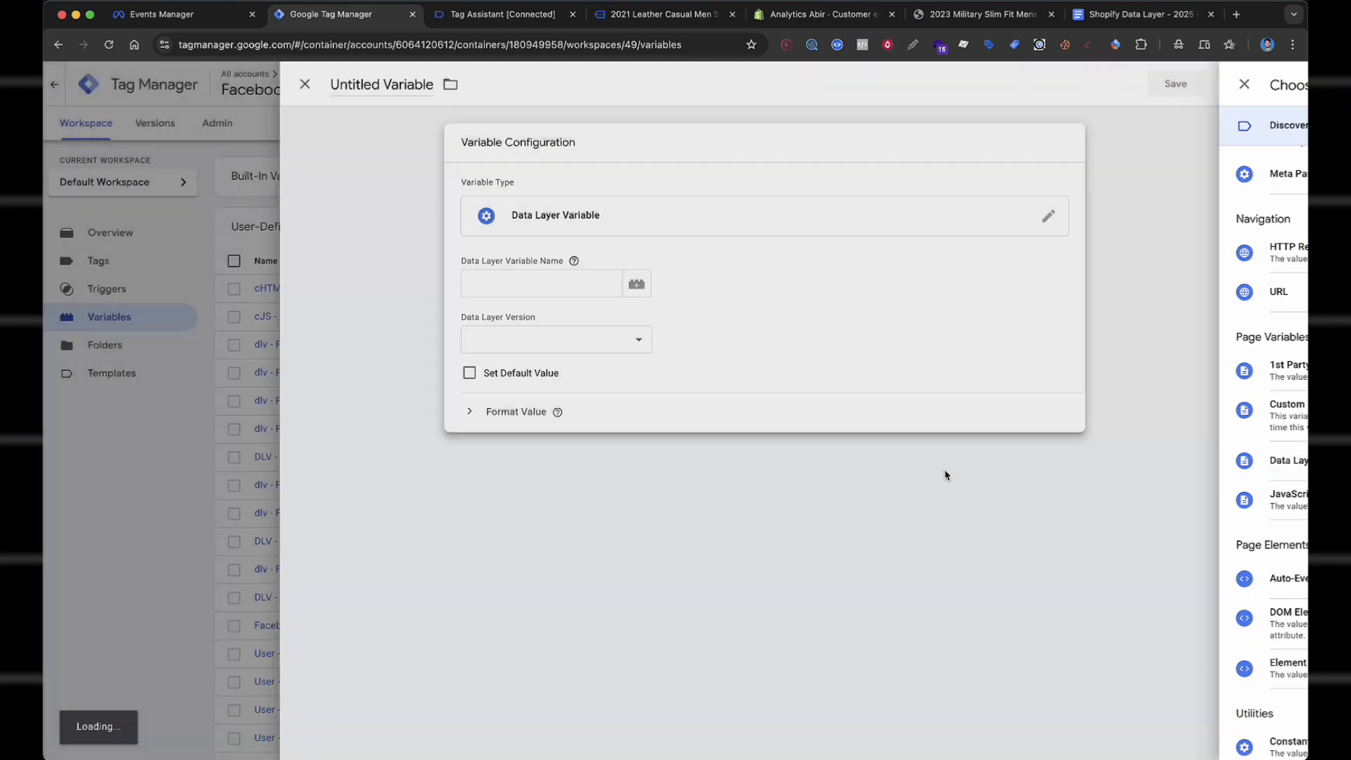
Copy the fb_browser_side key from the view_item event data into the Data Layer Variable Name.
left_click(494, 16)
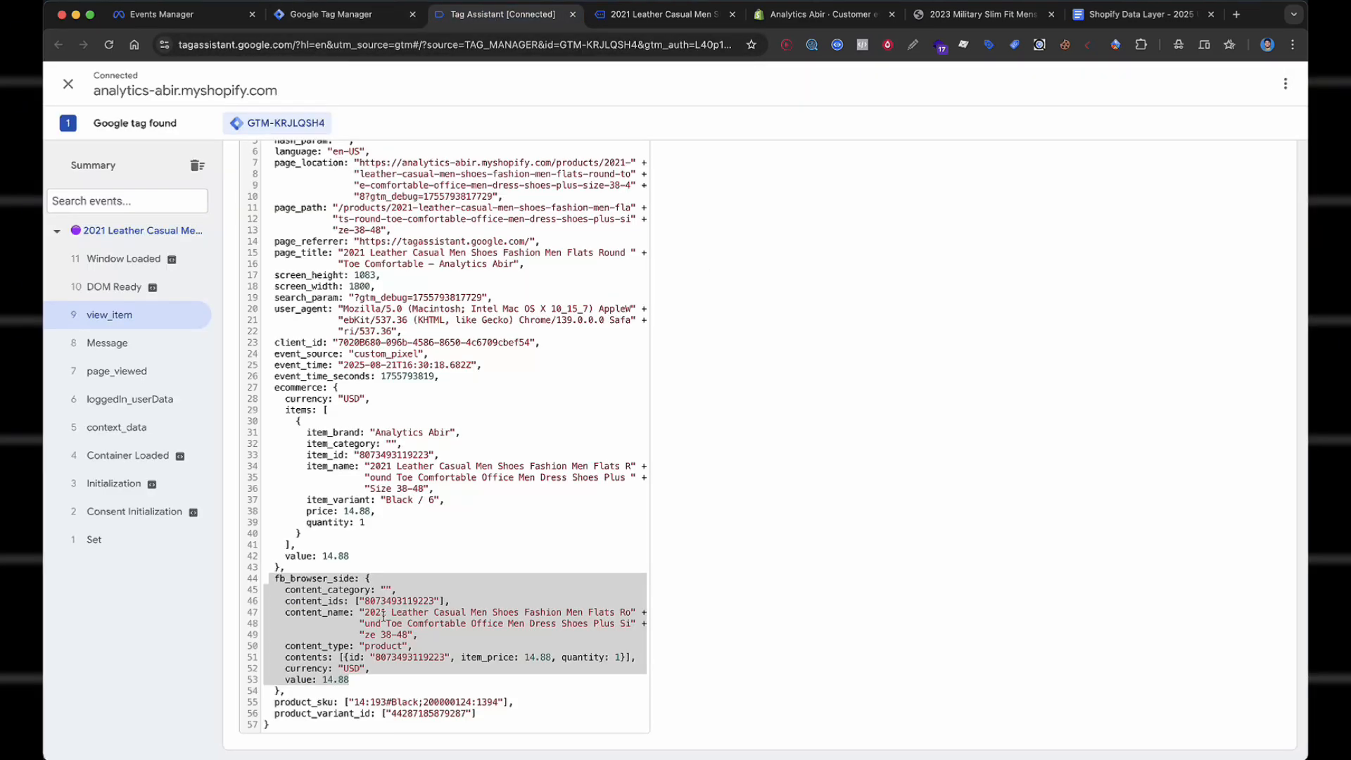
left_click(353, 719)
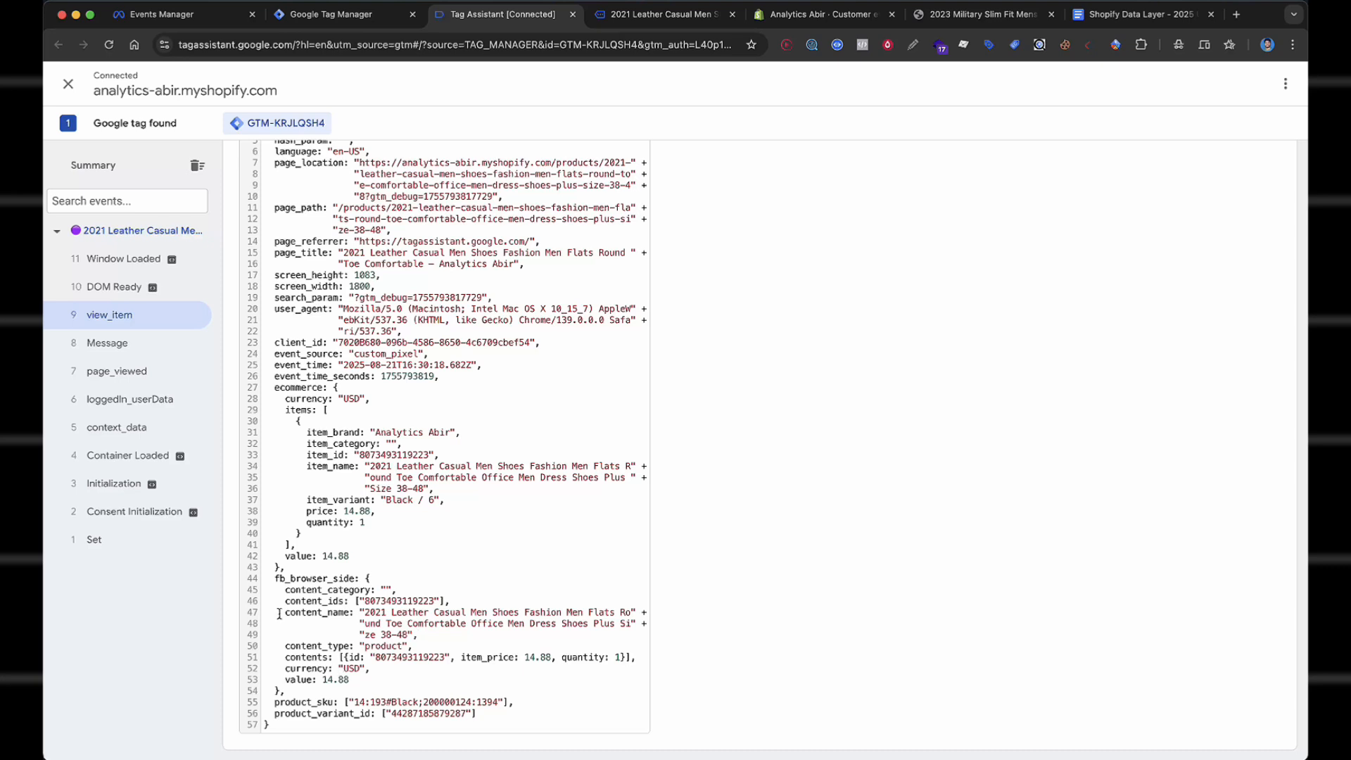
double_click(330, 579)
key("super+c")
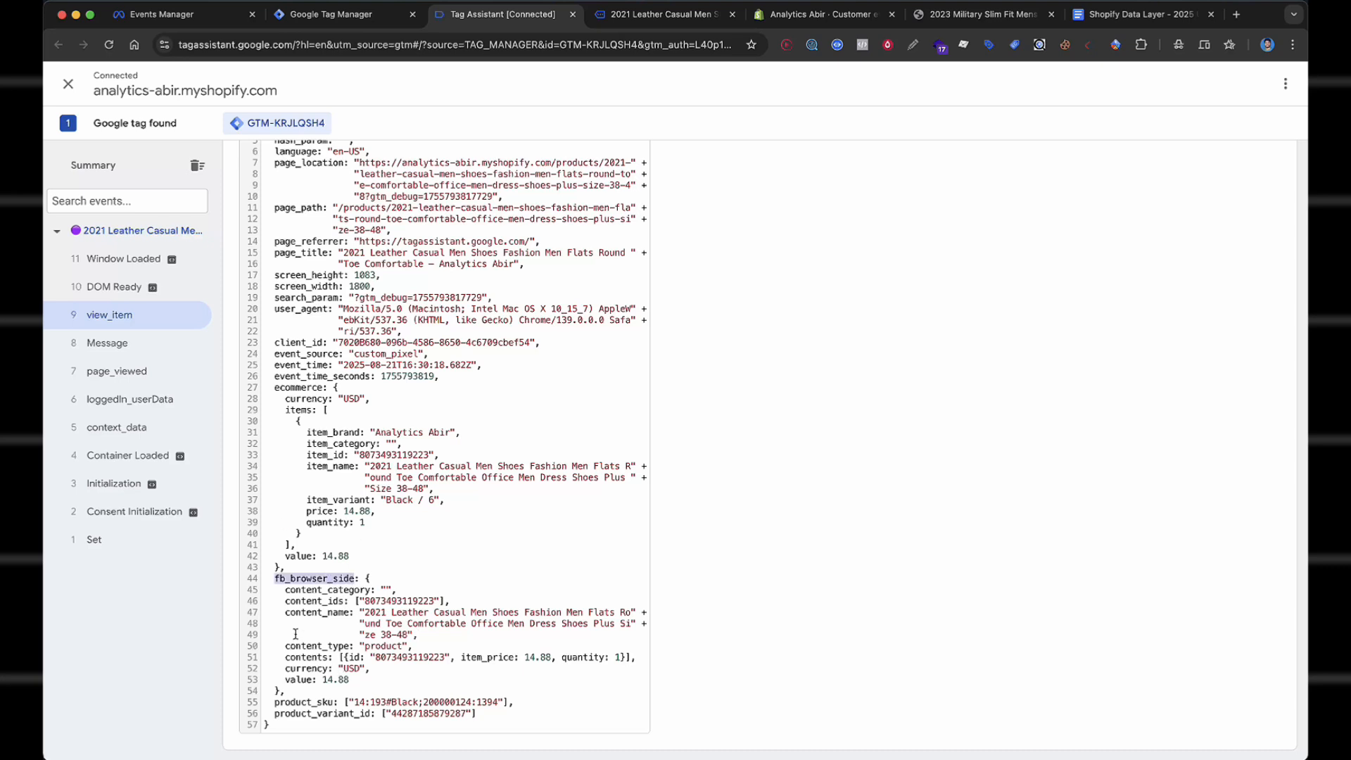
left_click(366, 20)
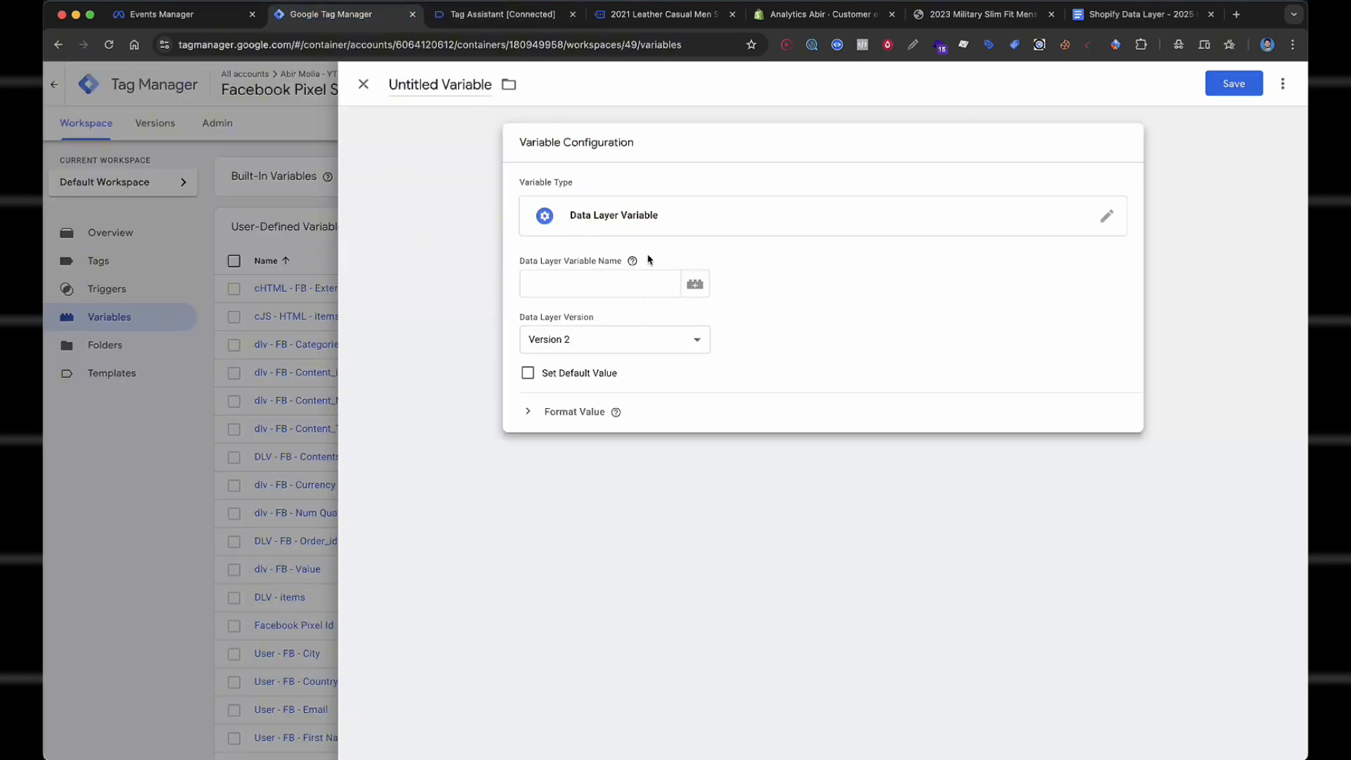
left_click(618, 271)
key("super+v")
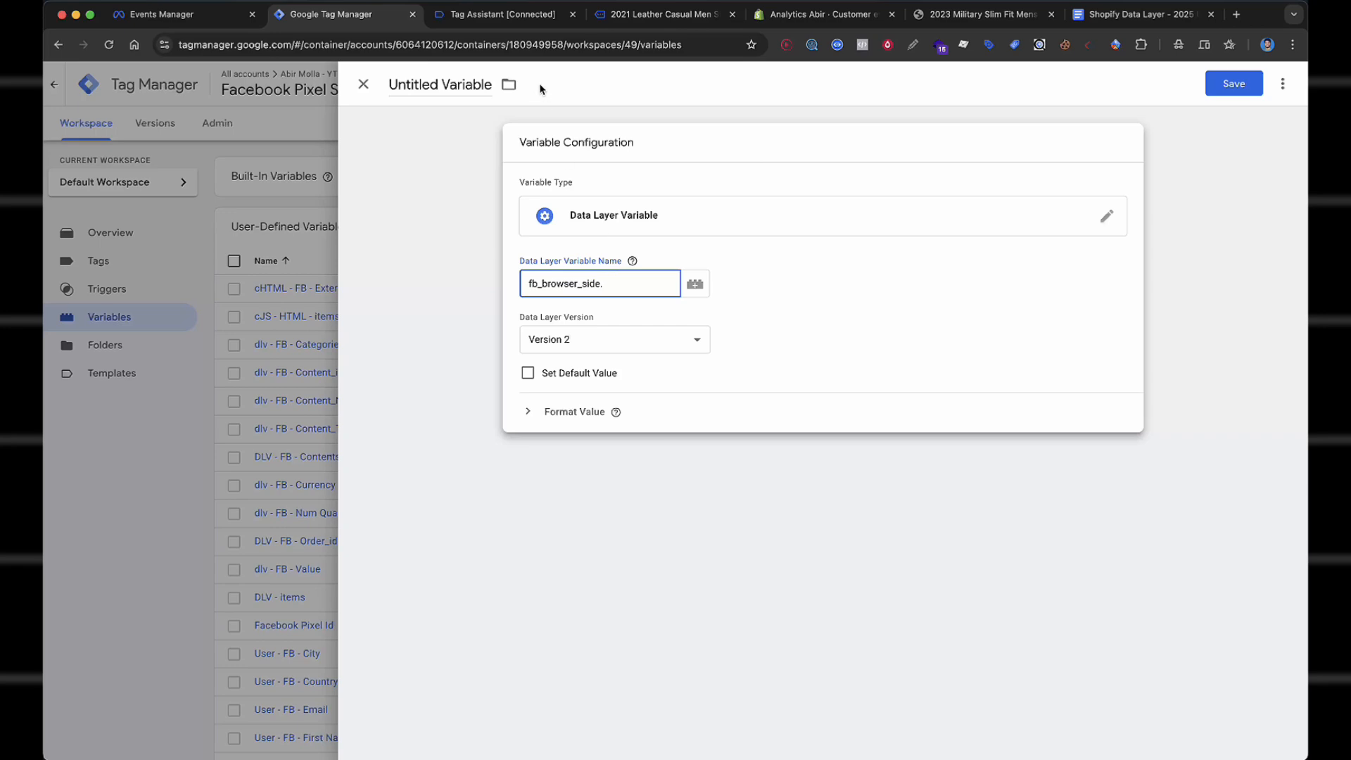
Append .content_name and try saving it as 'dlv - na', then cancel and close the editor unsaved.
left_click(495, 17)
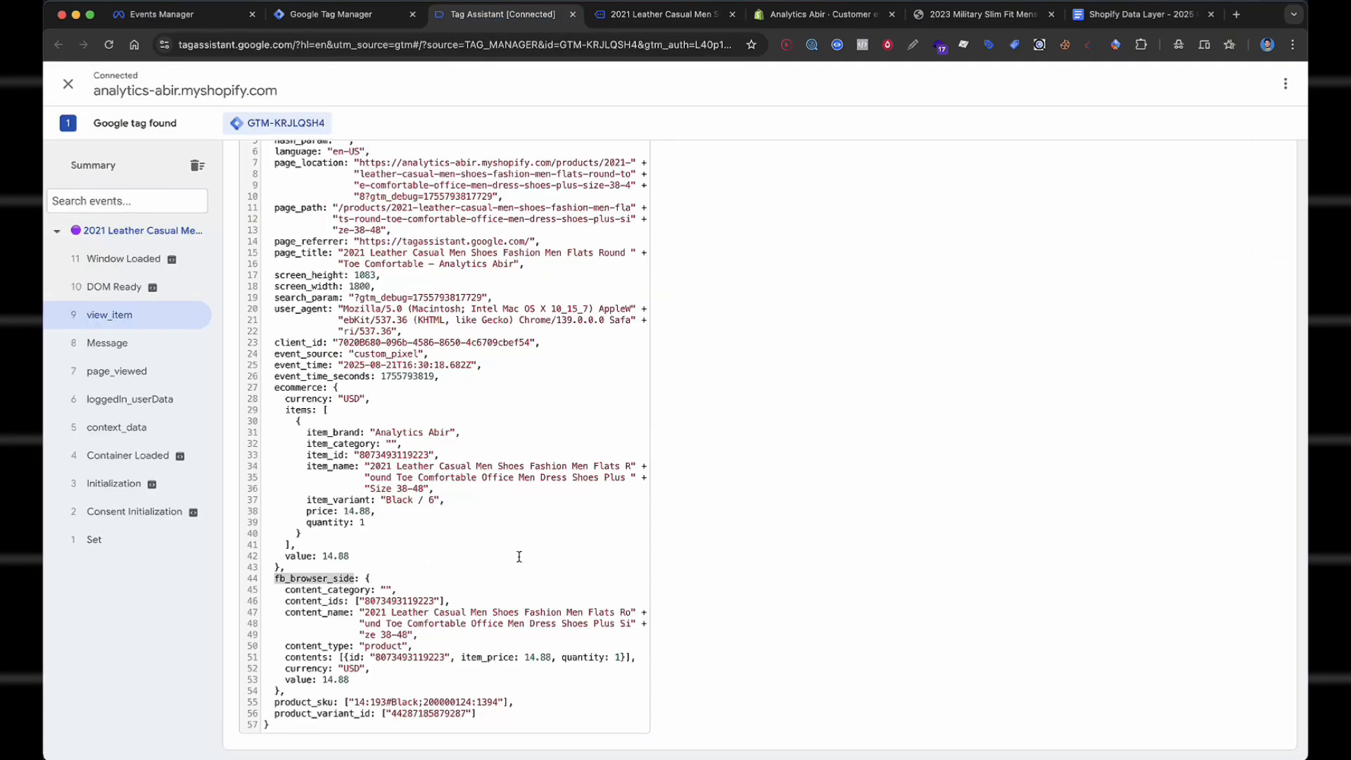
left_click(330, 14)
type(".content_name")
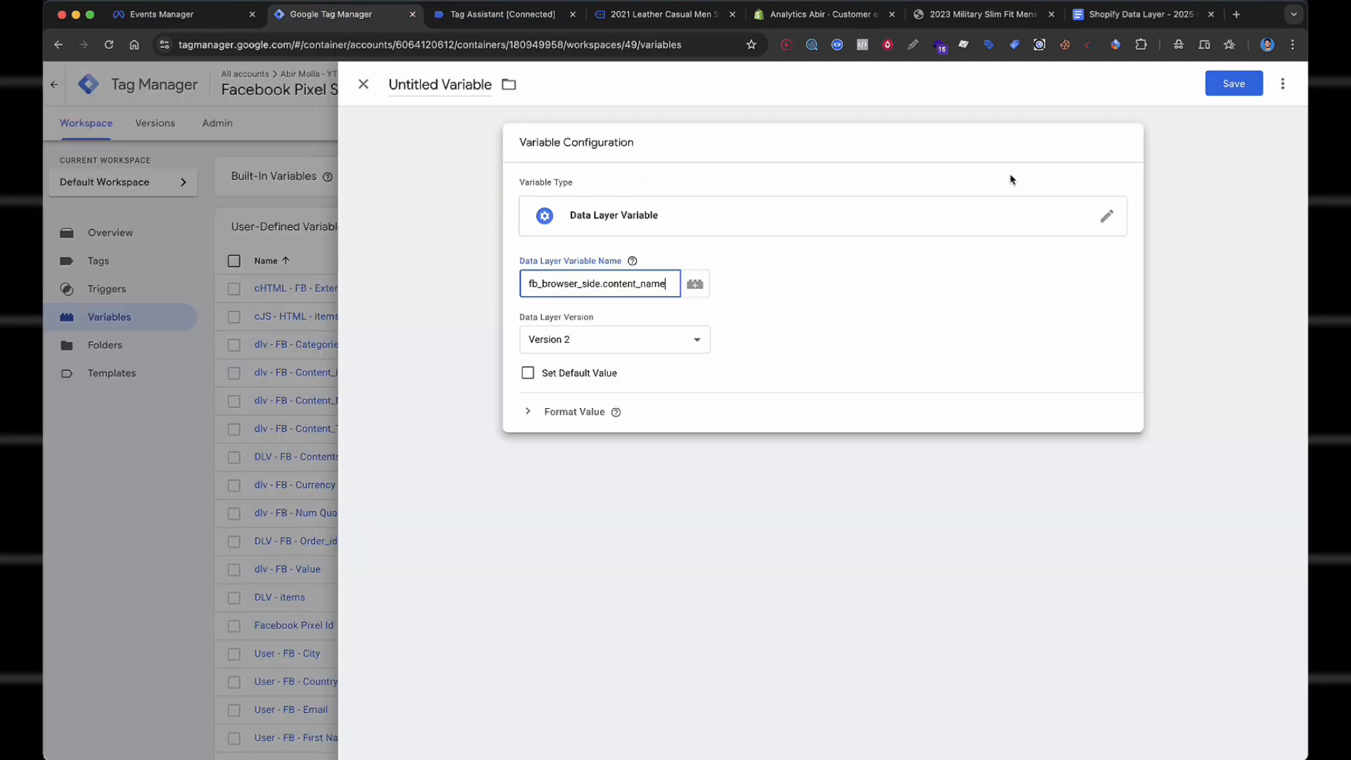
left_click(1234, 84)
type("d")
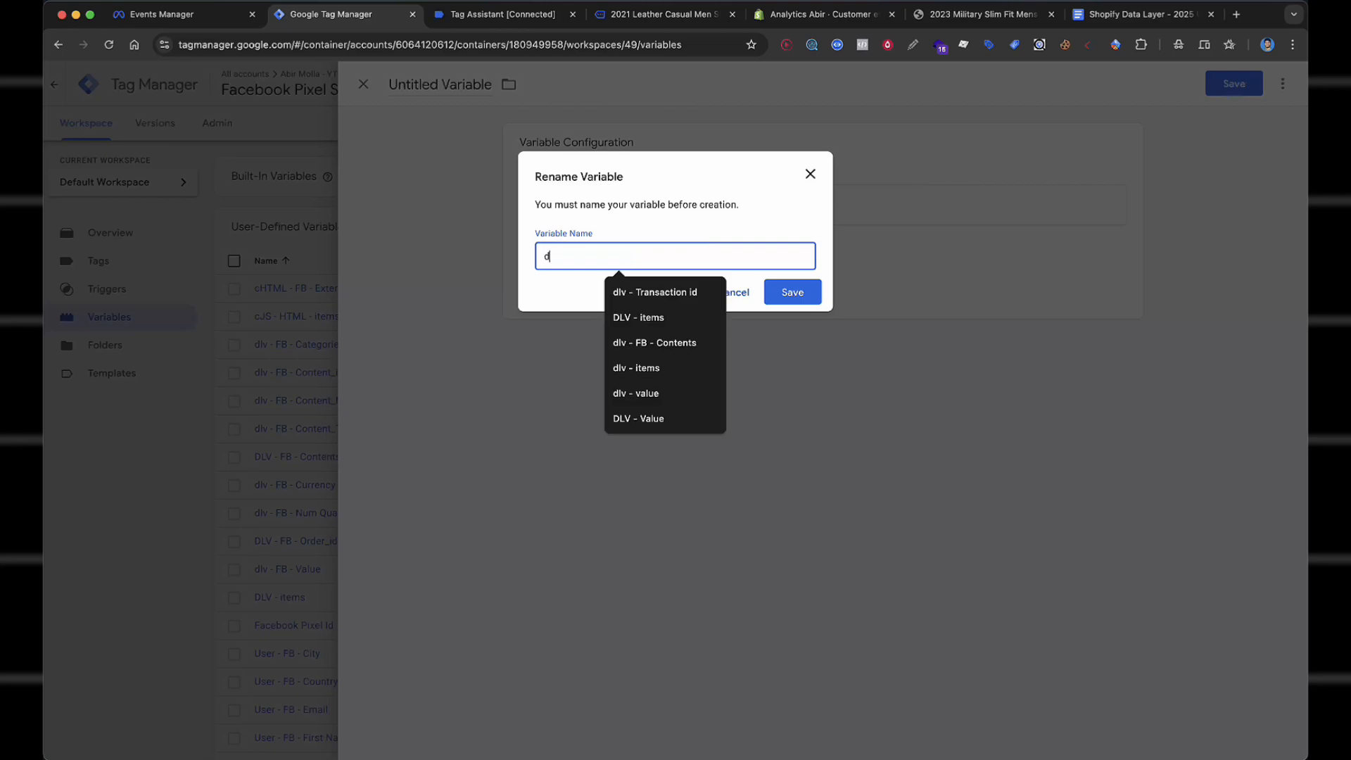
type("lv - name")
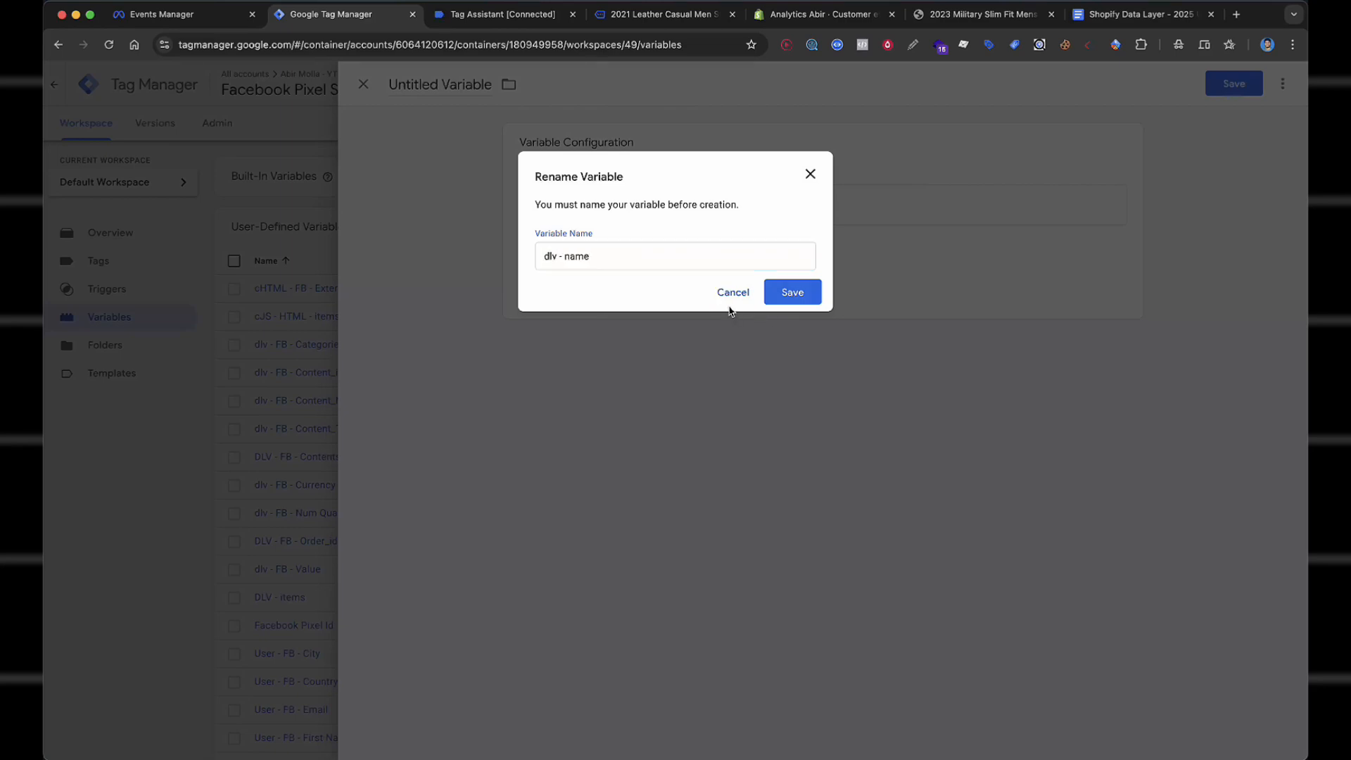
left_click(729, 294)
left_click(166, 444)
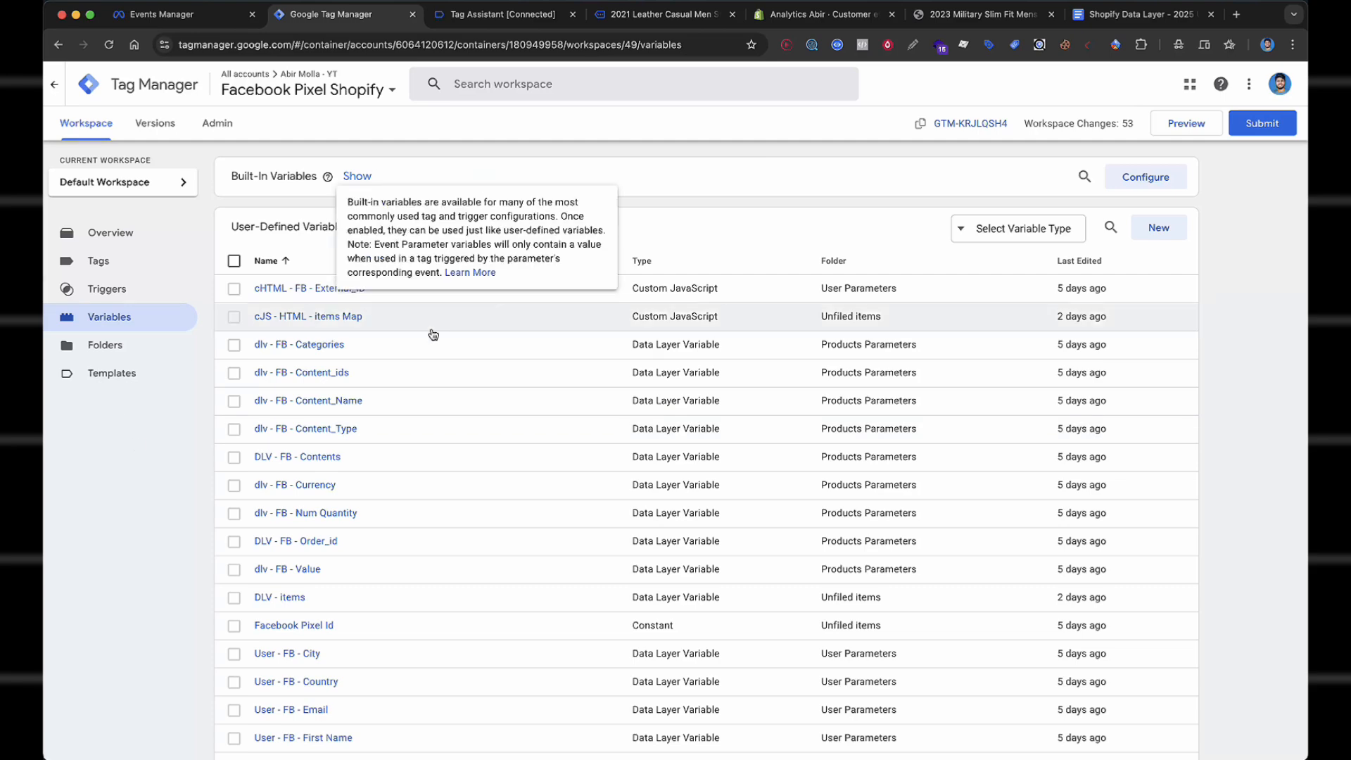
Review the seven existing Custom Event triggers, then go to the empty Tags page.
scroll(559, 273, "down", 2)
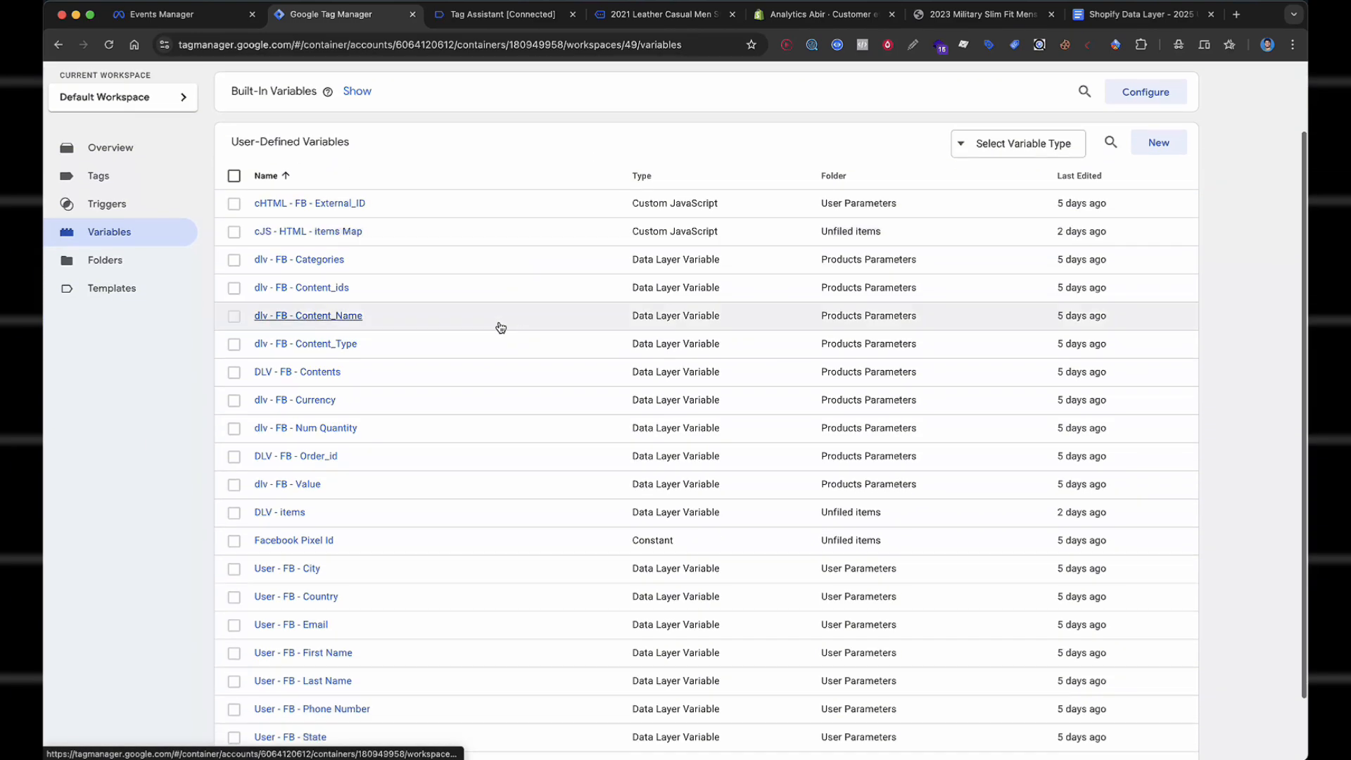
scroll(187, 271, "up", 2)
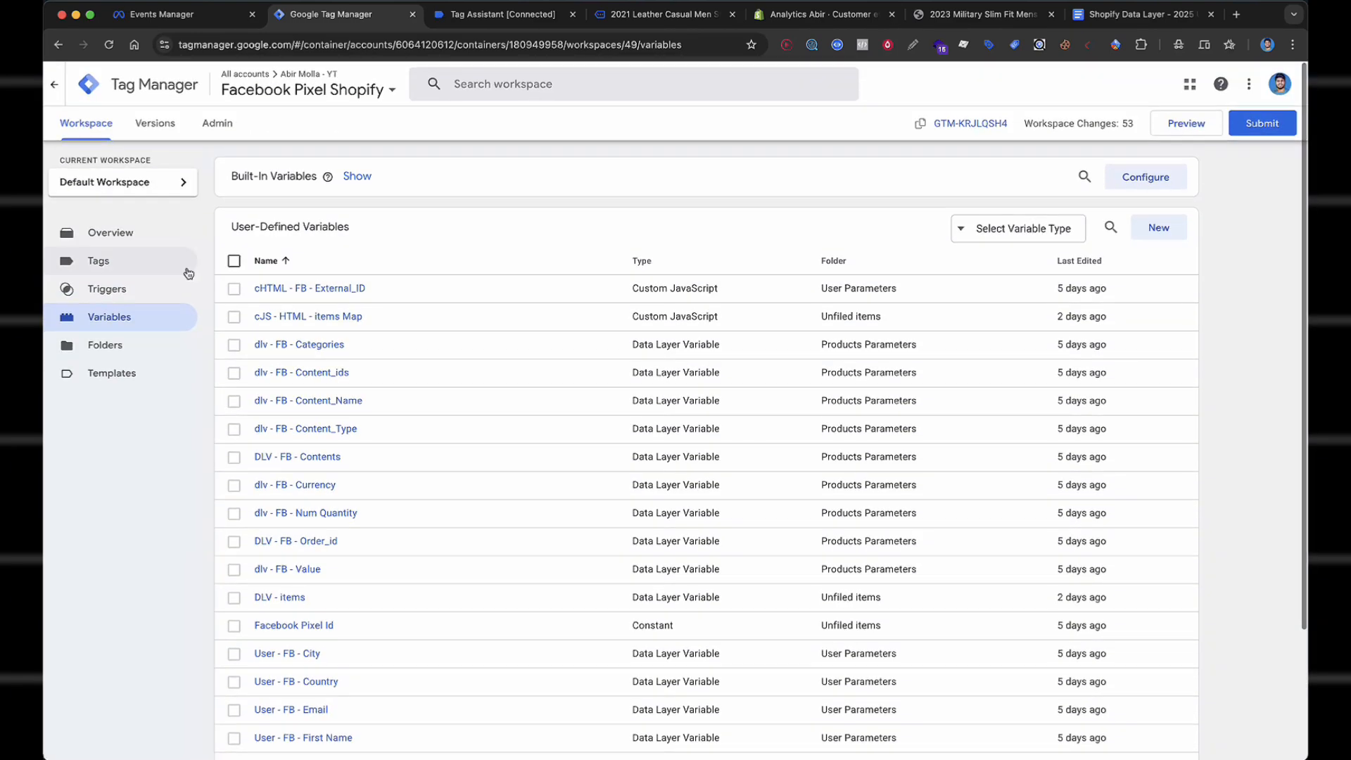
left_click(130, 300)
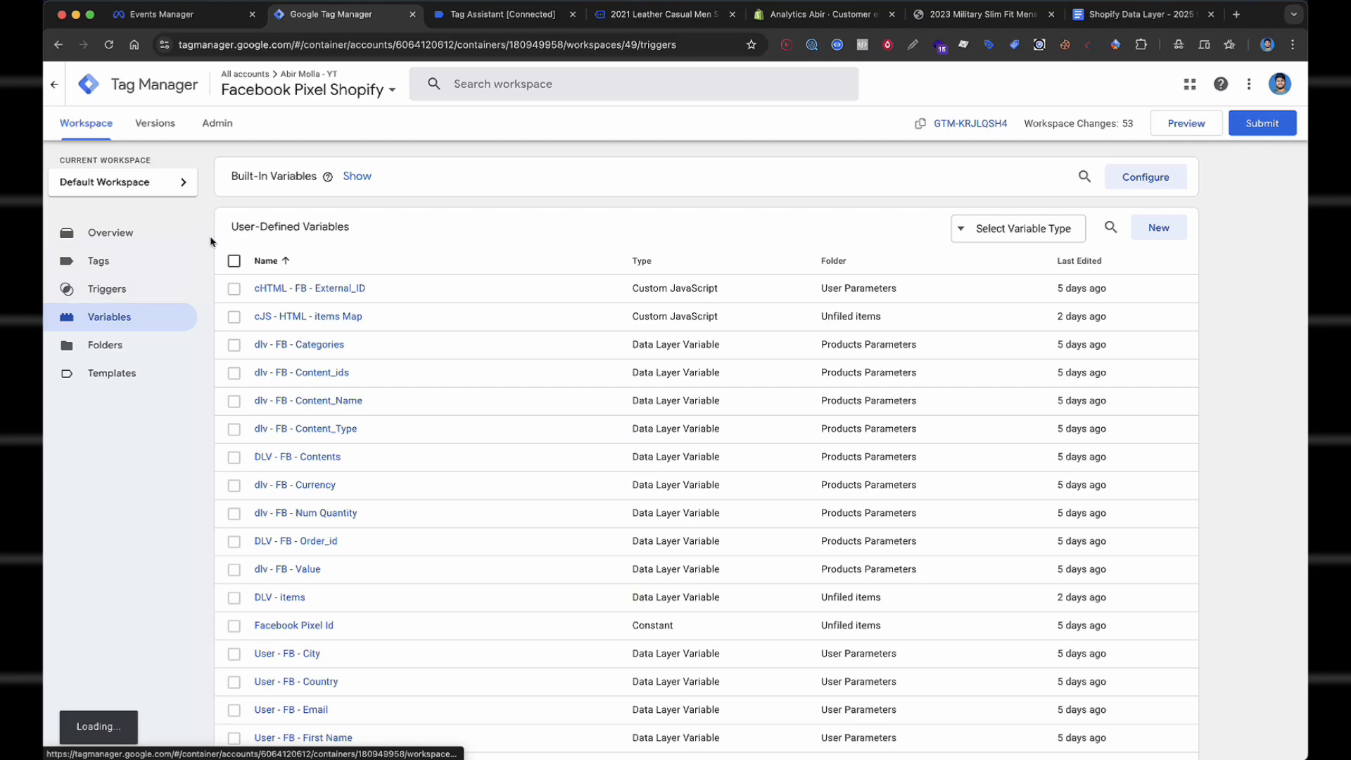
left_click(114, 308)
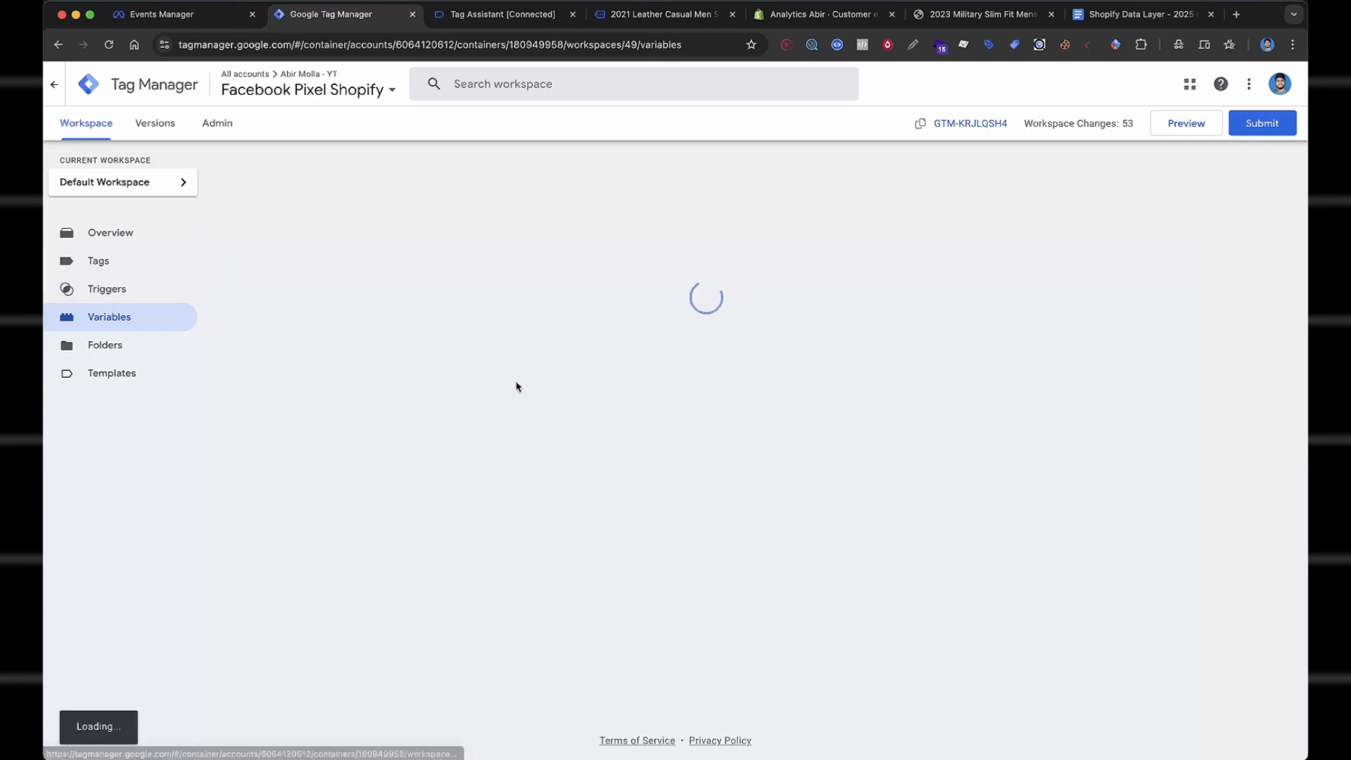
scroll(388, 457, "down", 3)
scroll(389, 459, "up", 1)
left_click(137, 199)
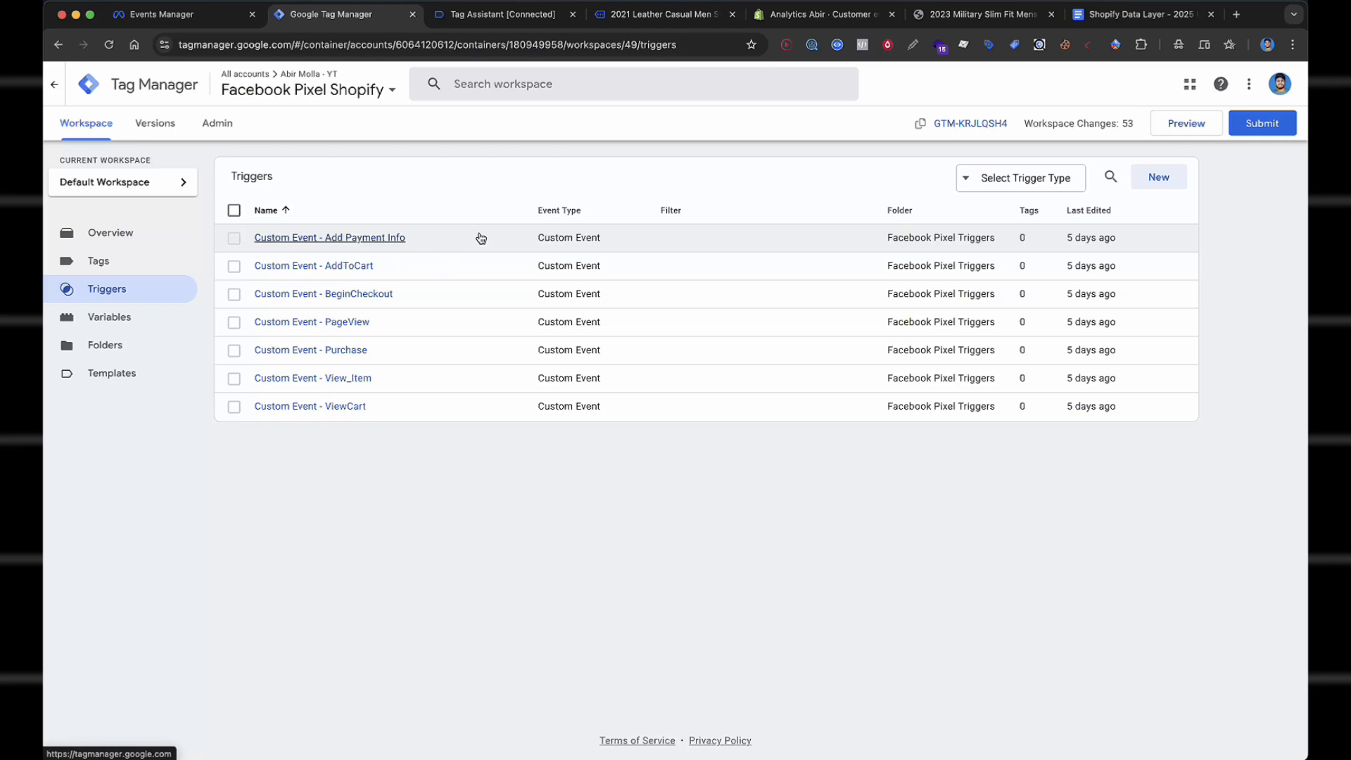
left_click(99, 261)
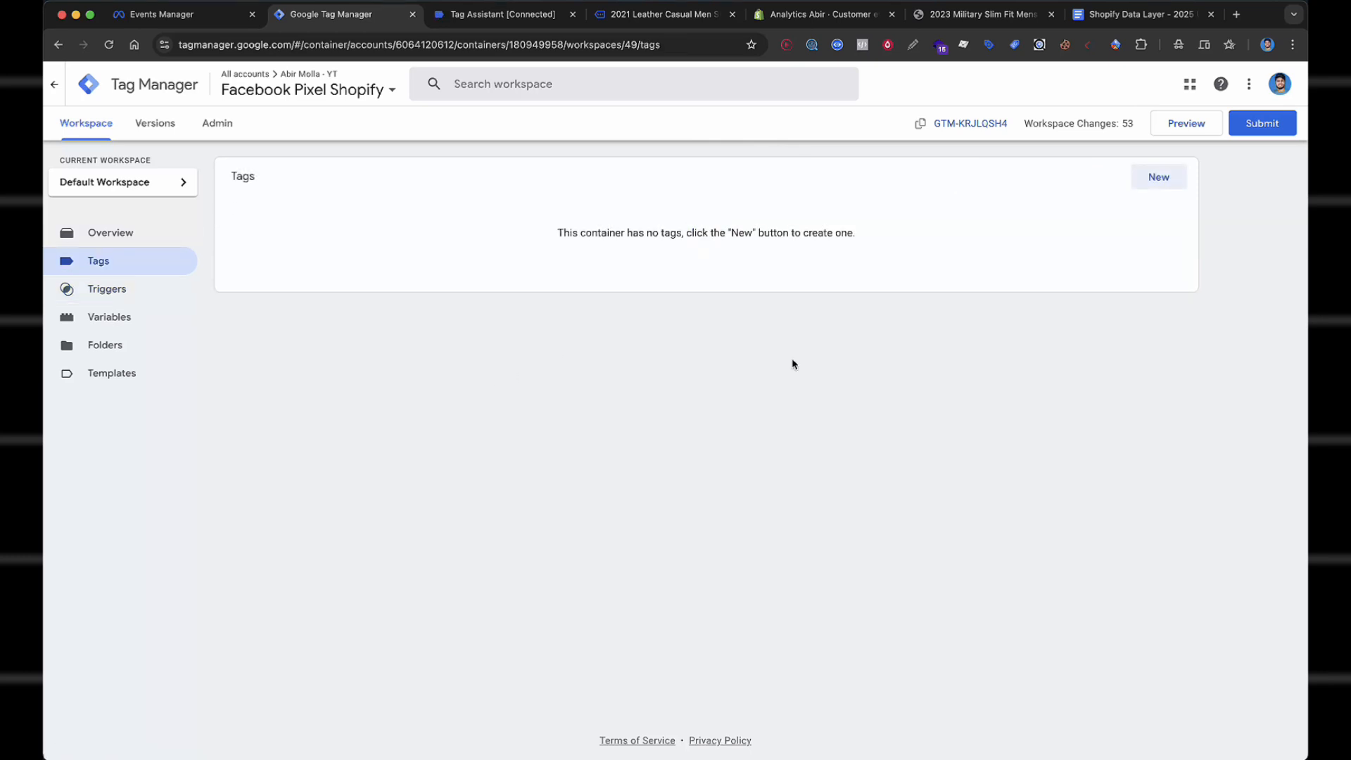
Create a new tag of type Facebook Pixel with the Standard PageView event.
left_click(1154, 179)
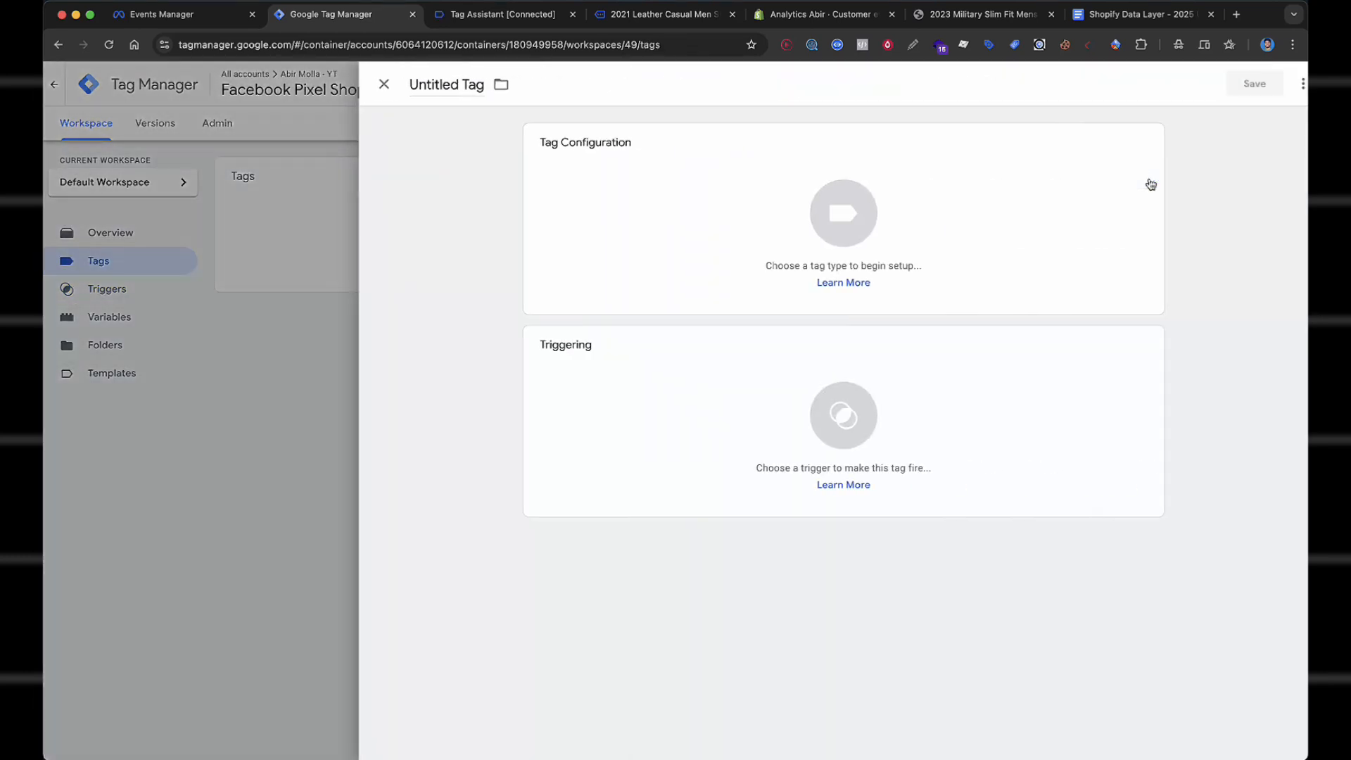
left_click(765, 205)
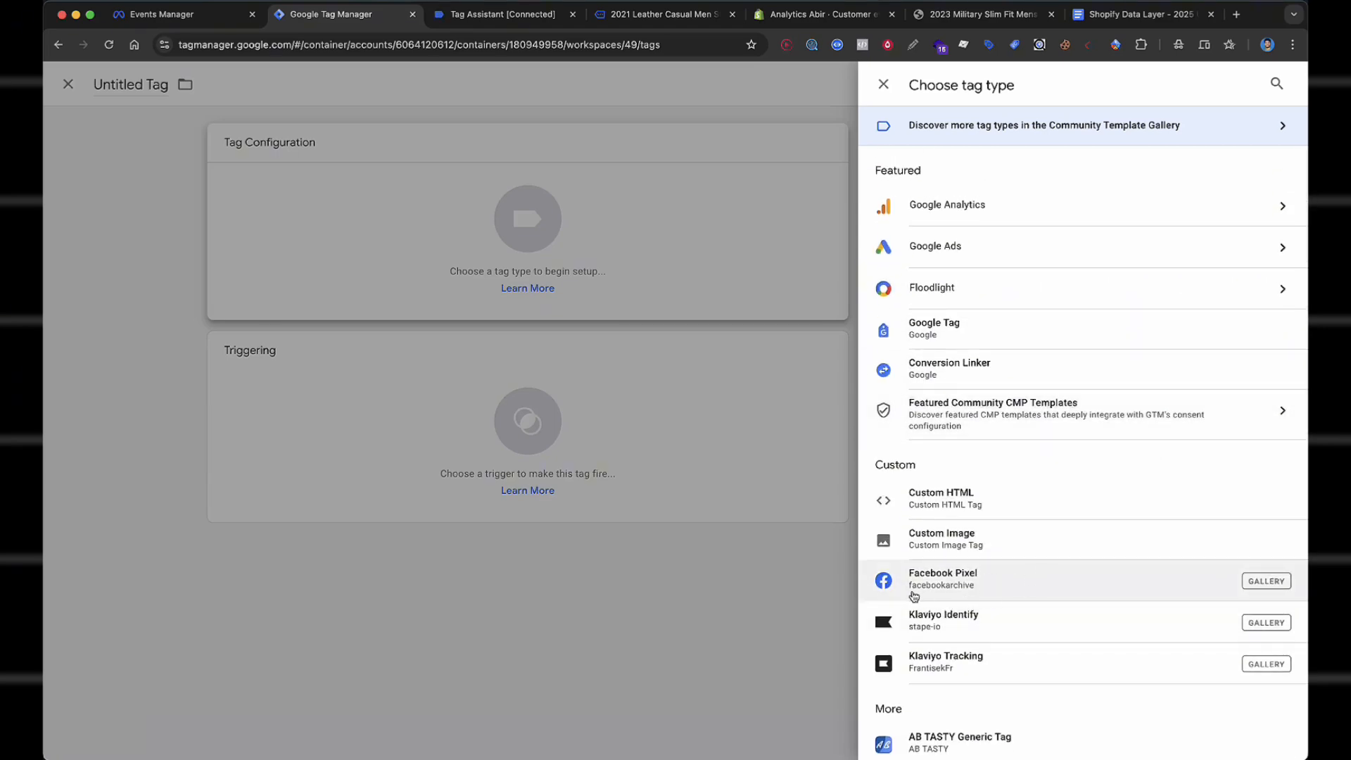
left_click(1002, 590)
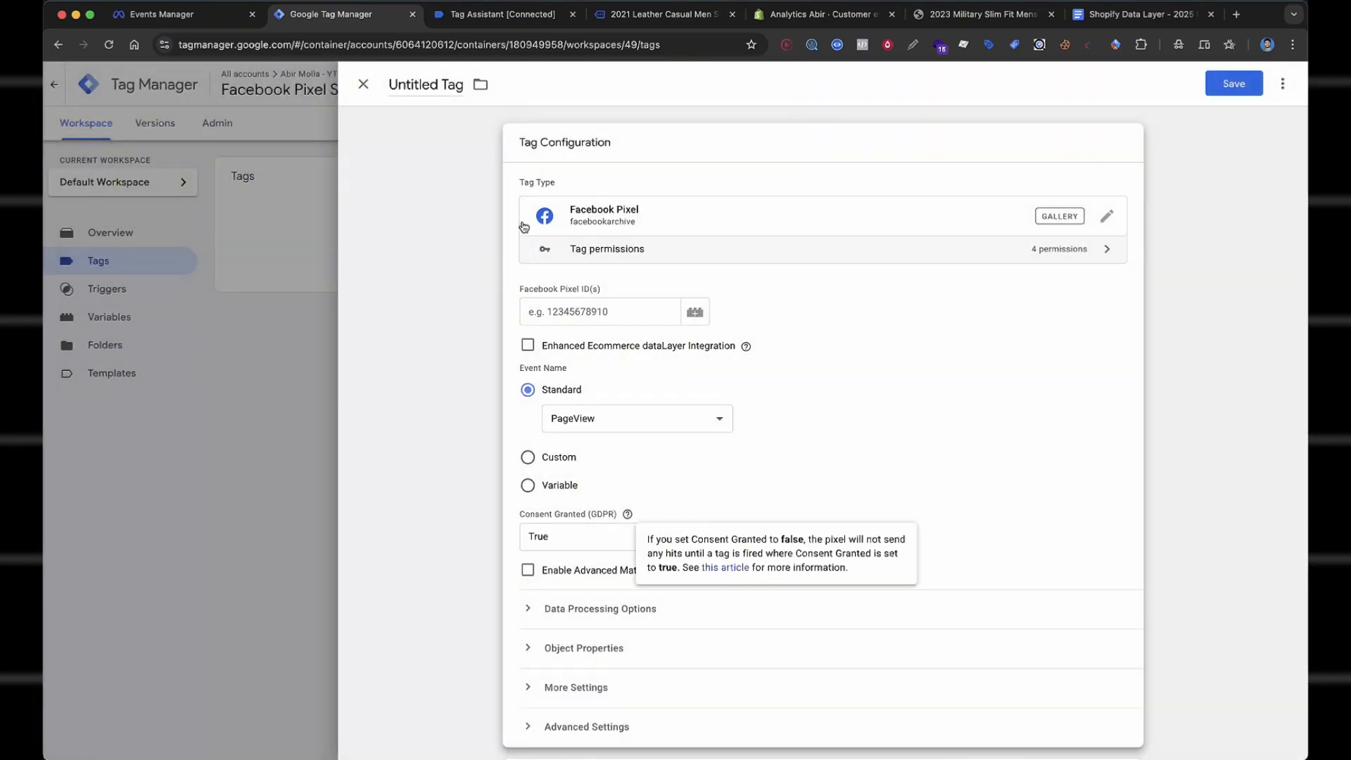
scroll(892, 272, "down", 2)
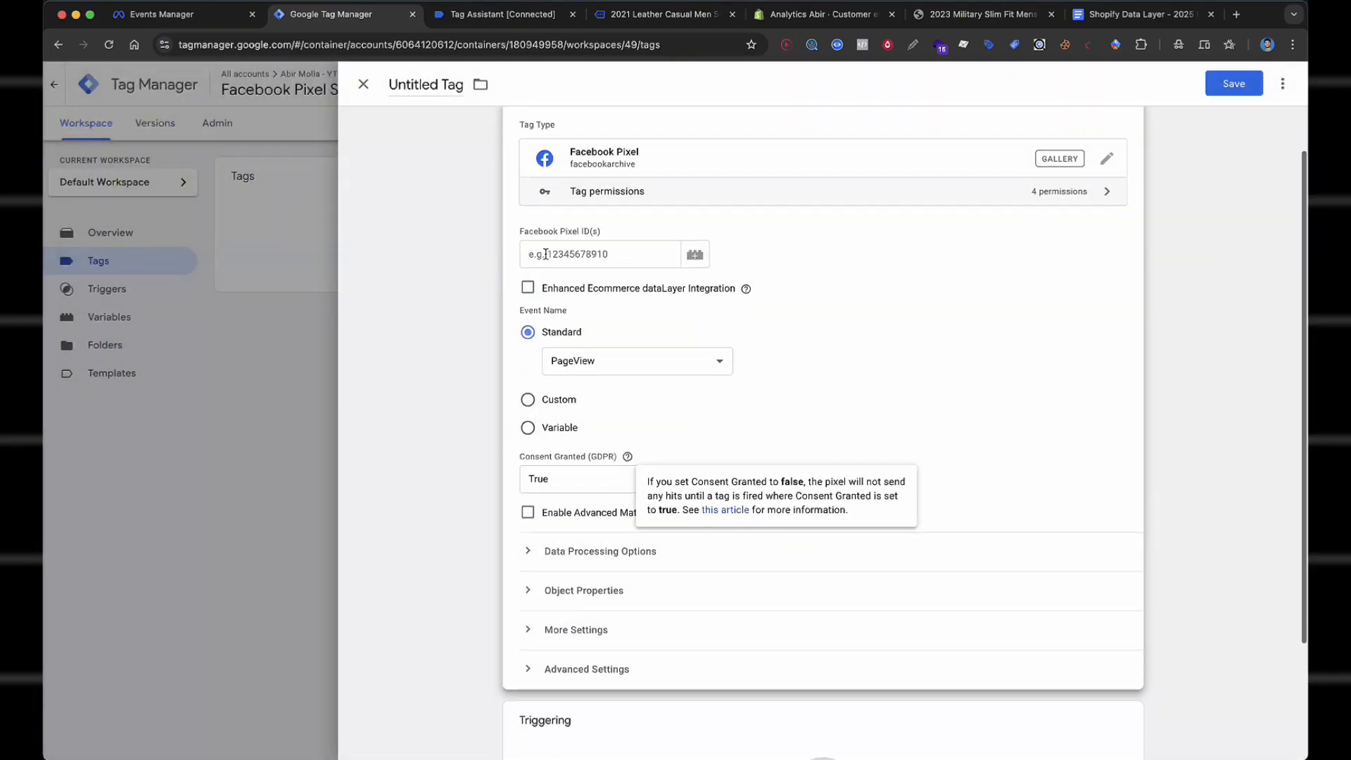
left_click(632, 233)
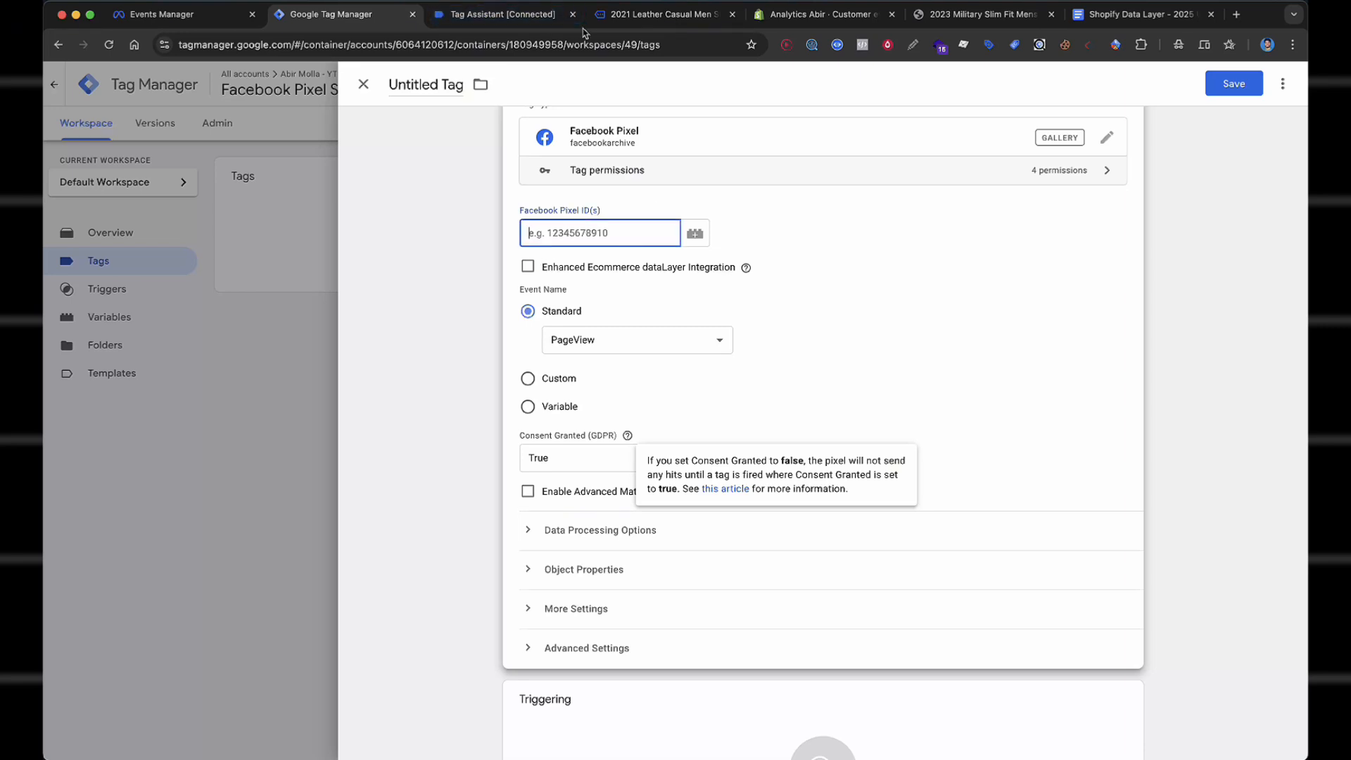
Copy the Facebook Pixel Shopify dataset ID from Events Manager.
left_click(166, 16)
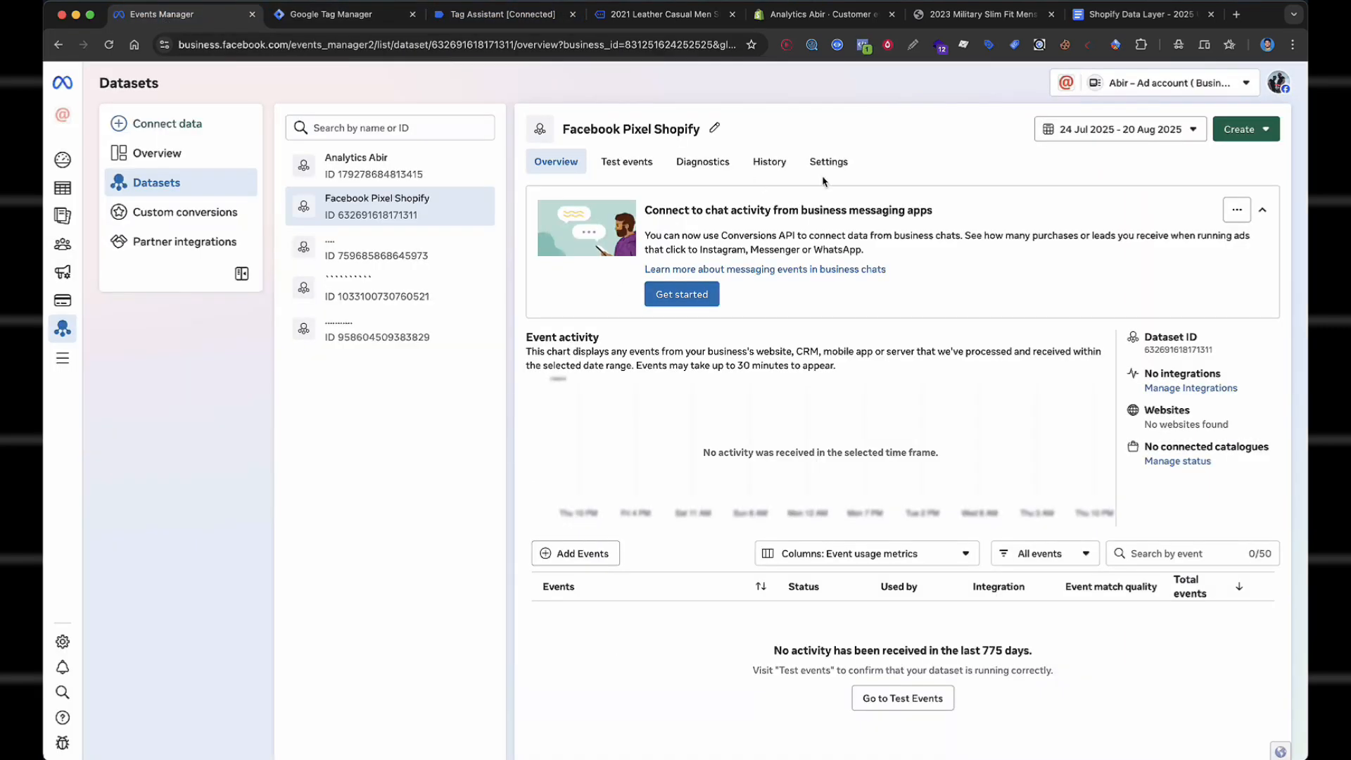
left_click(1196, 354)
key("ctrl+Tab")
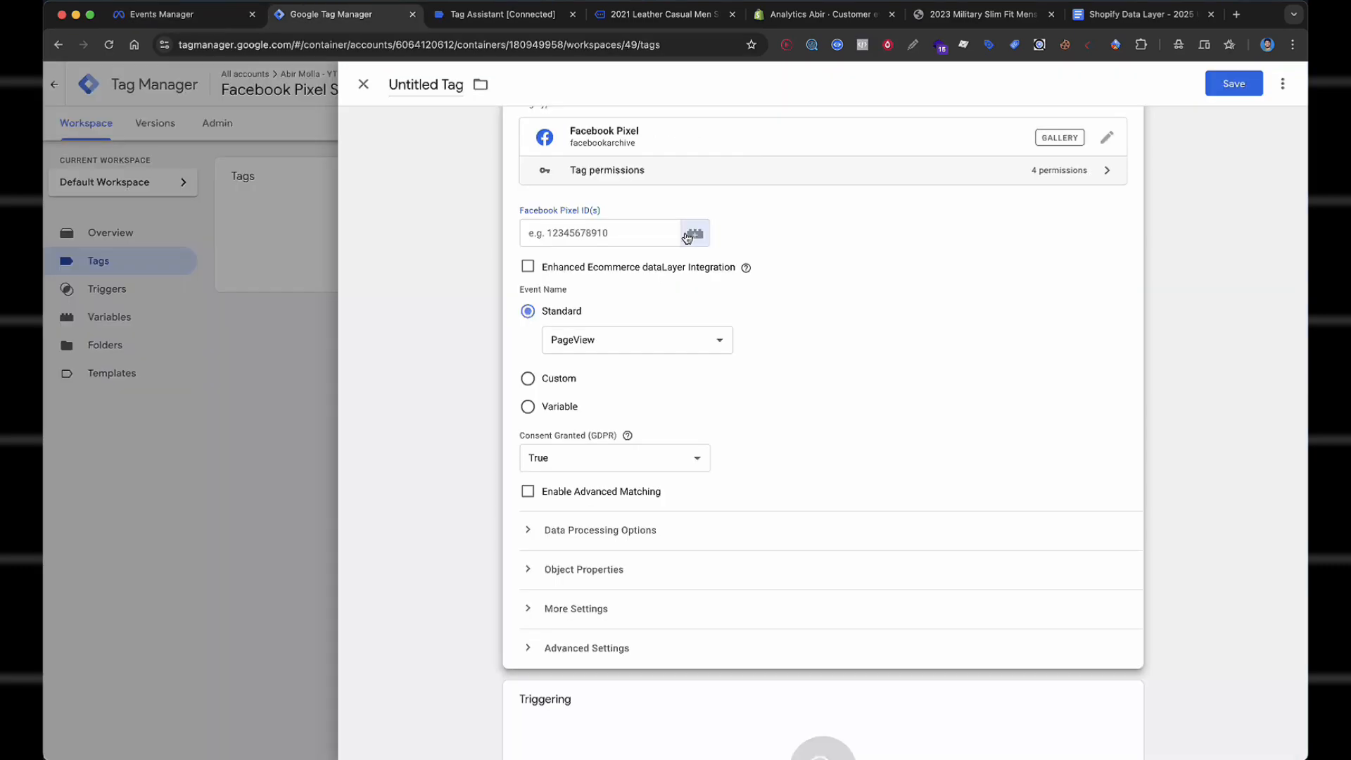
Check the pixel ID stored in the saved Facebook Pixel Id variable without selecting it.
left_click(694, 234)
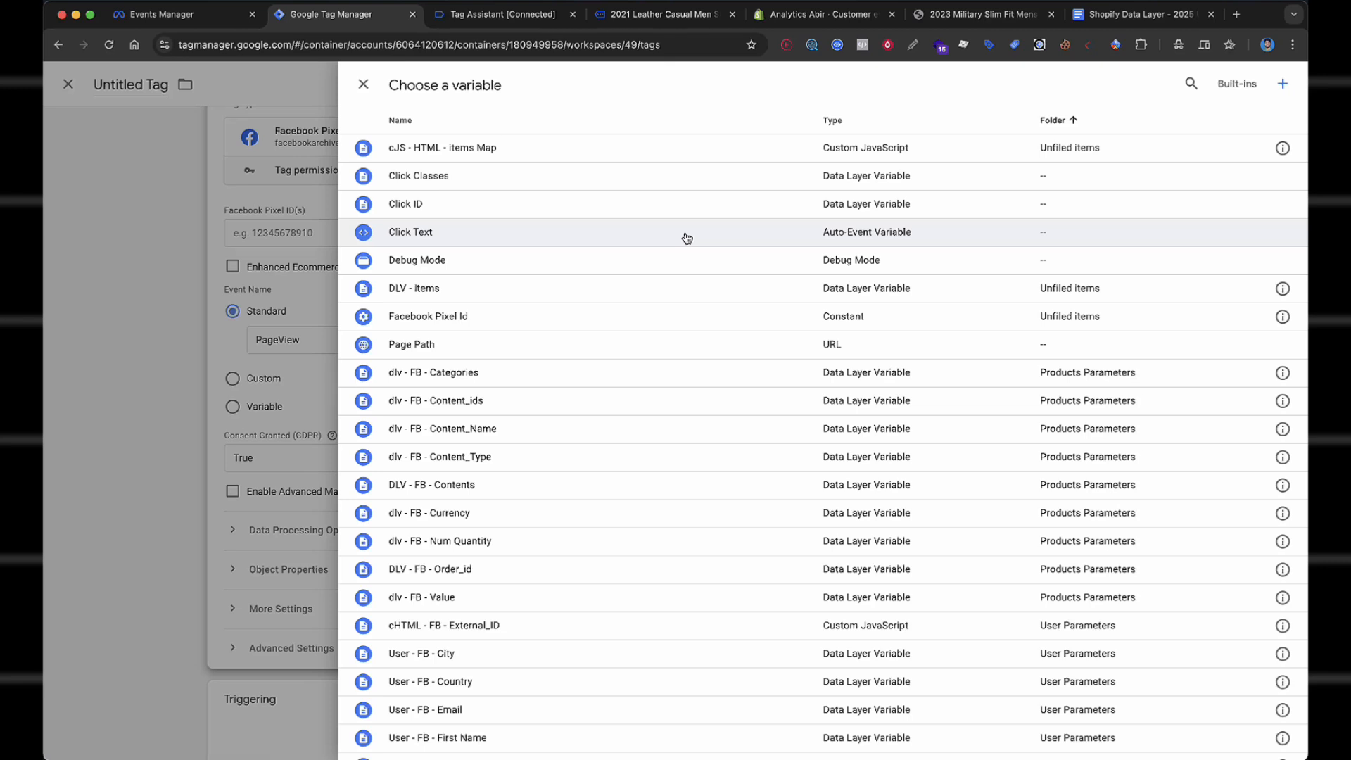
left_click(1191, 84)
type("face")
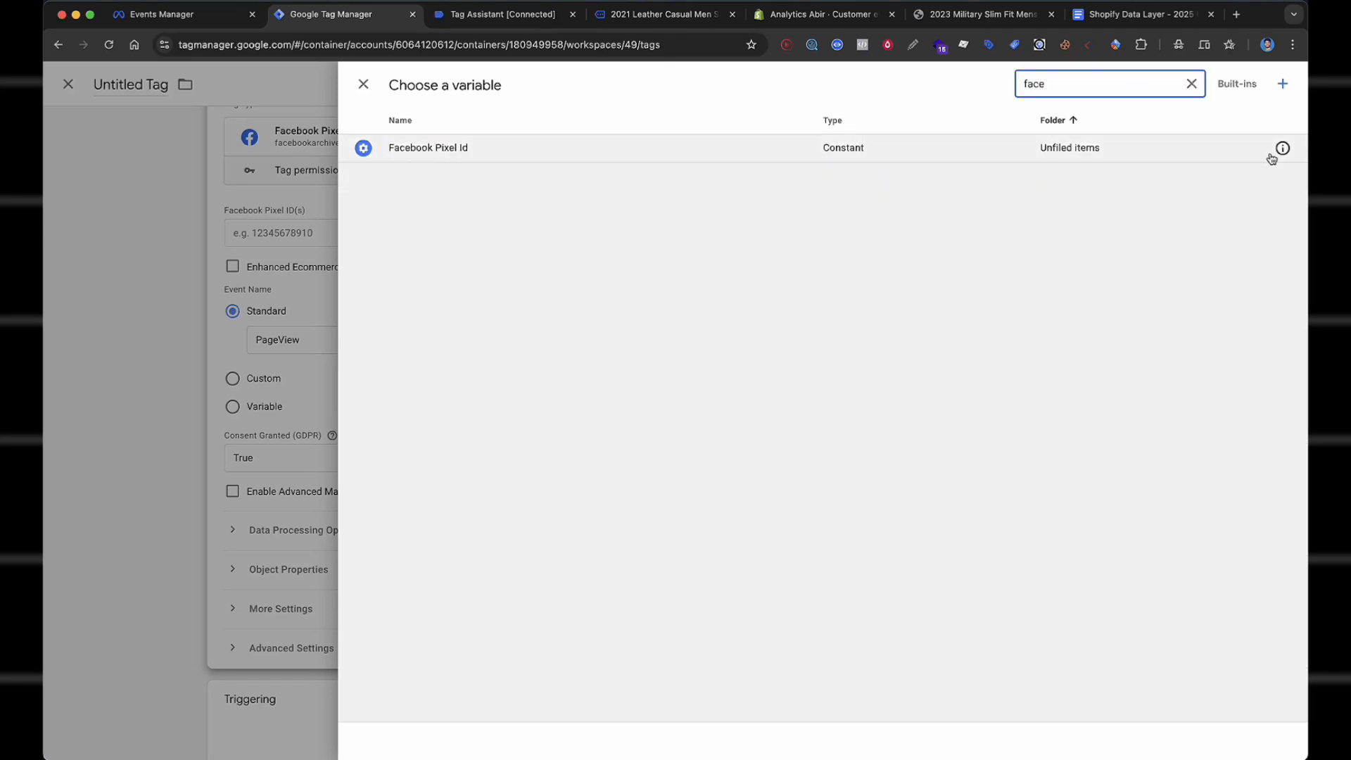
left_click(1283, 149)
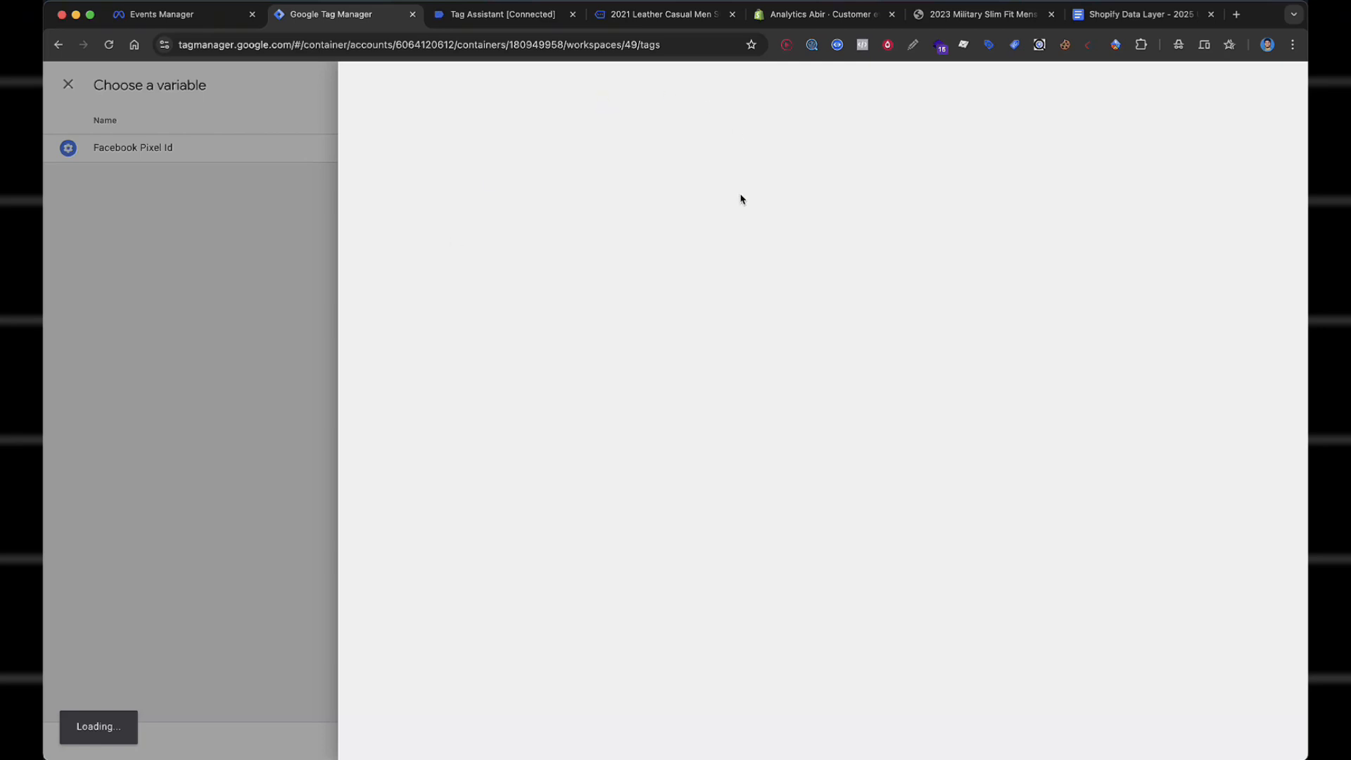
left_click(637, 321)
left_click(632, 334)
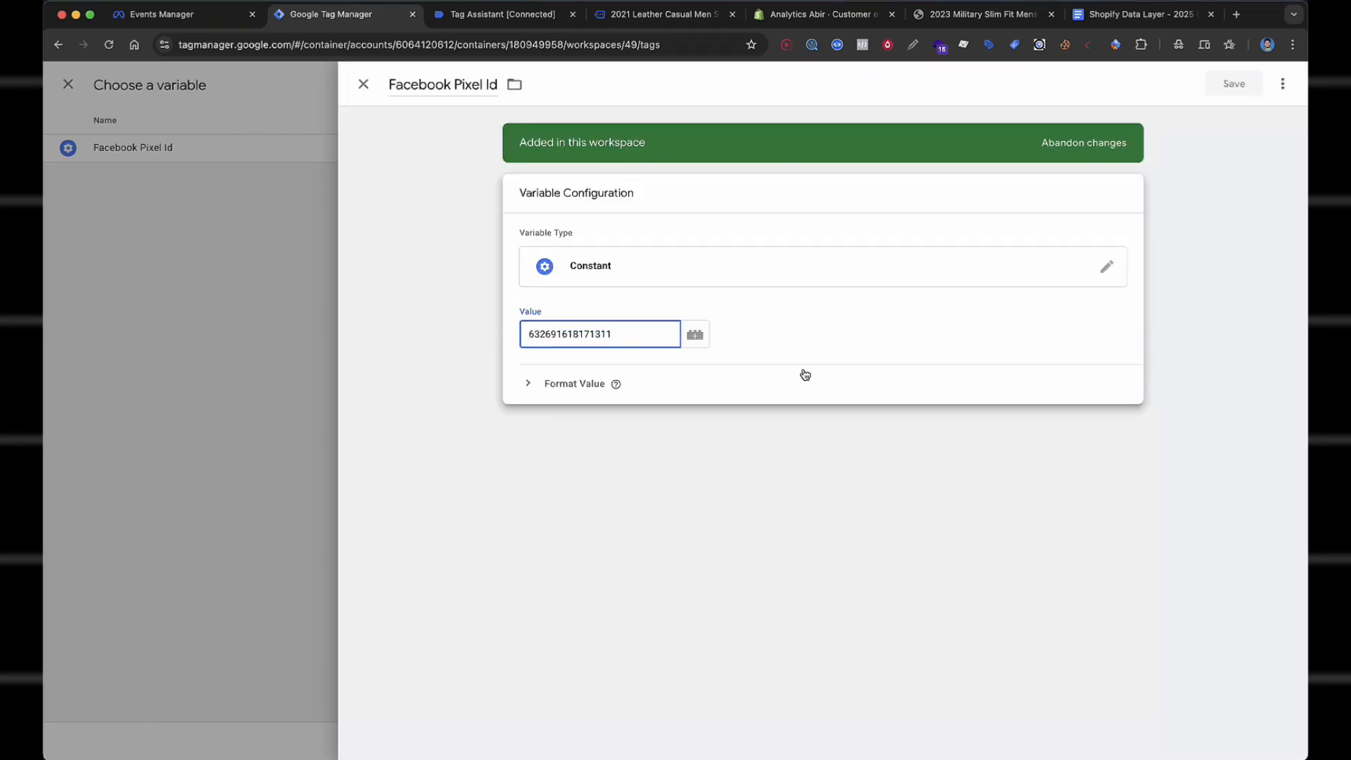
left_click(269, 303)
left_click(269, 303)
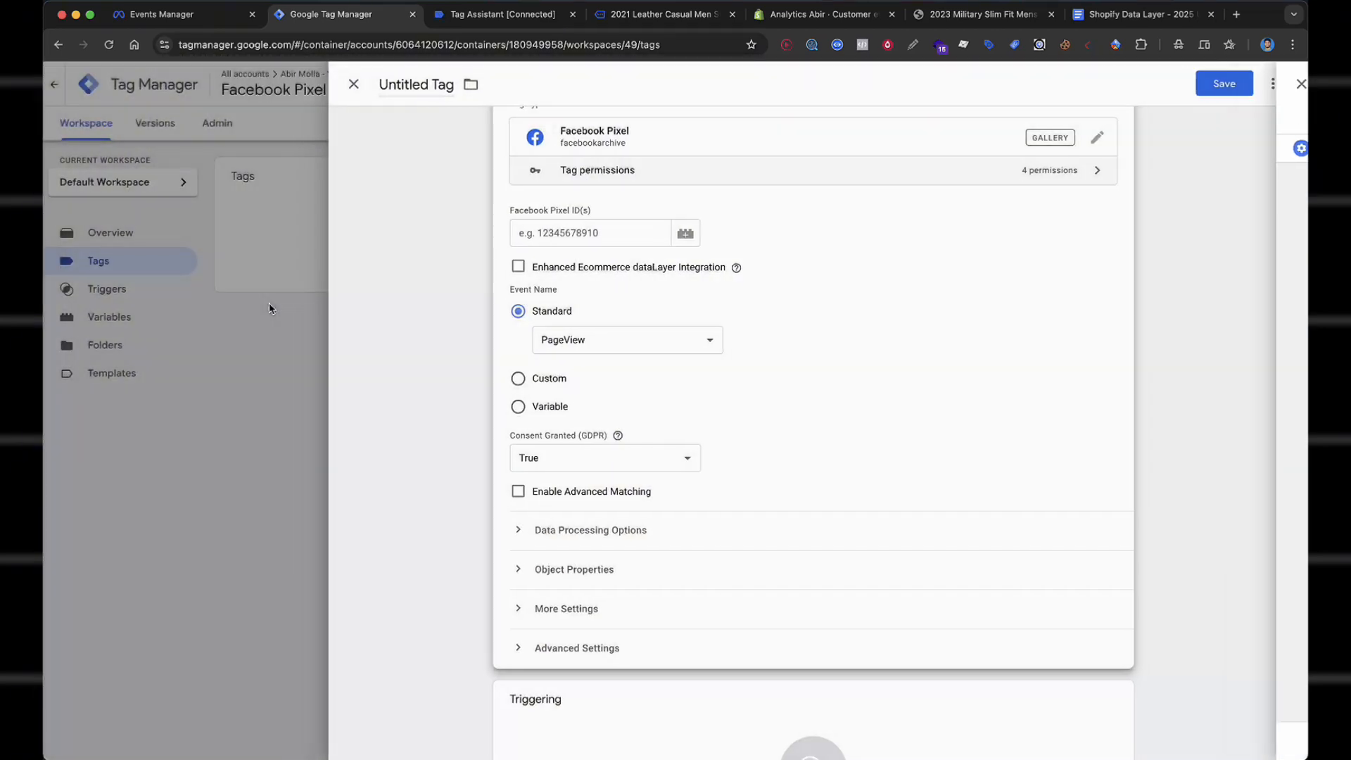
Set the tag's Pixel ID to the {{Facebook Pixel Id}} variable.
left_click(555, 224)
type("{{face")
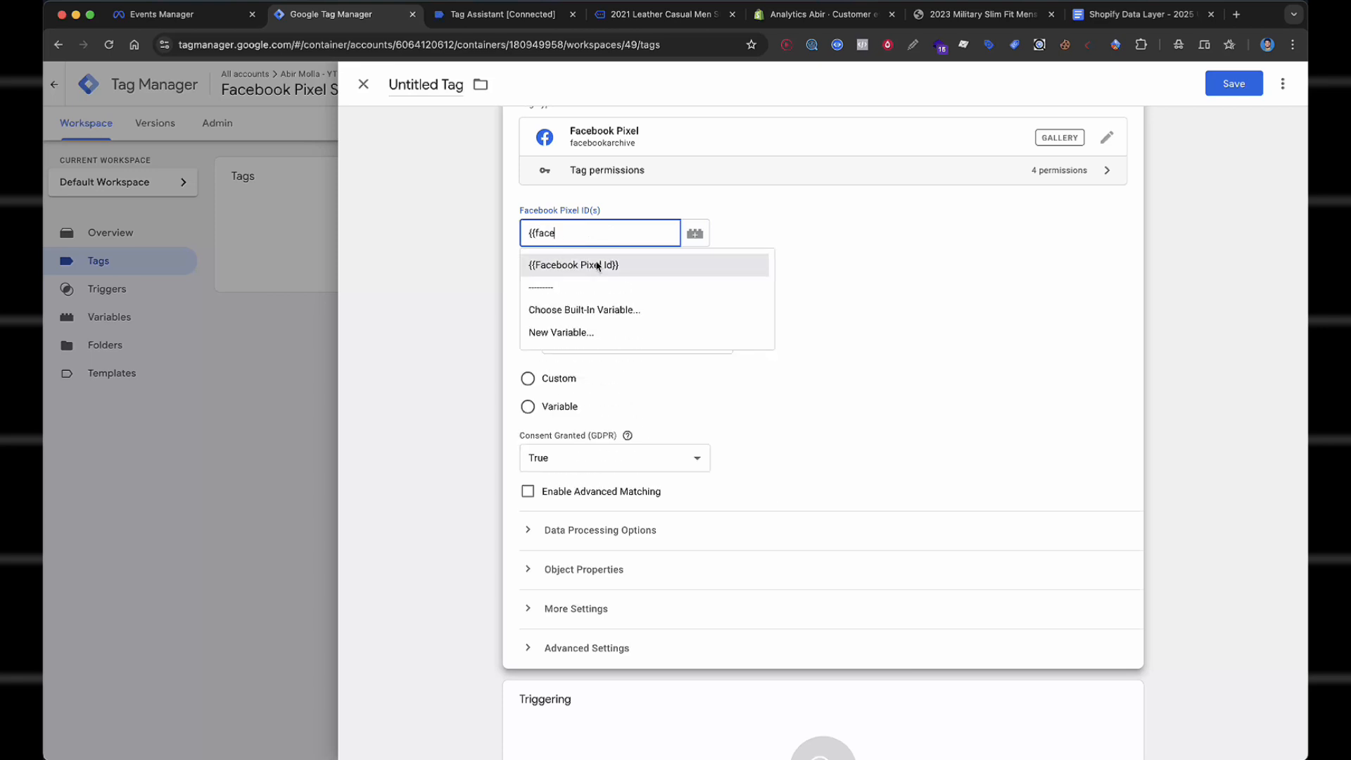
left_click(597, 266)
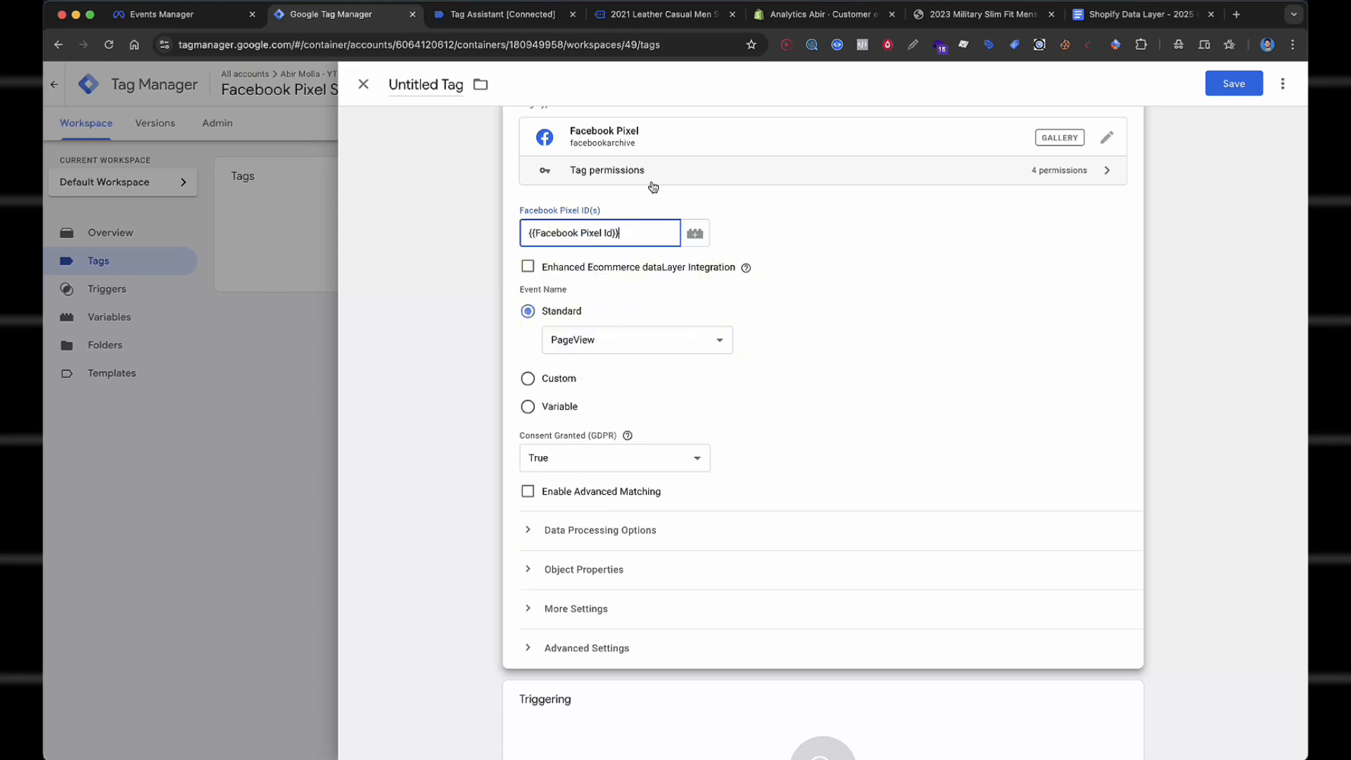
left_click(793, 264)
Enable Advanced Matching and map External ID to {{cHTML - FB - External_ID}}.
scroll(774, 262, "down", 1)
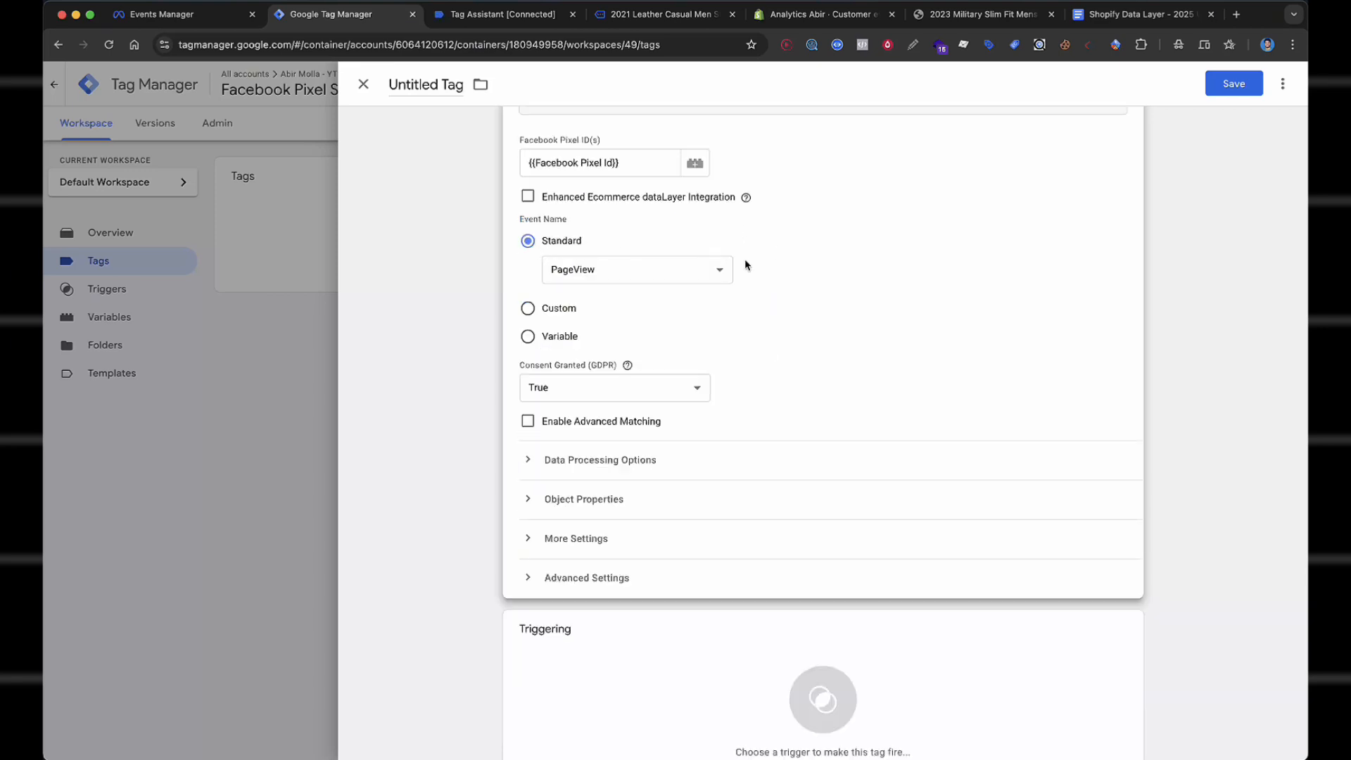
scroll(760, 338, "down", 1)
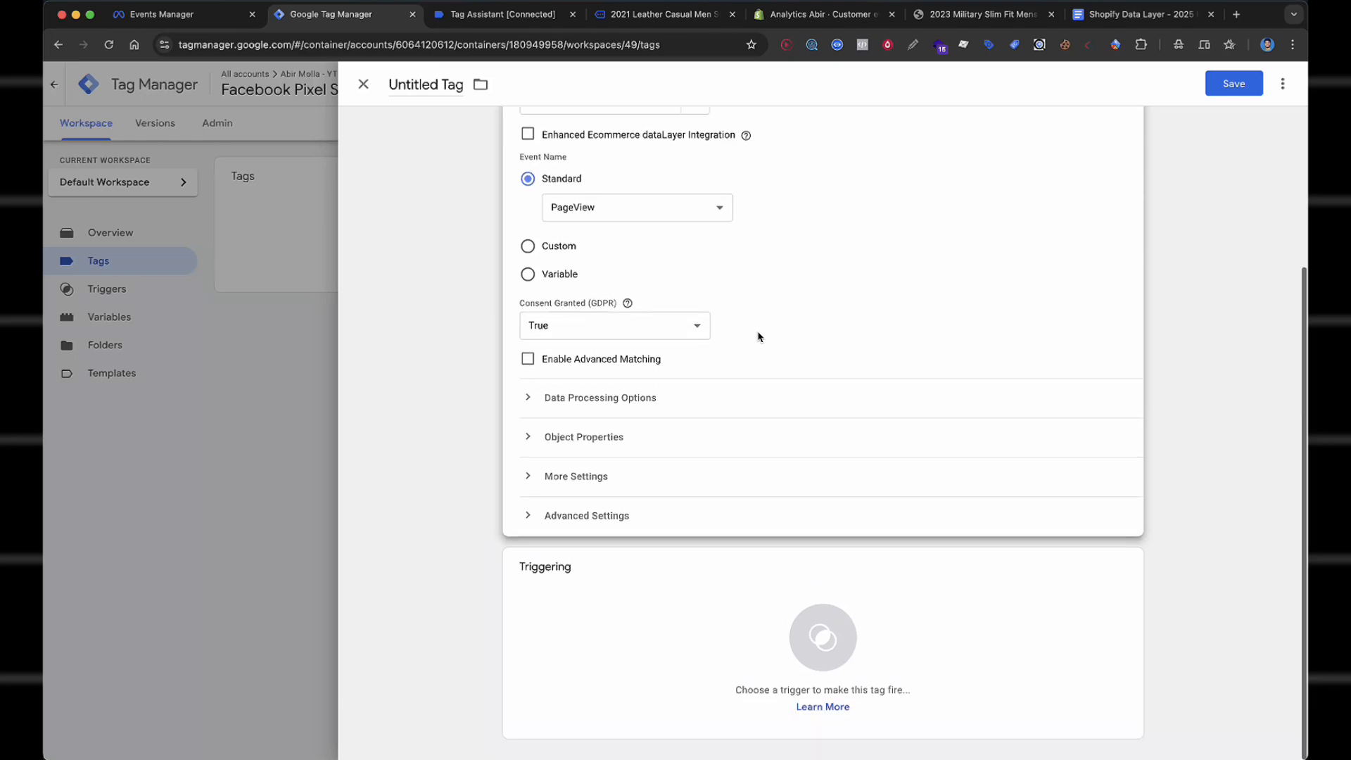
left_click(527, 361)
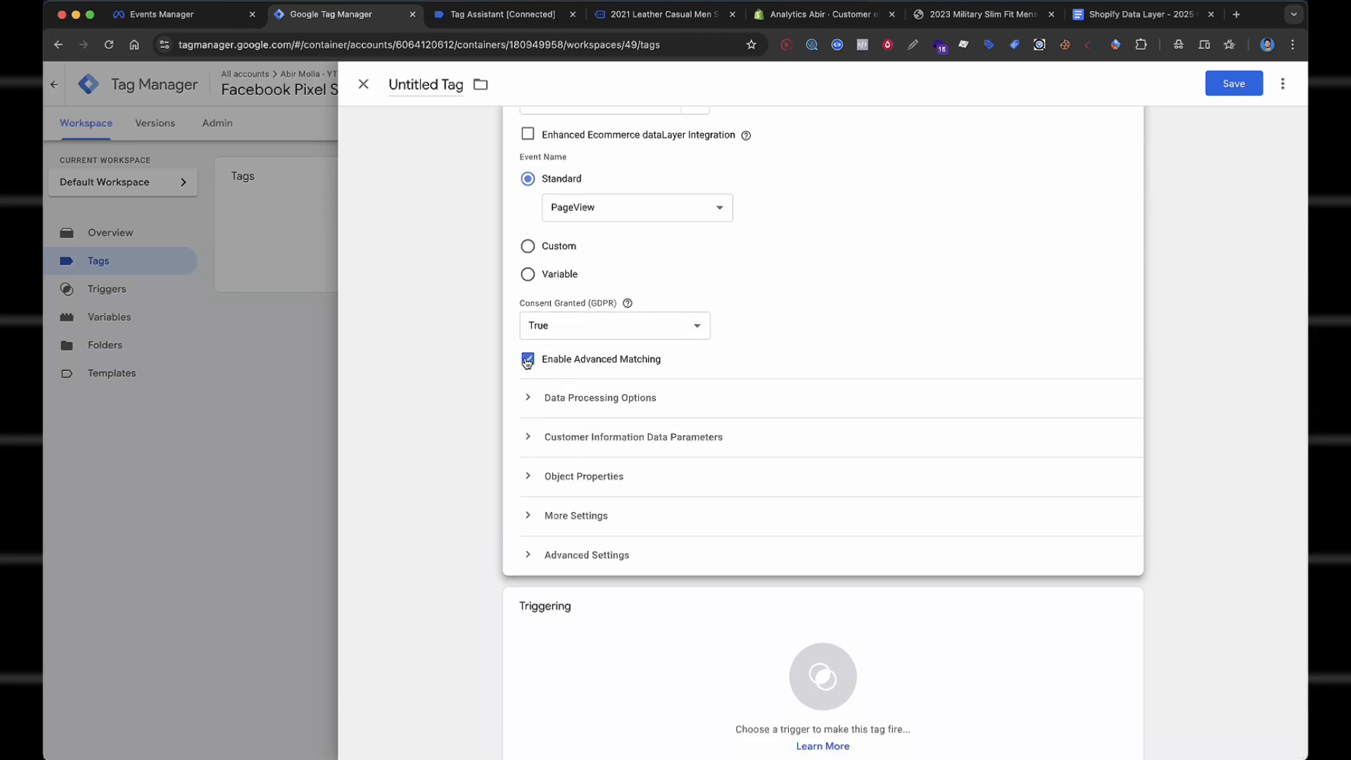
left_click(657, 442)
left_click(601, 500)
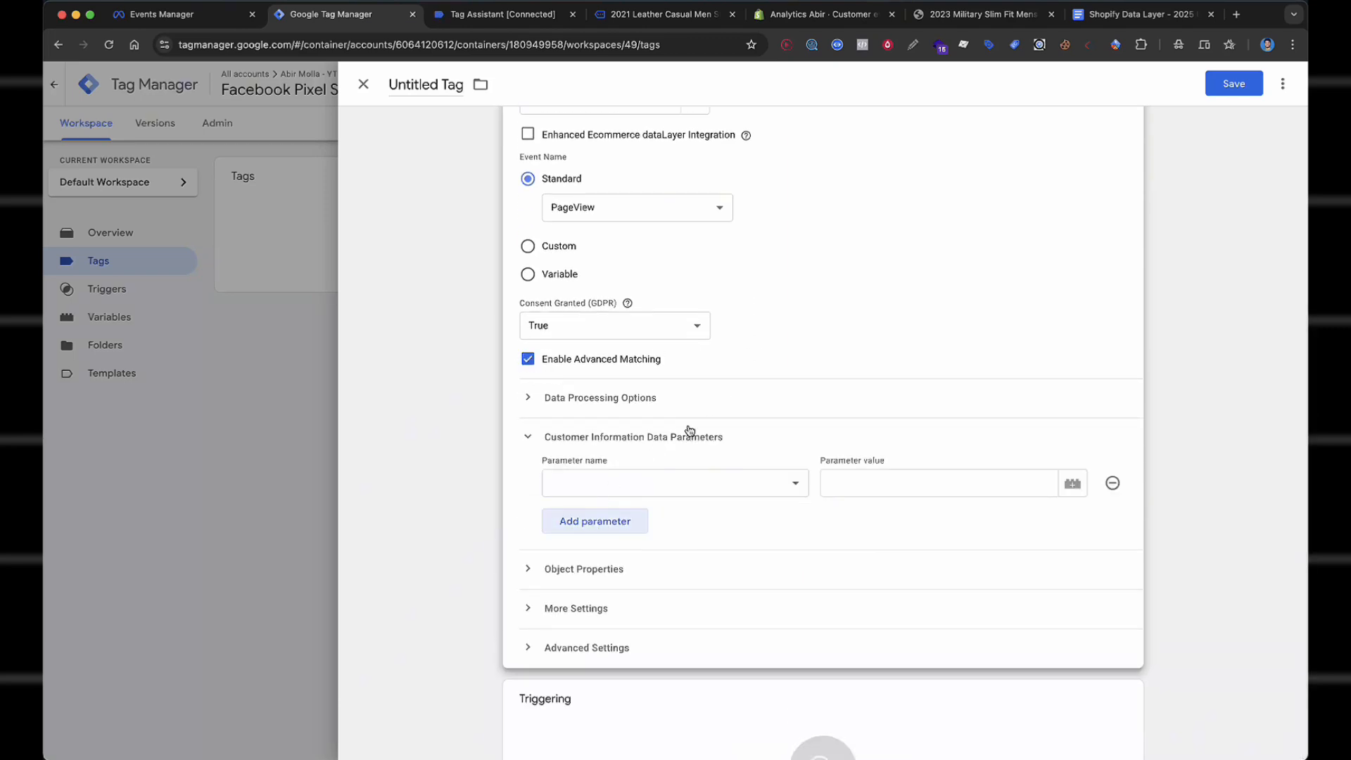
scroll(675, 430, "down", 1)
left_click(689, 409)
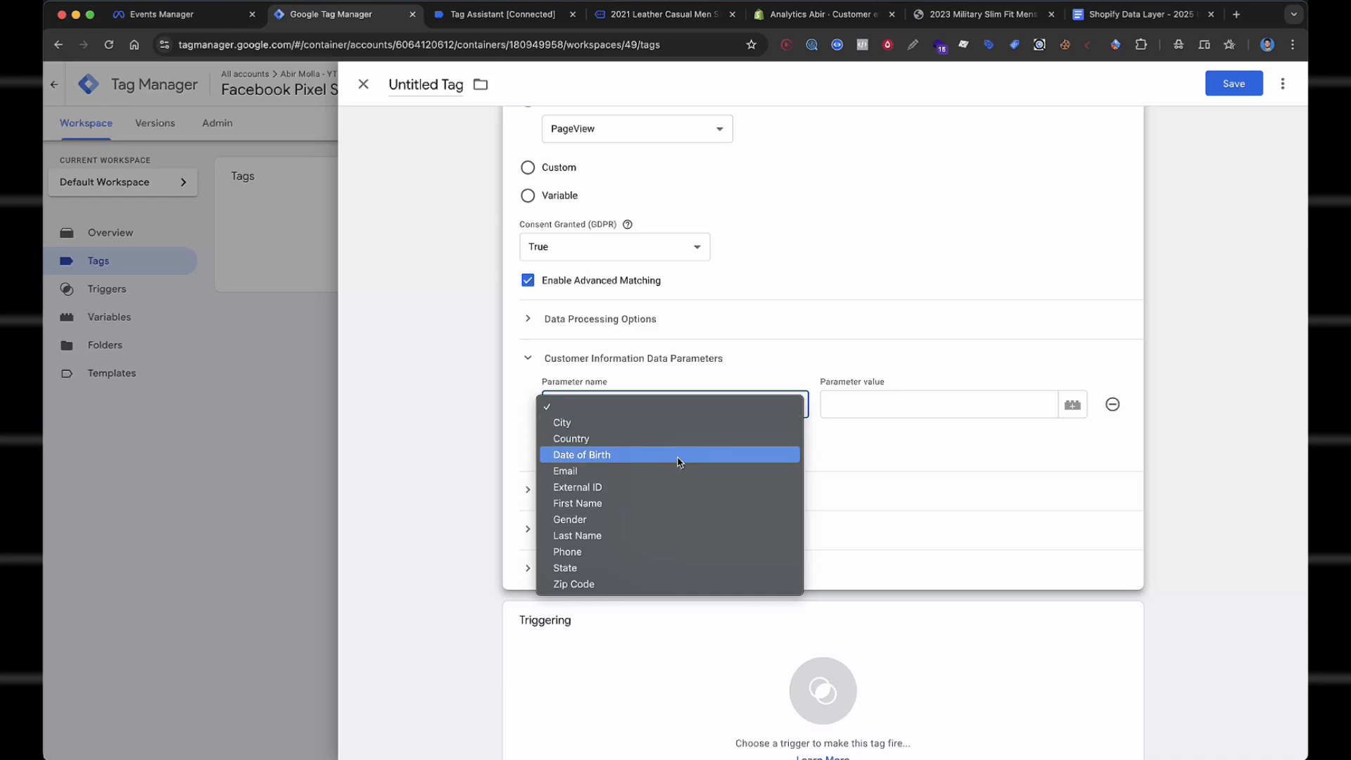
left_click(657, 485)
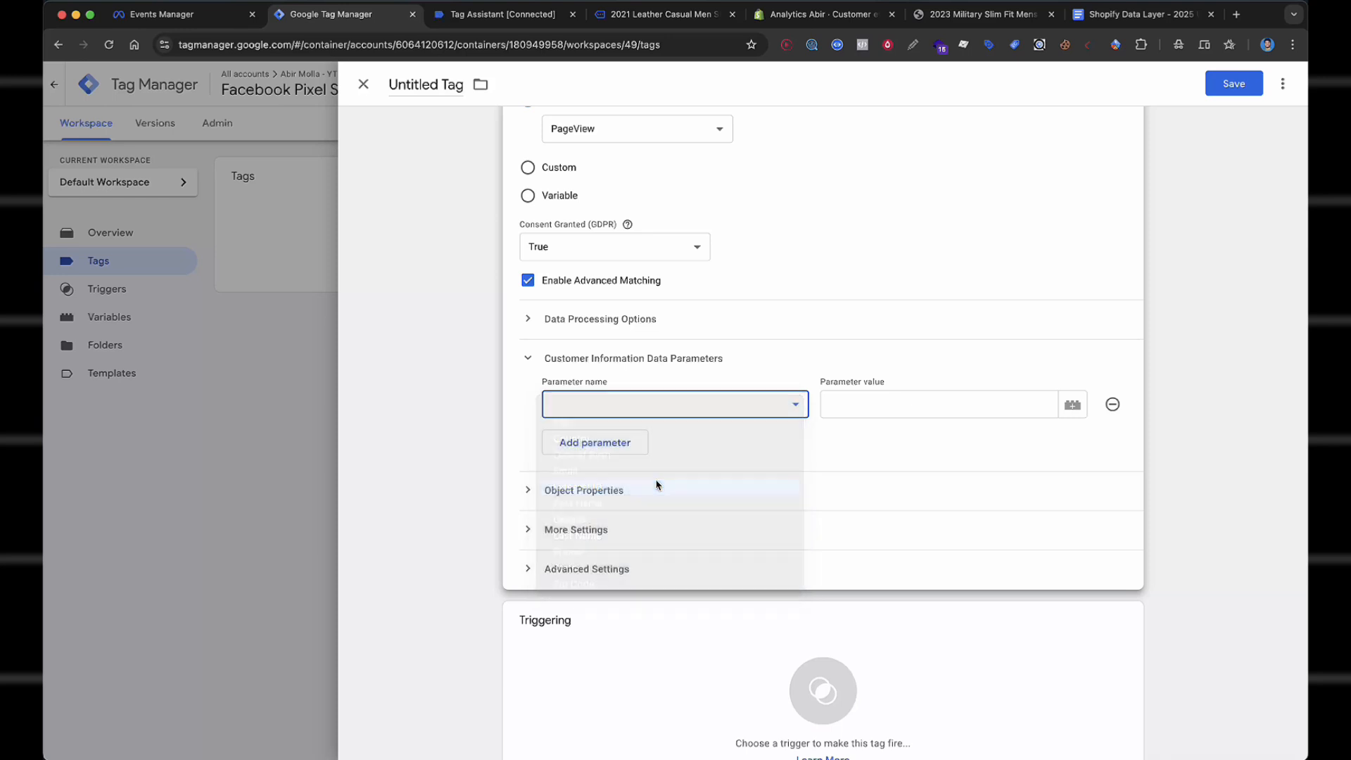
left_click(859, 405)
type("{{exter")
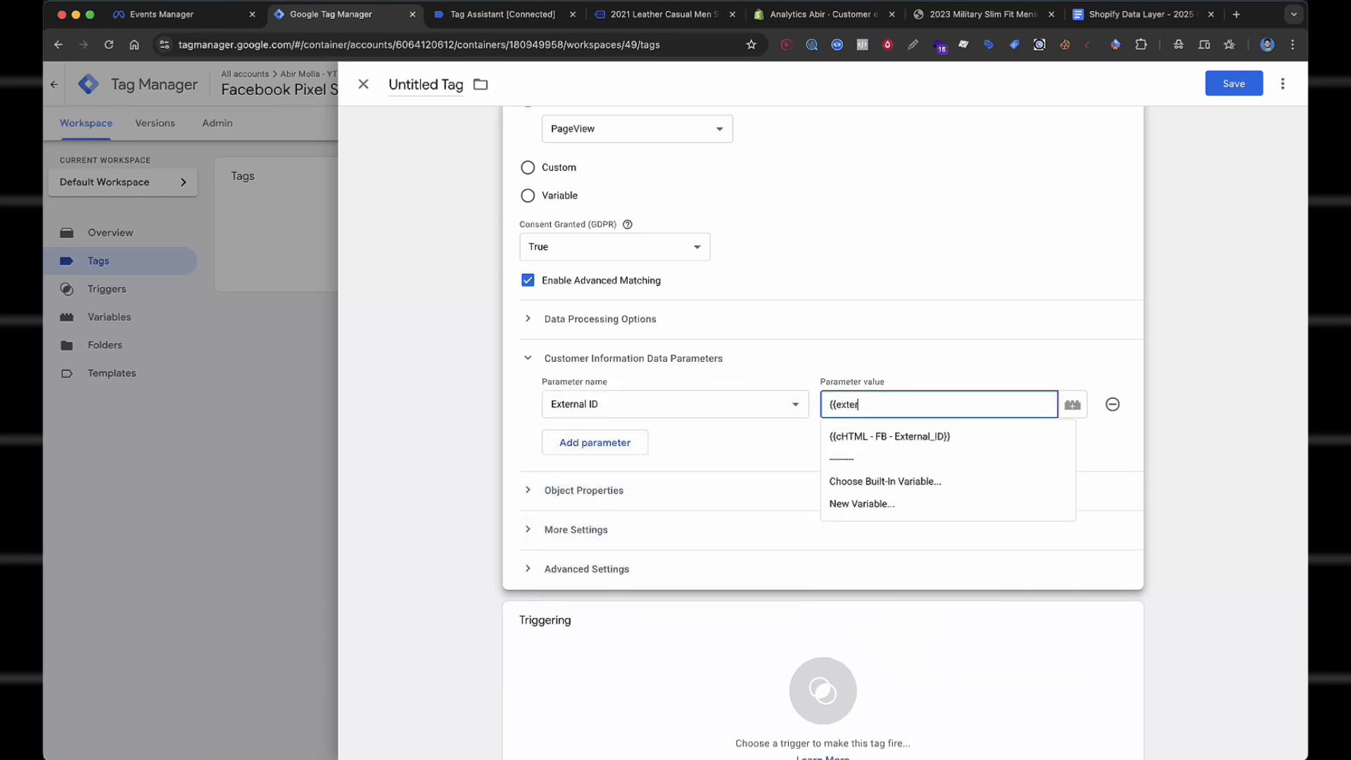
left_click(908, 436)
scroll(940, 340, "down", 2)
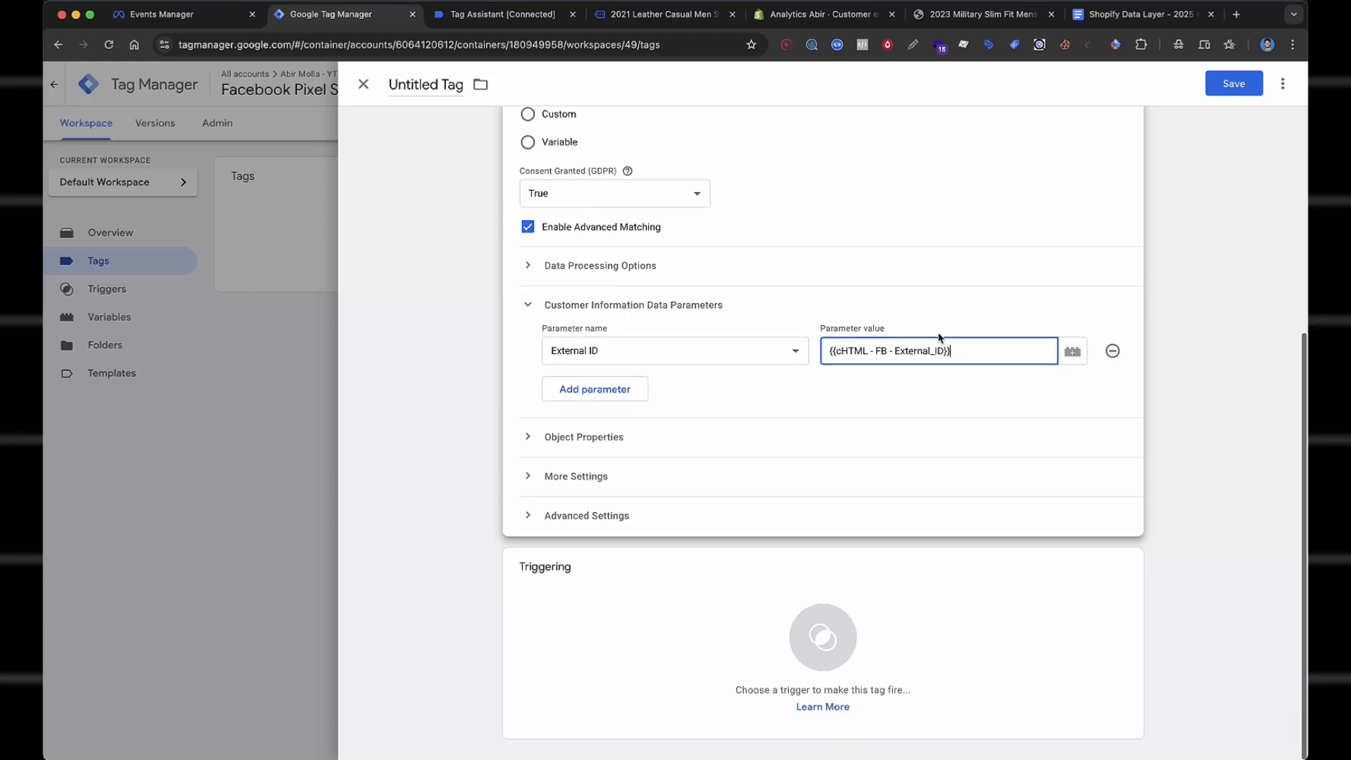
Fire the tag on Custom Event - PageView and save it as 'Facebook Pixel - All Pages'.
left_click(640, 630)
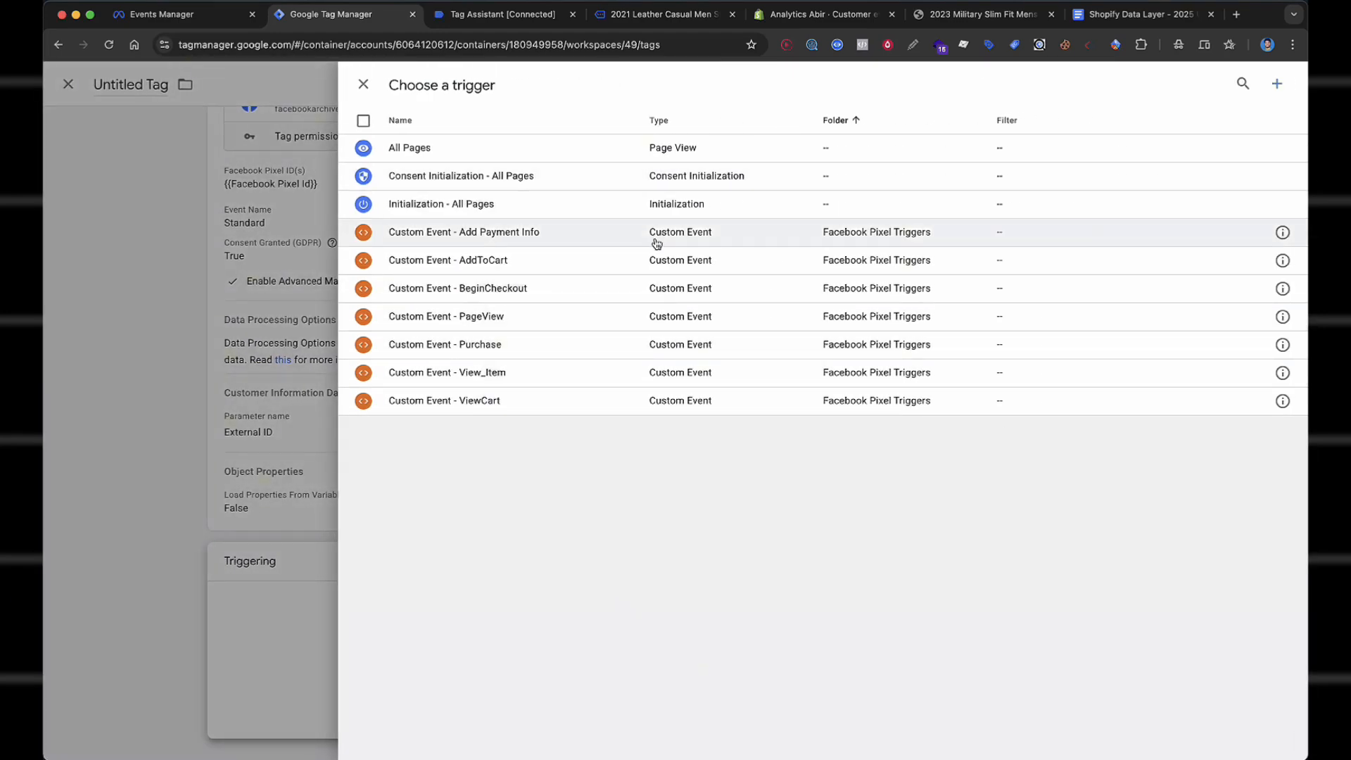
left_click(504, 318)
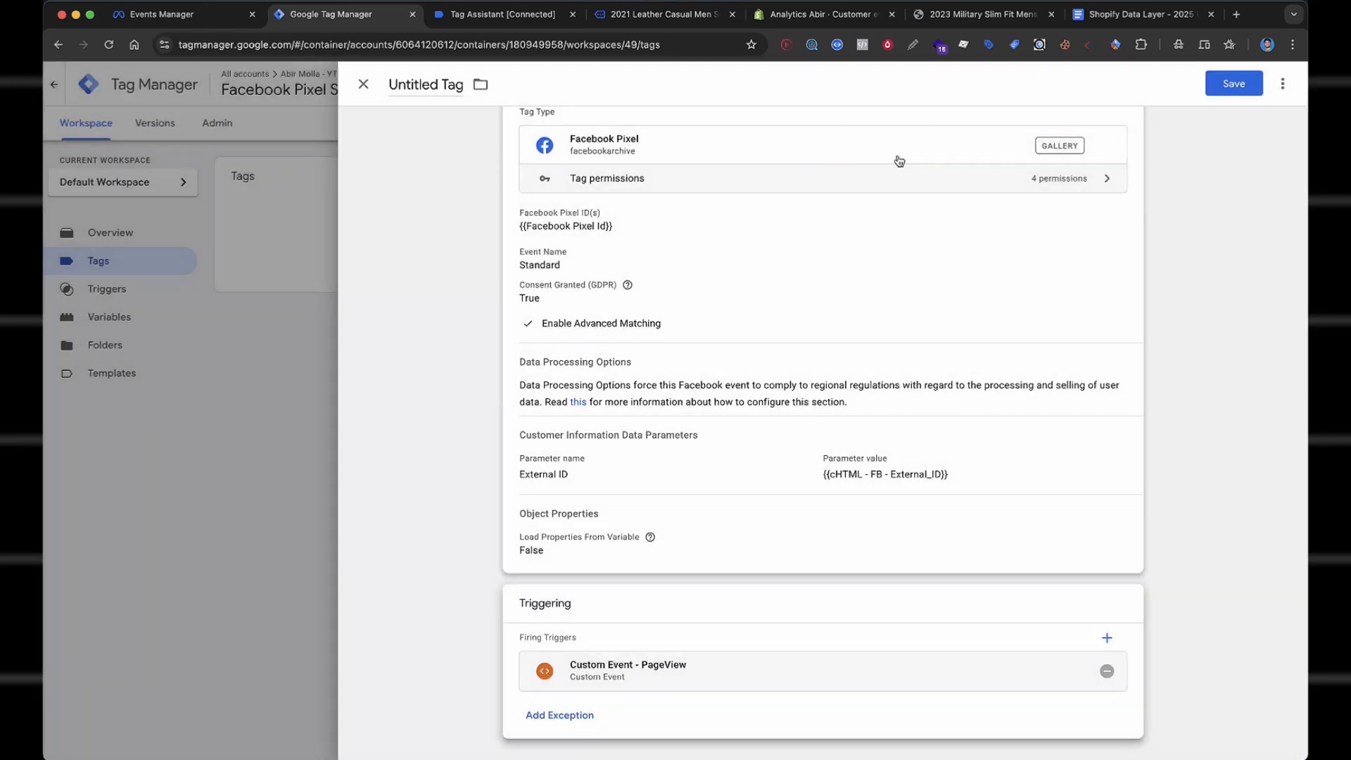
left_click(1234, 83)
left_click(757, 266)
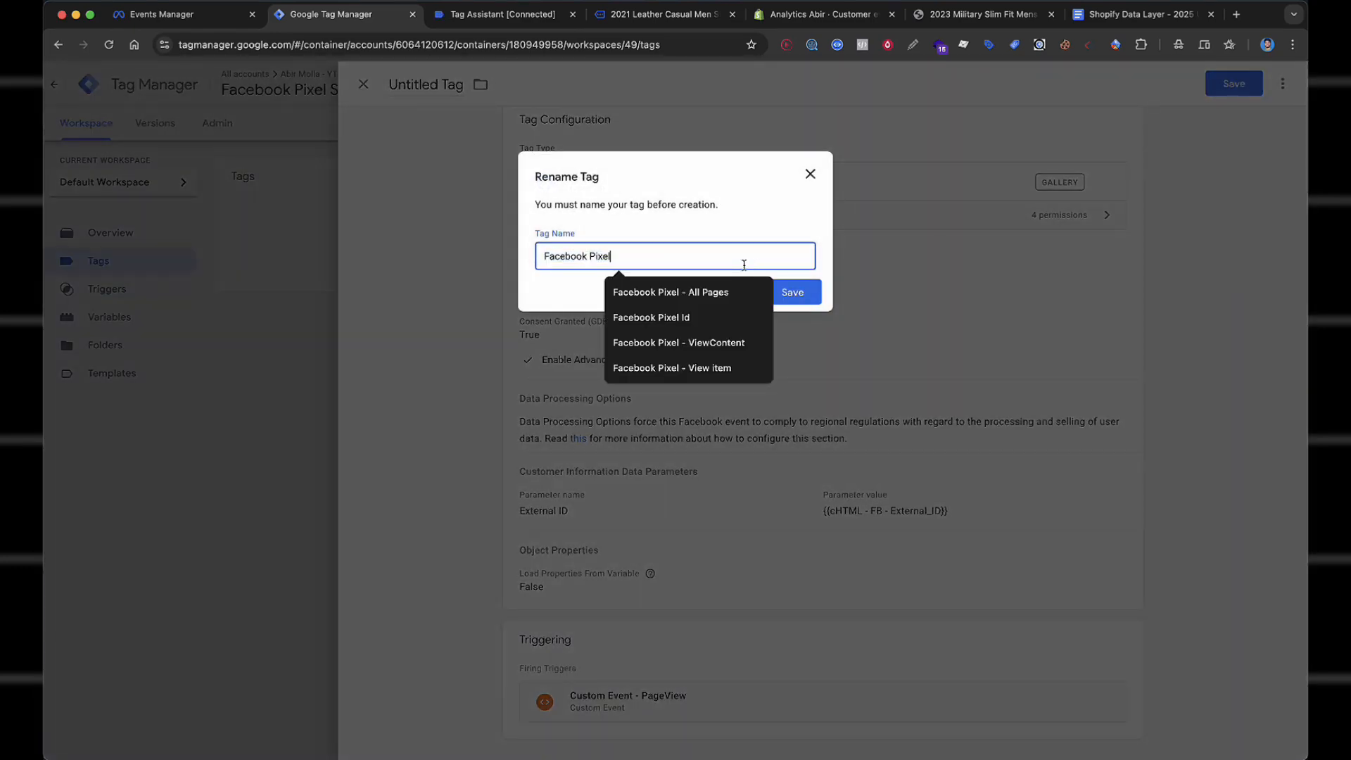
left_click(691, 315)
key("BackSpace")
key("BackSpace")
left_click(648, 290)
key("Return")
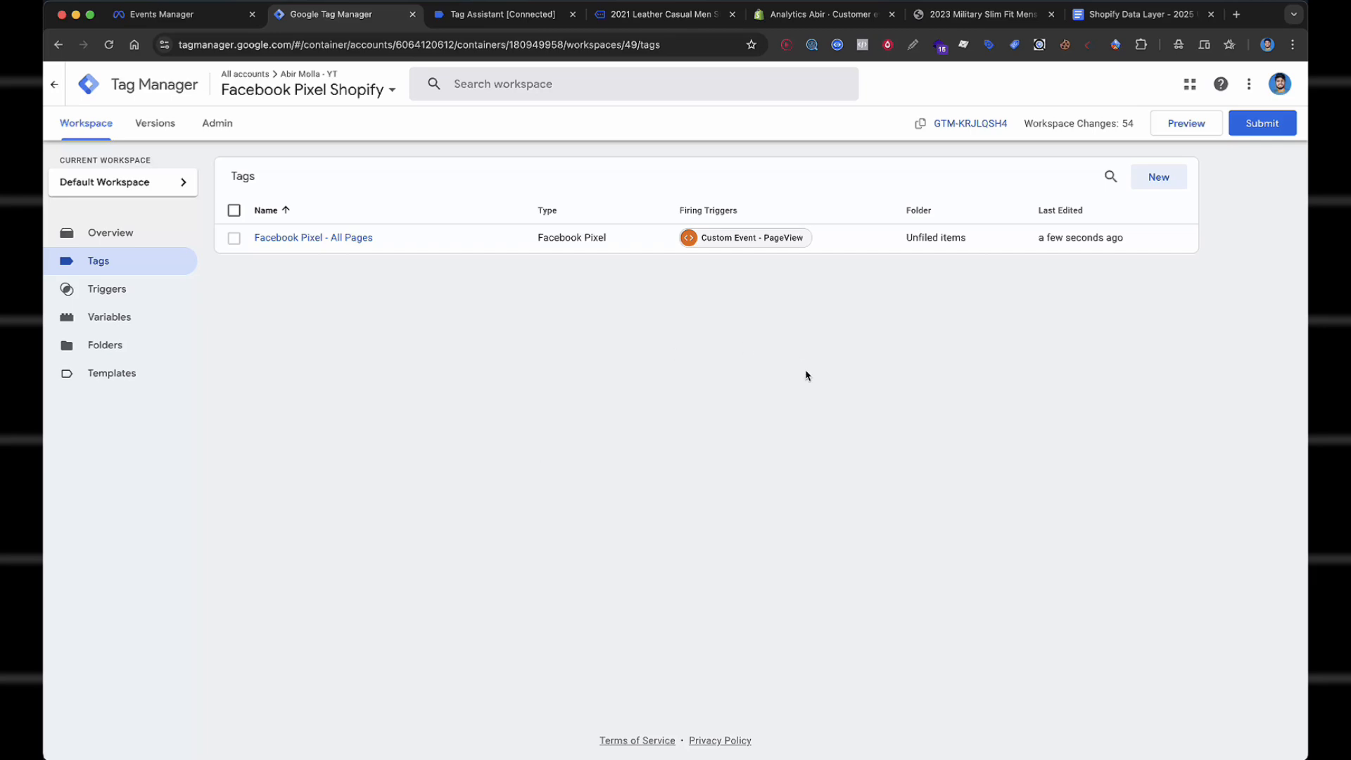
Start another new tag and bring up the list of tag types.
left_click(1160, 180)
left_click(1126, 183)
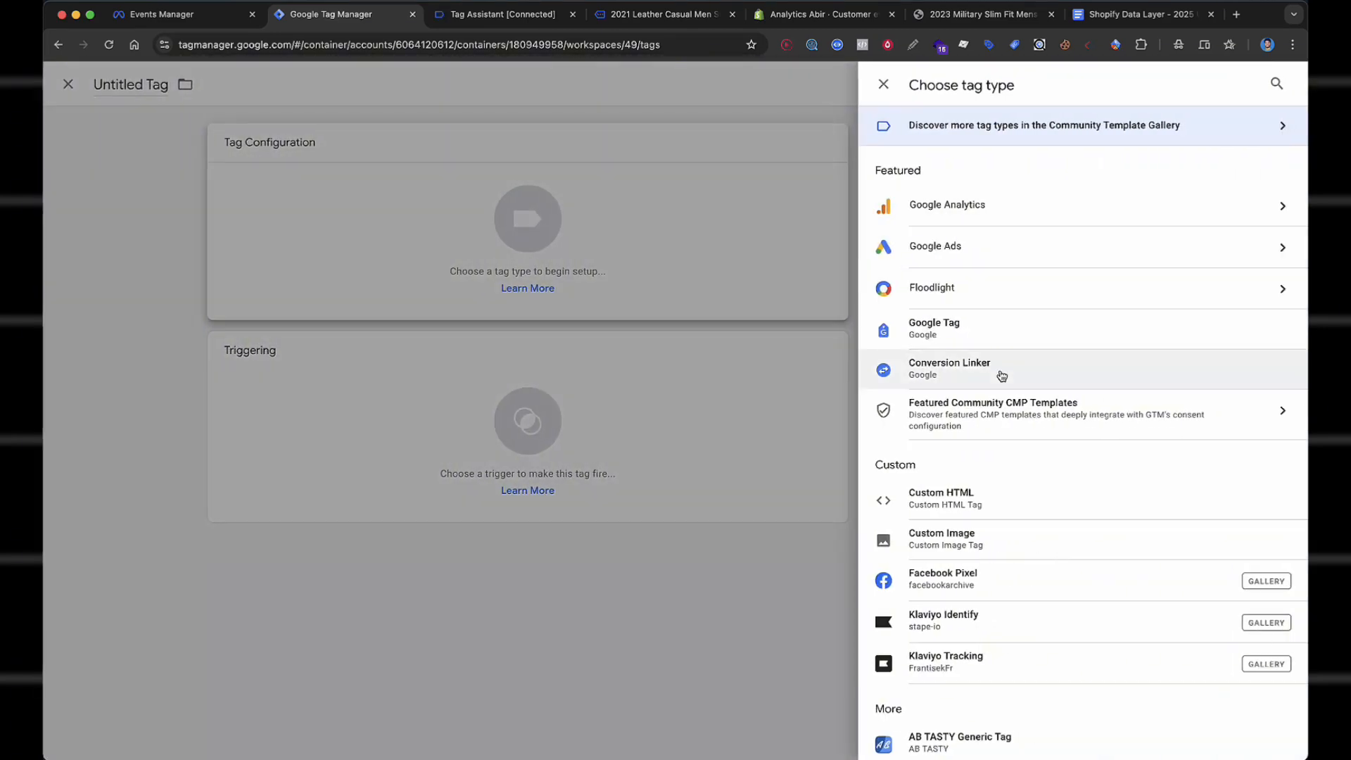
scroll(986, 474, "down", 2)
Make it a Facebook Pixel tag with Pixel ID {{Facebook Pixel Id}} and Standard event ViewContent.
left_click(971, 507)
left_click(606, 310)
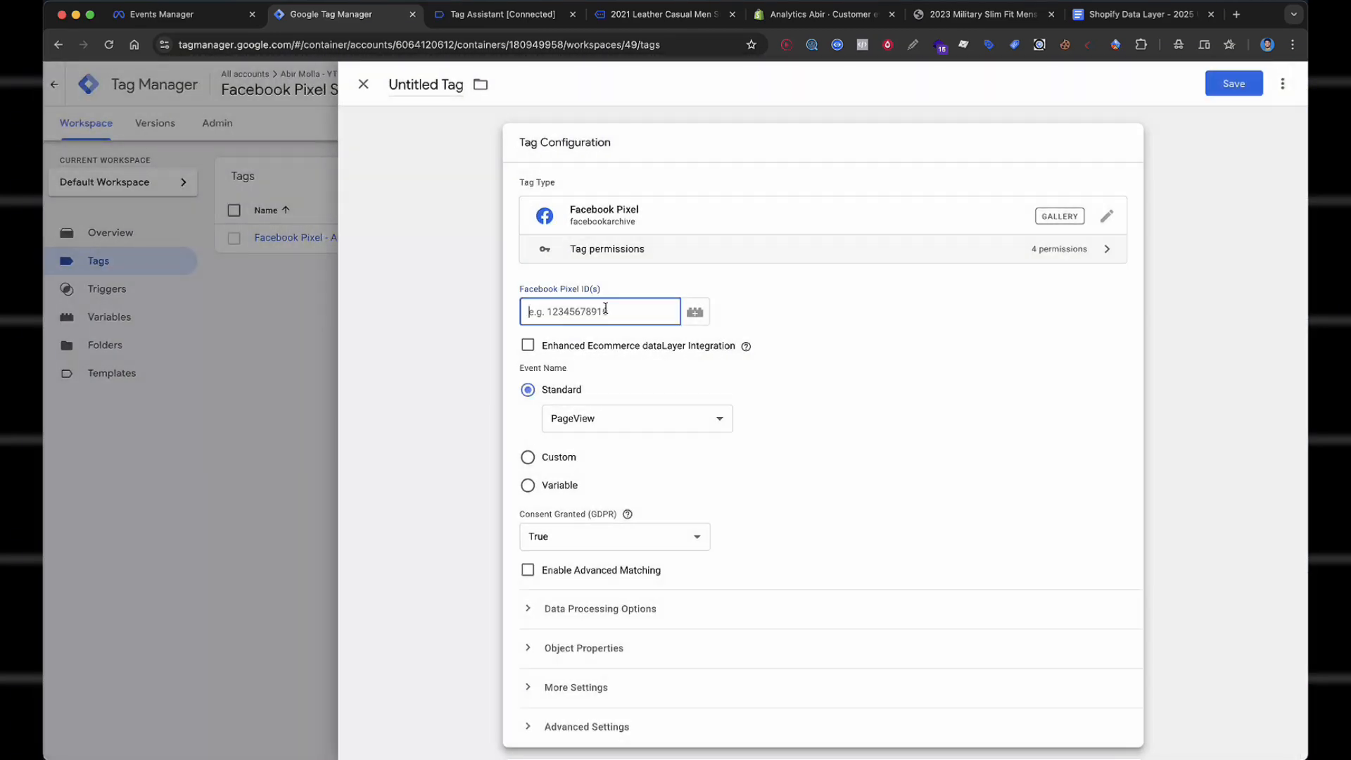
type("{{Face")
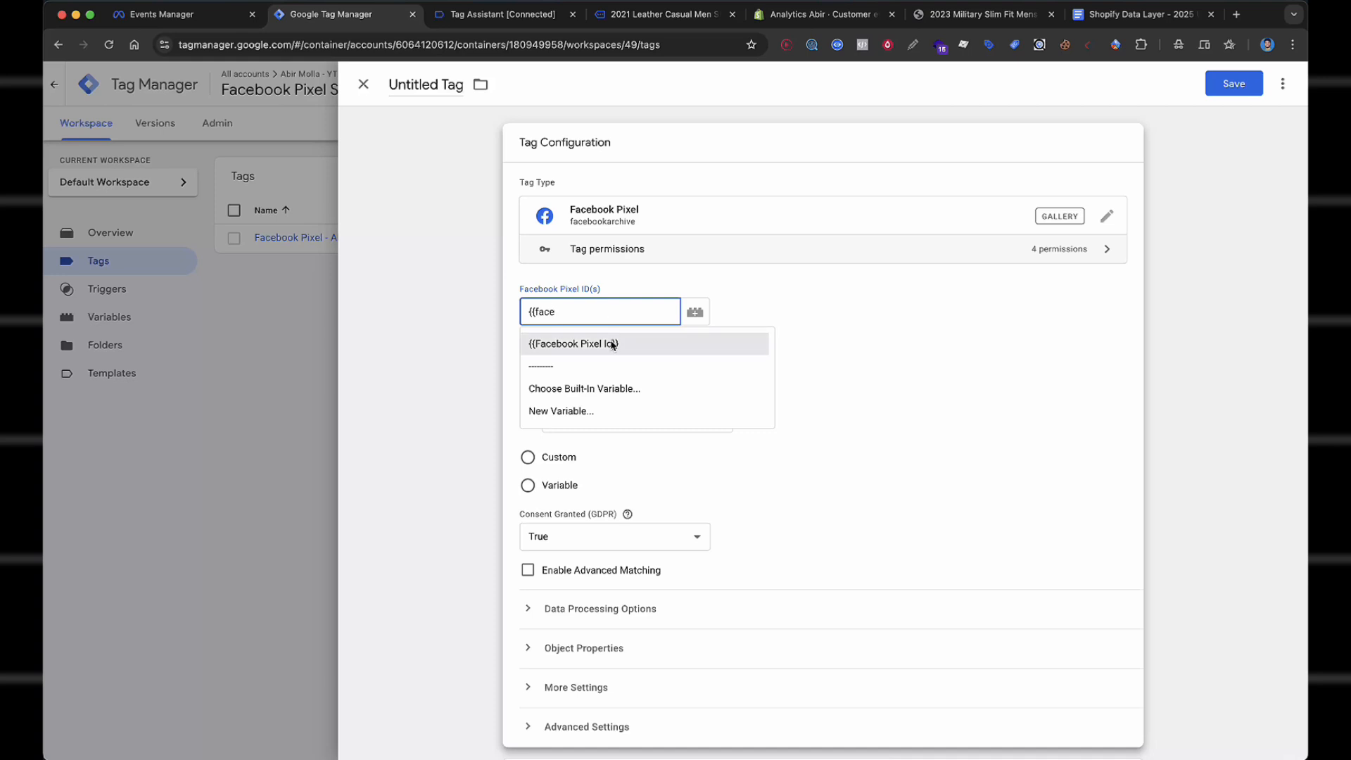
left_click(615, 344)
left_click(798, 309)
scroll(746, 304, "down", 3)
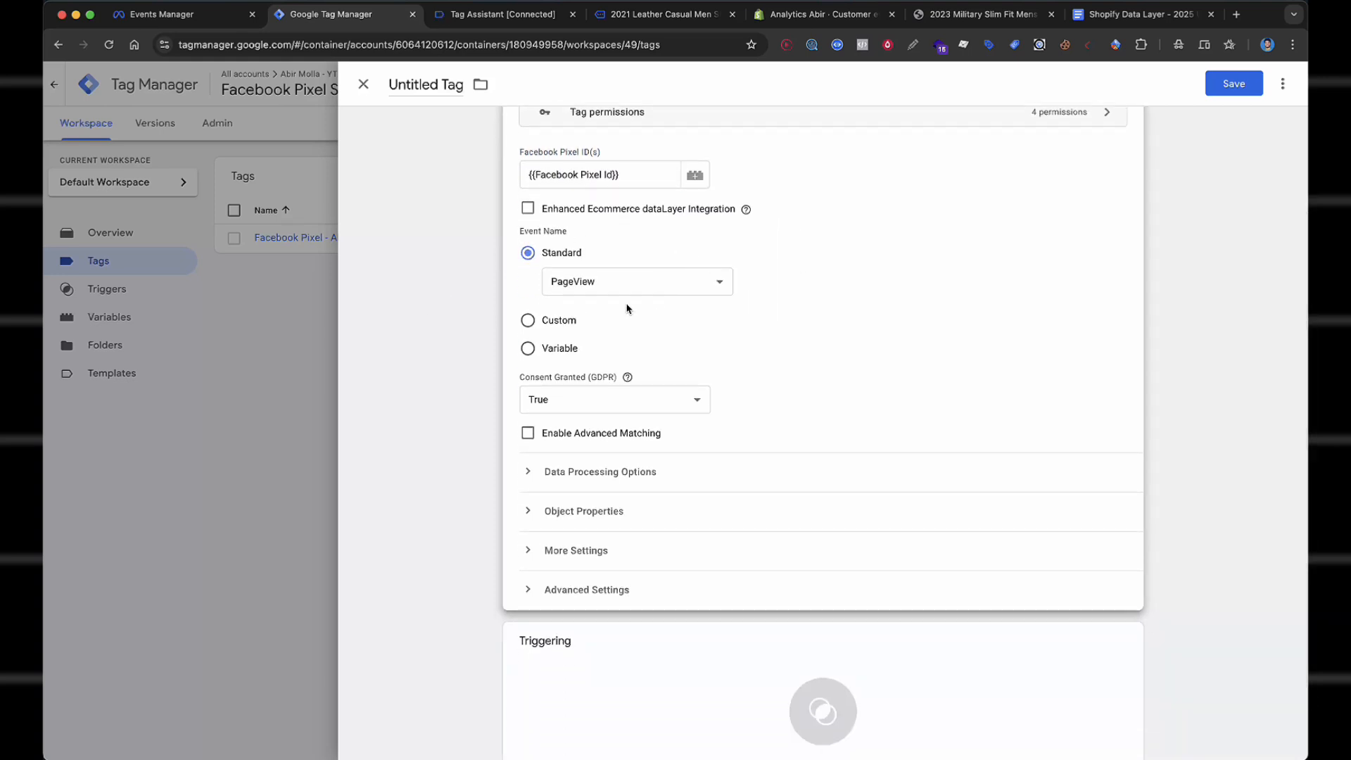
left_click(631, 287)
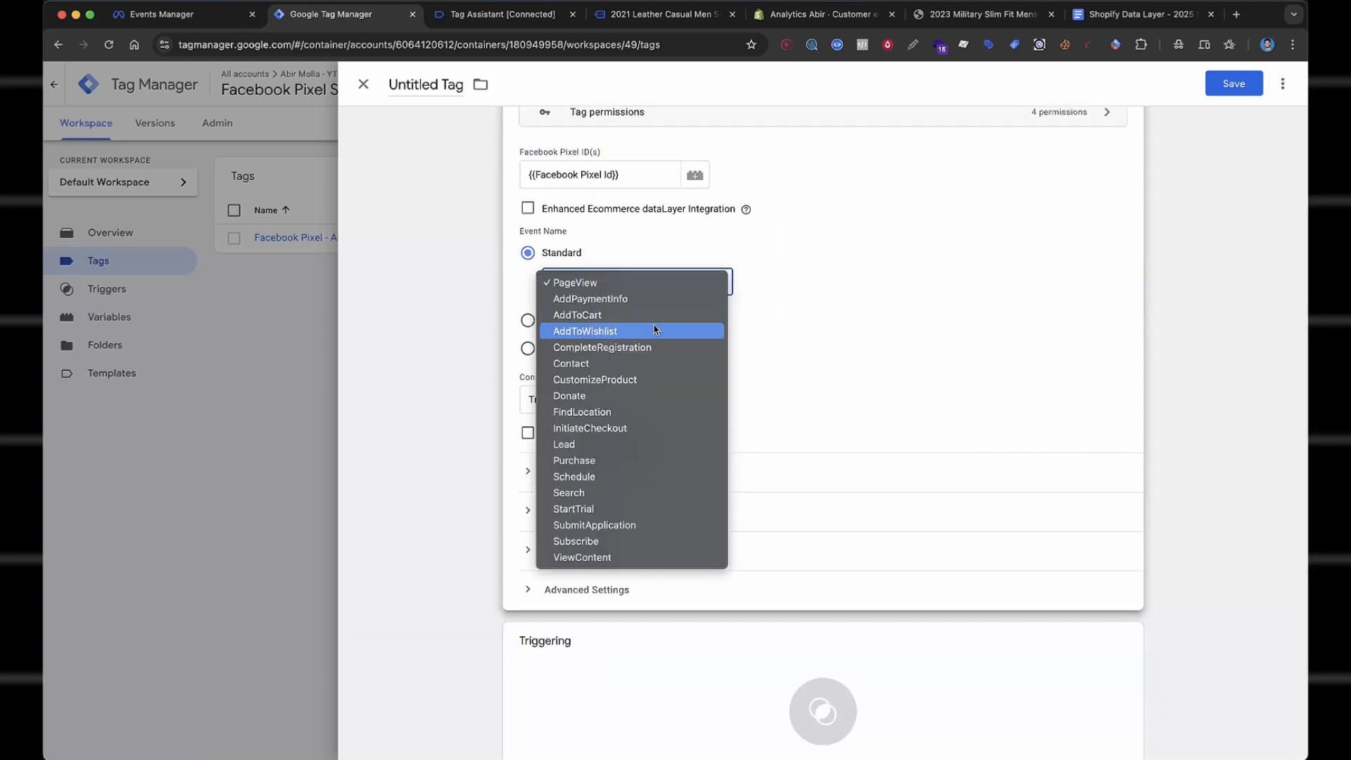
left_click(627, 558)
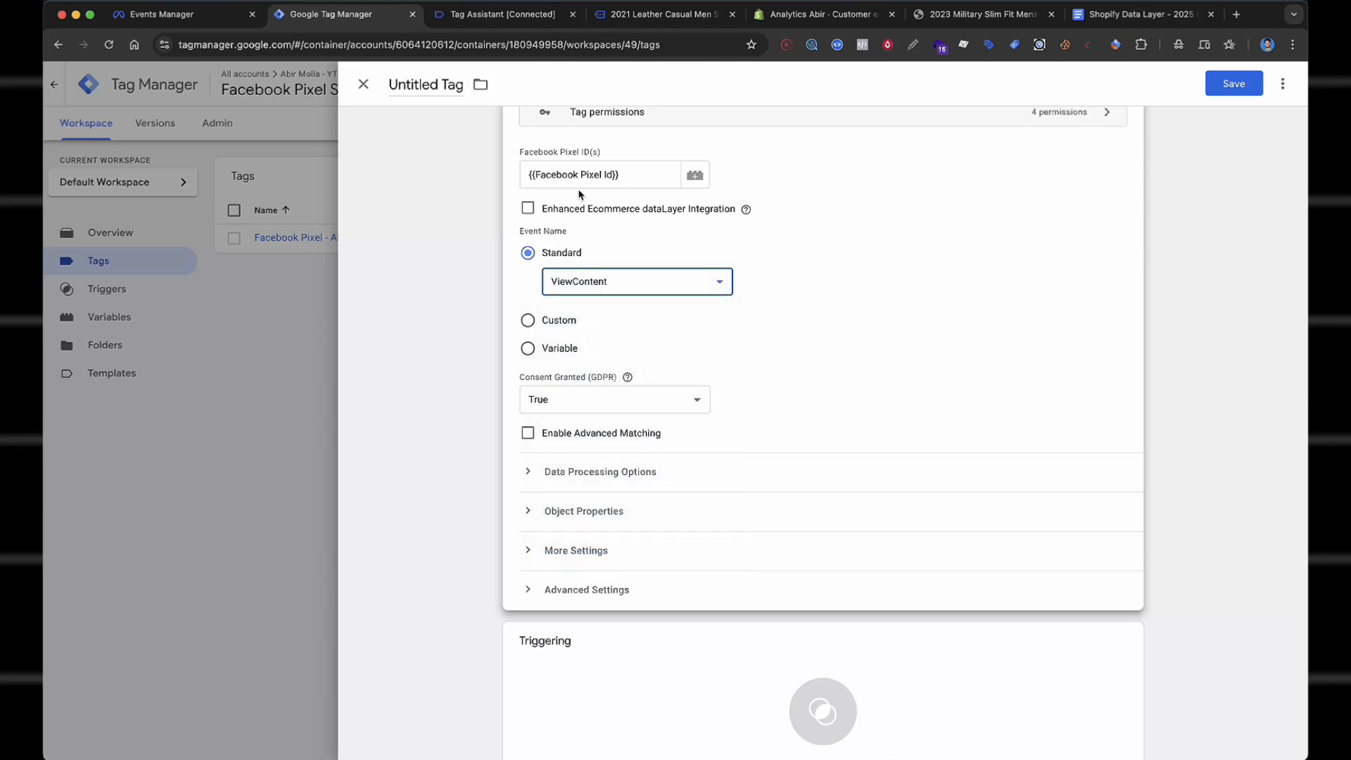
left_click(817, 273)
Enable Advanced Matching with External ID mapped to {{cHTML - FB - External_ID}}.
scroll(817, 274, "down", 2)
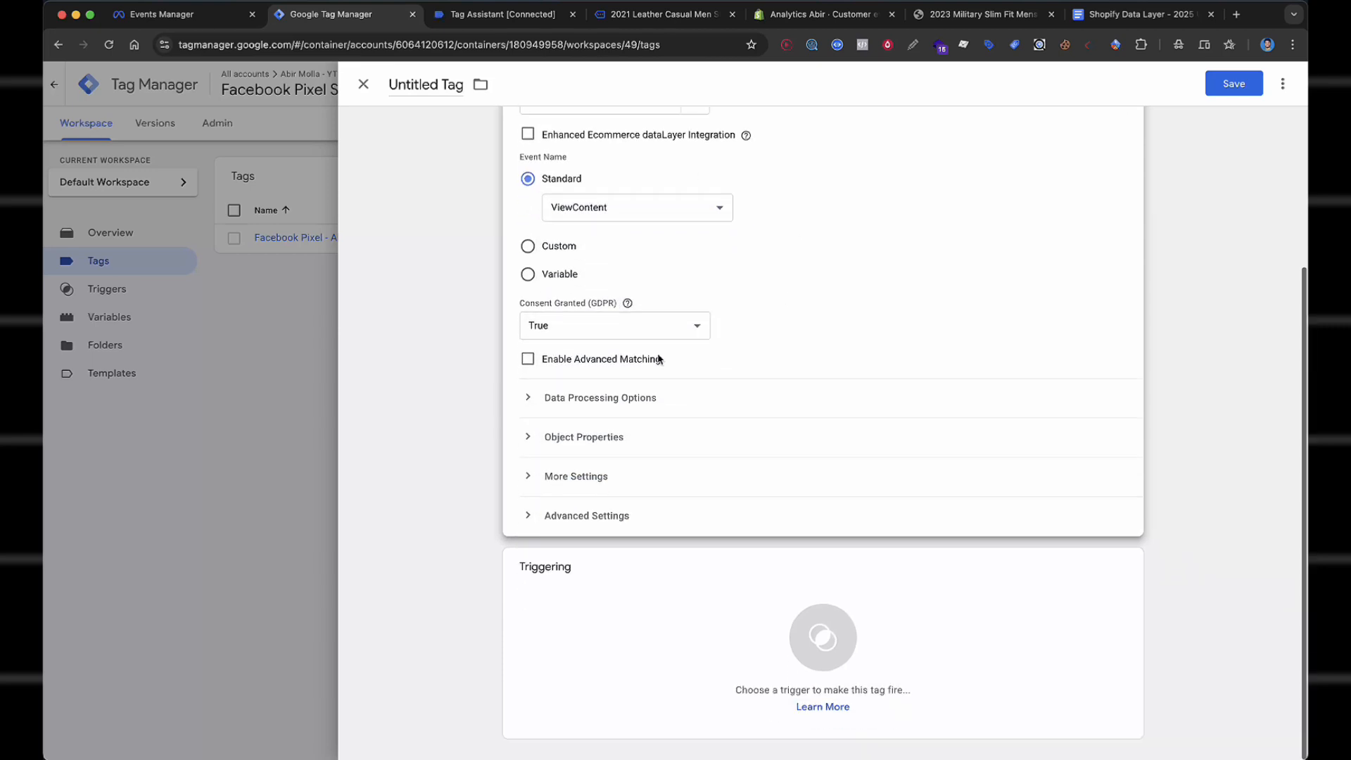
left_click(529, 365)
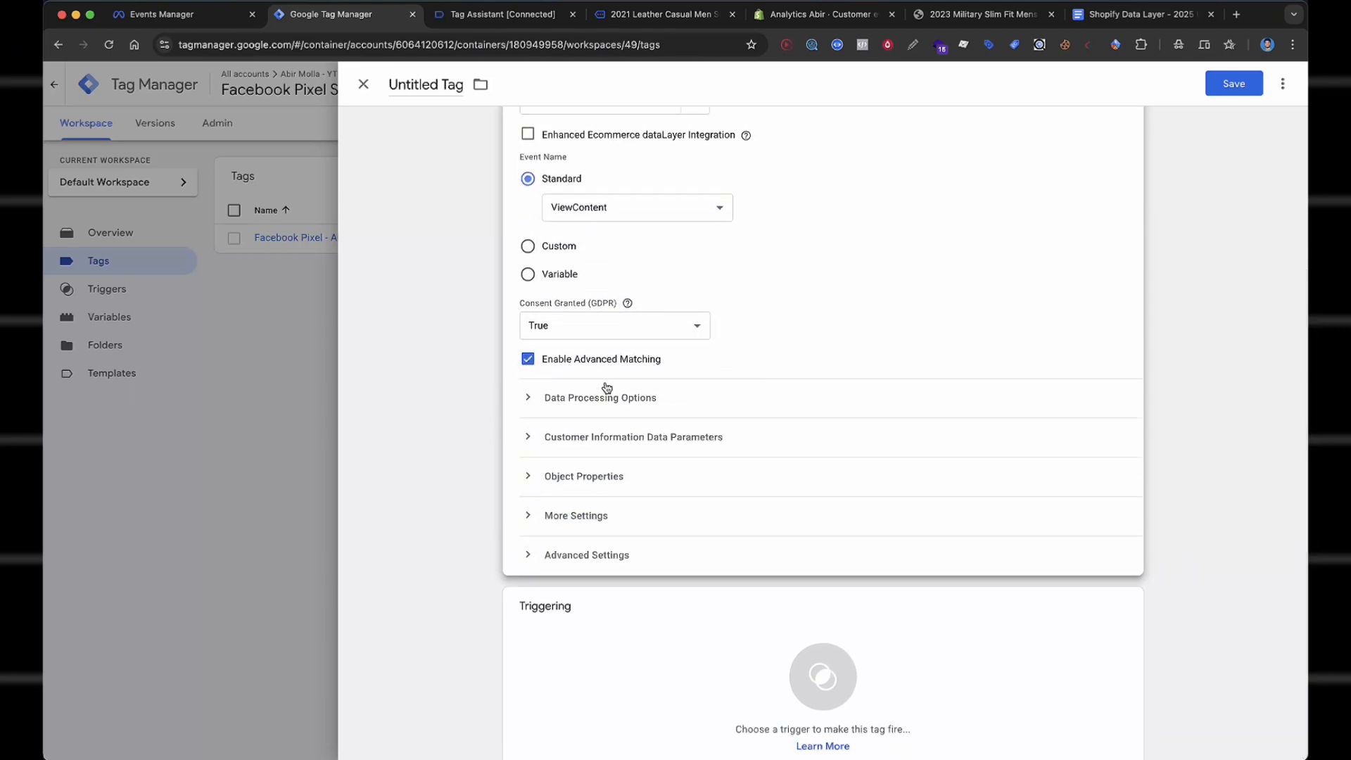
left_click(592, 438)
scroll(611, 401, "down", 2)
left_click(611, 397)
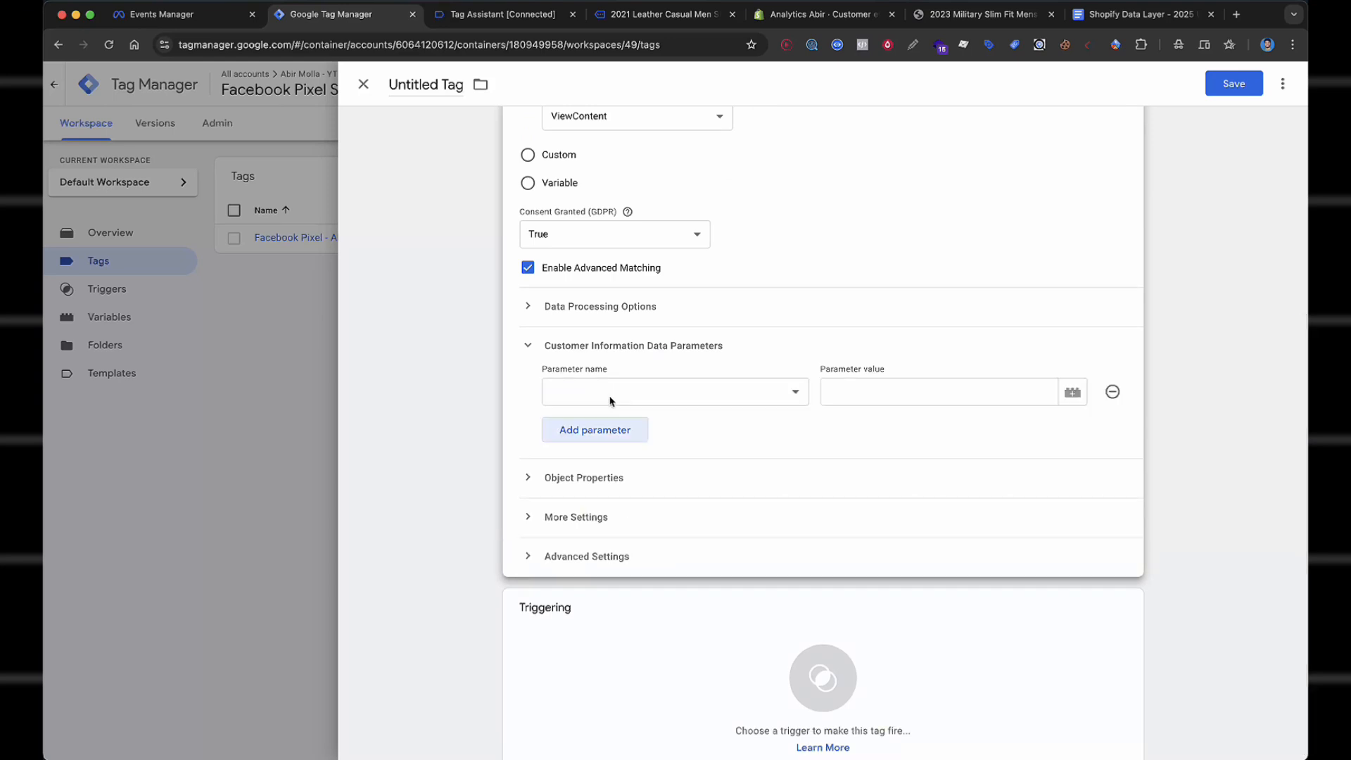
left_click(633, 396)
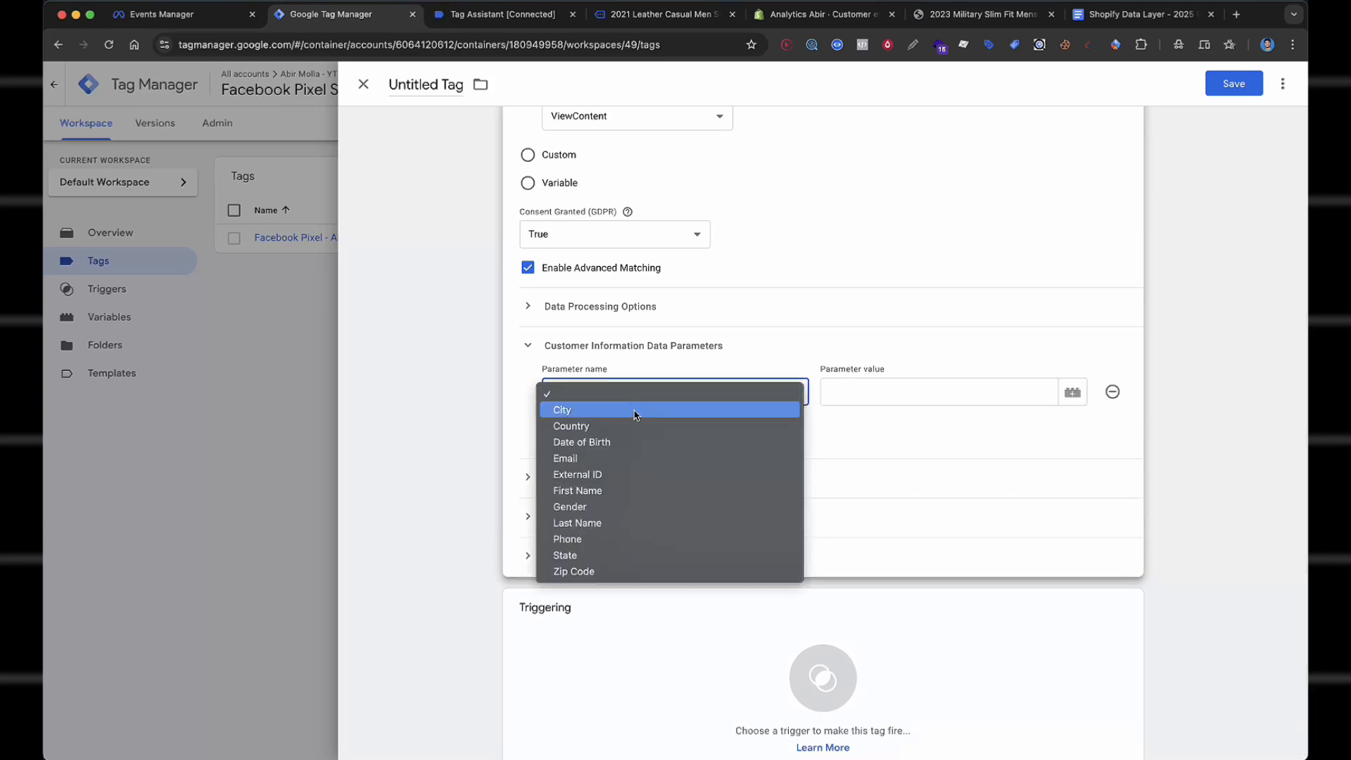
left_click(629, 478)
left_click(915, 388)
type("{{cHTML - FB - External_ID")
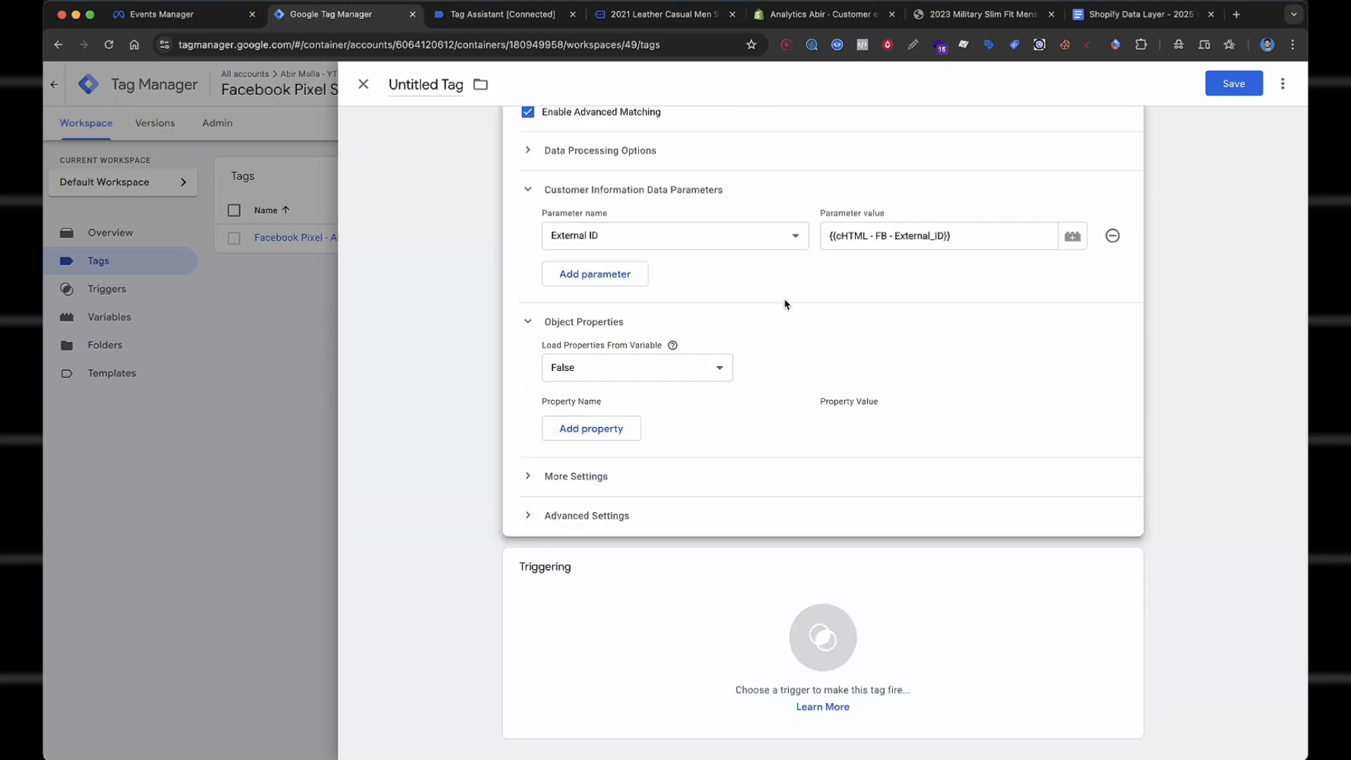
Add five empty object property rows to the ViewContent tag.
left_click(620, 431)
left_click(617, 463)
left_click(616, 494)
scroll(707, 387, "down", 3)
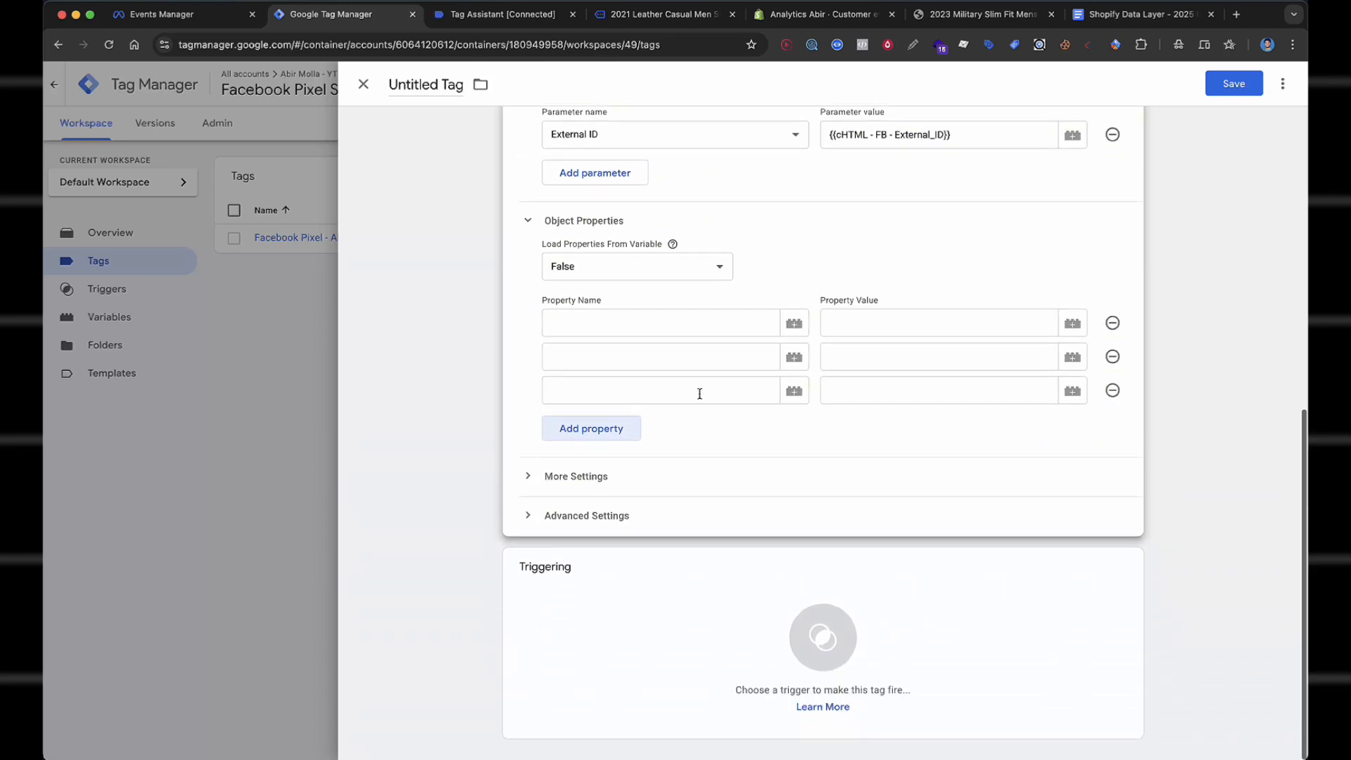
left_click(606, 433)
left_click(590, 465)
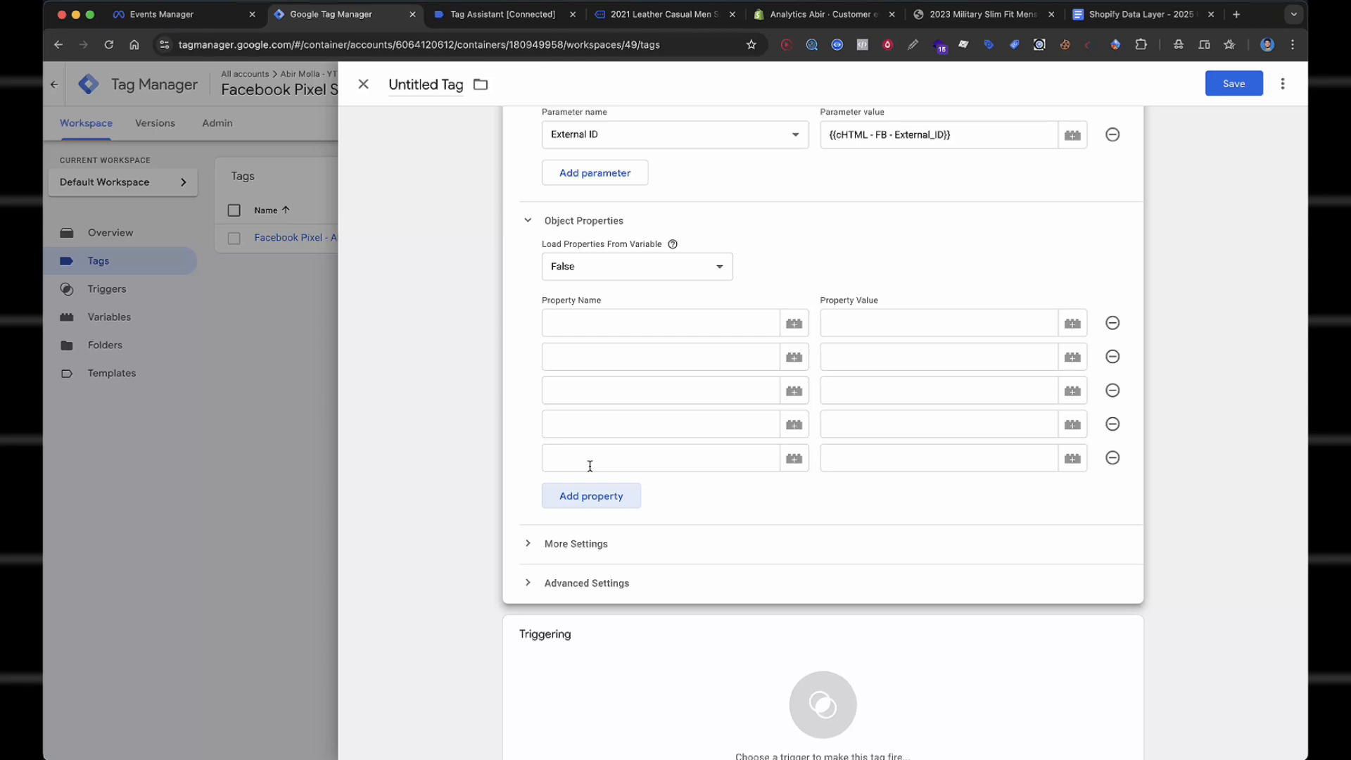
Name the properties content_name, content_ids, content_category, content, value and currency, adding a sixth row.
left_click(633, 328)
type("content_name")
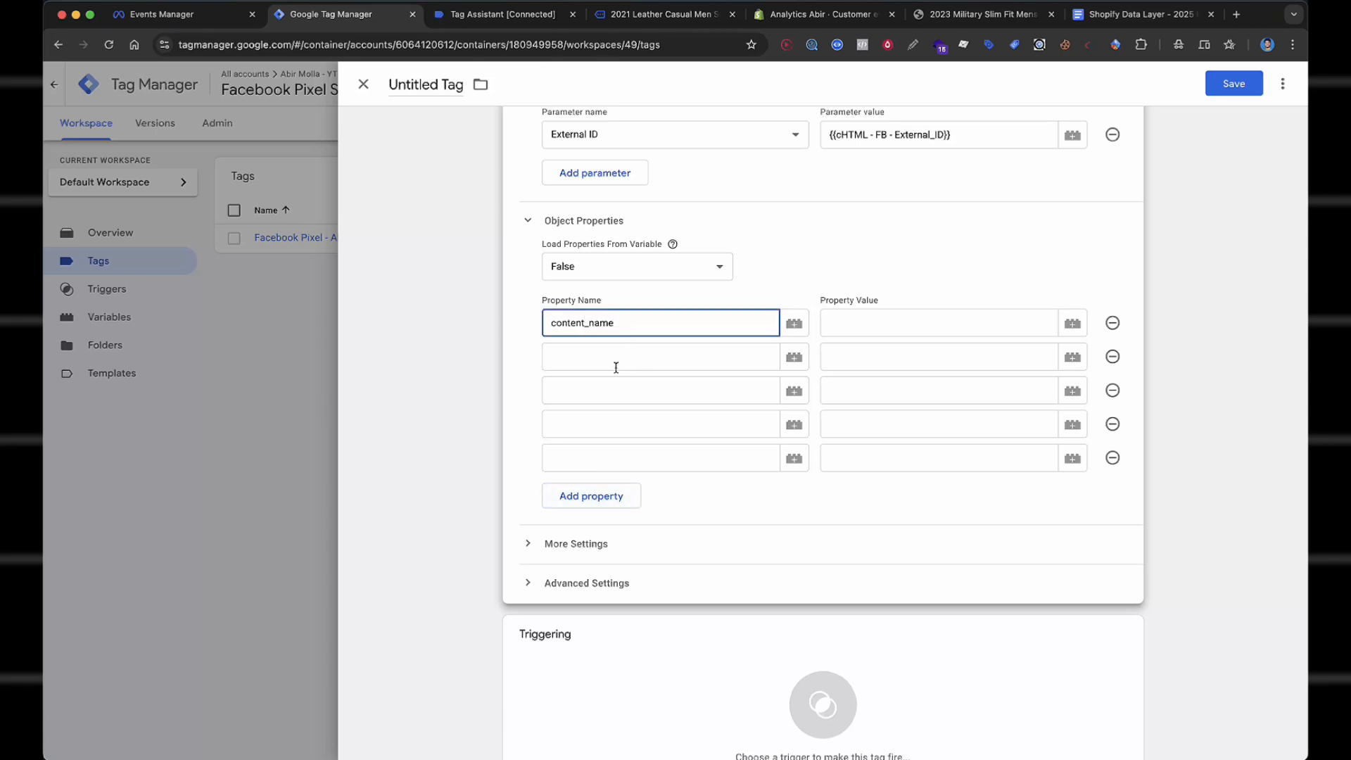
left_click(616, 367)
type("content_ids")
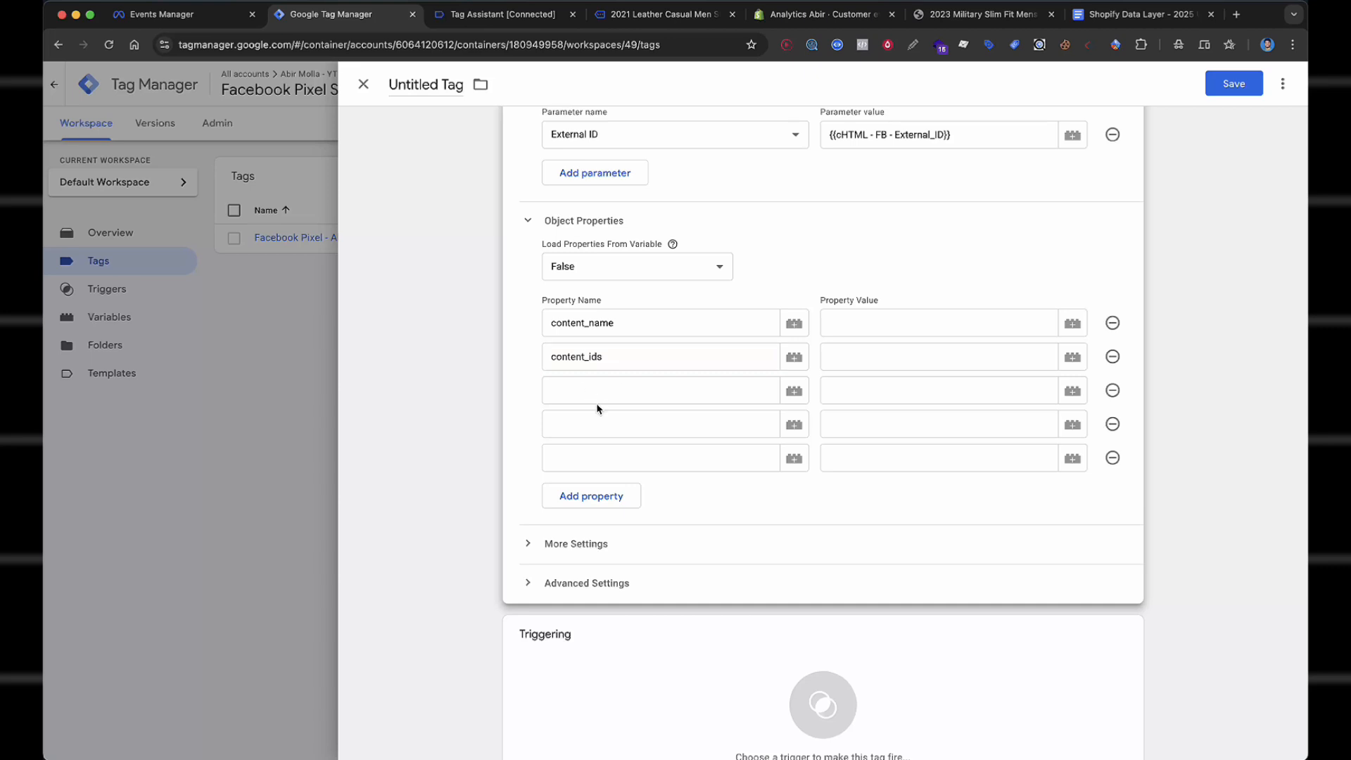
left_click(614, 398)
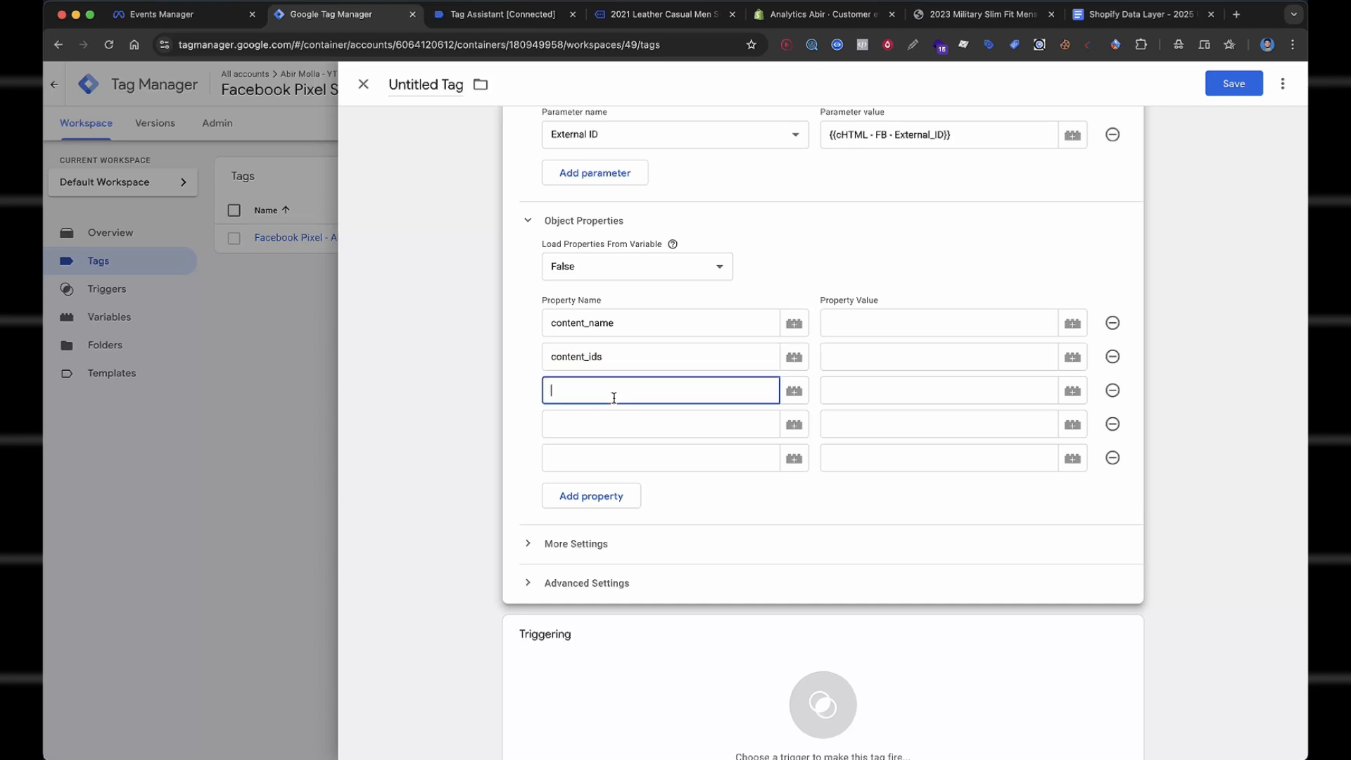
type("contetn")
type("gories")
left_click(619, 425)
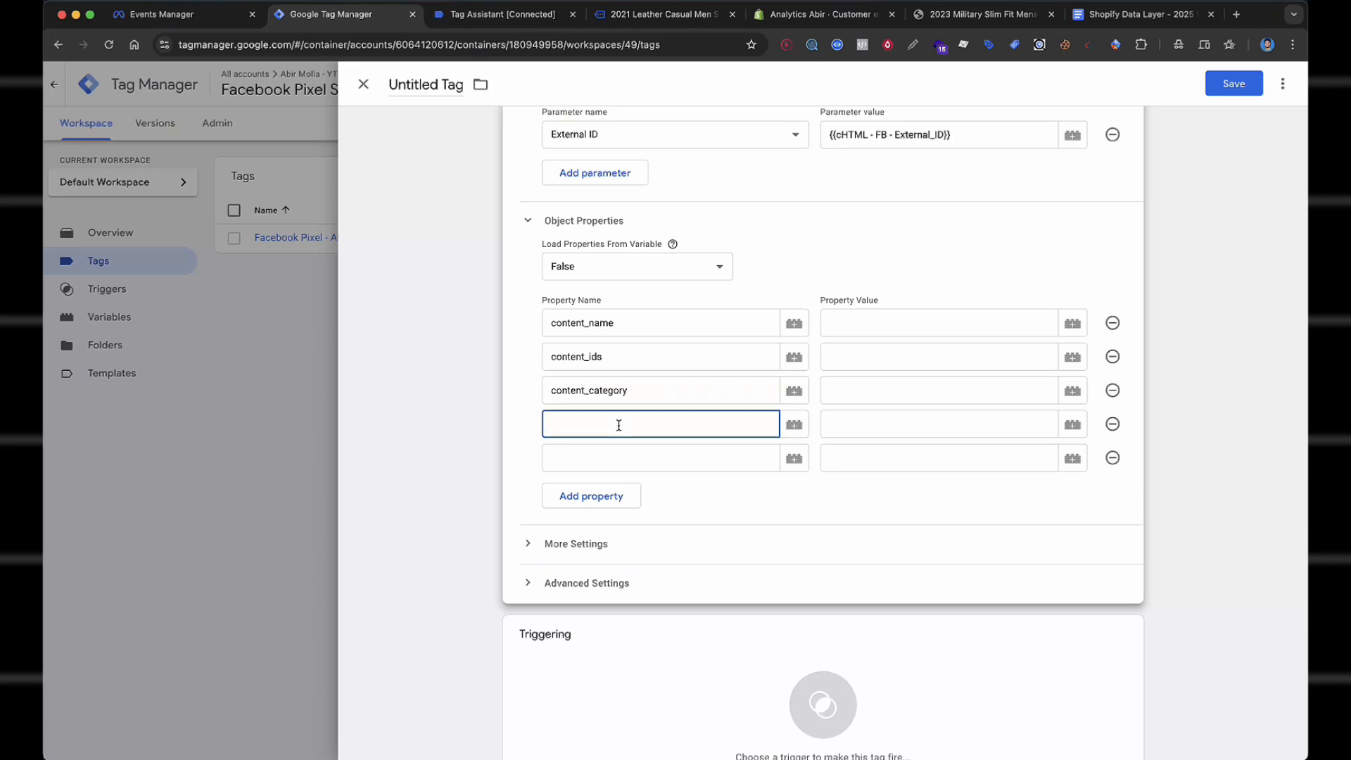
type("content")
left_click(611, 458)
type("val")
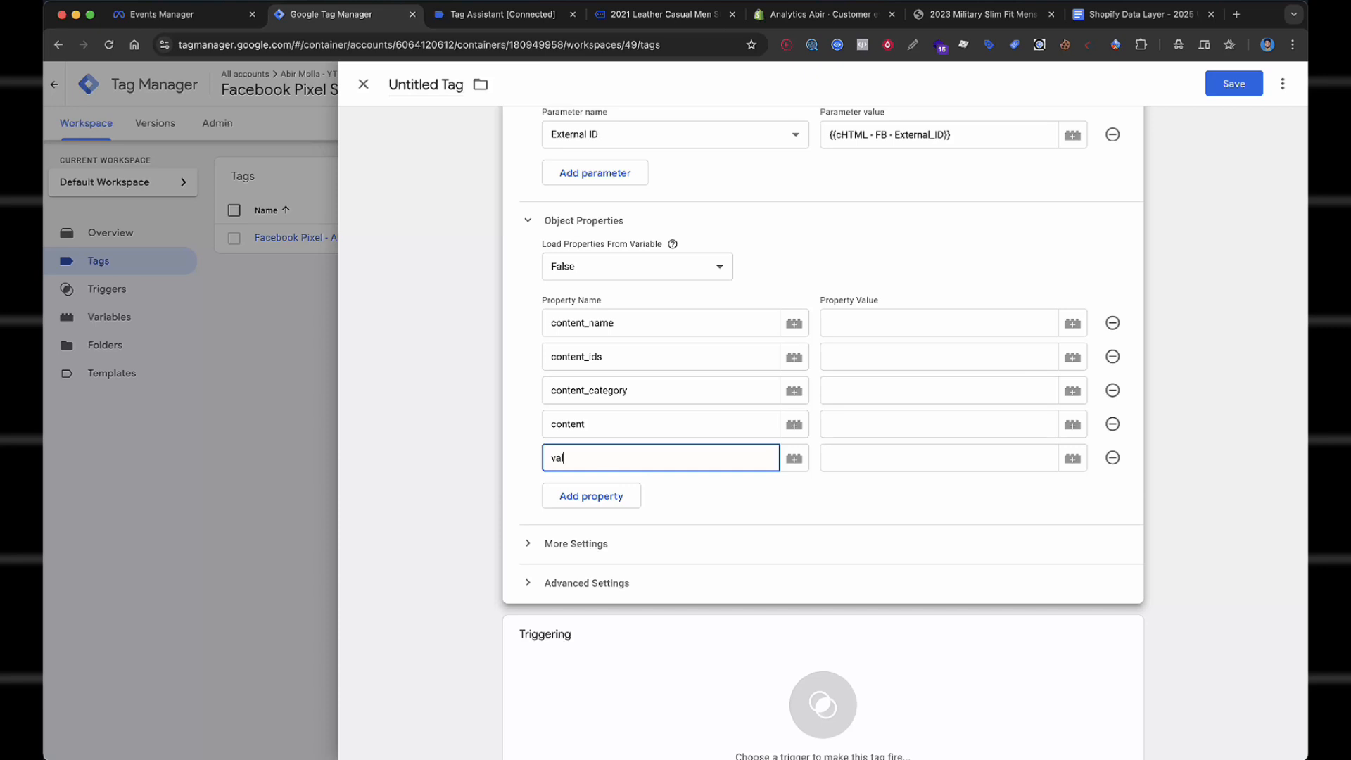
type("ue")
left_click(606, 493)
left_click(610, 489)
type("currencty")
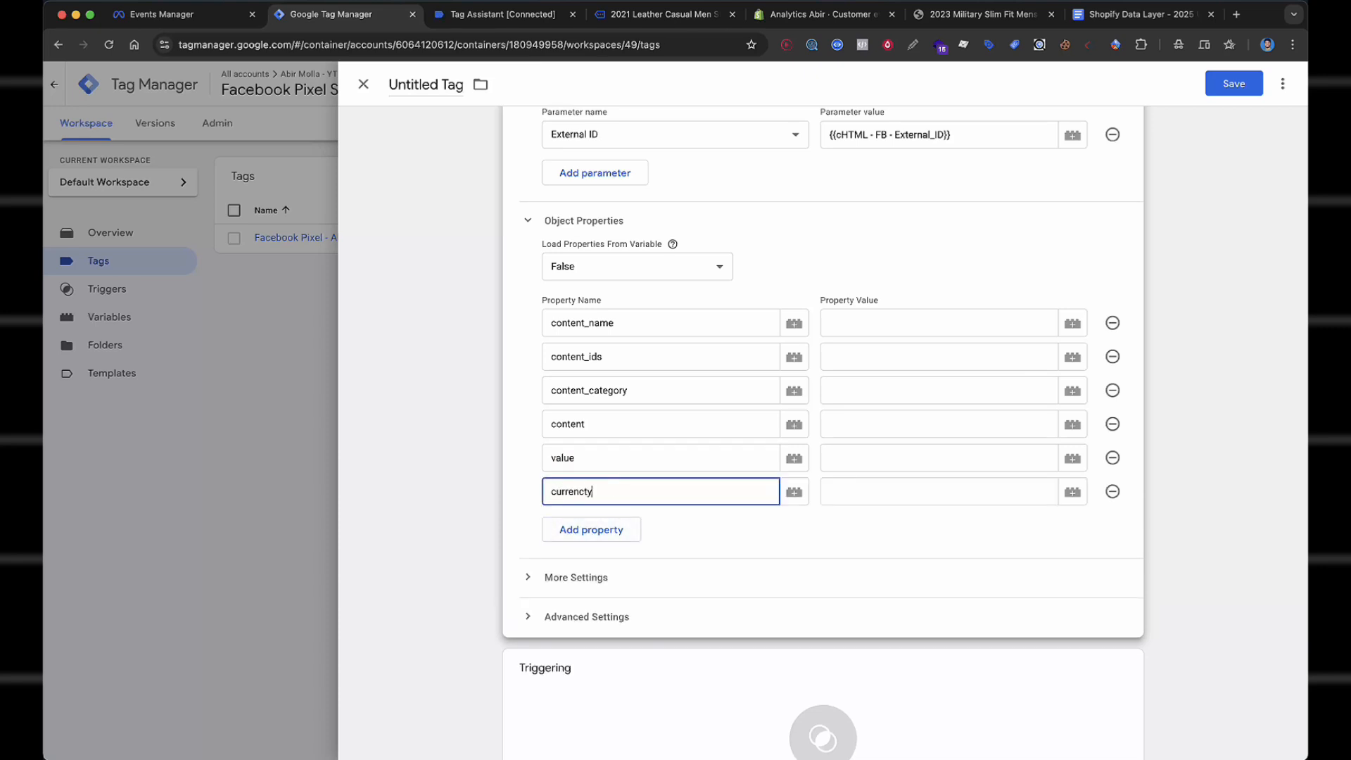
left_click(720, 544)
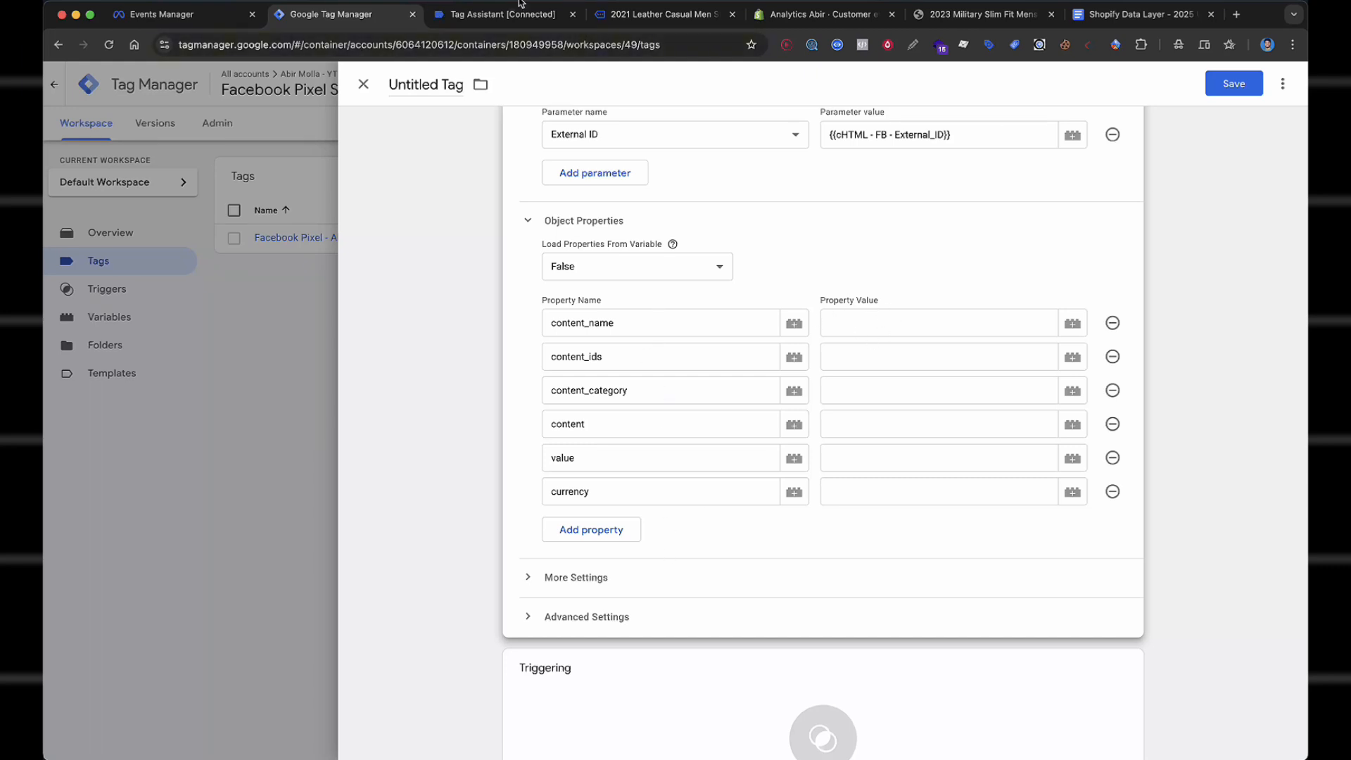
Compare the property names against the fb_browser_side event data in Tag Assistant.
left_click(519, 12)
left_click_drag(310, 595, 504, 703)
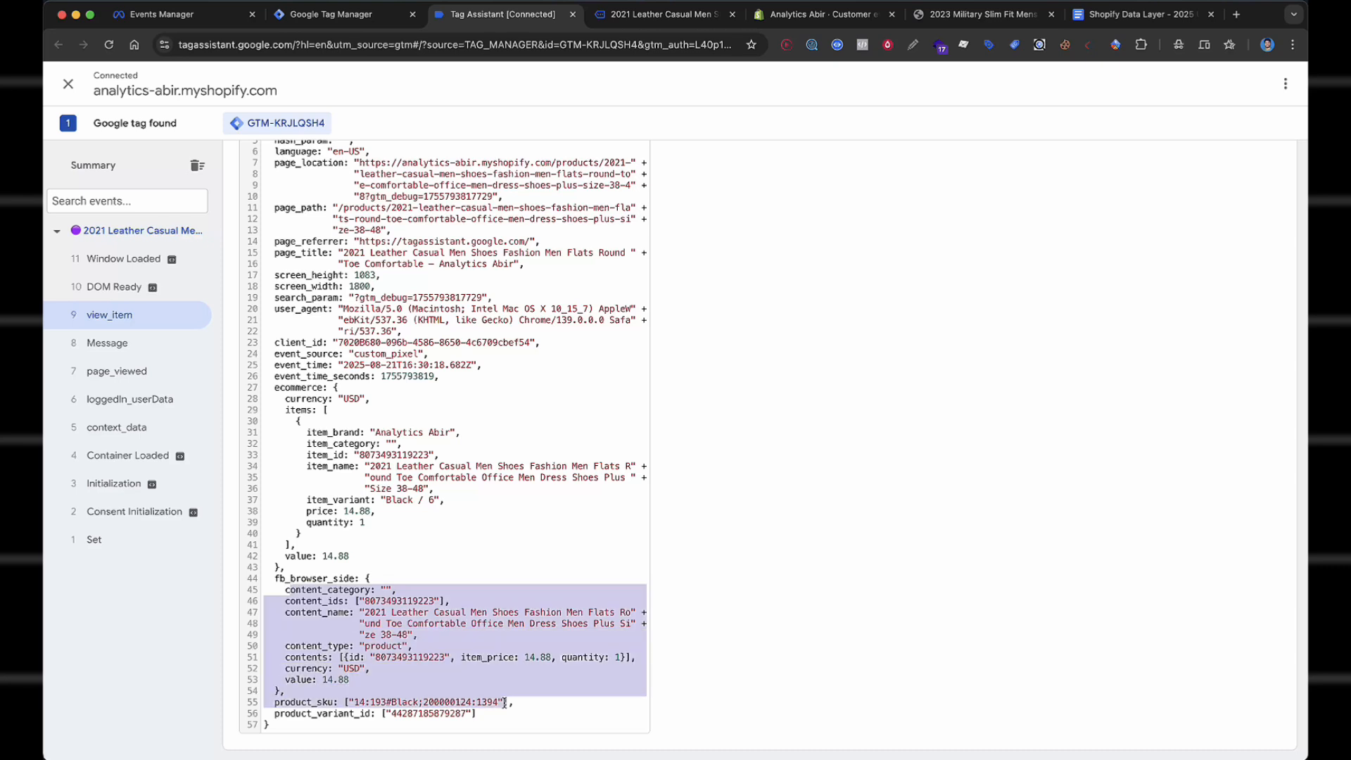
left_click(504, 702)
left_click(375, 7)
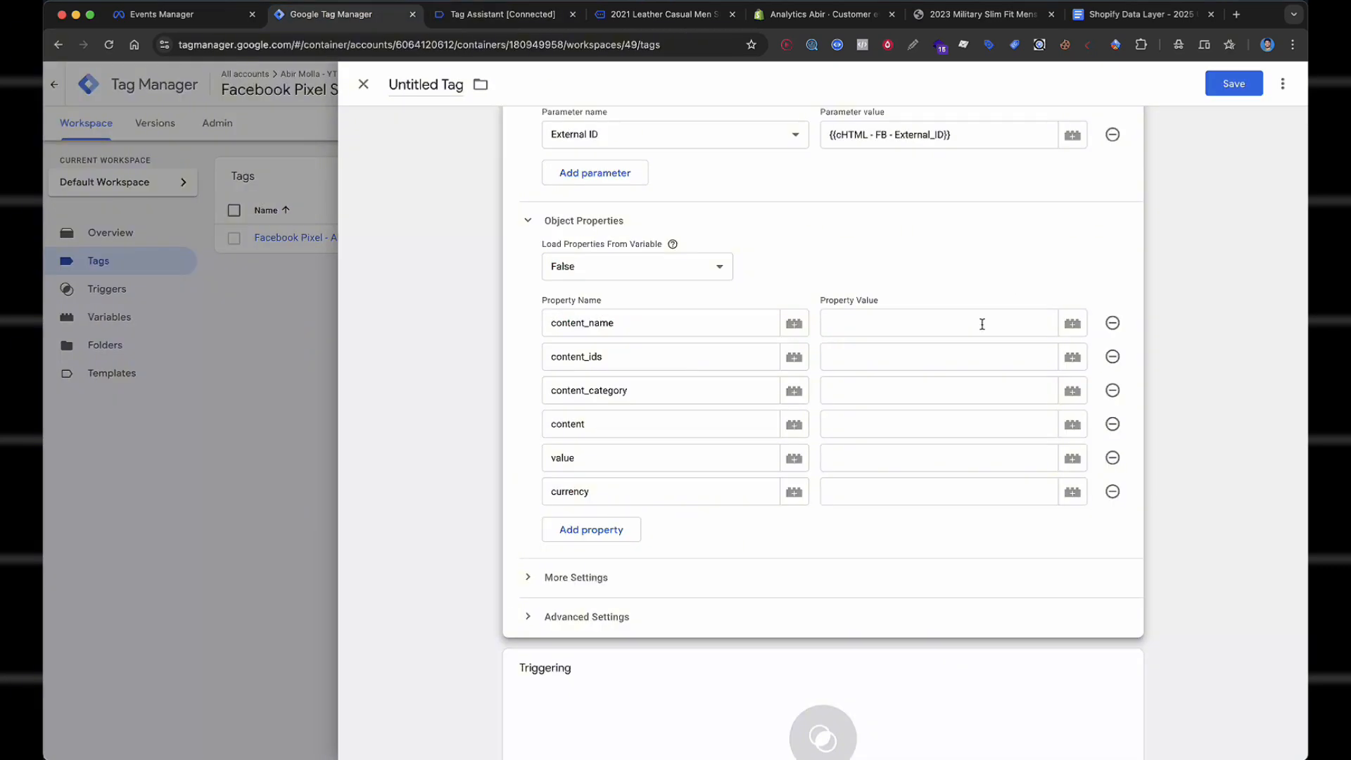
Map content_name, content_ids and content_category to the dlv - FB Content_Name, Content_ids and Categories variables.
left_click(940, 320)
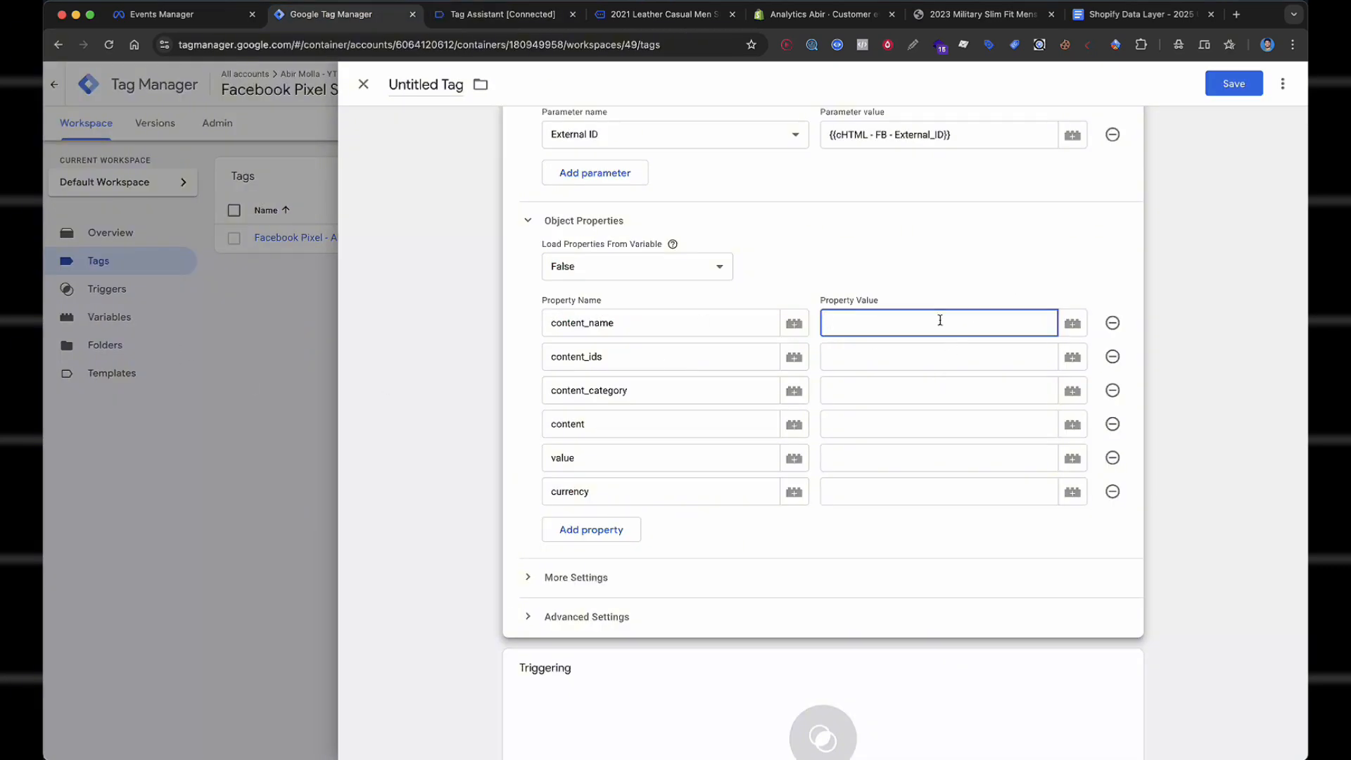
type("{{")
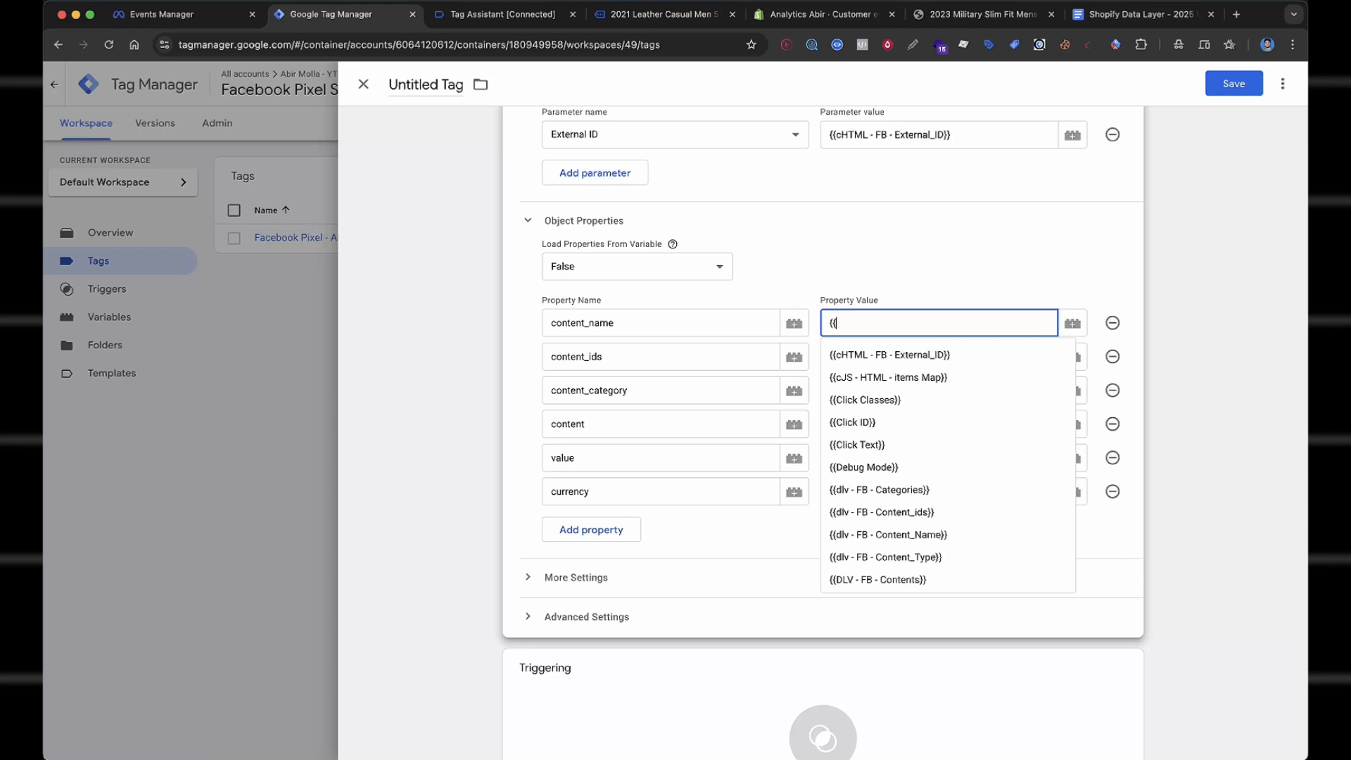
type("cont")
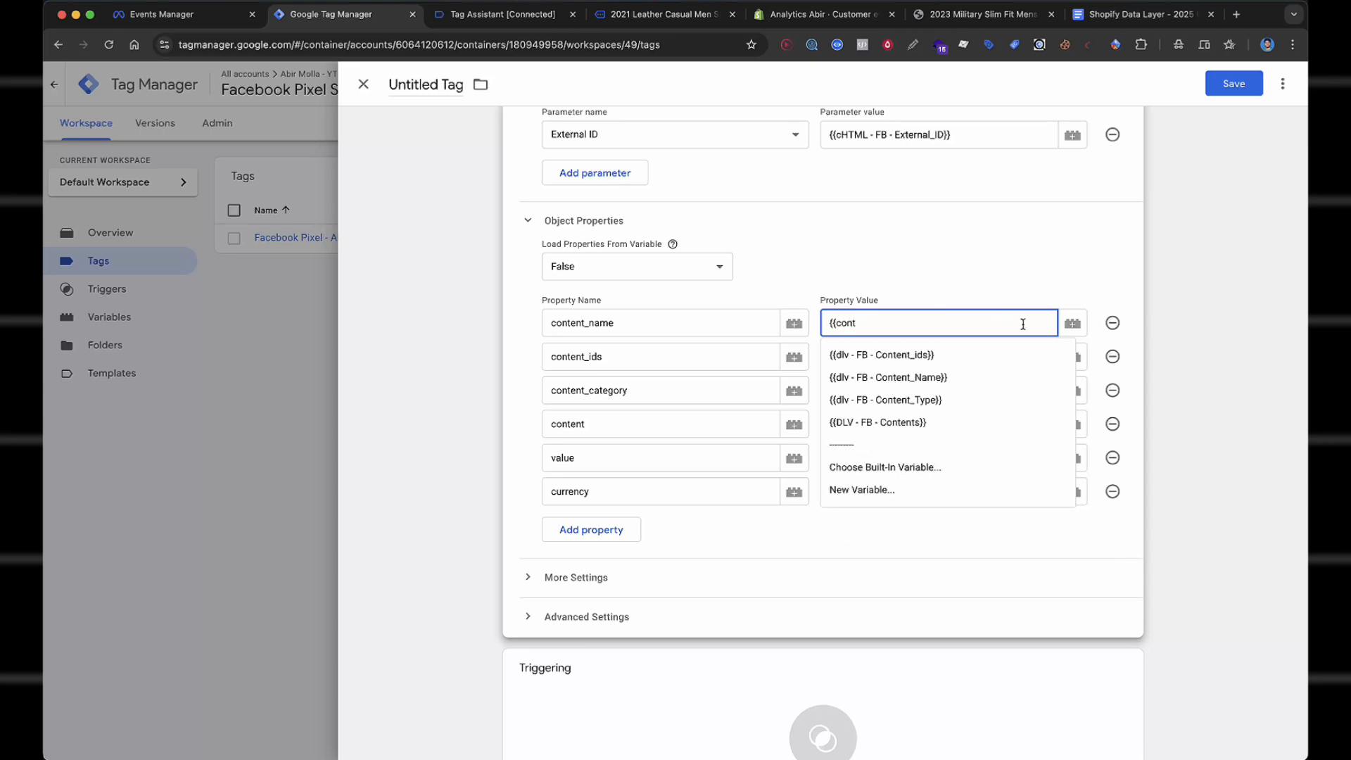
left_click(971, 379)
left_click(912, 364)
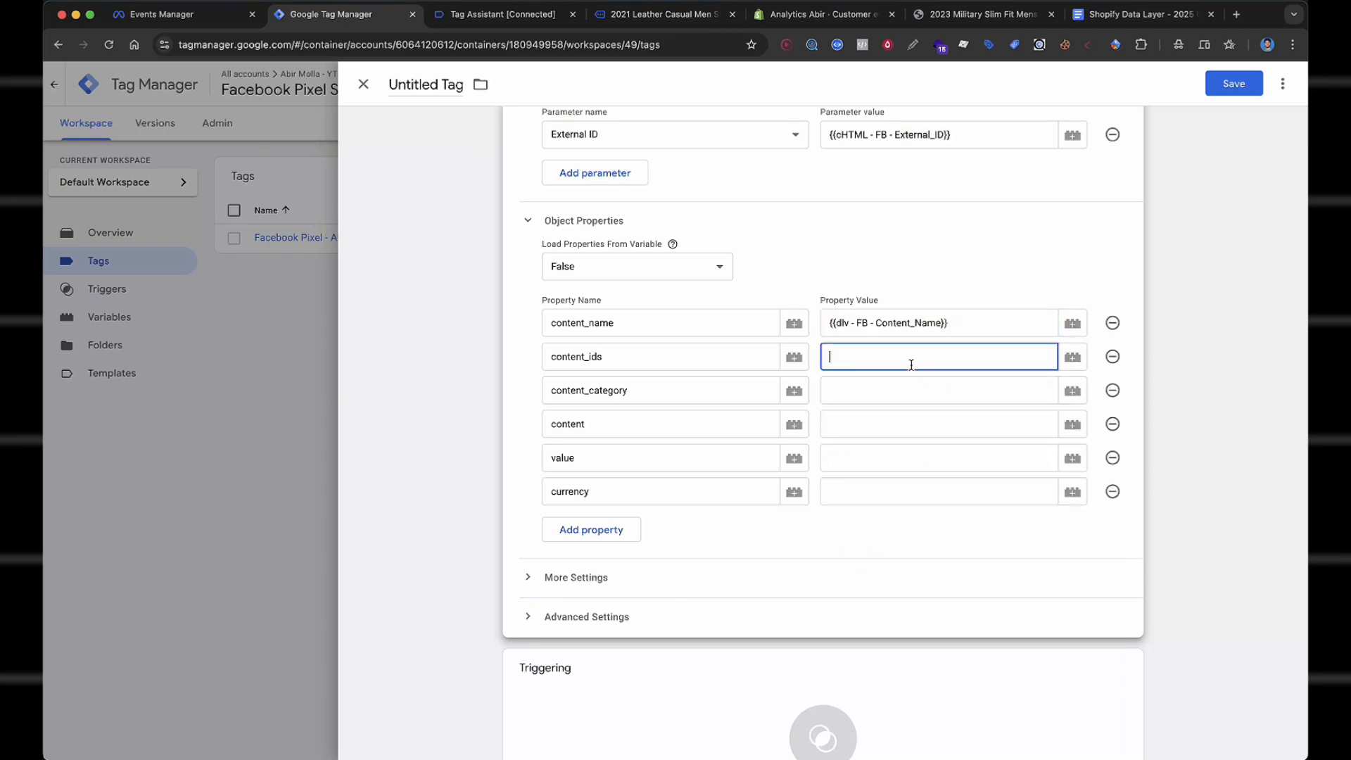
type("{{conte")
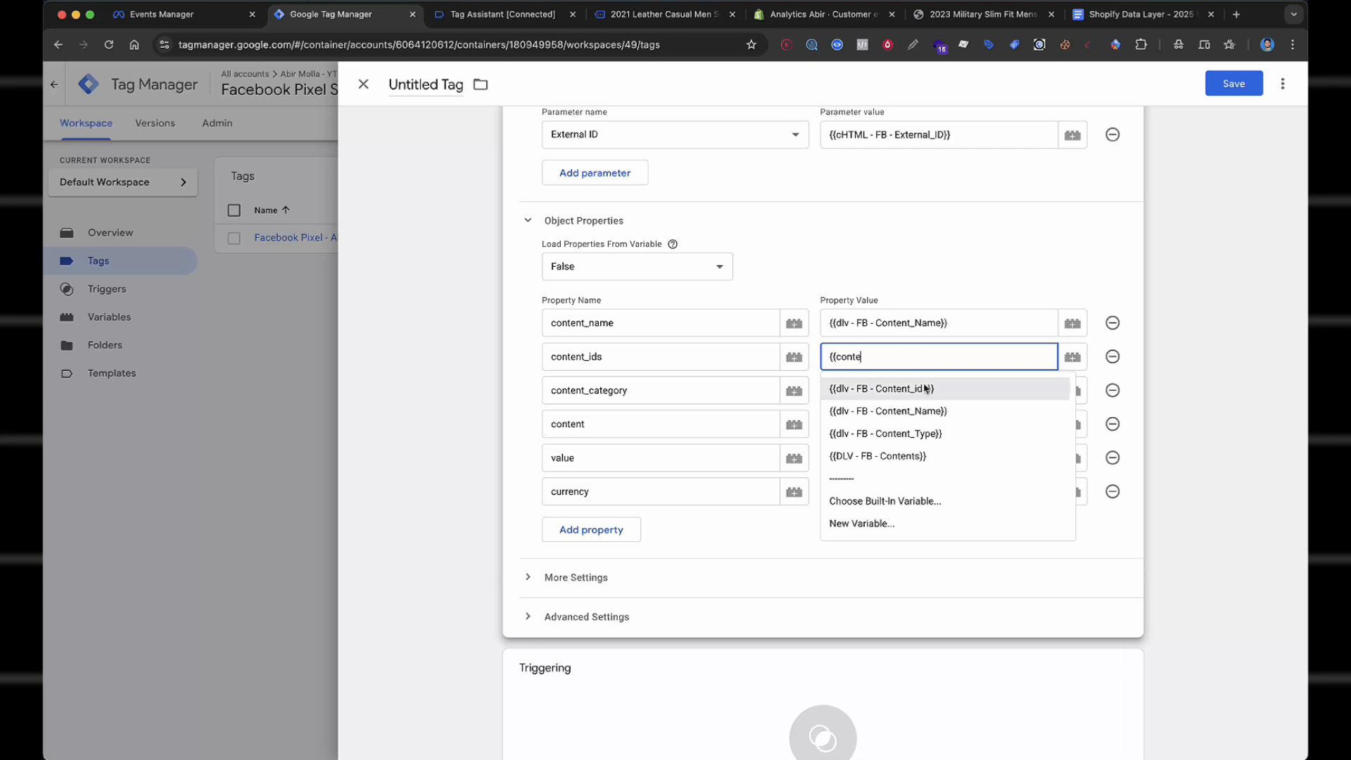
left_click(922, 393)
left_click(914, 394)
type("{{ca")
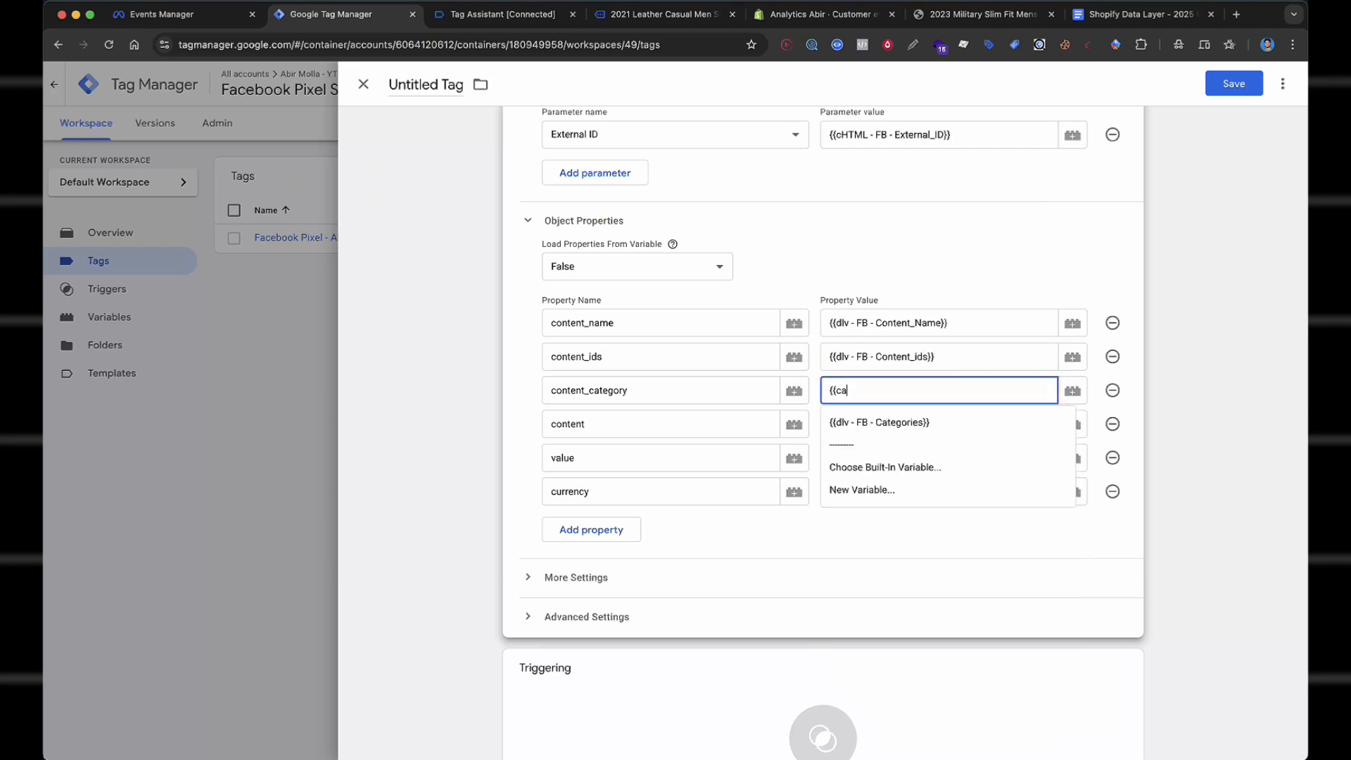
type("te")
left_click(922, 422)
Map content, value and currency to the dlv - FB Contents, Value and Currency variables.
left_click(913, 427)
type("{")
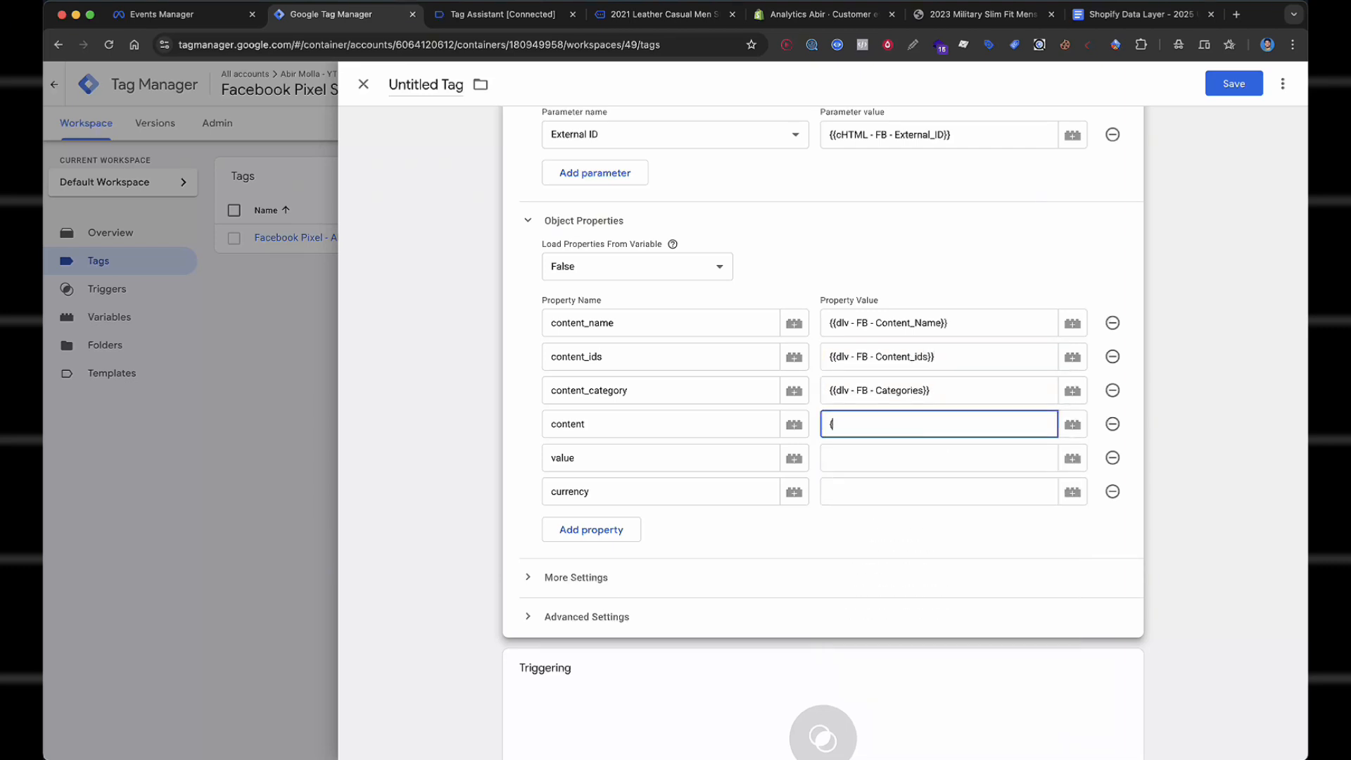
type("{conte")
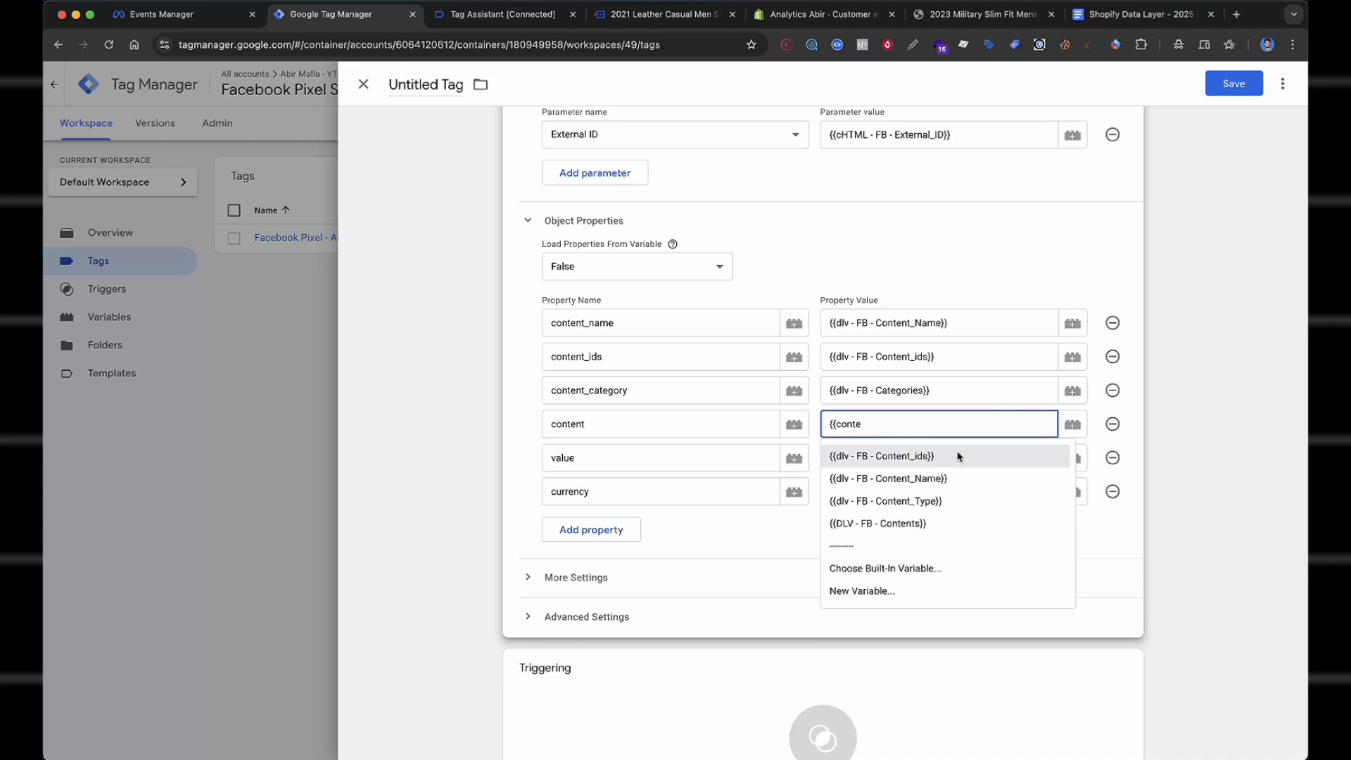
left_click(942, 524)
left_click(913, 465)
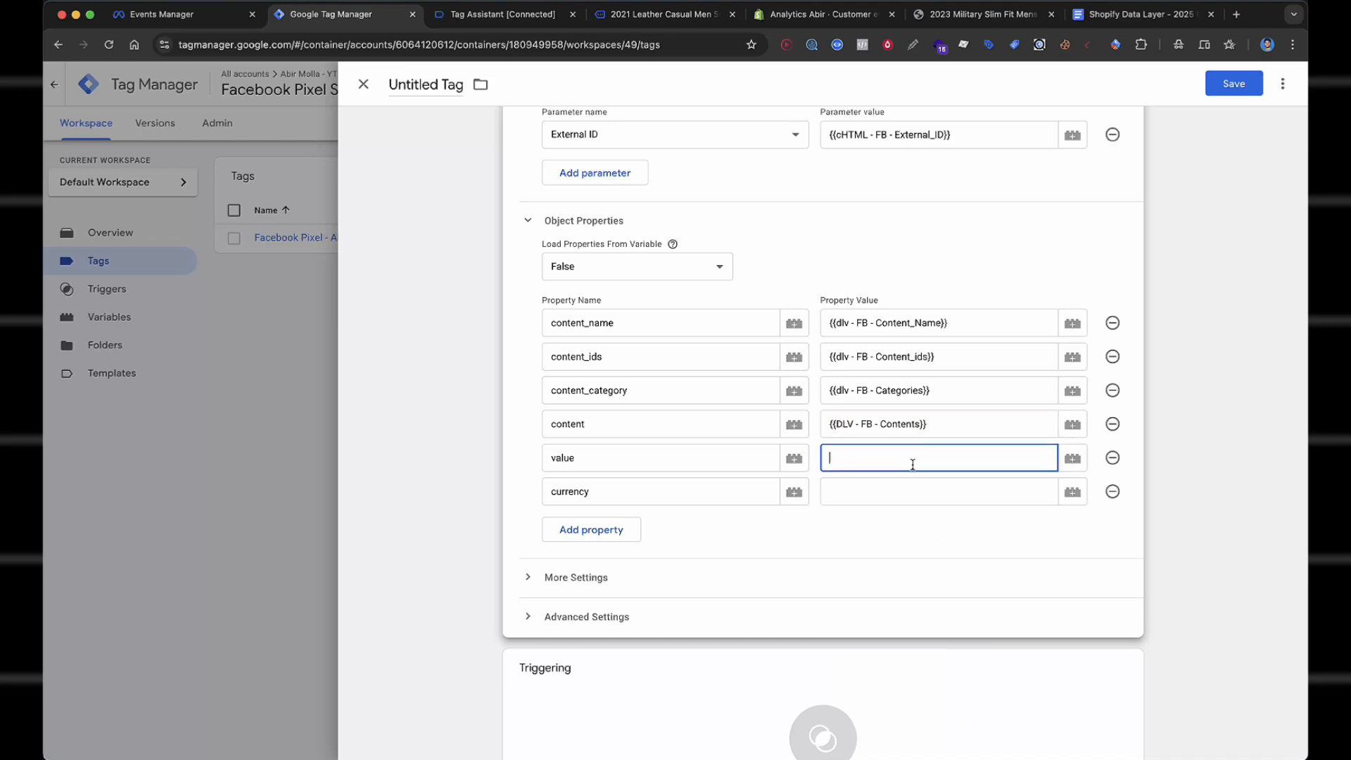
type("{{value")
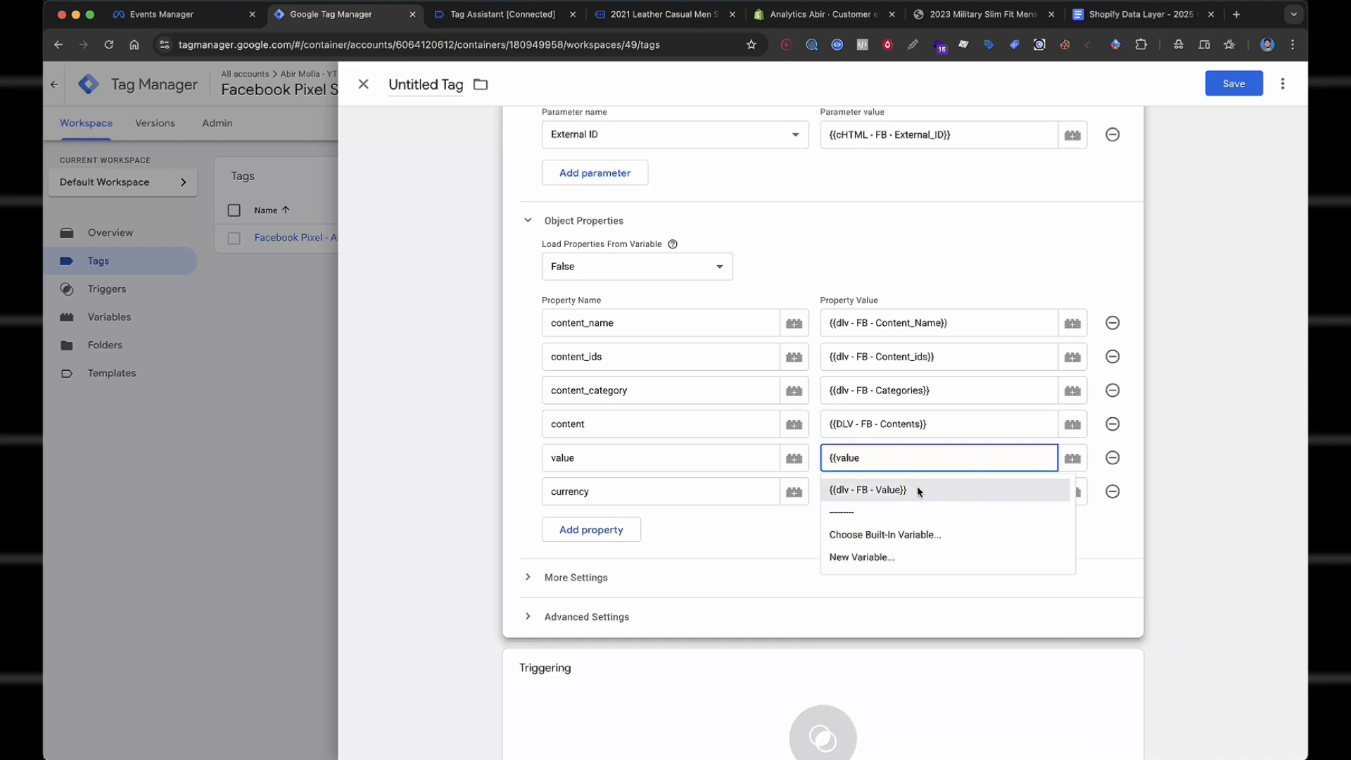
left_click(913, 490)
type("{{cur")
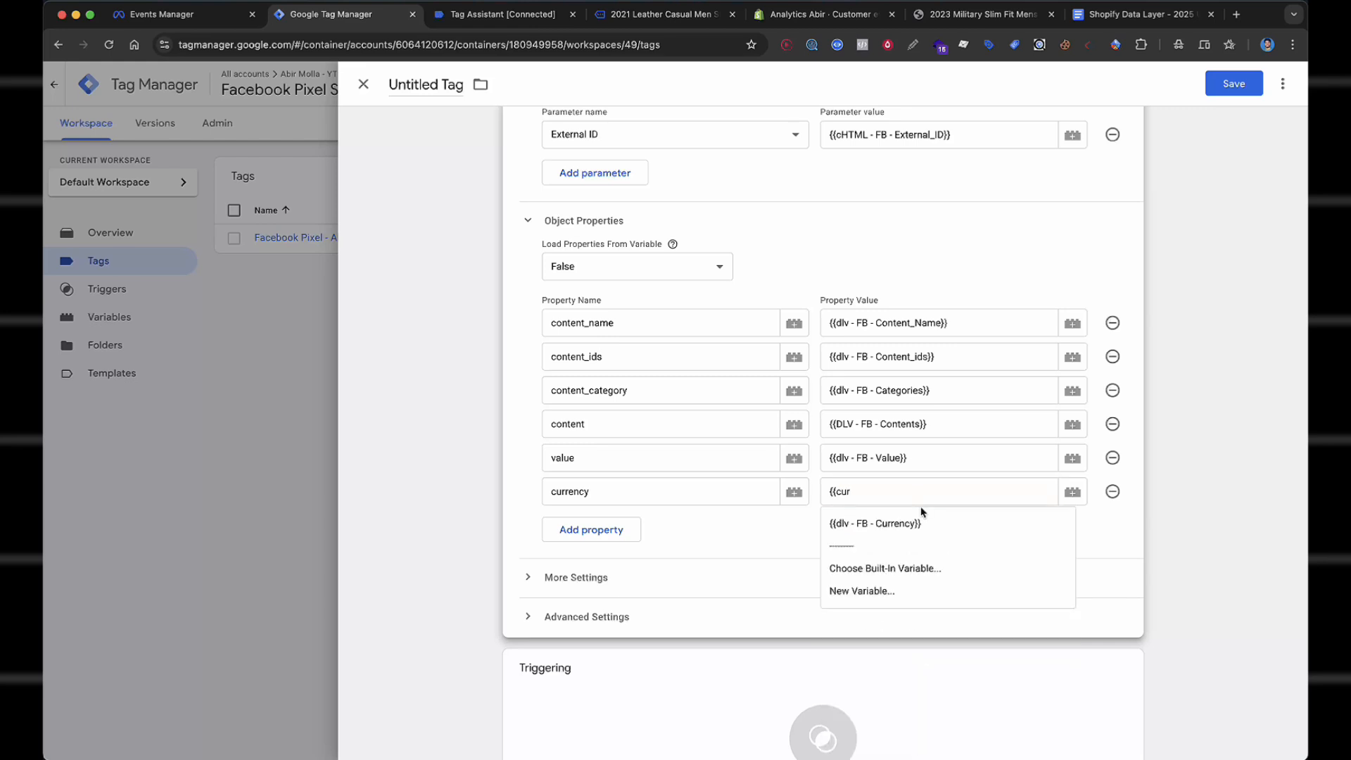
left_click(924, 523)
left_click(925, 522)
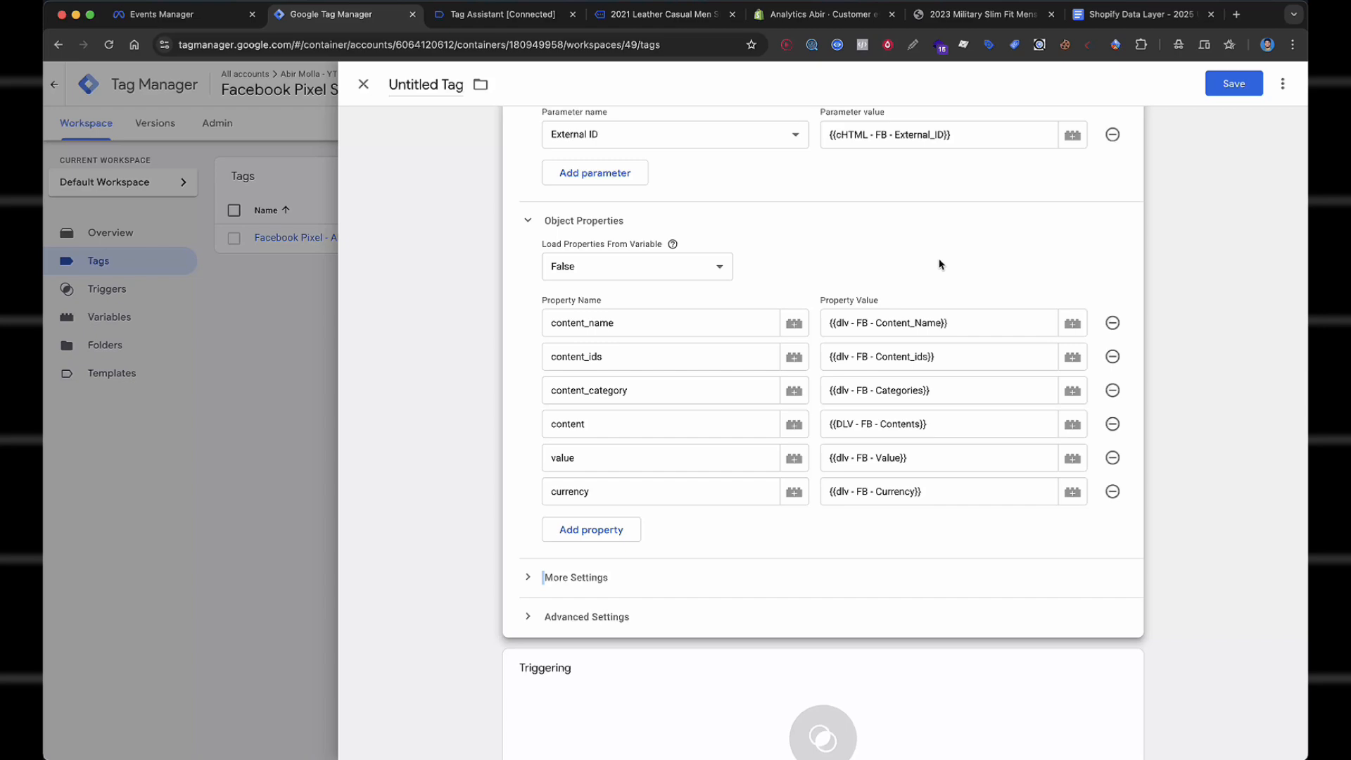
scroll(871, 440, "down", 3)
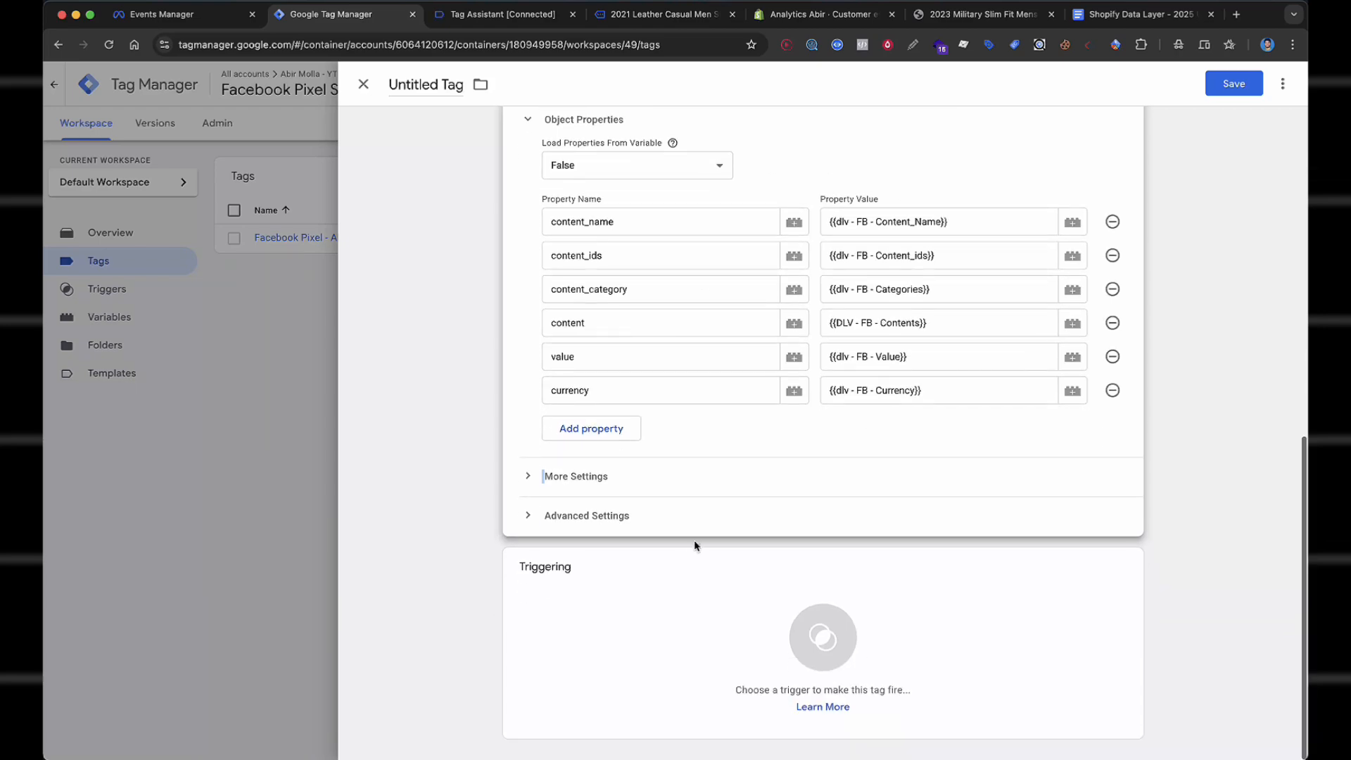
Fire the tag on Custom Event - View_Item and save it as 'Facebook Pixel - ViewContent'.
left_click(702, 611)
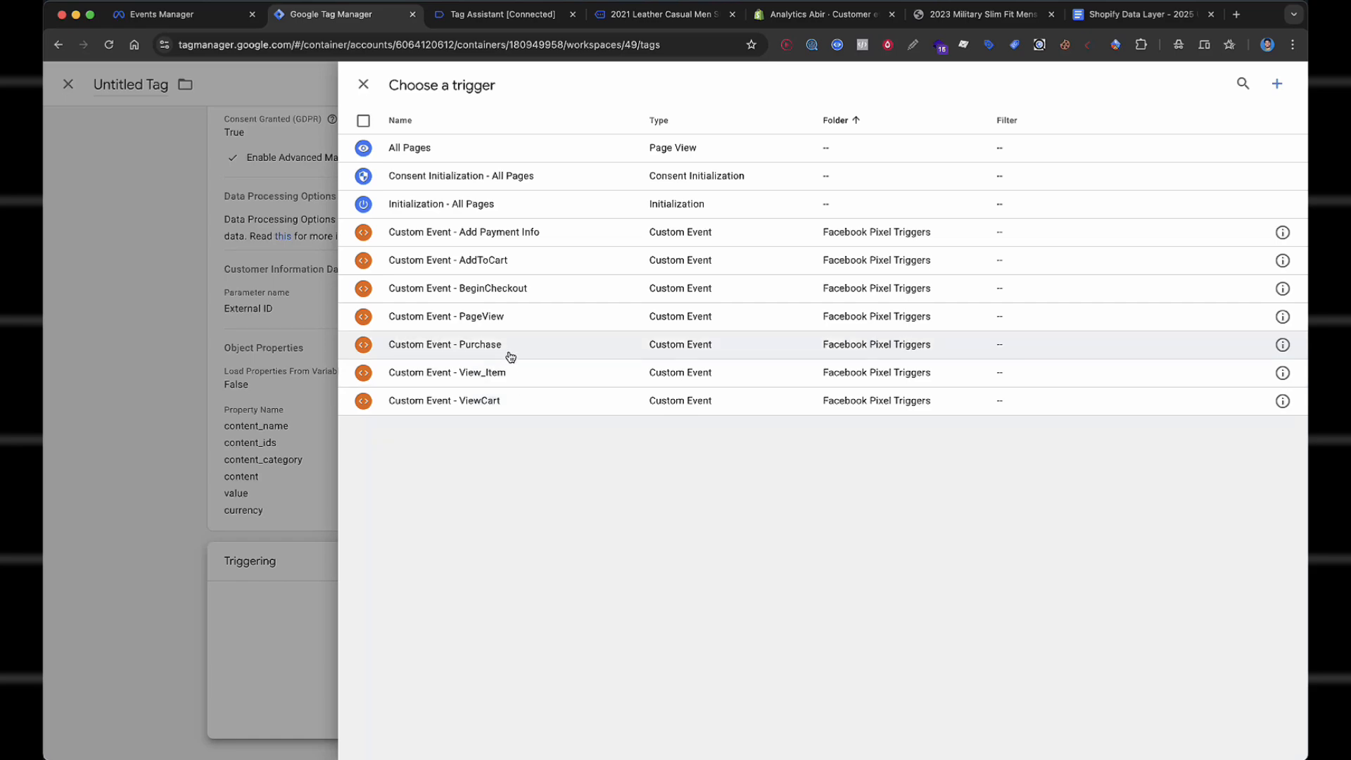
left_click(533, 375)
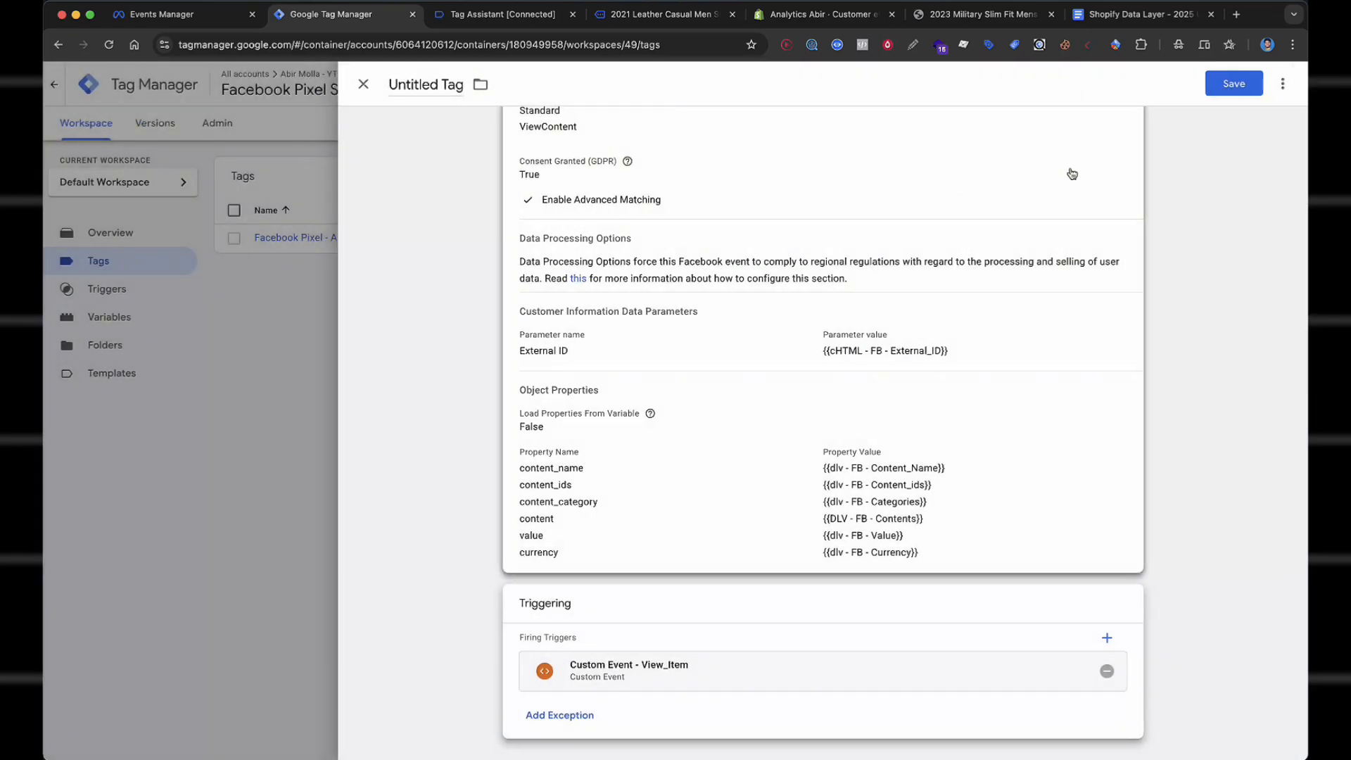
left_click(1244, 94)
type("Facebook Pixel")
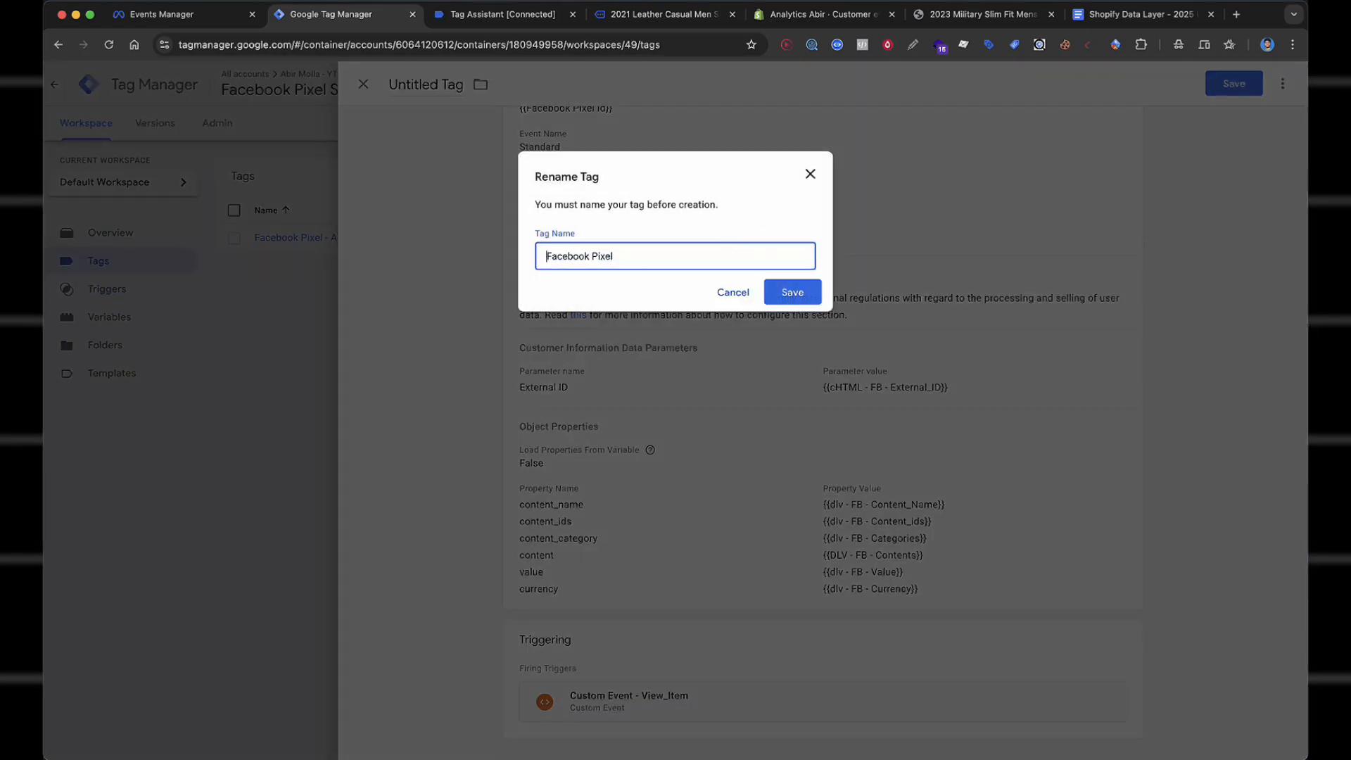
left_click(691, 264)
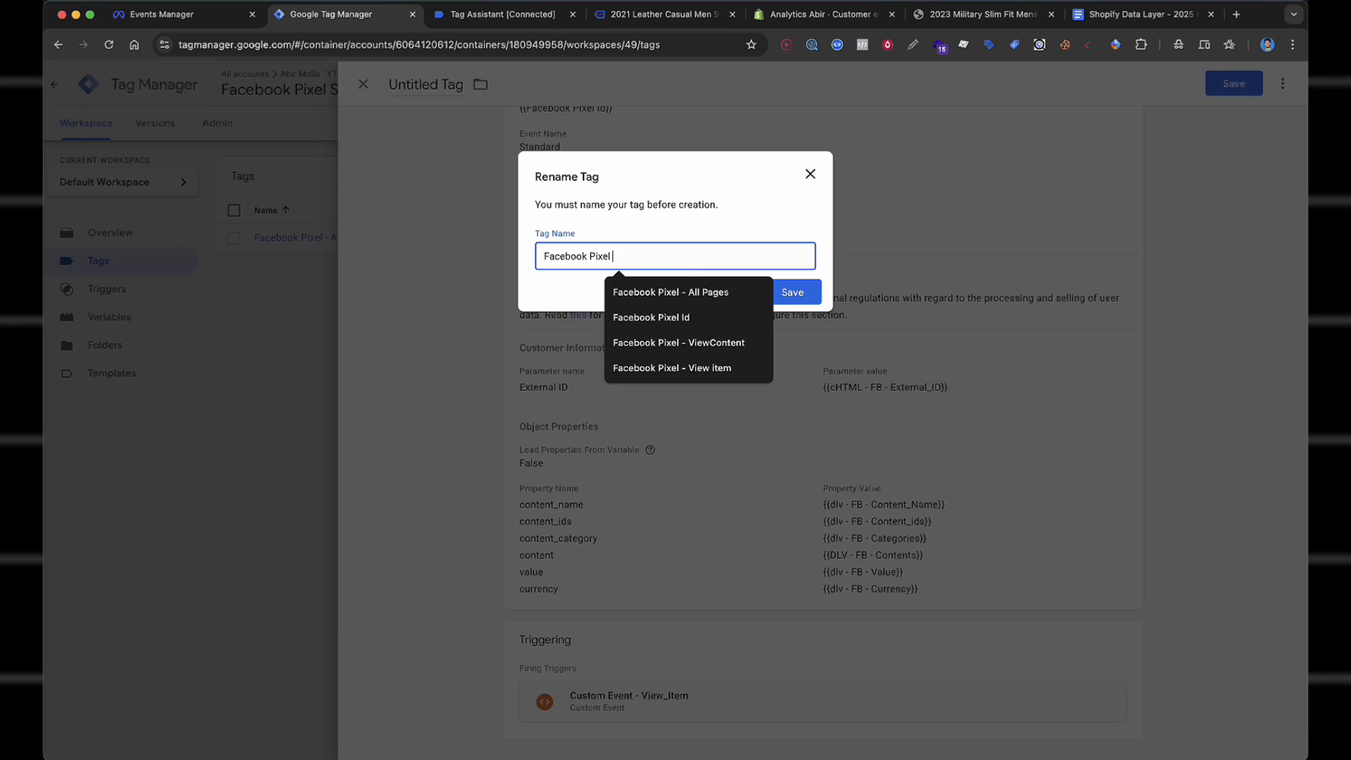
type("- ViewContent")
left_click(671, 317)
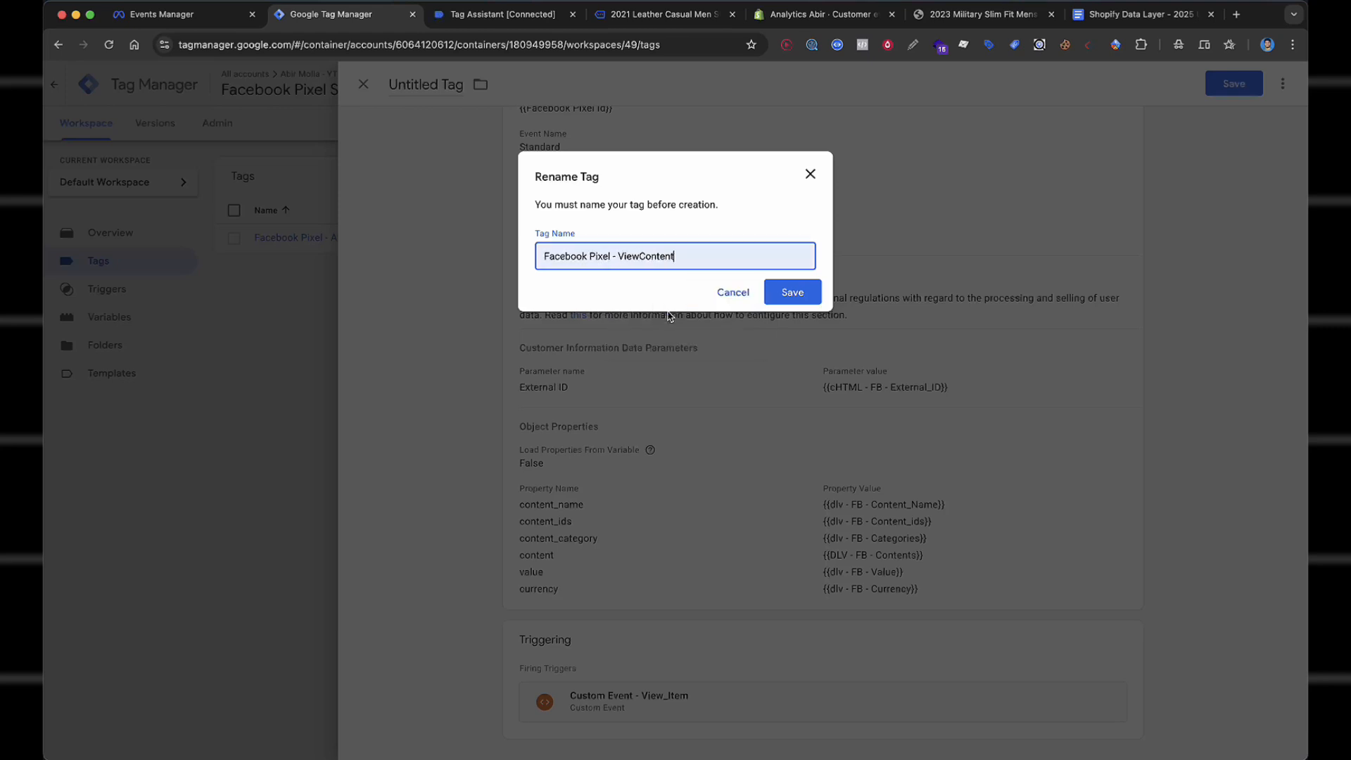
left_click(791, 293)
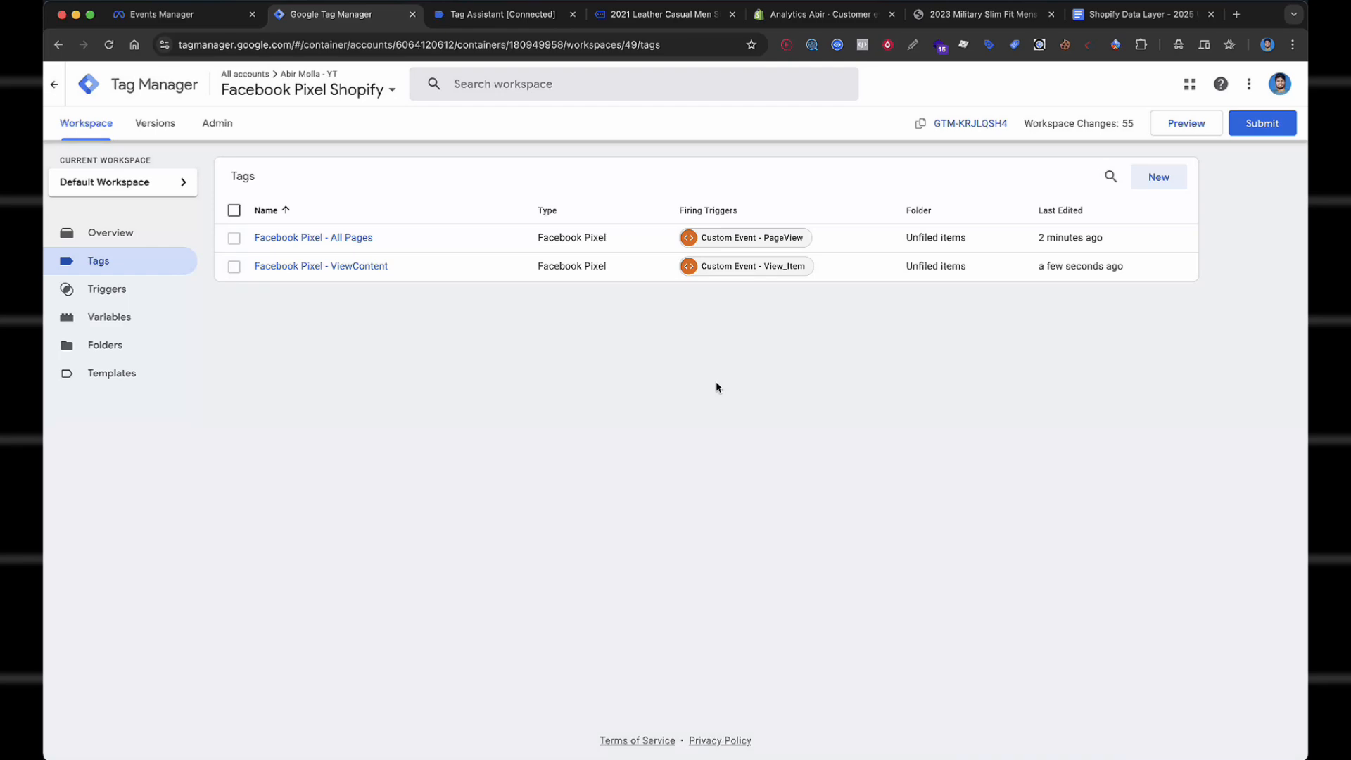
Create a new Facebook Pixel tag with the standard event AddToCart.
left_click(1160, 178)
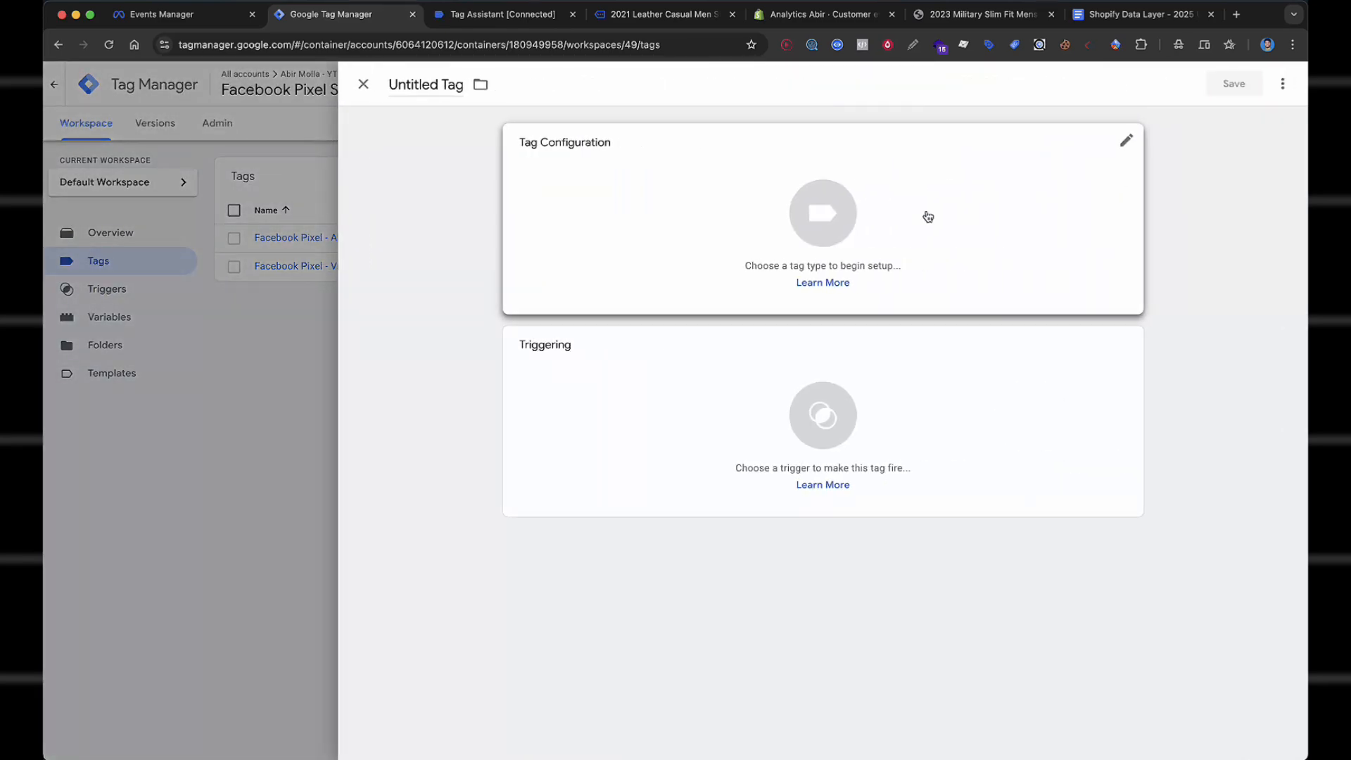
left_click(929, 216)
scroll(1031, 491, "down", 3)
left_click(1011, 480)
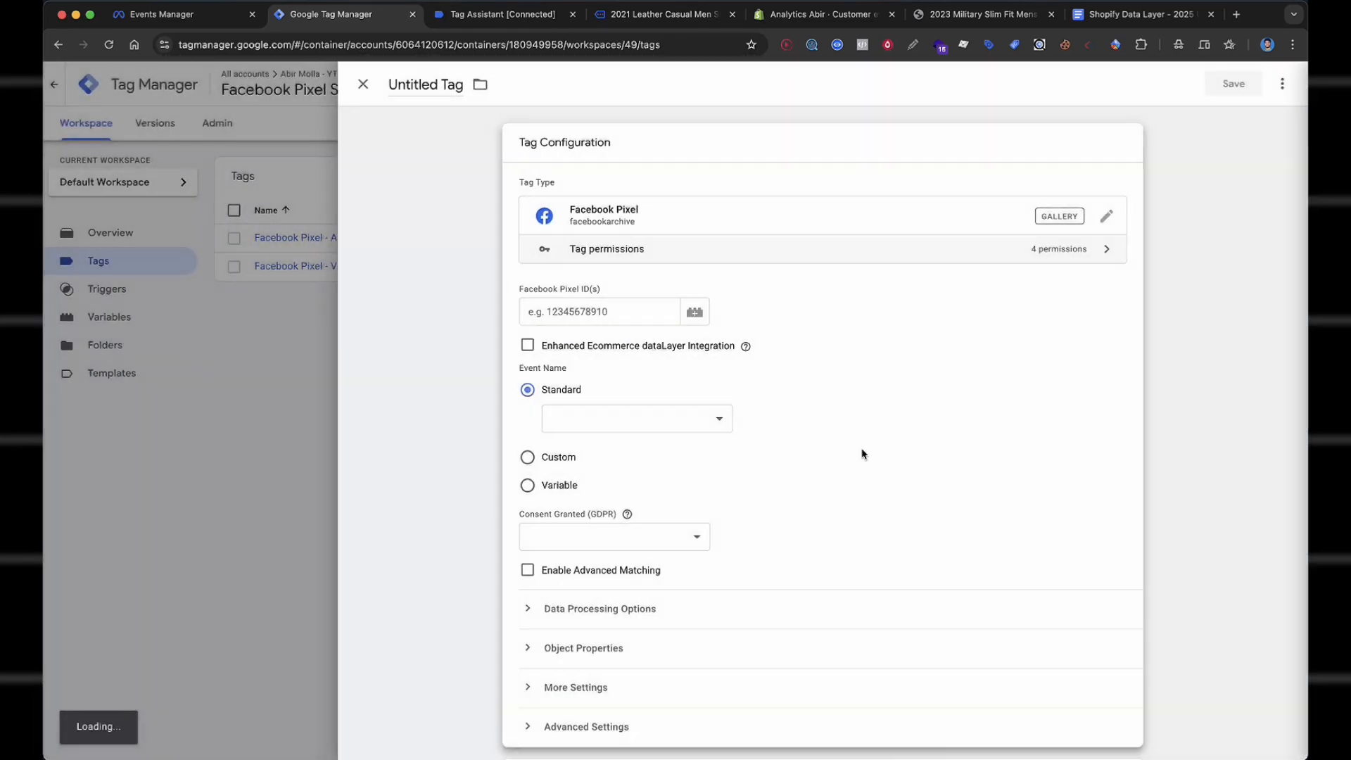
scroll(639, 308, "down", 2)
left_click(639, 307)
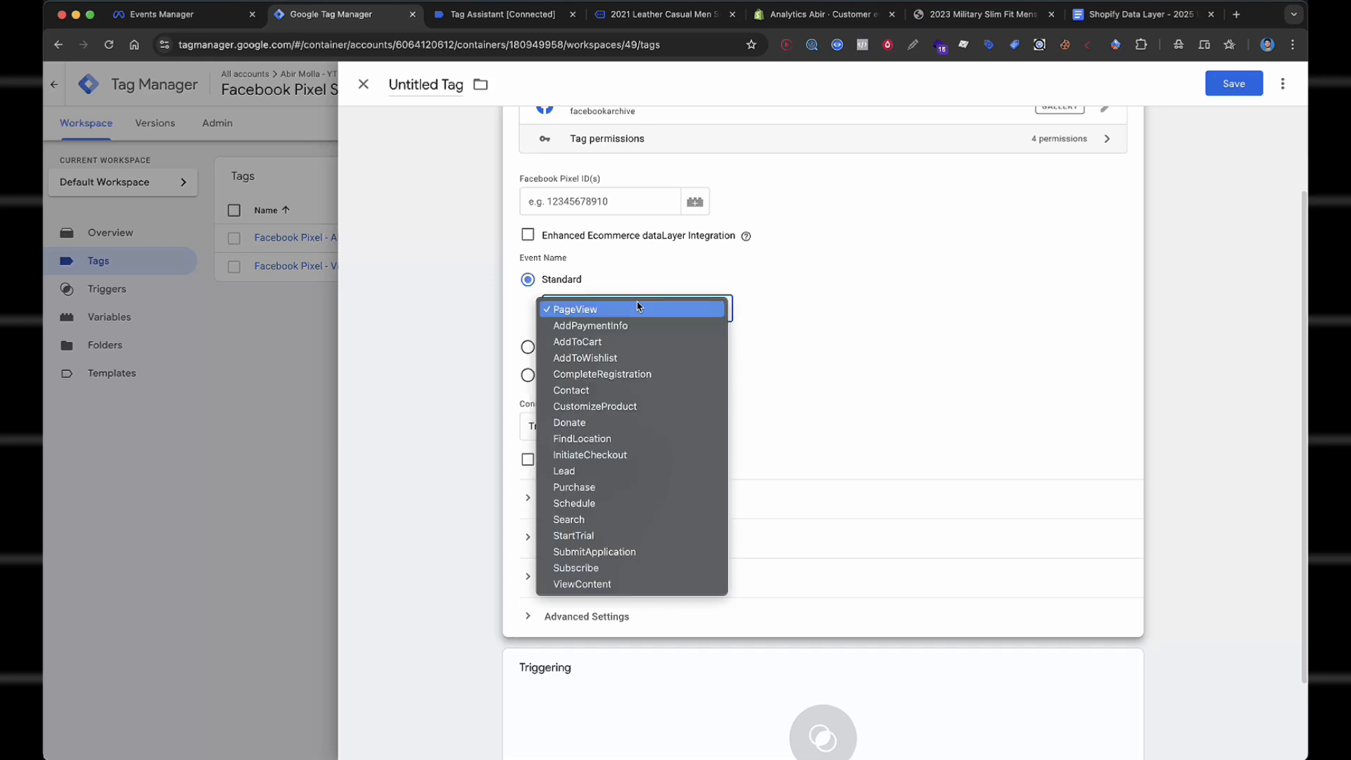
left_click(656, 341)
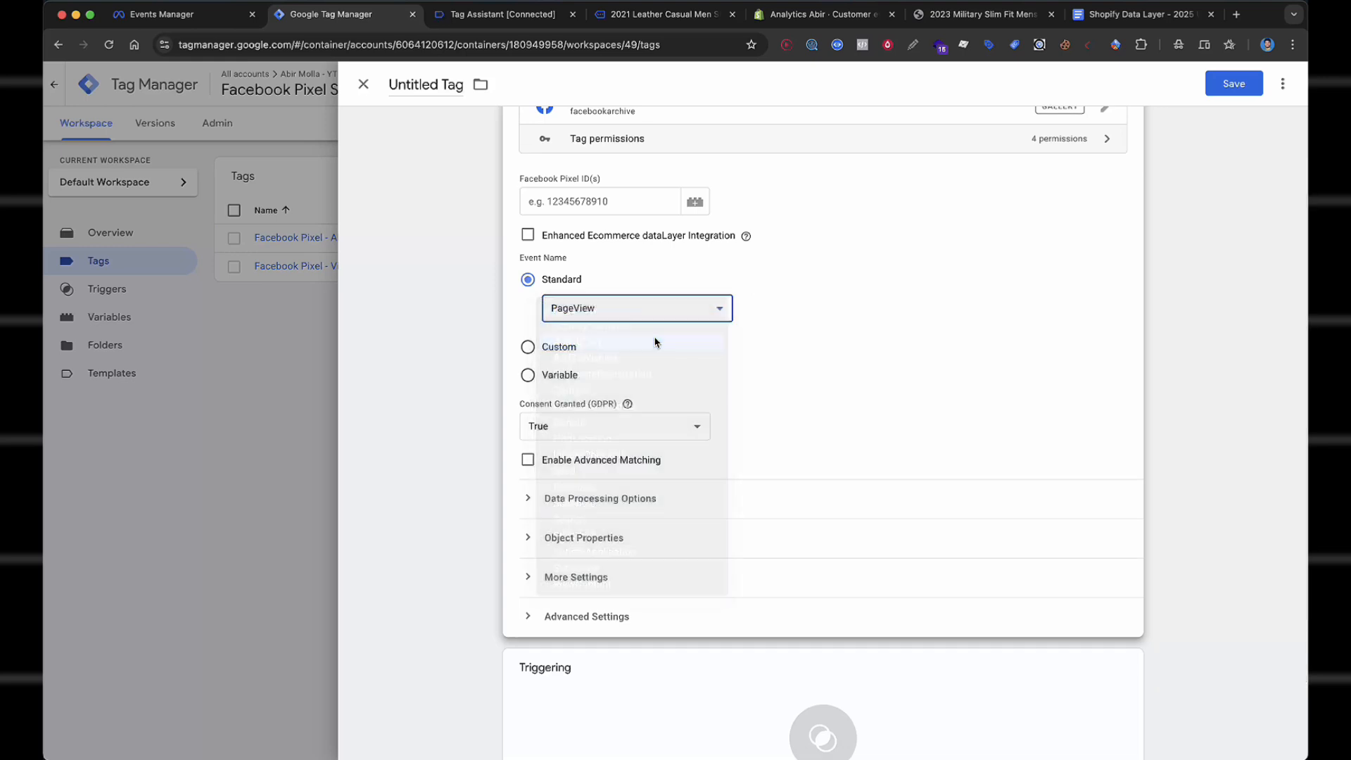
Enable advanced matching with External ID set to {{cHTML - FB - External_ID}}, and expand Object Properties.
left_click(528, 461)
scroll(711, 471, "down", 3)
left_click(658, 397)
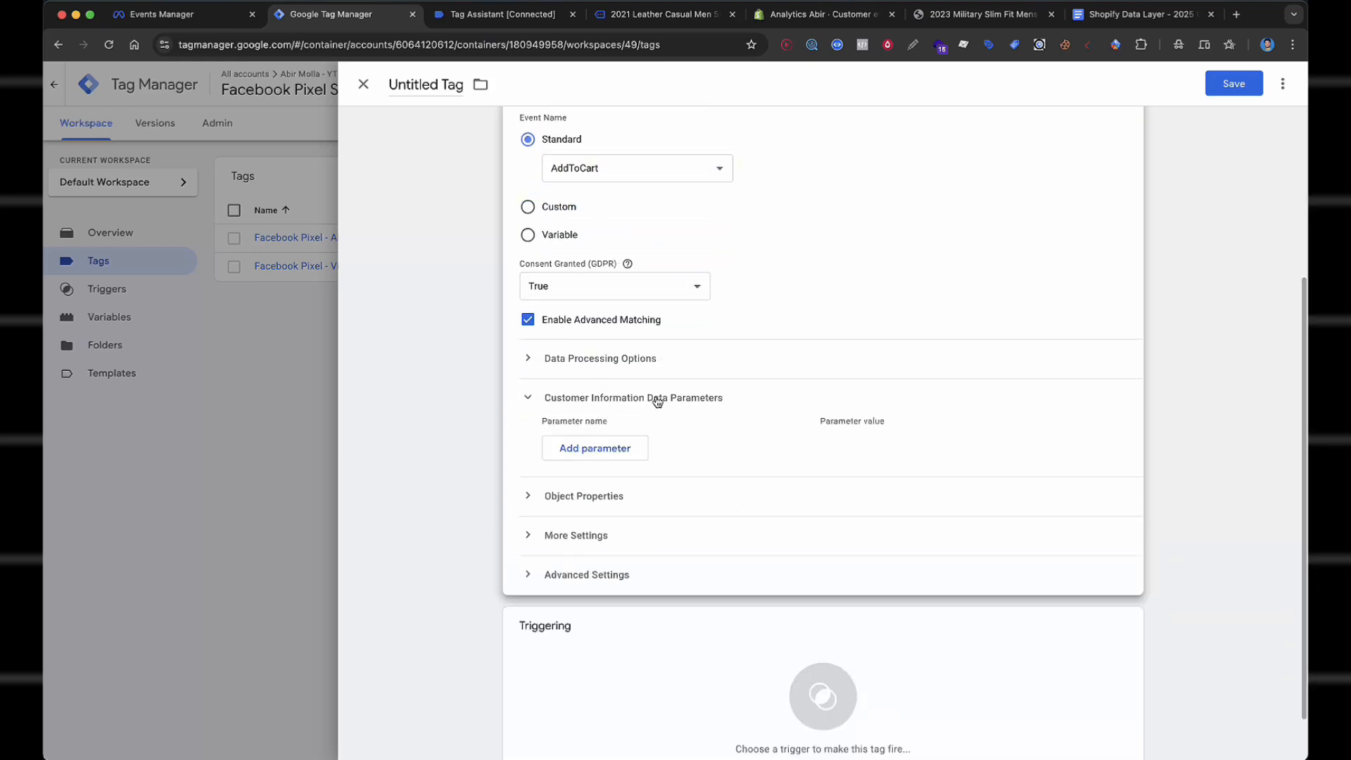
left_click(630, 448)
left_click(666, 456)
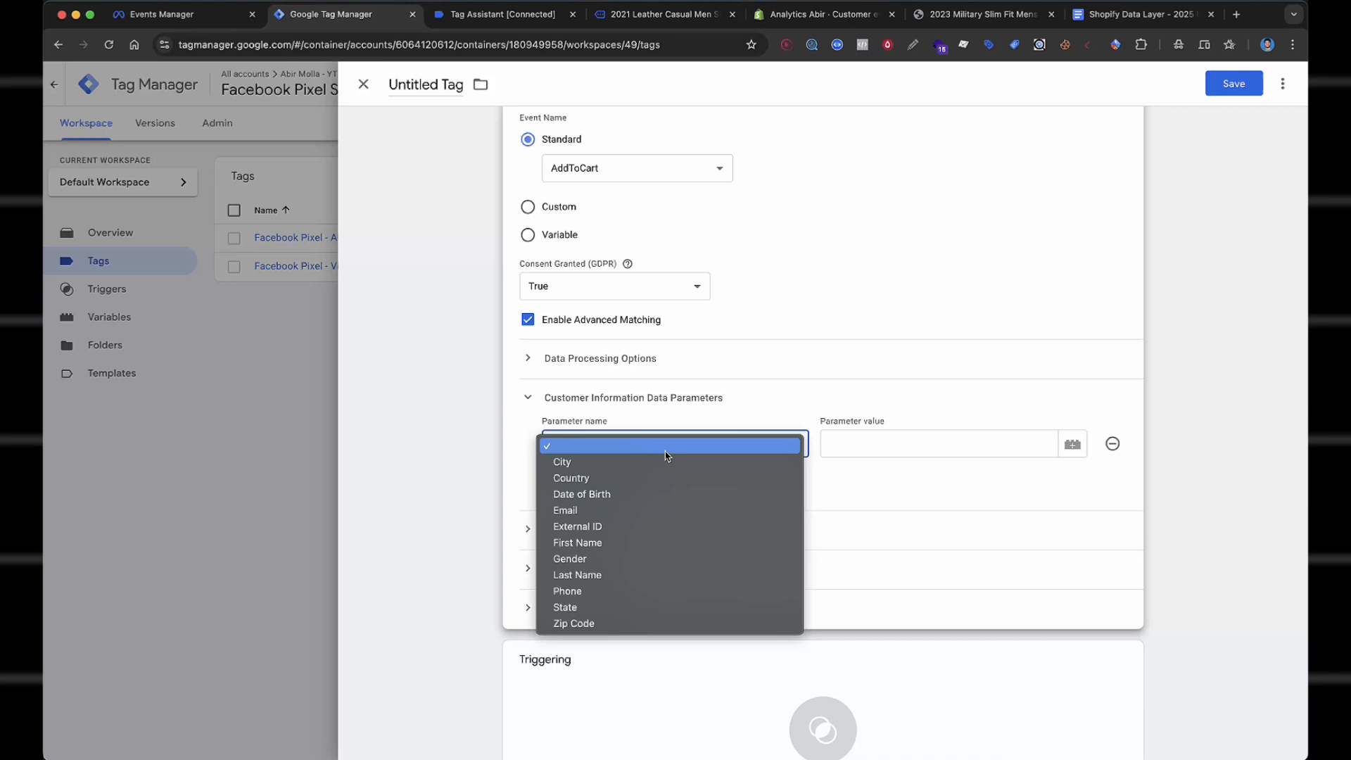
left_click(659, 528)
left_click(842, 442)
type("{")
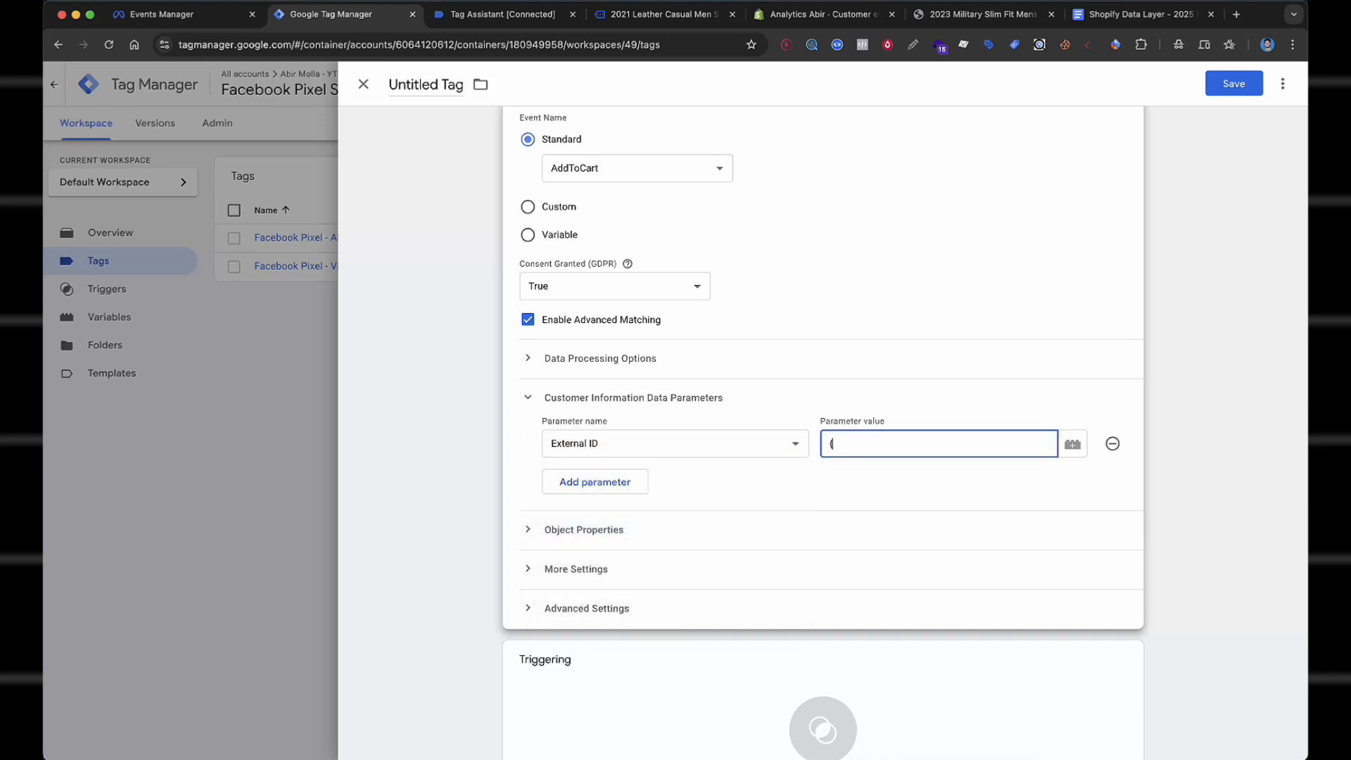
type("{ex")
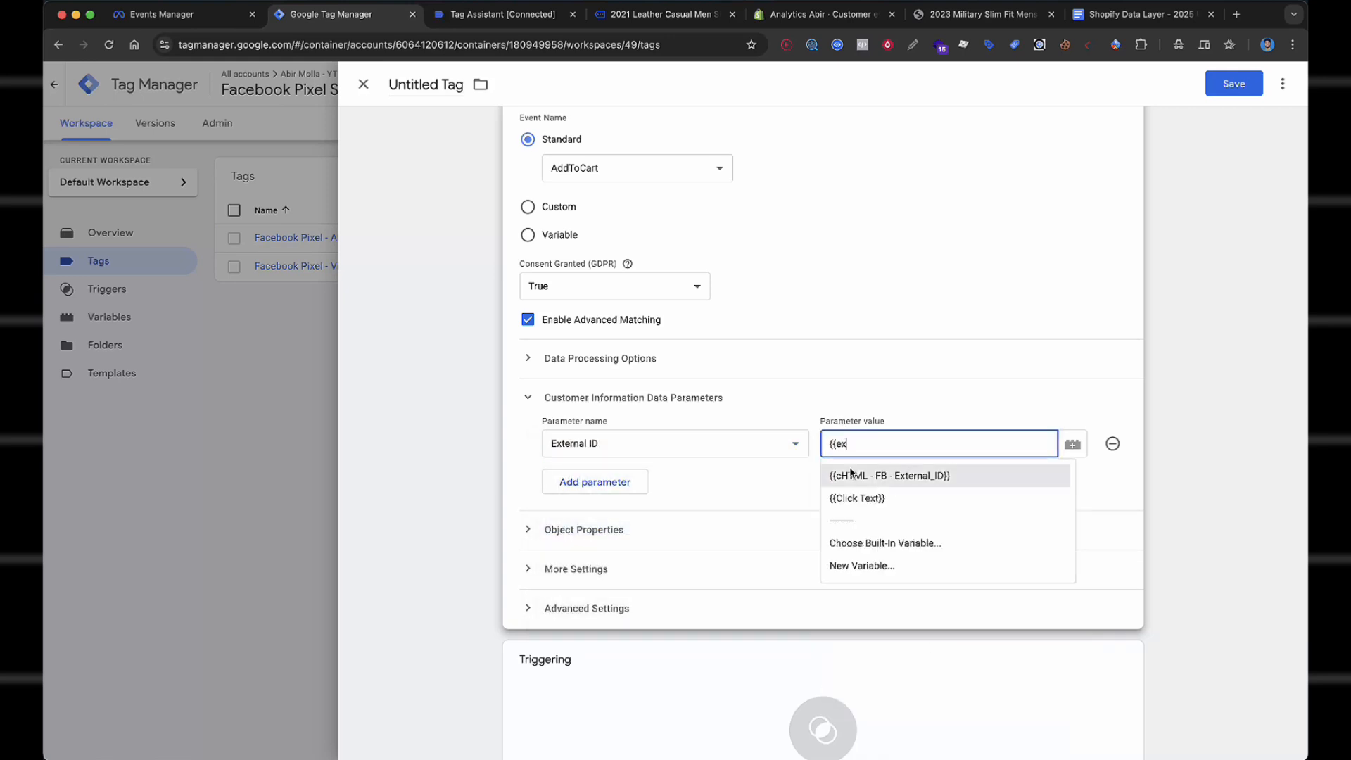
left_click(854, 477)
left_click(637, 529)
scroll(620, 514, "down", 3)
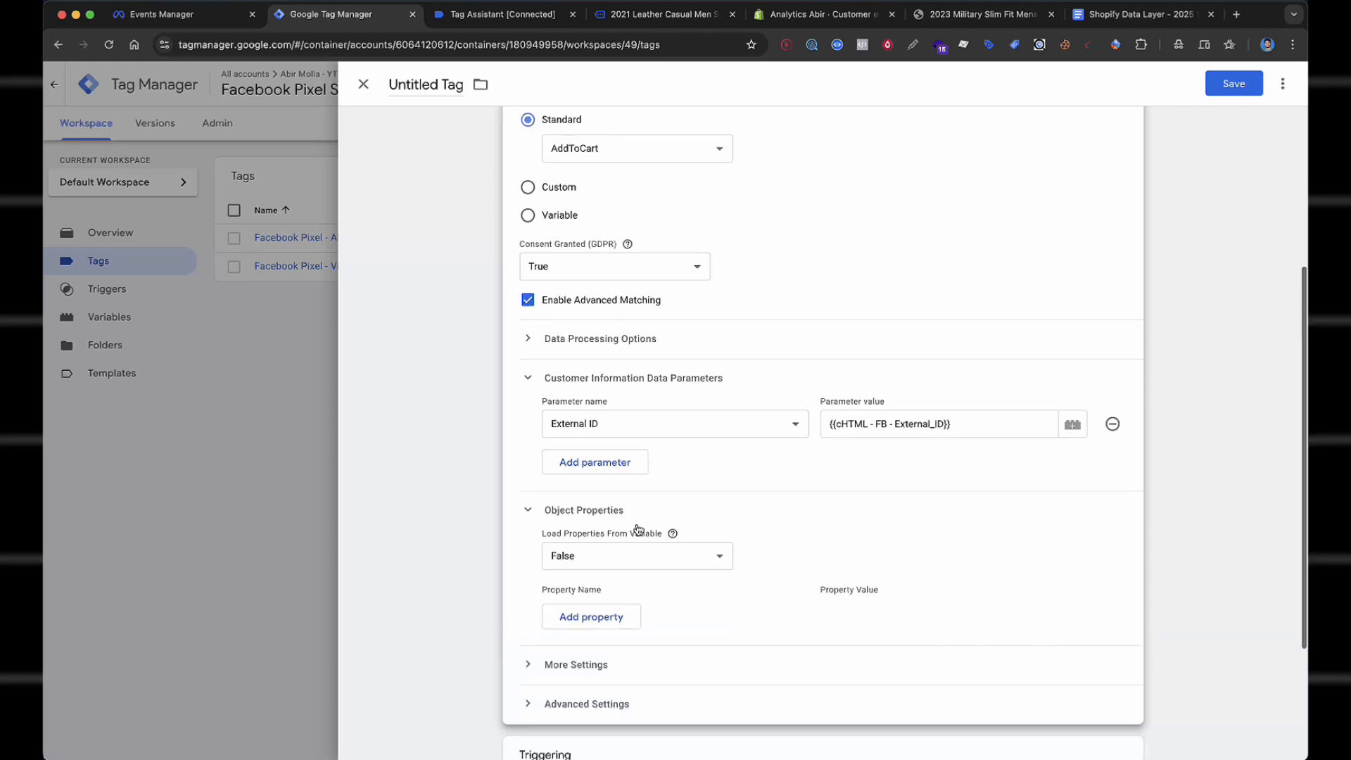
Add five object property rows named content_type, content_name and content_ids.
left_click(584, 472)
left_click(604, 499)
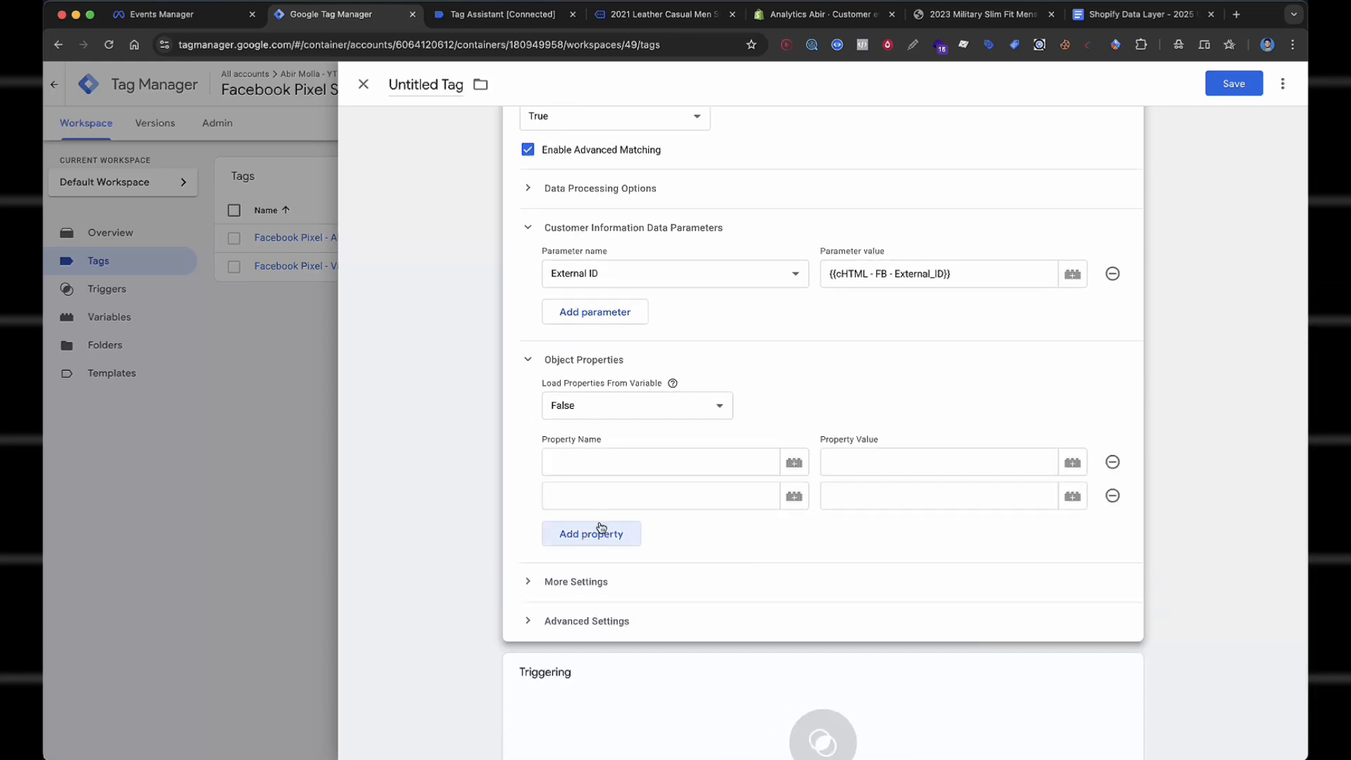
left_click(600, 530)
left_click(611, 570)
left_click(614, 603)
scroll(718, 464, "down", 2)
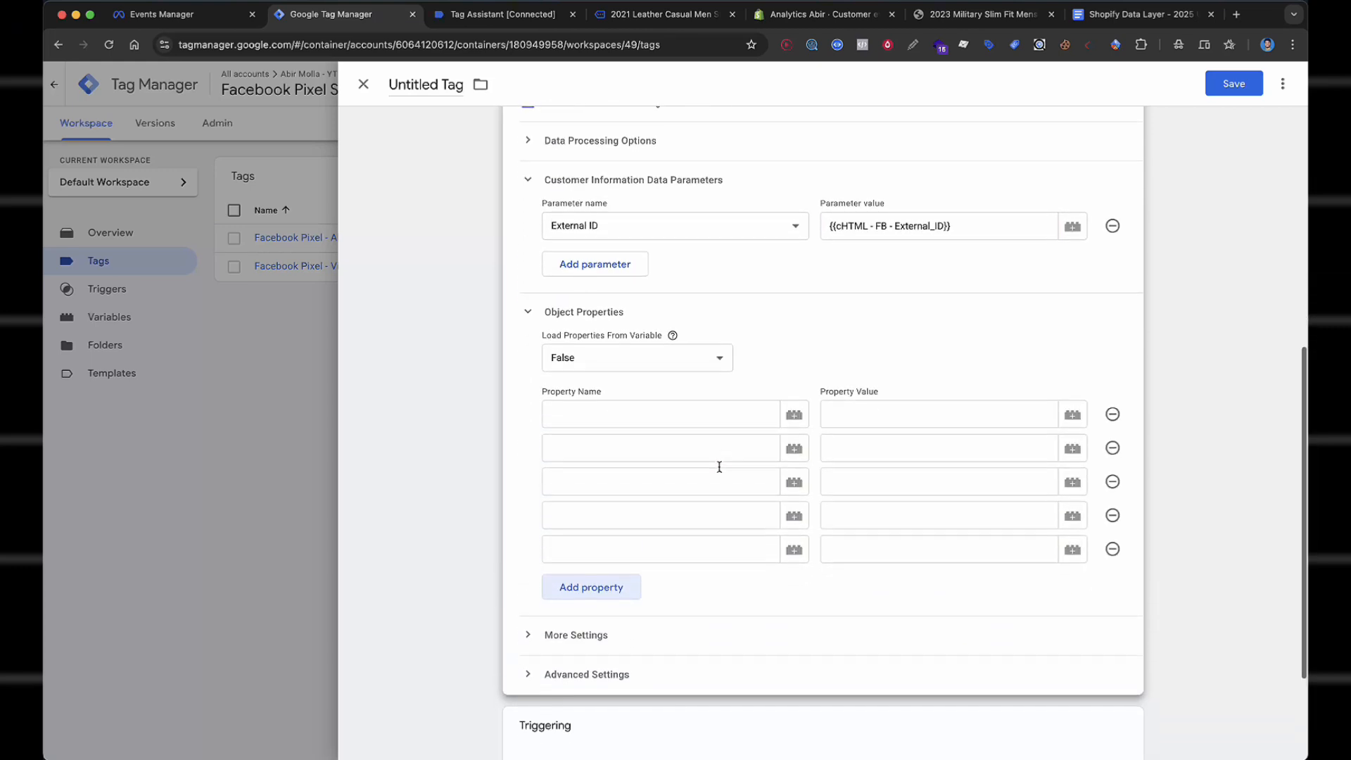
left_click(620, 381)
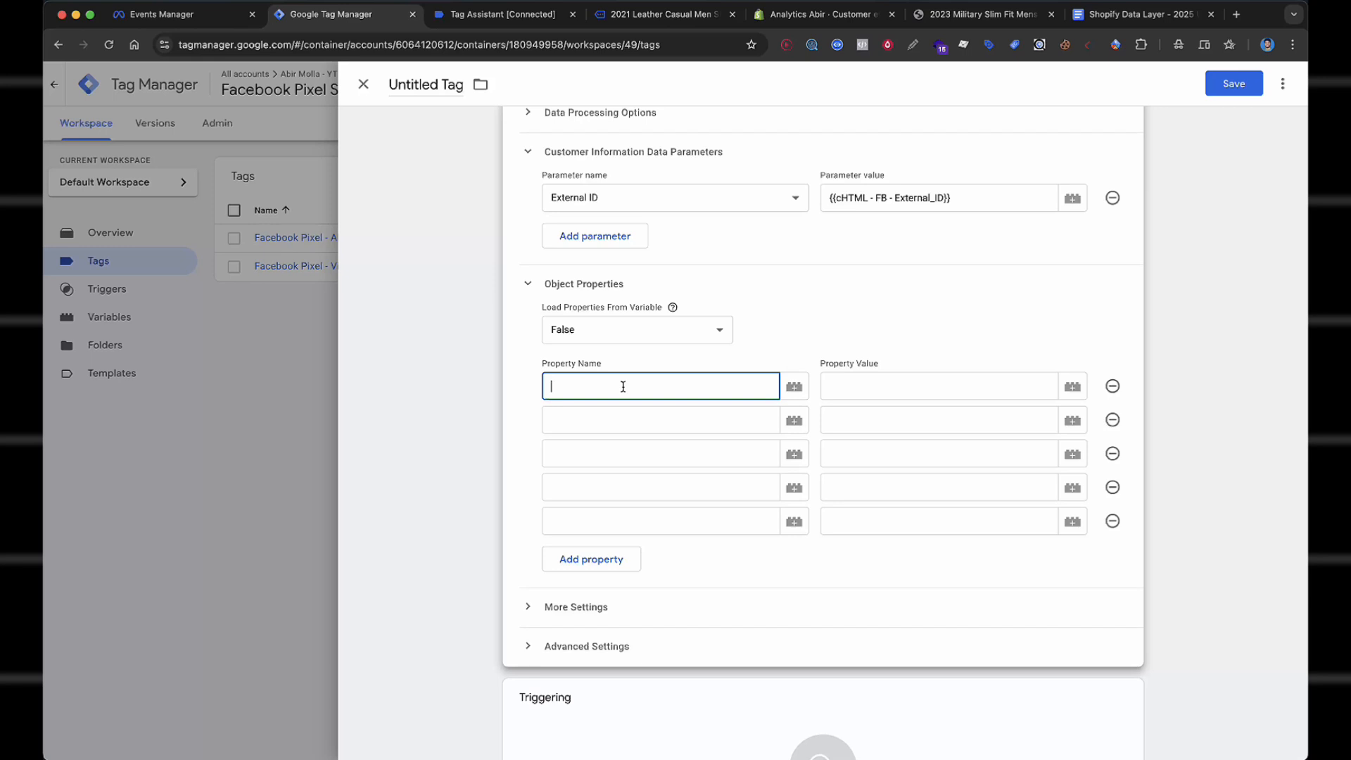
type("content_type")
key("Tab")
left_click(619, 418)
type("content")
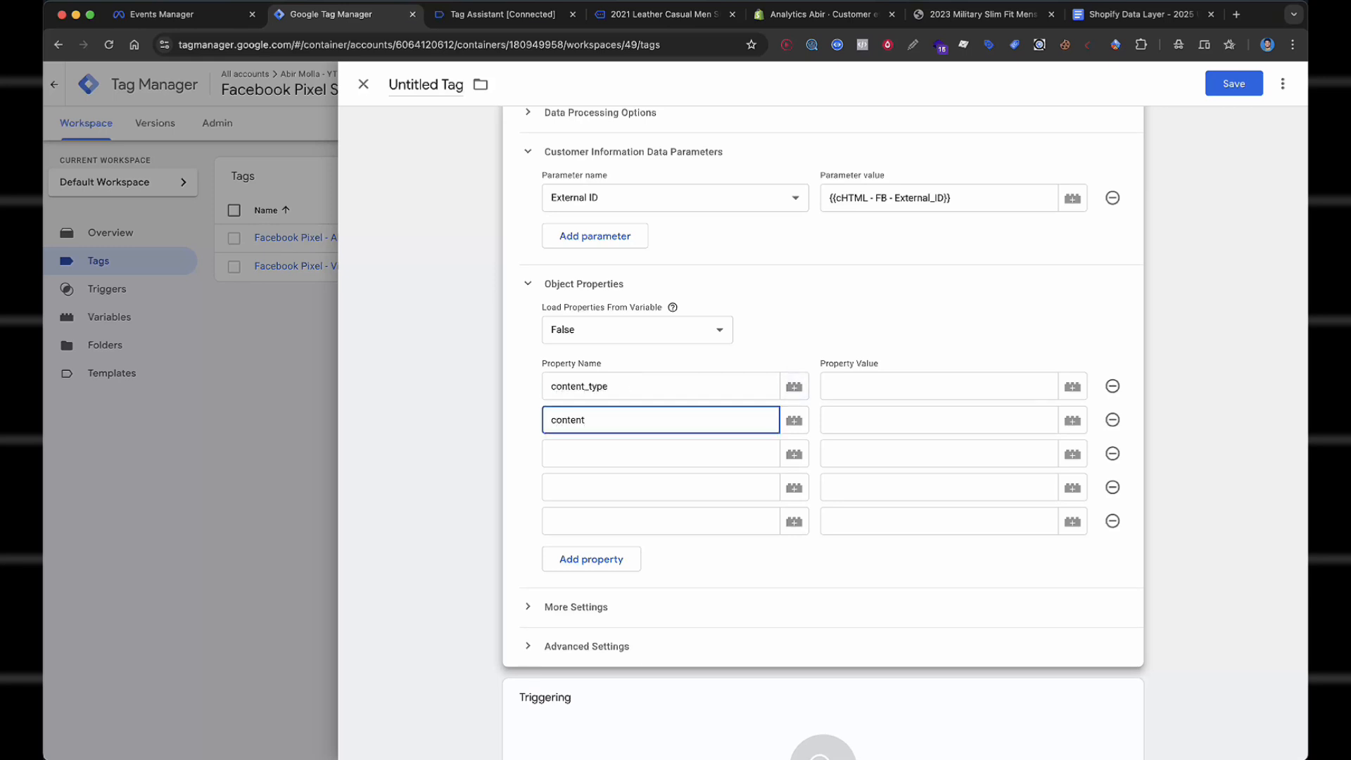
type("_name")
left_click(586, 459)
type("content_ids")
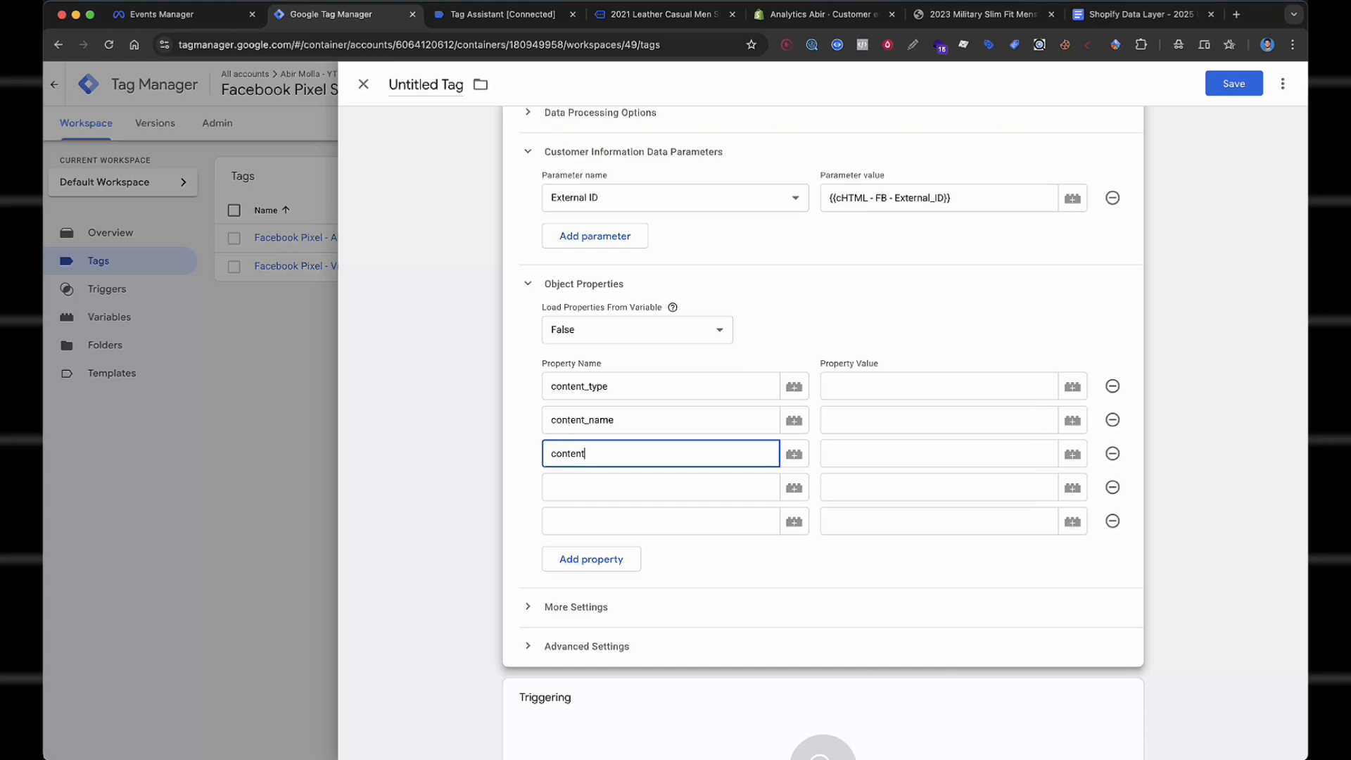
Add the property names content_category, contens, value and currency.
left_click(585, 480)
type("con")
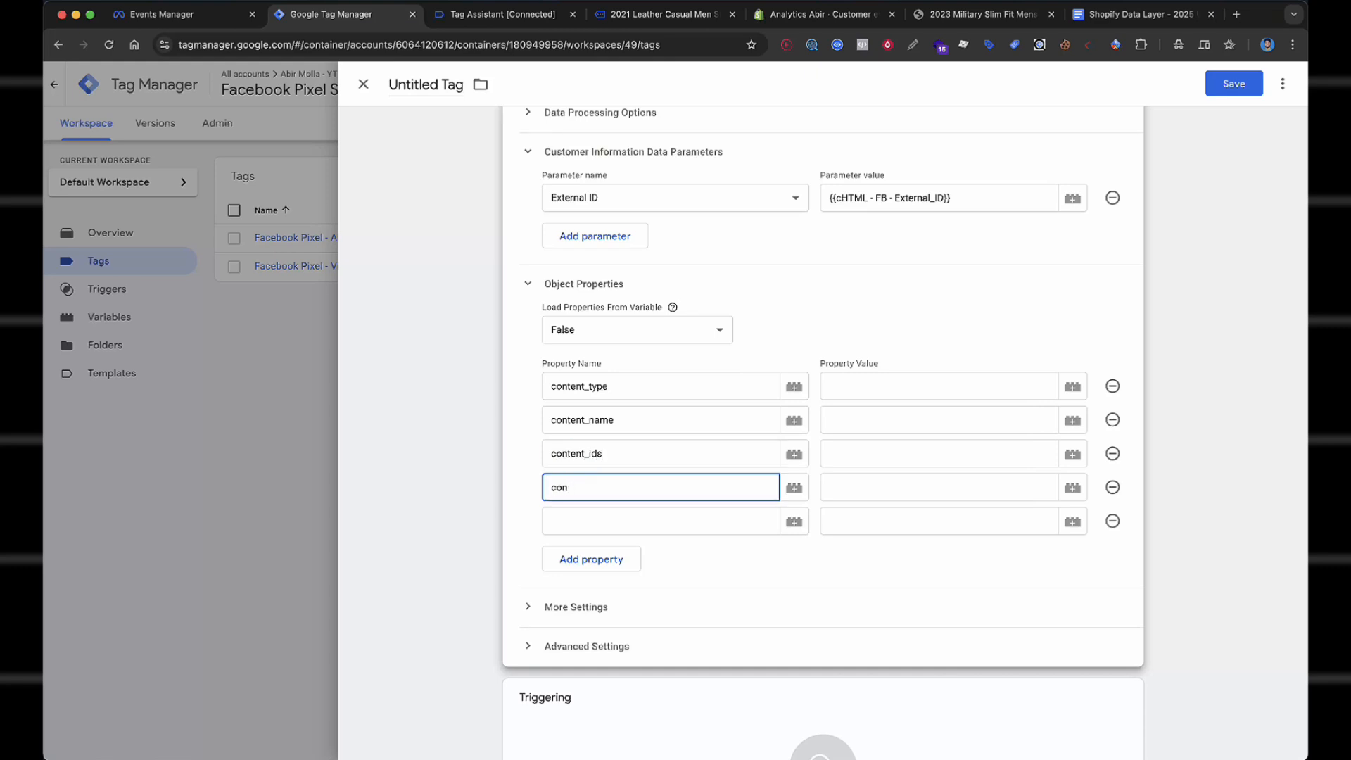
type("tent_category")
left_click(579, 511)
type("content")
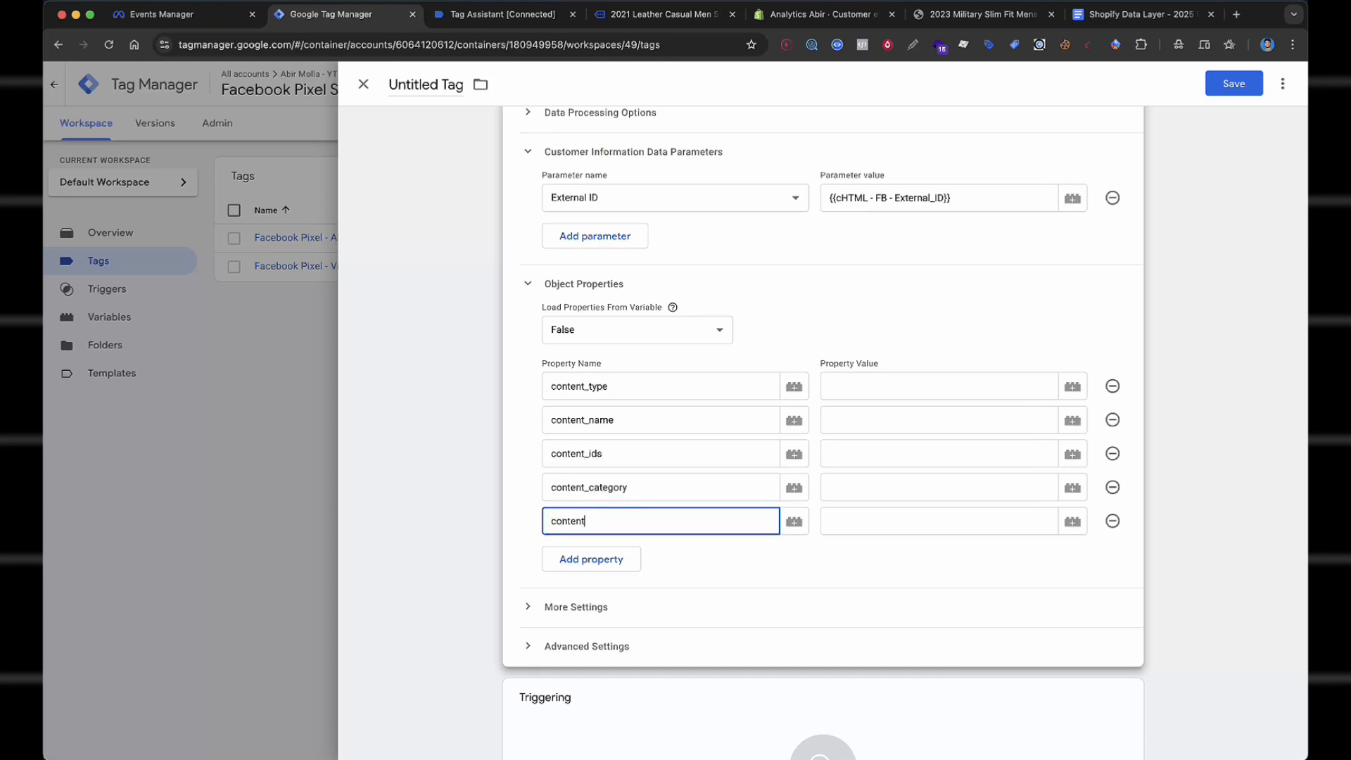
left_click(589, 559)
scroll(604, 500, "down", 1)
type("value")
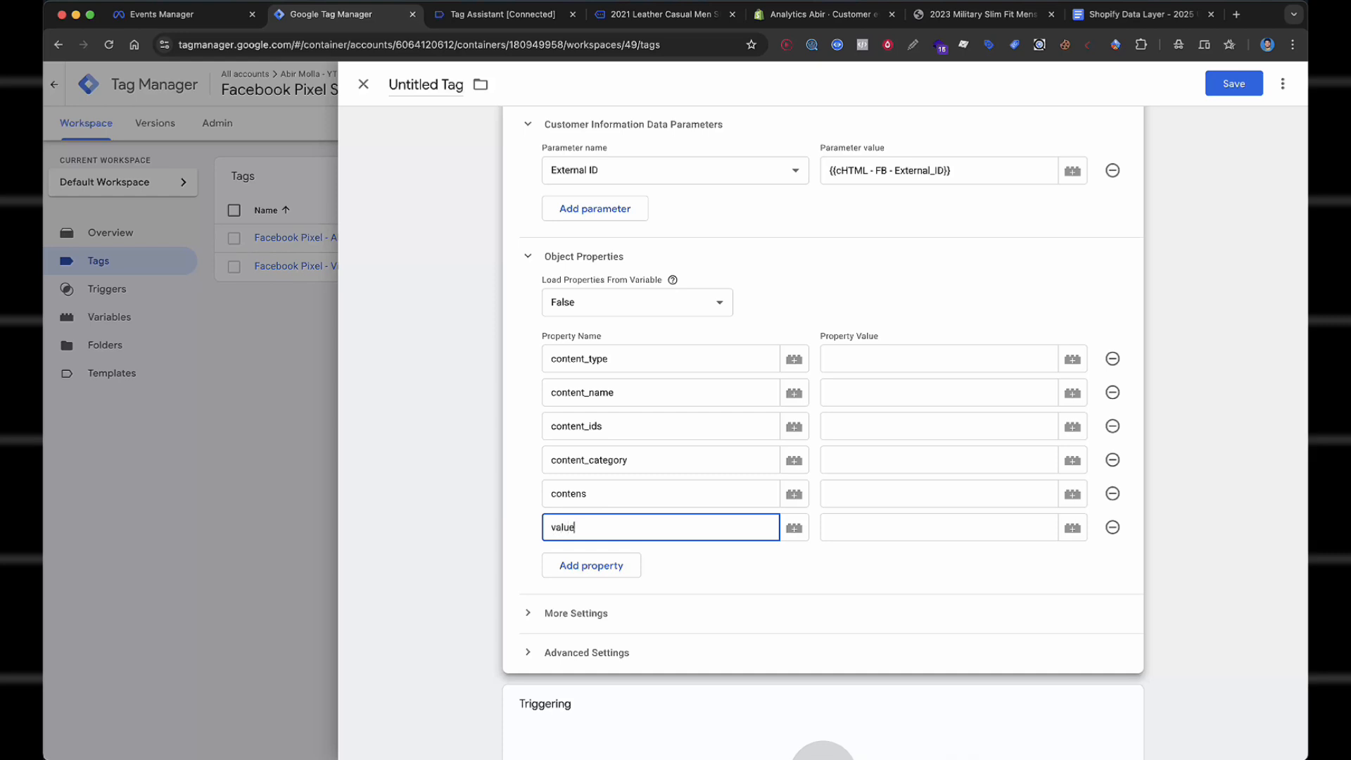
left_click(611, 559)
type("currency")
left_click(940, 339)
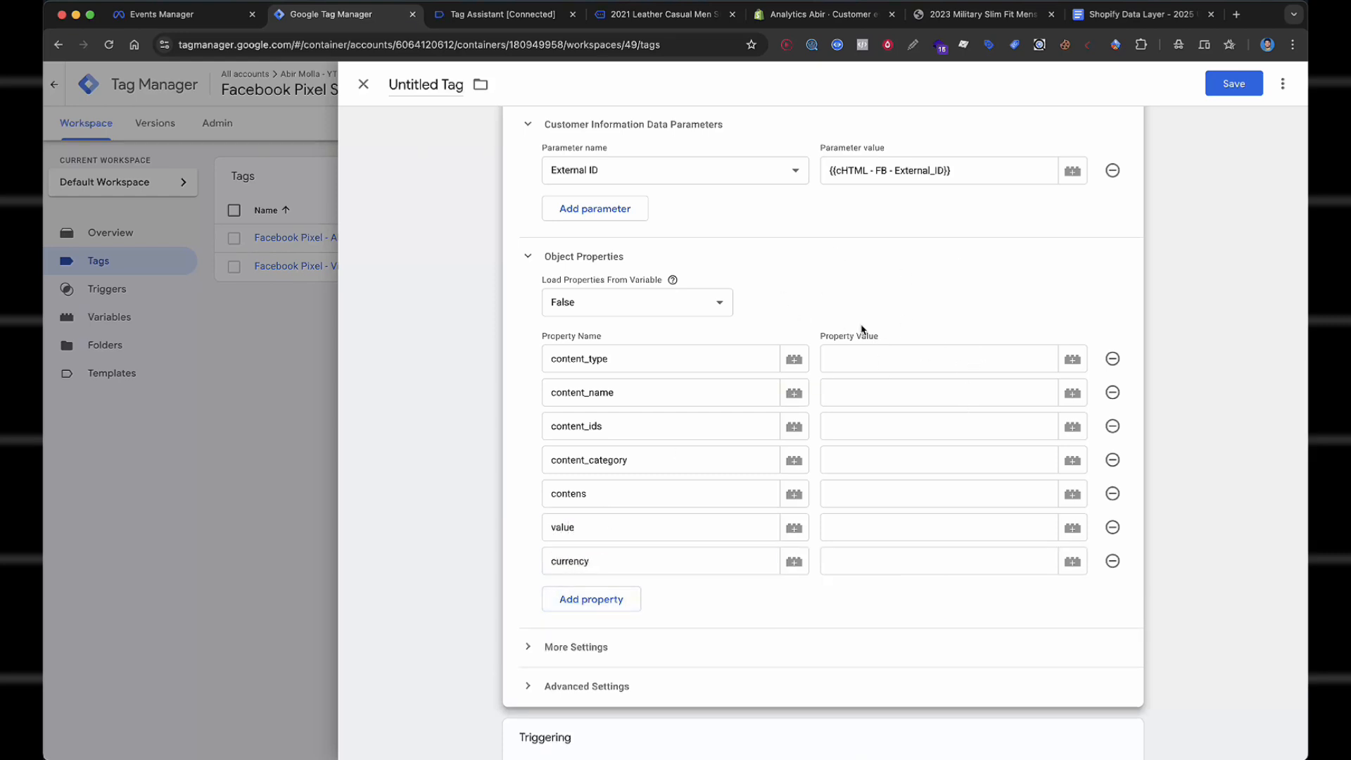
Map content_type, content_name, content_ids and content_category to dlv Content_Type, Content_Name, Content_ids and Categories.
left_click(882, 361)
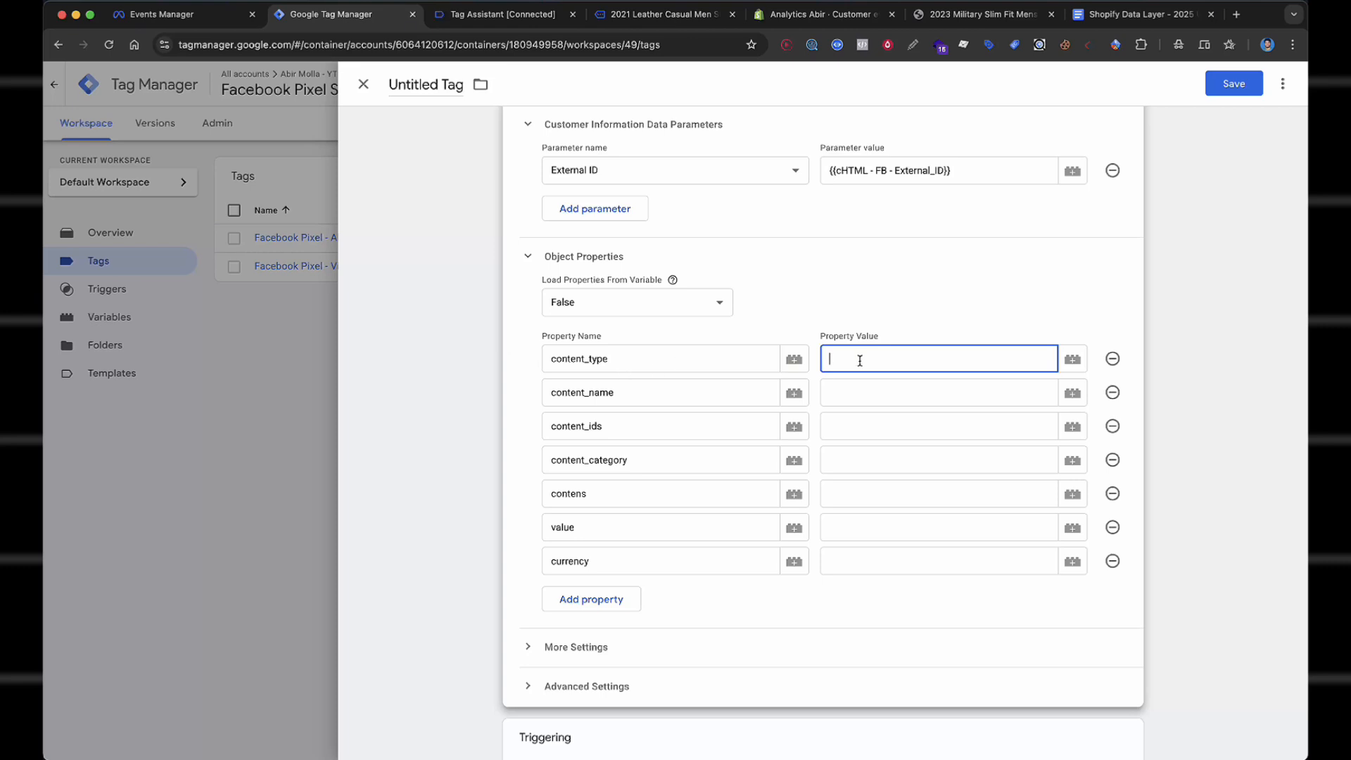
type("{{dlv")
left_click(911, 436)
left_click(911, 398)
type("{{name")
left_click(922, 423)
left_click(917, 430)
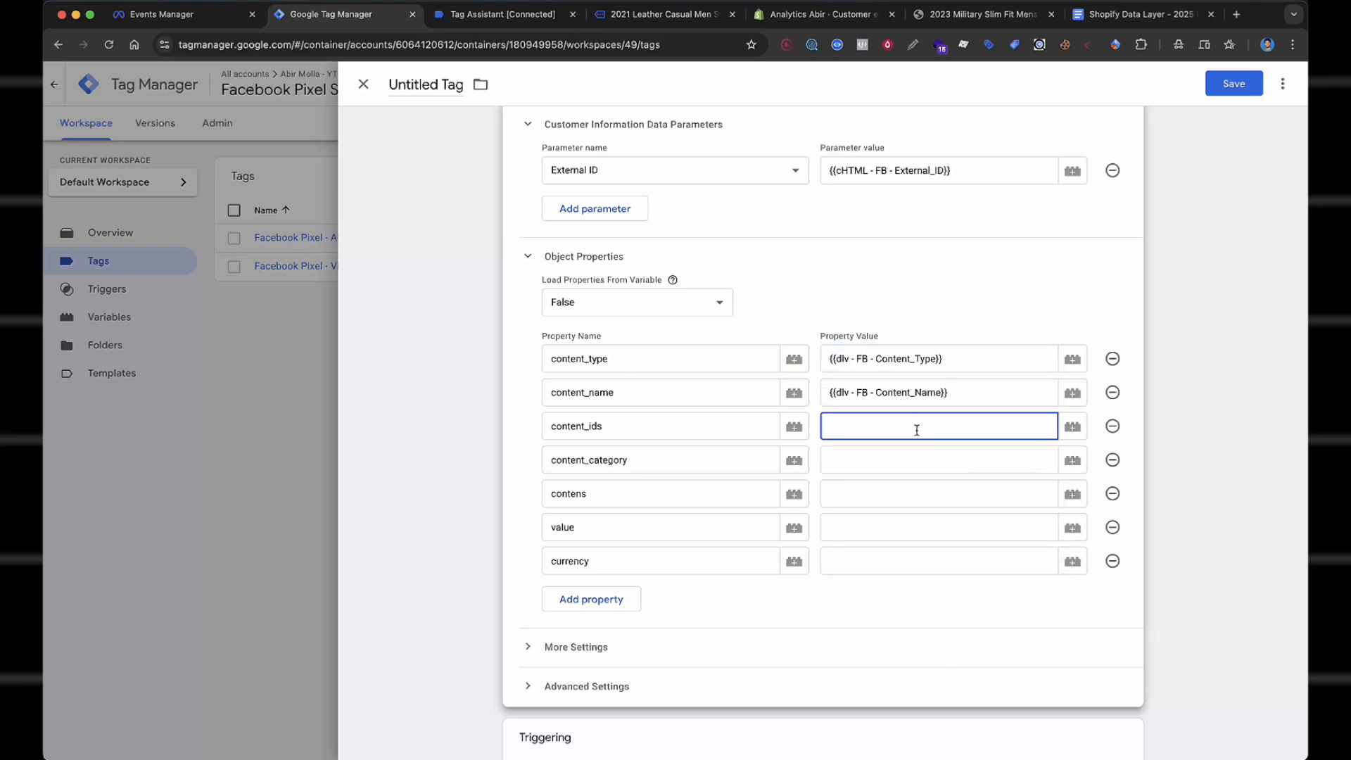
type("{{ids")
left_click(921, 468)
left_click(910, 459)
type("{{cat")
left_click(911, 492)
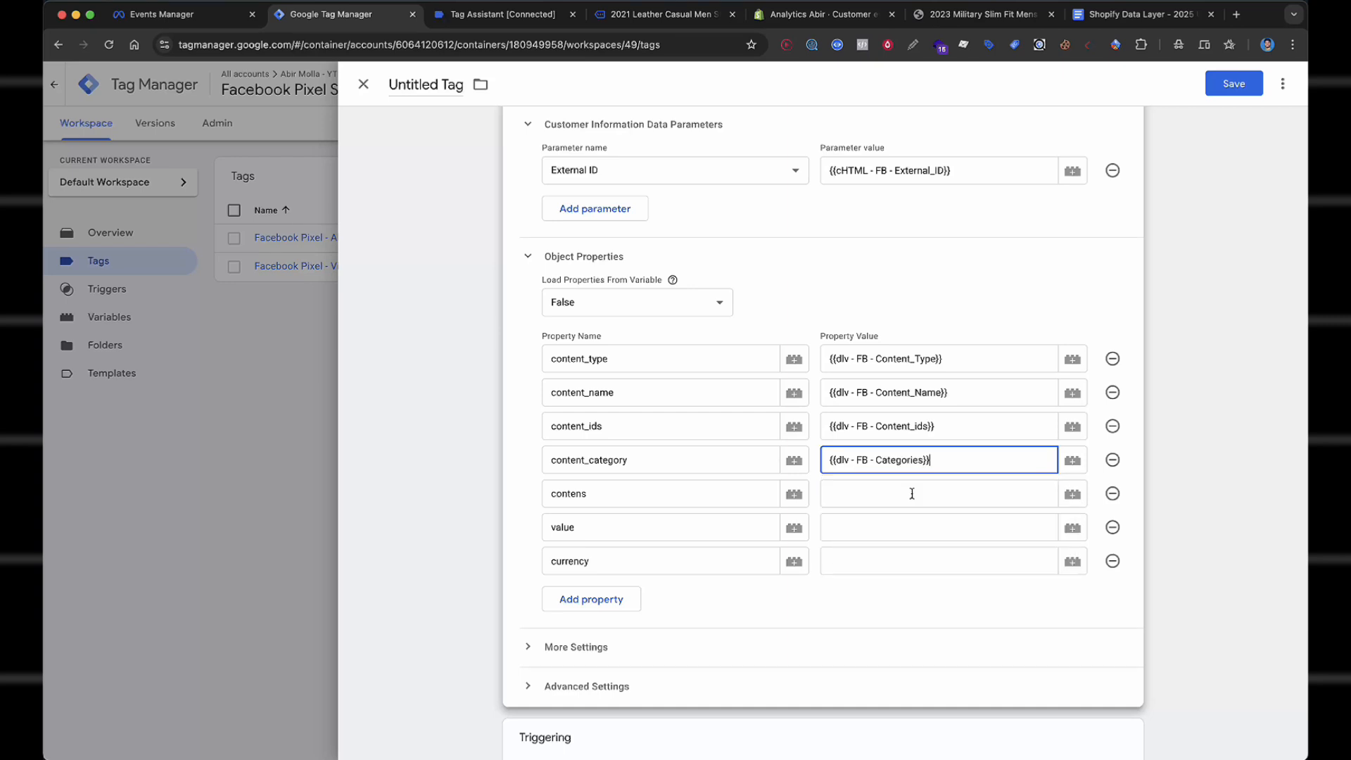
Map contens, value and currency to the dlv Contents, Value and Currency variables.
left_click(910, 493)
type("{{cont")
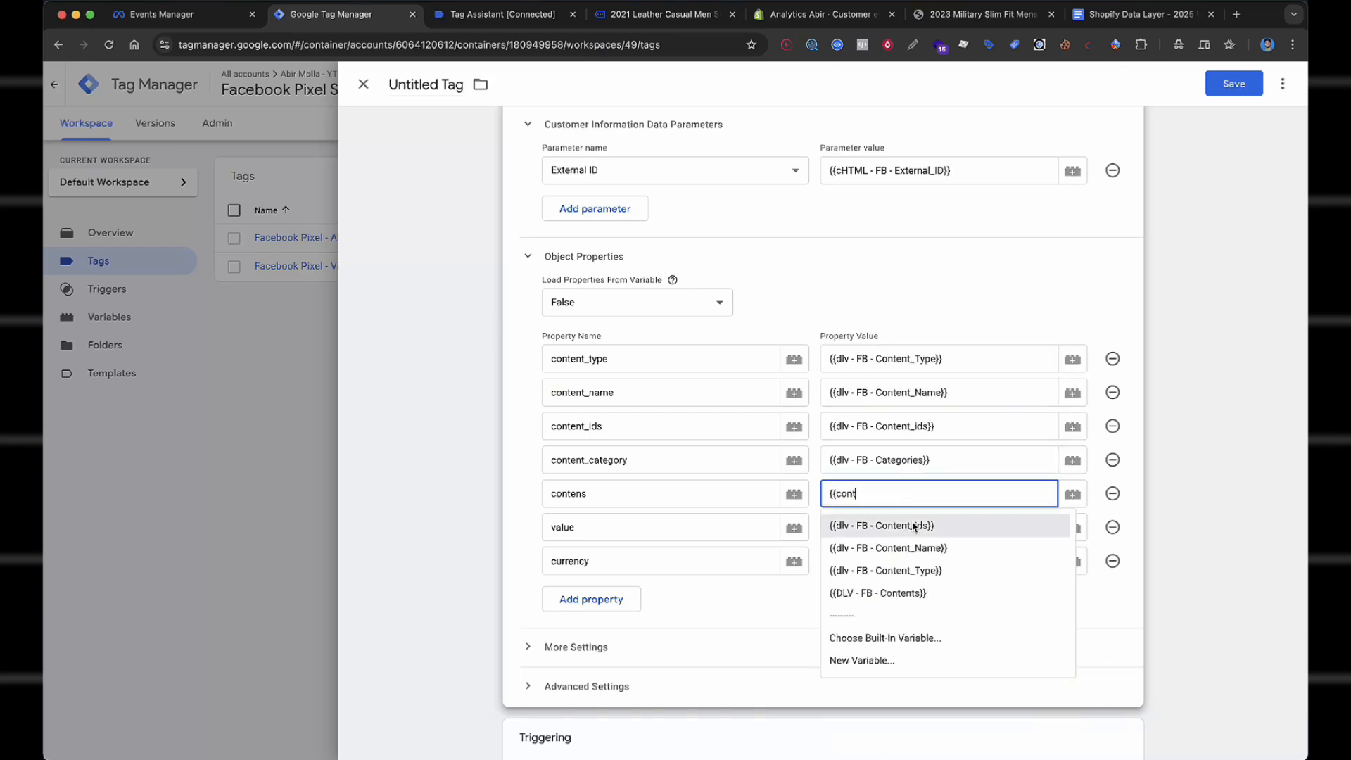
left_click(947, 590)
left_click(901, 526)
type("{{value")
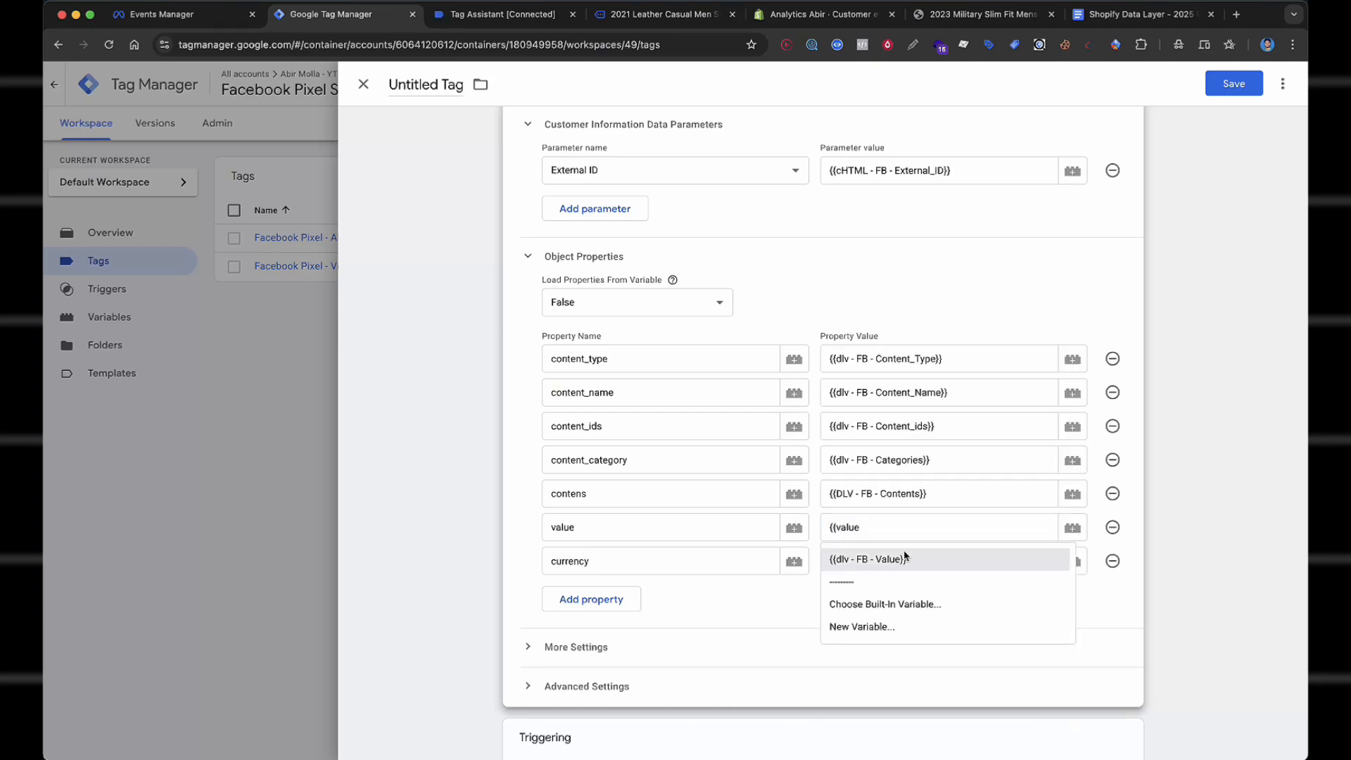
left_click(901, 558)
left_click(887, 565)
type("{{cur")
left_click(925, 598)
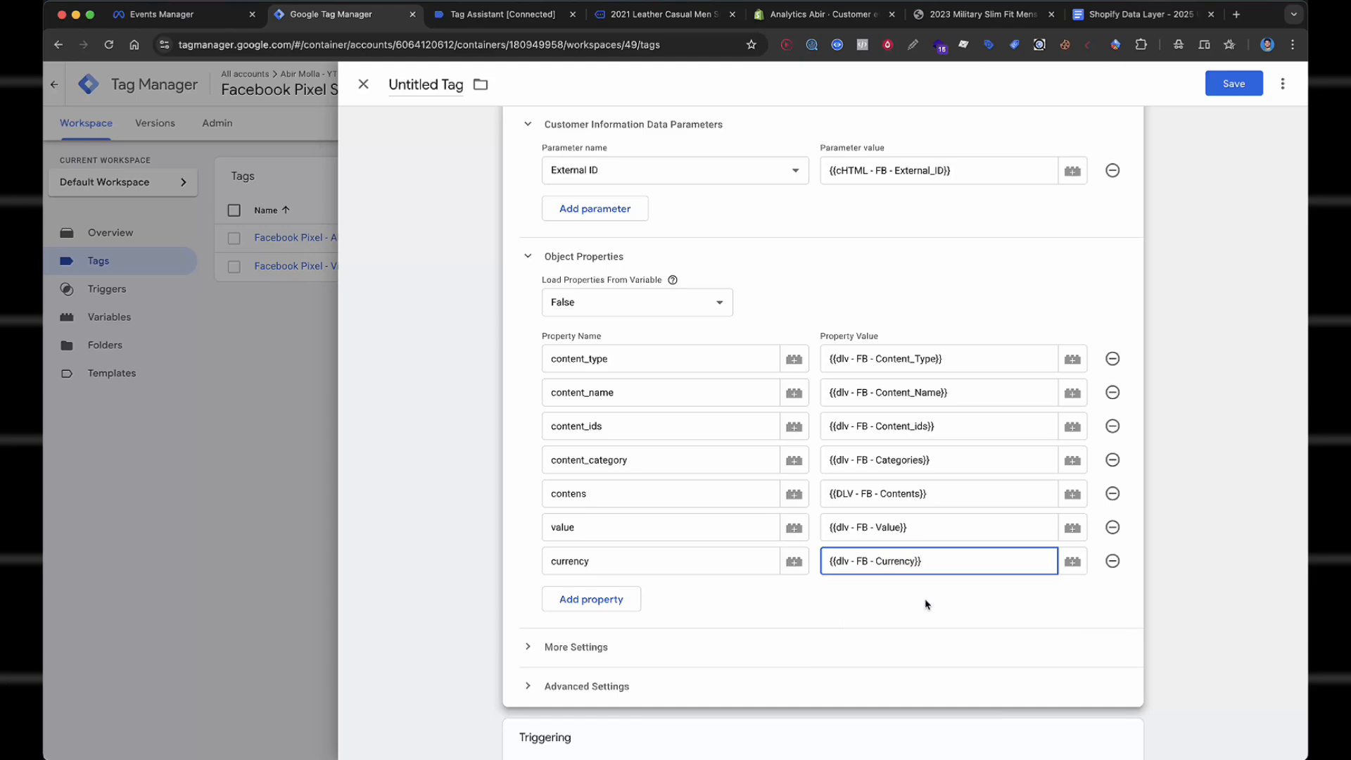
scroll(925, 598, "down", 1)
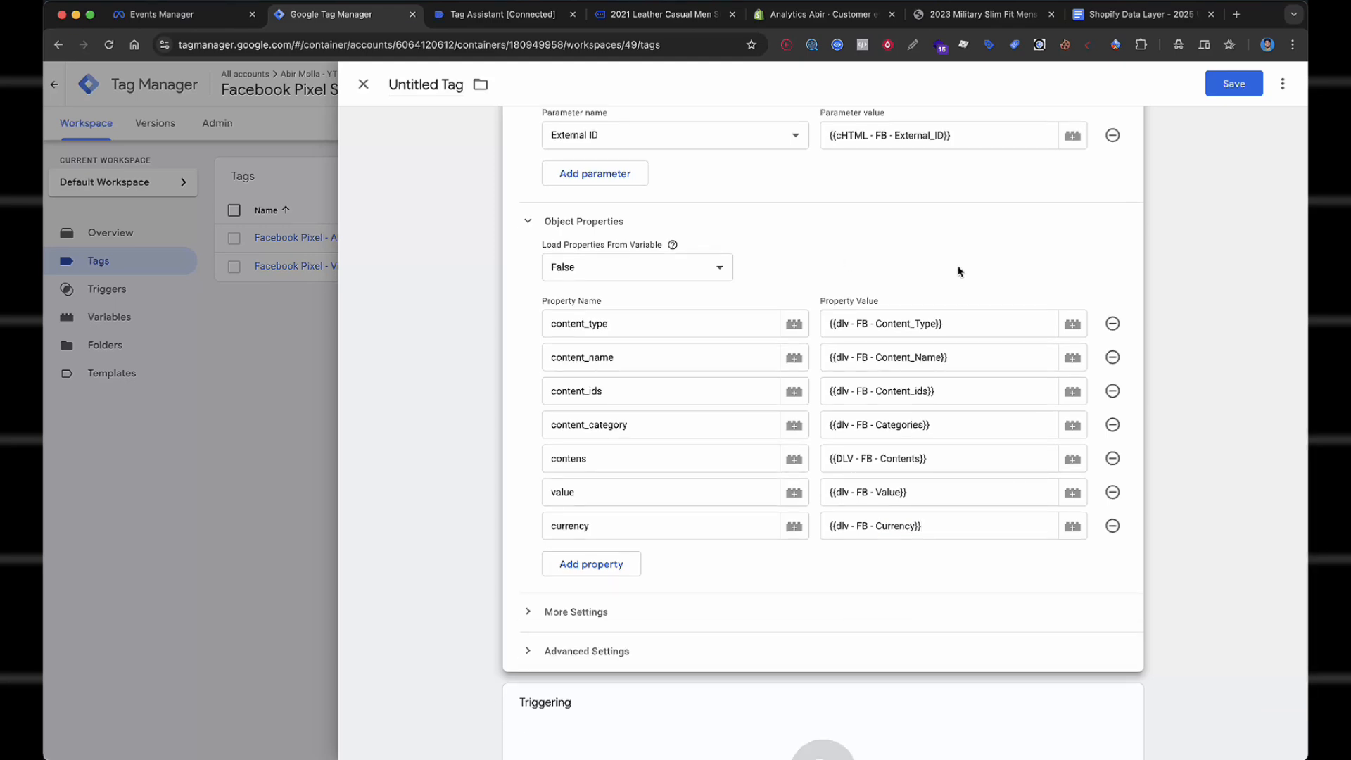
scroll(957, 272, "down", 1)
scroll(925, 362, "down", 3)
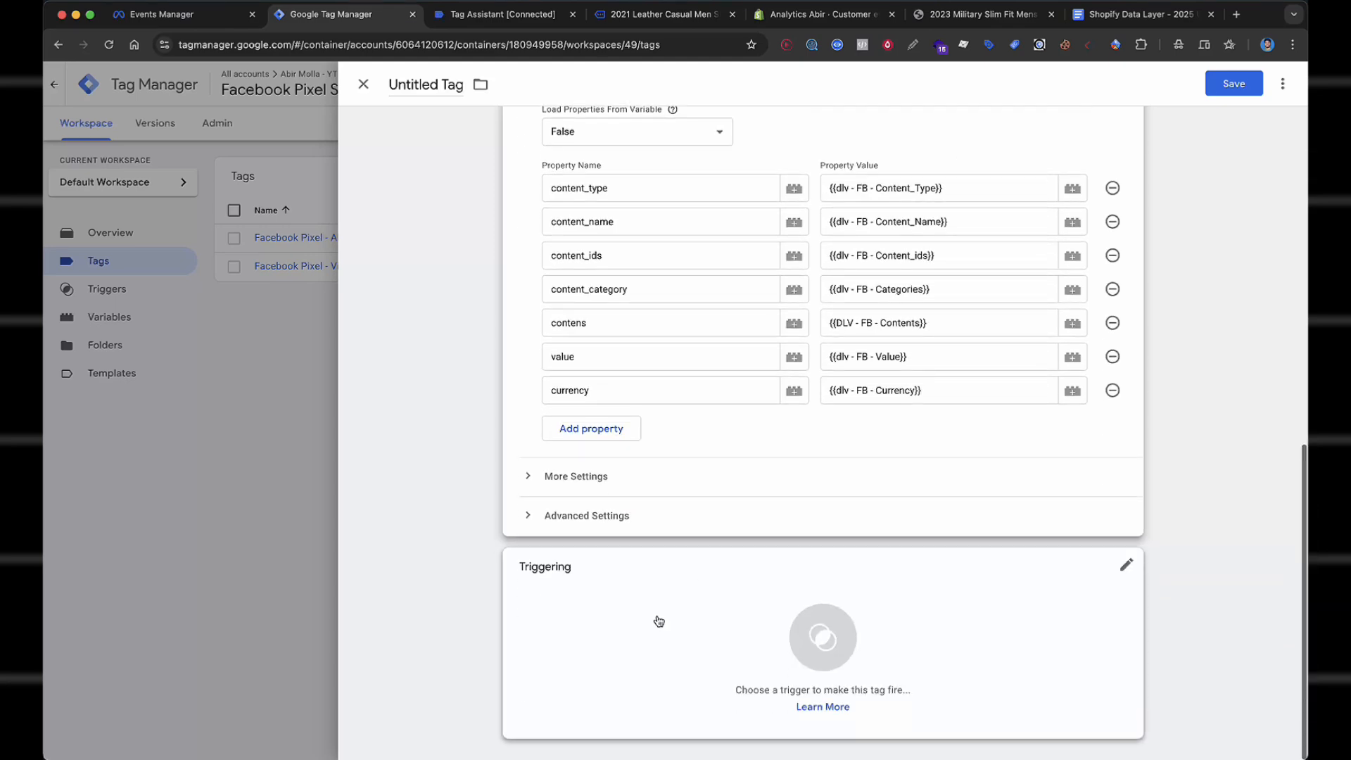
Set the tag to fire on the Custom Event - AddToCart trigger.
left_click(659, 621)
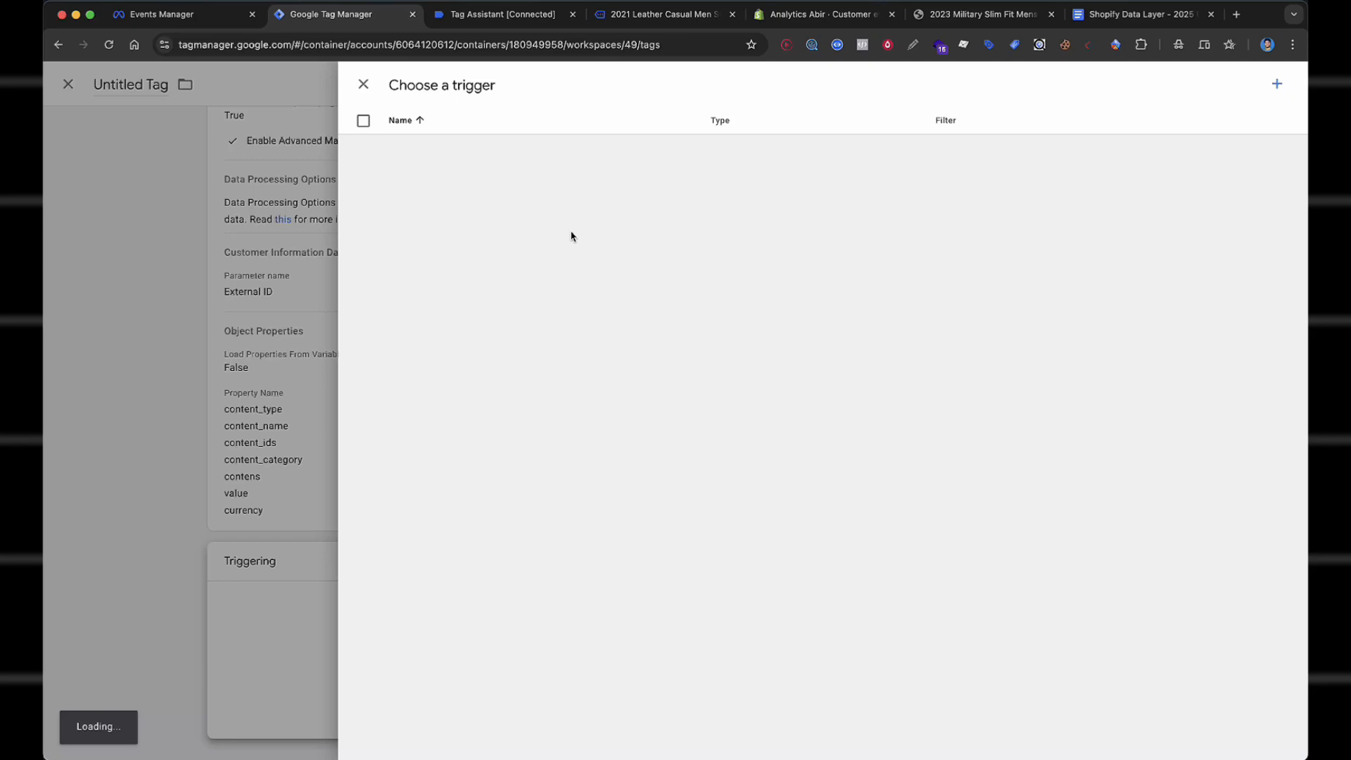
left_click(526, 266)
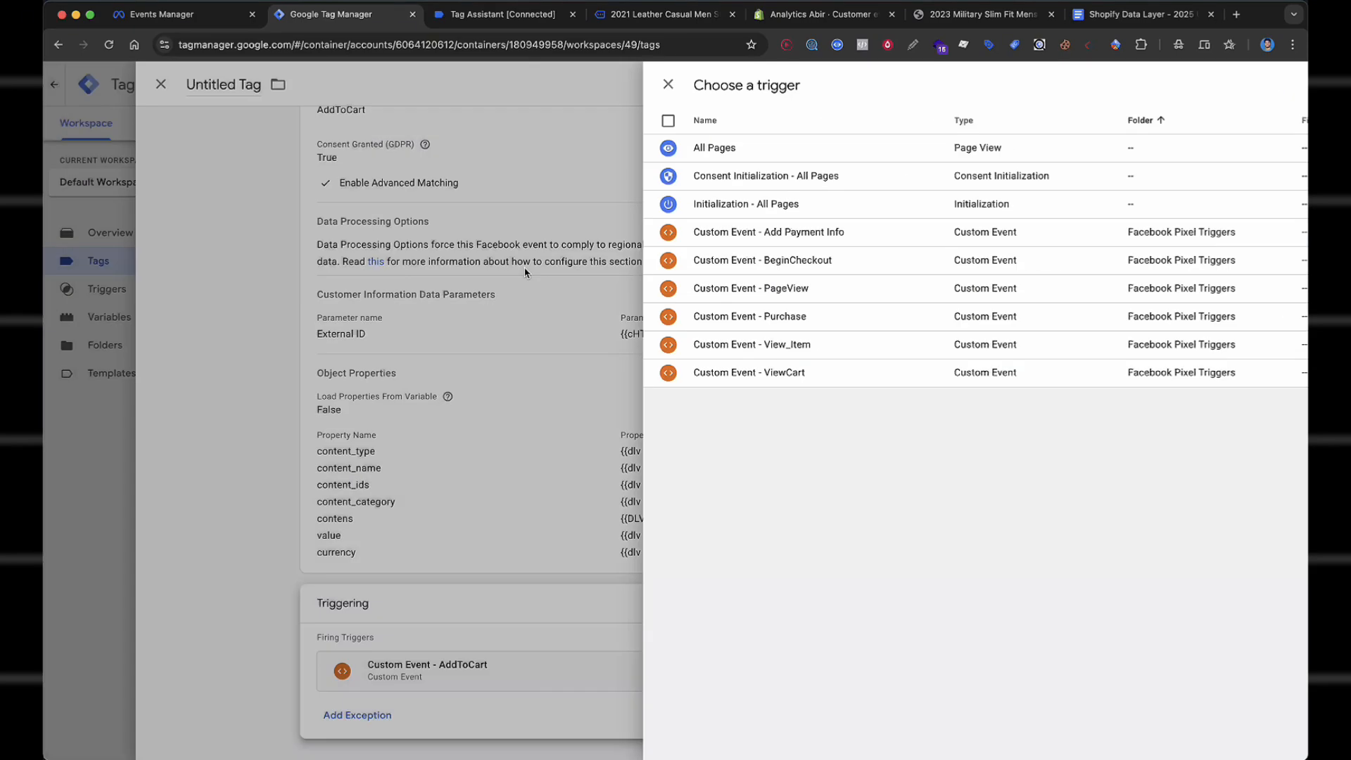
scroll(679, 325, "up", 3)
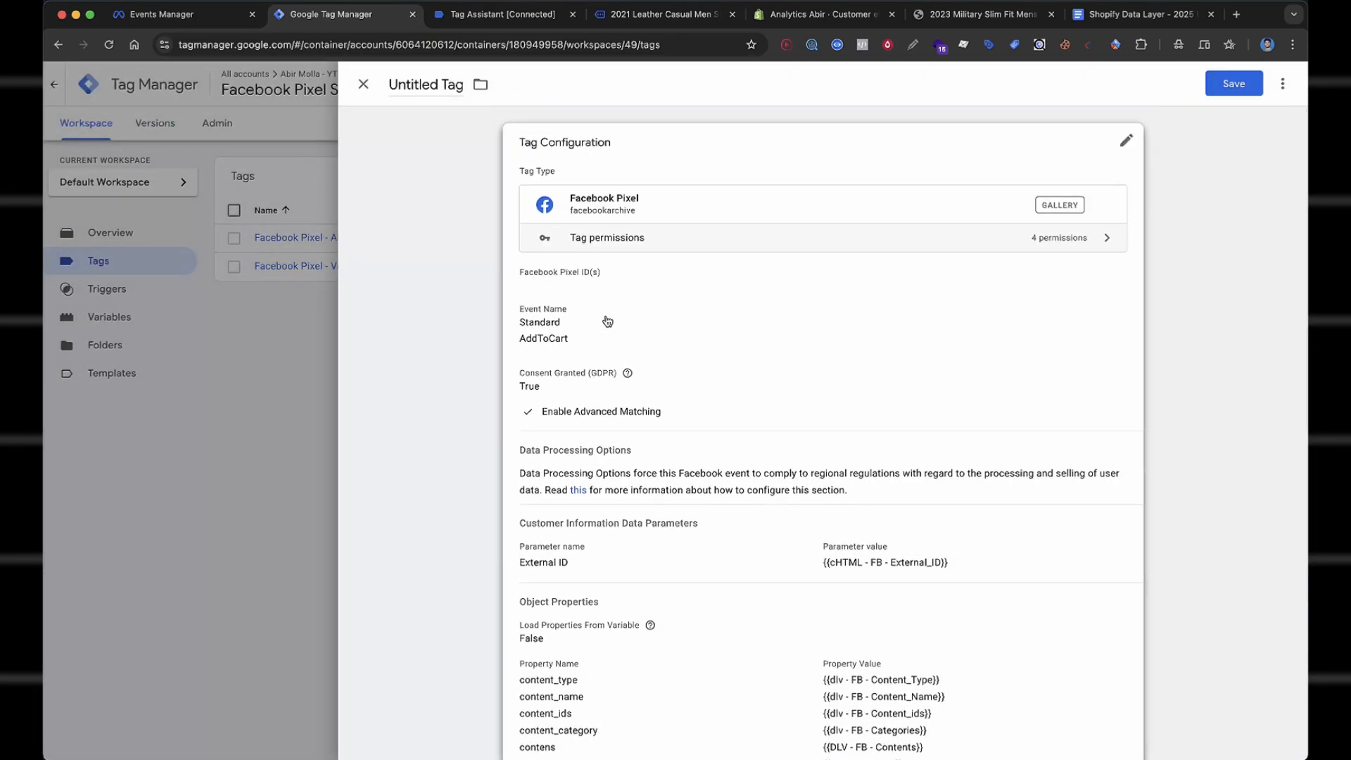
left_click(583, 335)
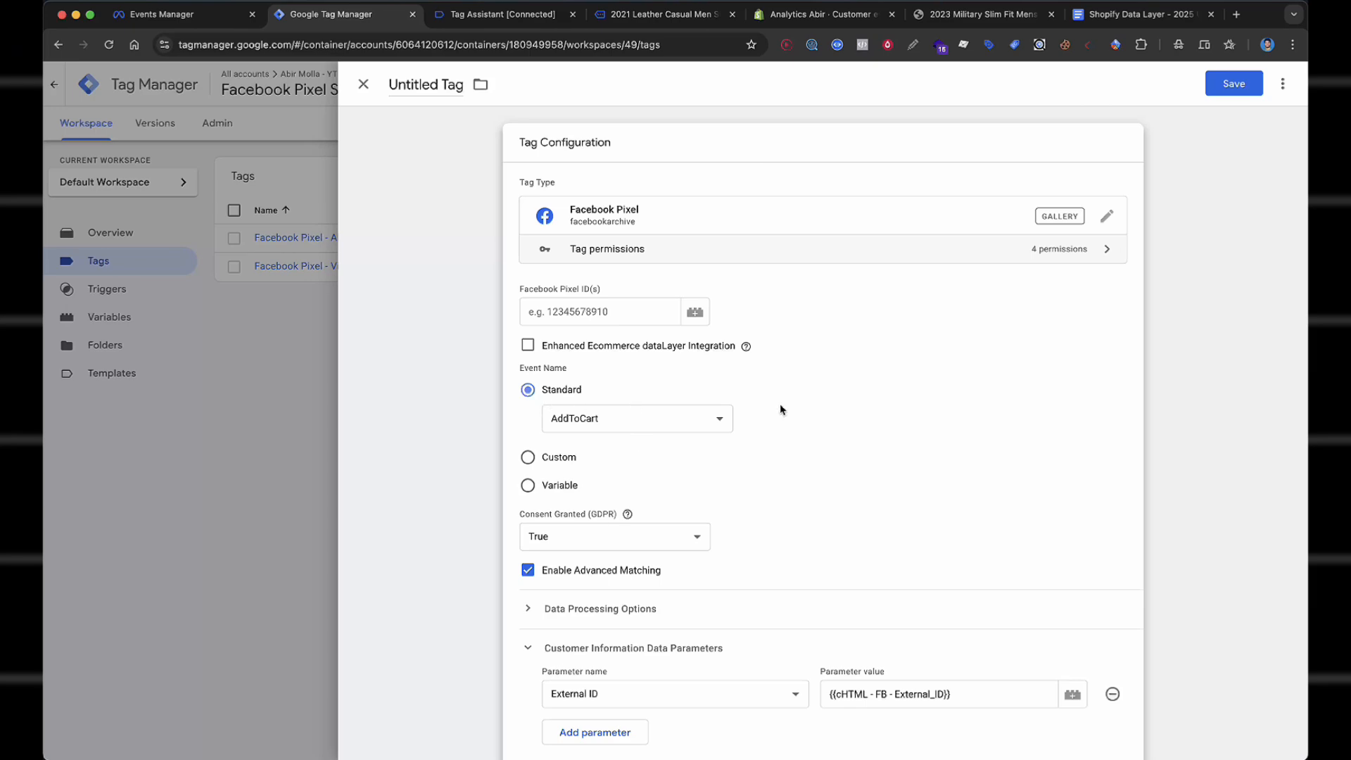
Name the tag 'Facebook Pixel - AddToCart' when saving.
left_click(1234, 83)
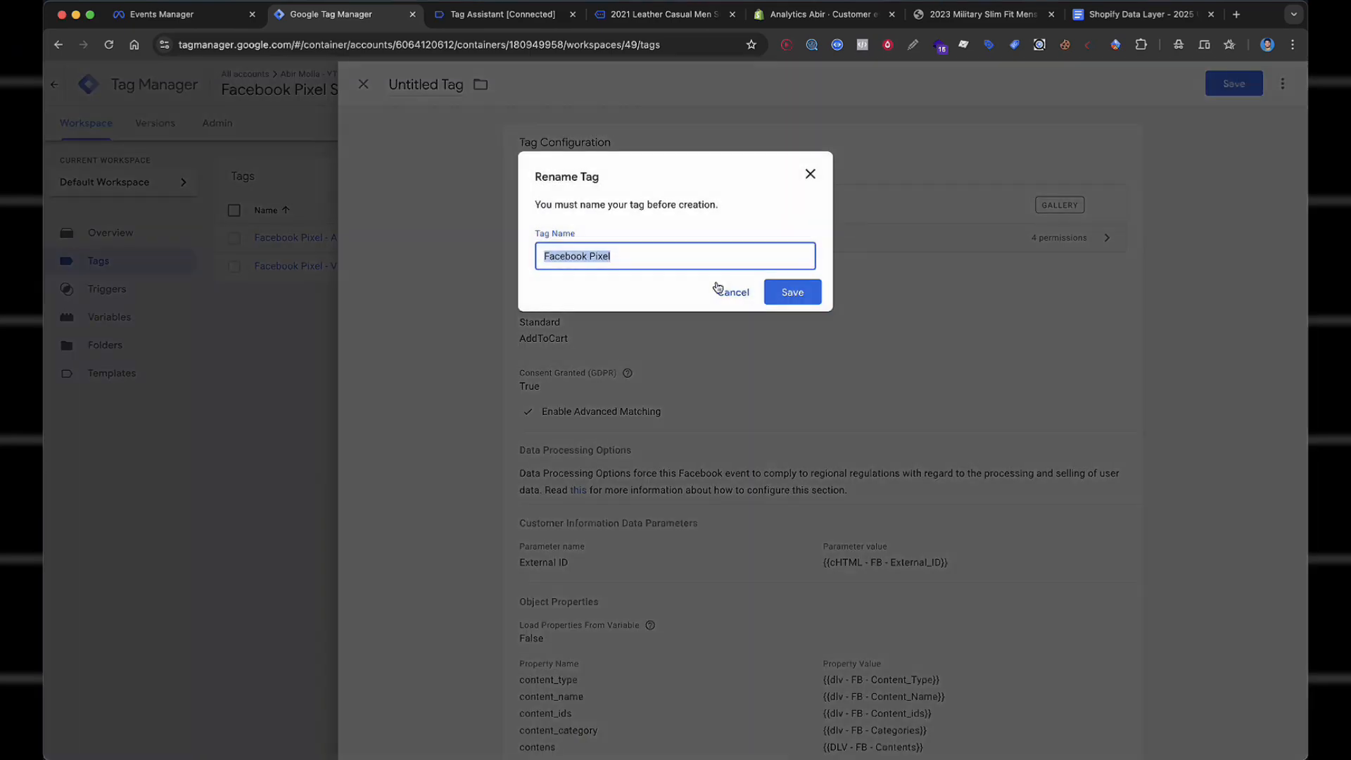
key("Right")
type("-")
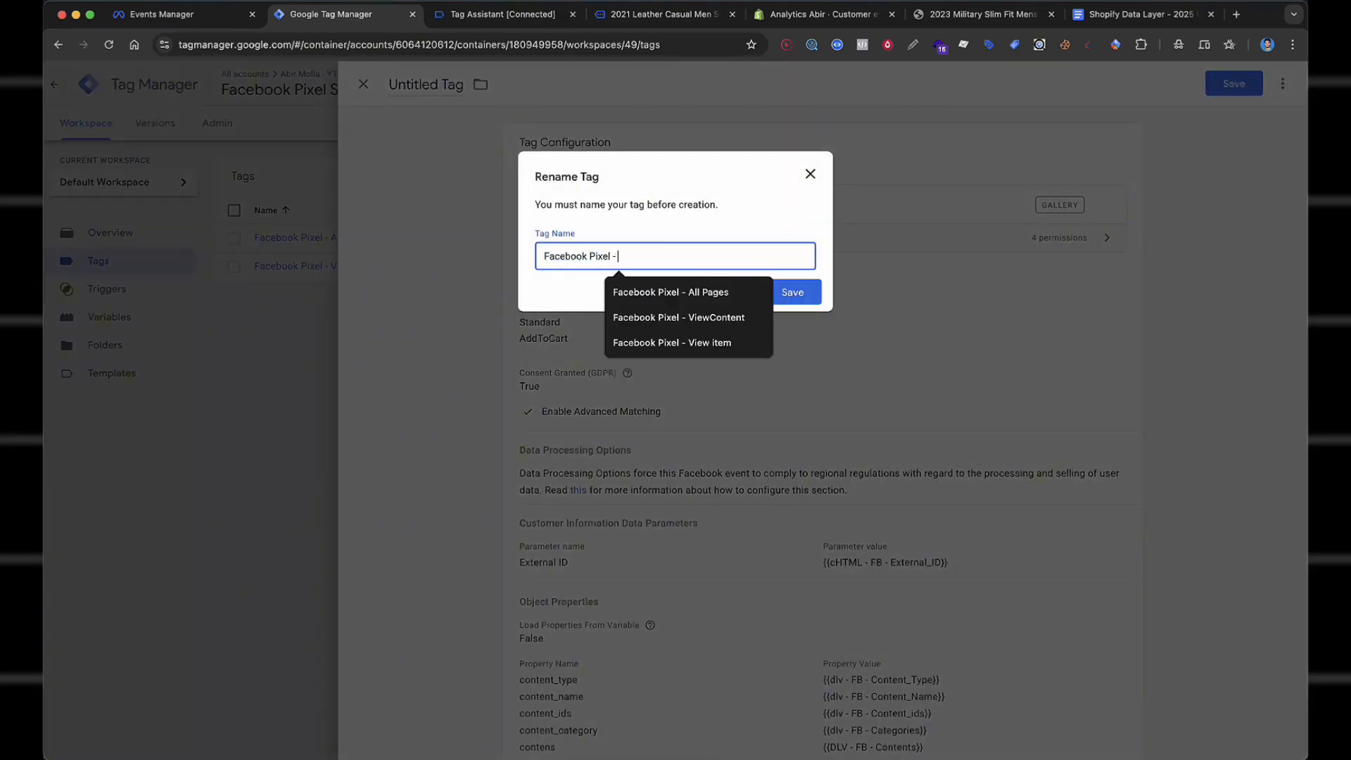
type(" AddToca")
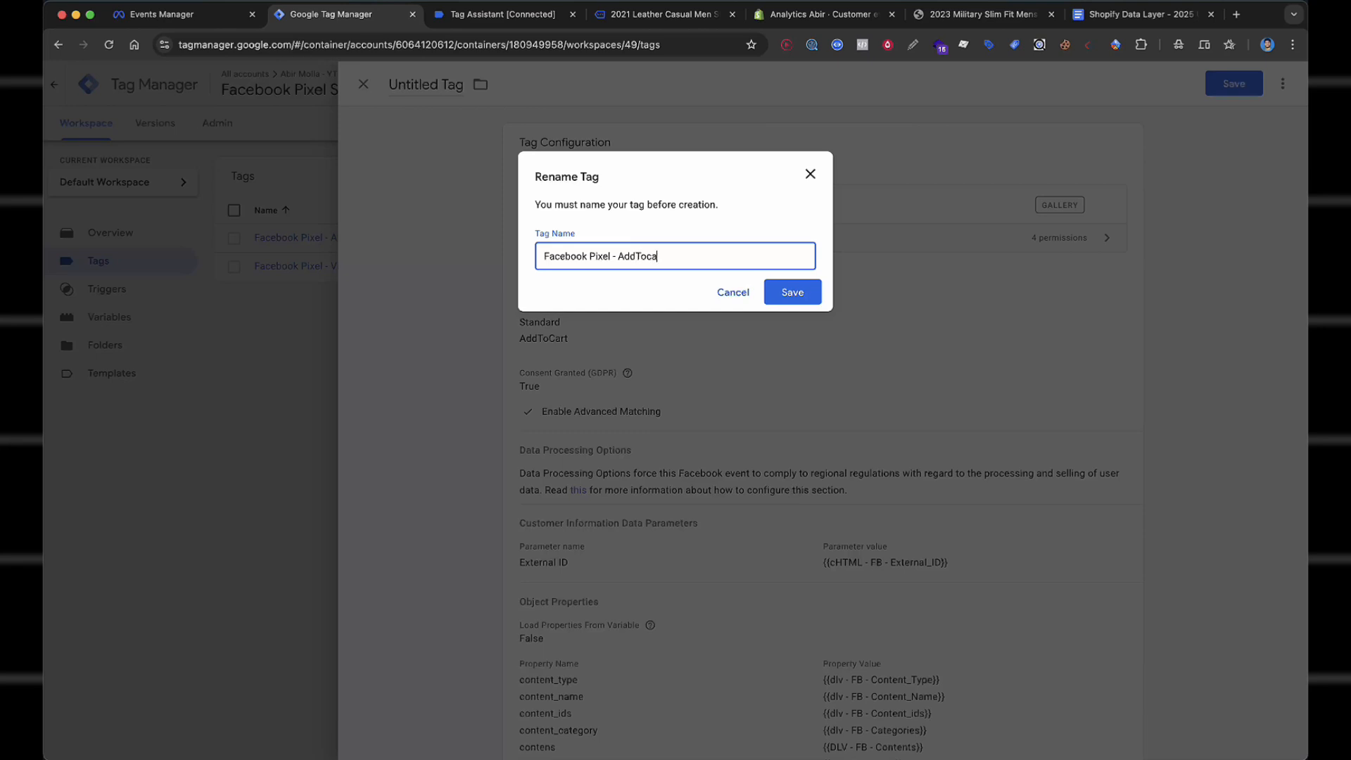
left_click(815, 298)
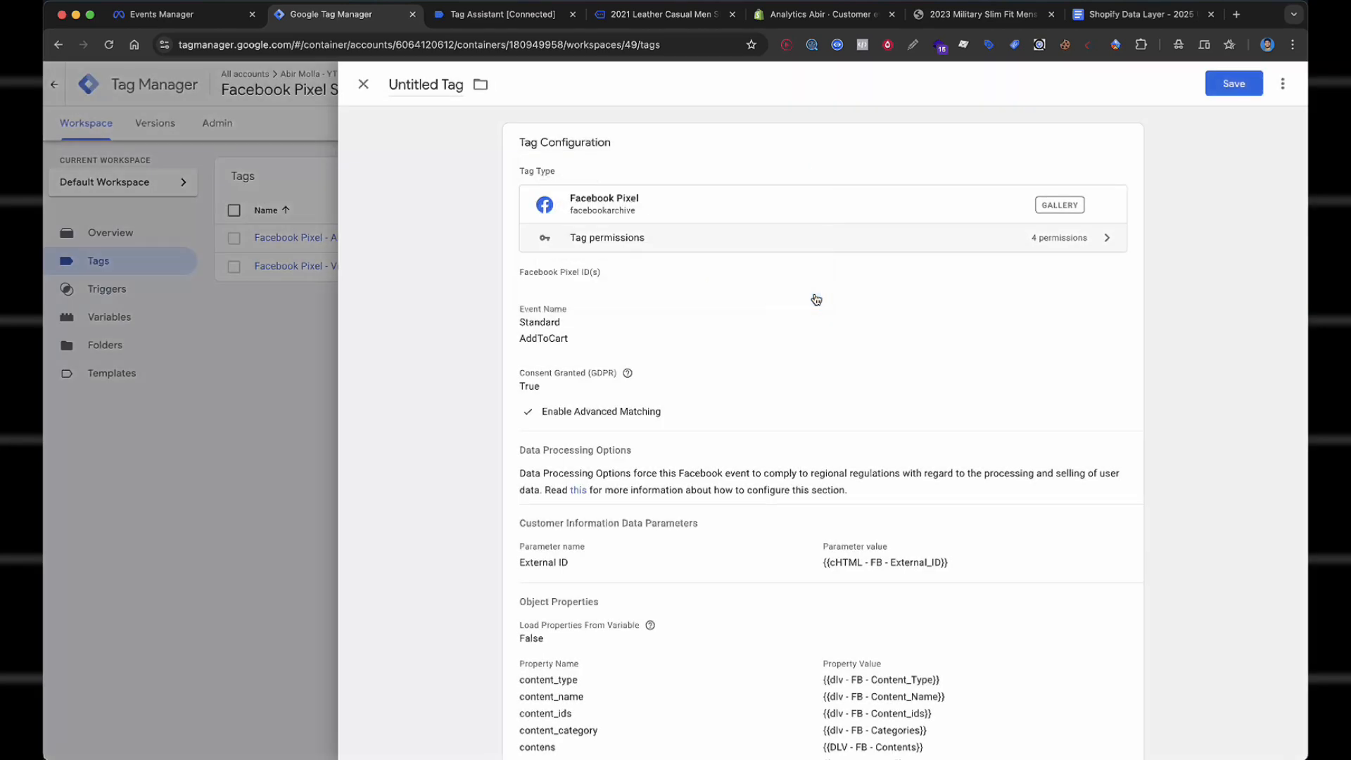
Set the Pixel ID to {{Facebook Pixel Id}} and save the tag.
left_click(611, 305)
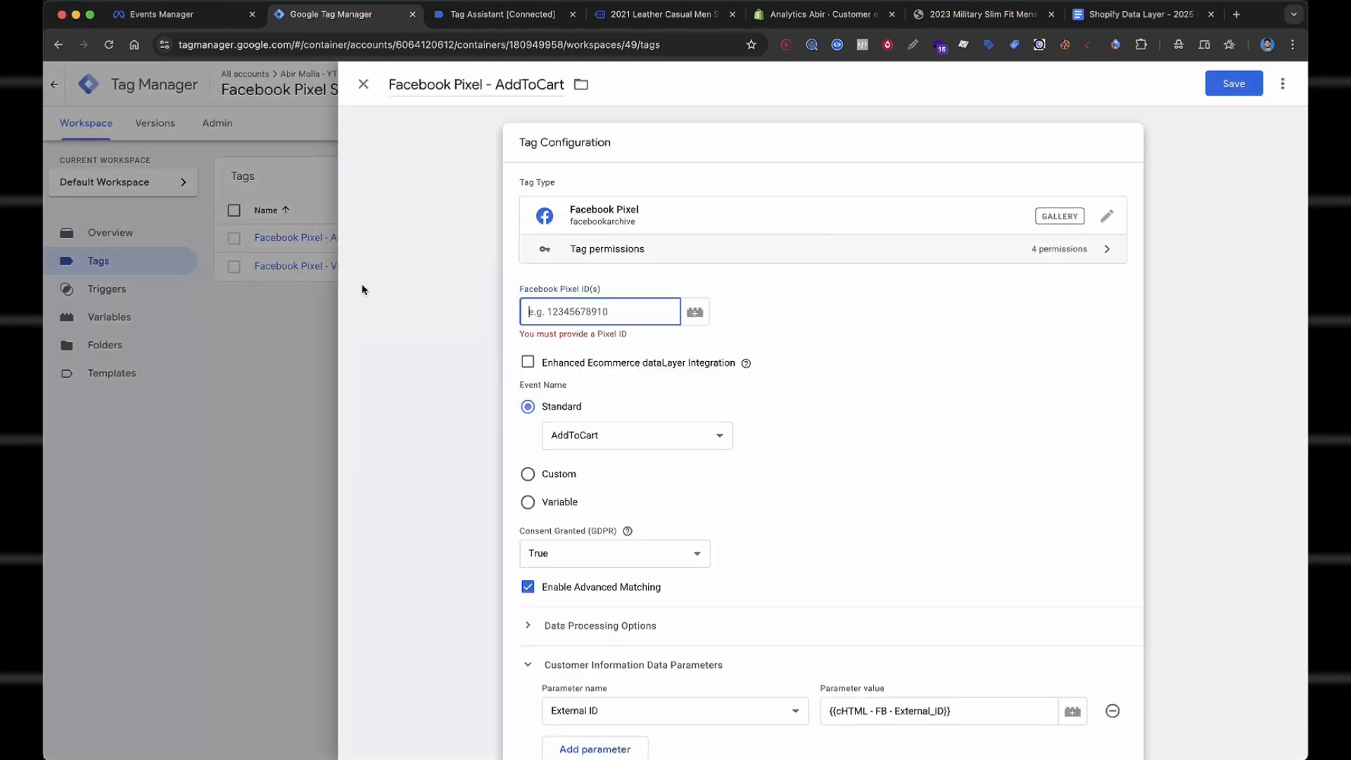
left_click(746, 362)
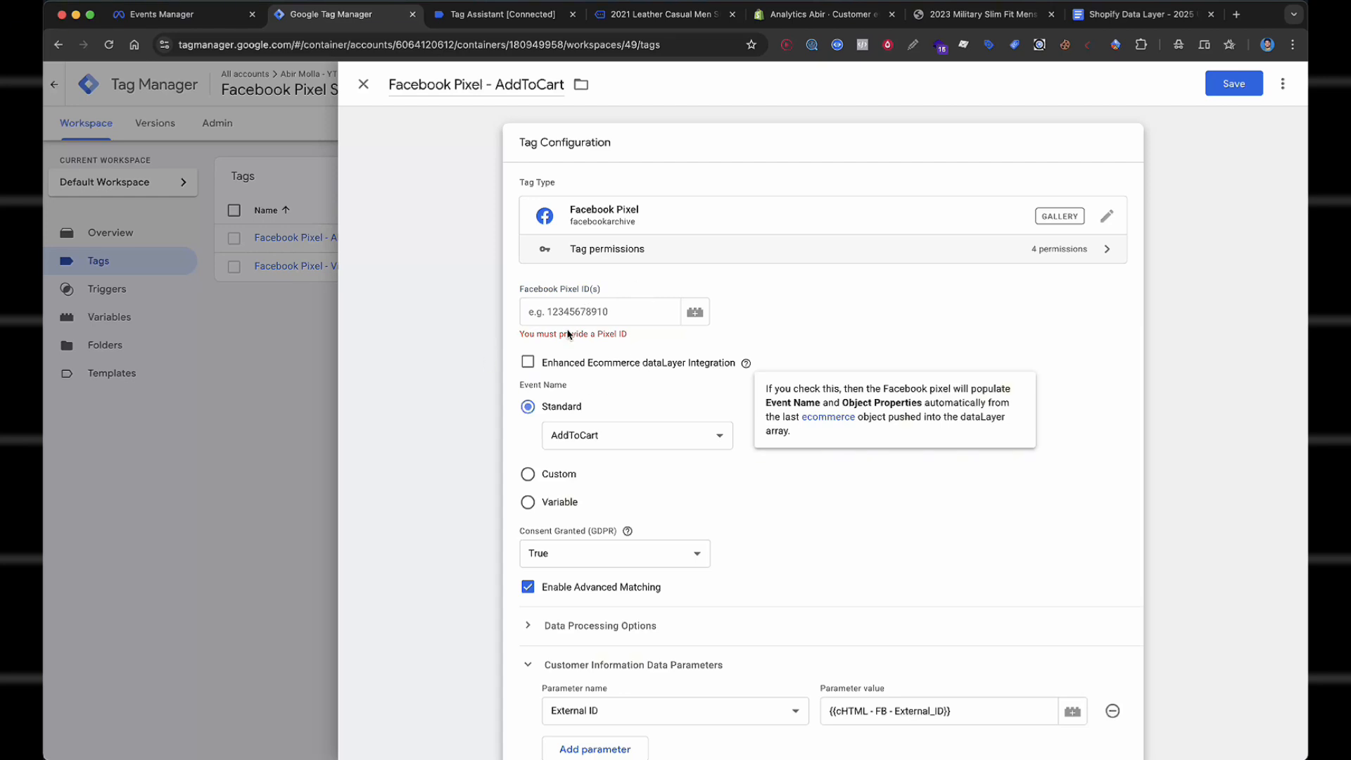
left_click(634, 314)
type("{{face")
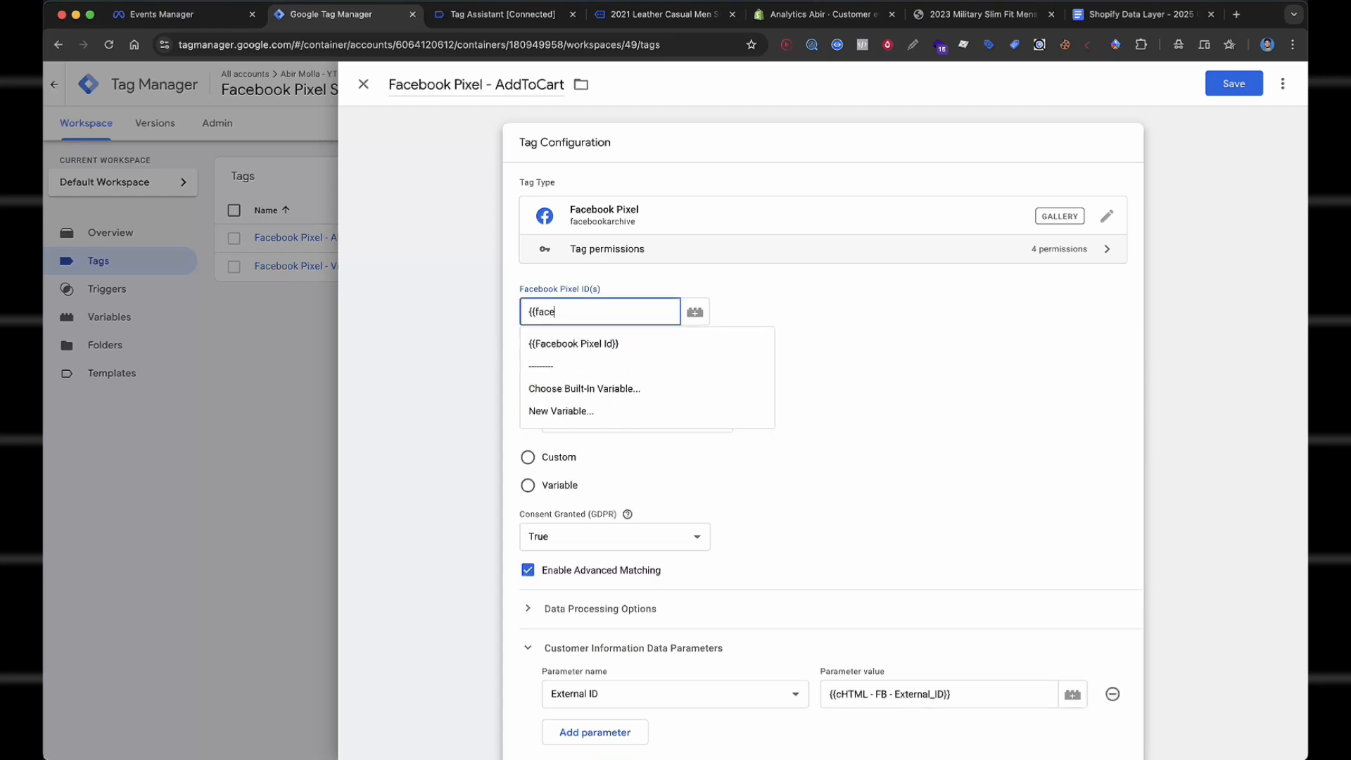
left_click(643, 344)
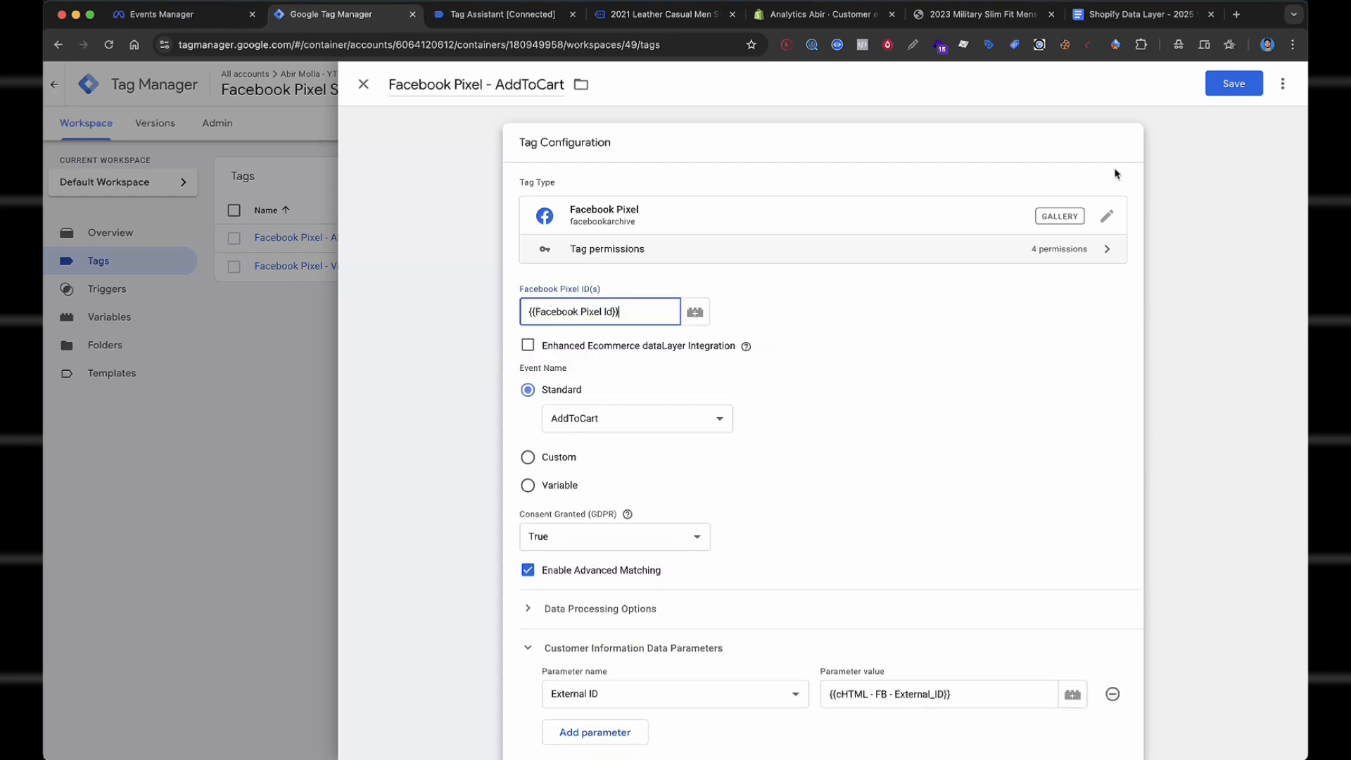
left_click(1227, 85)
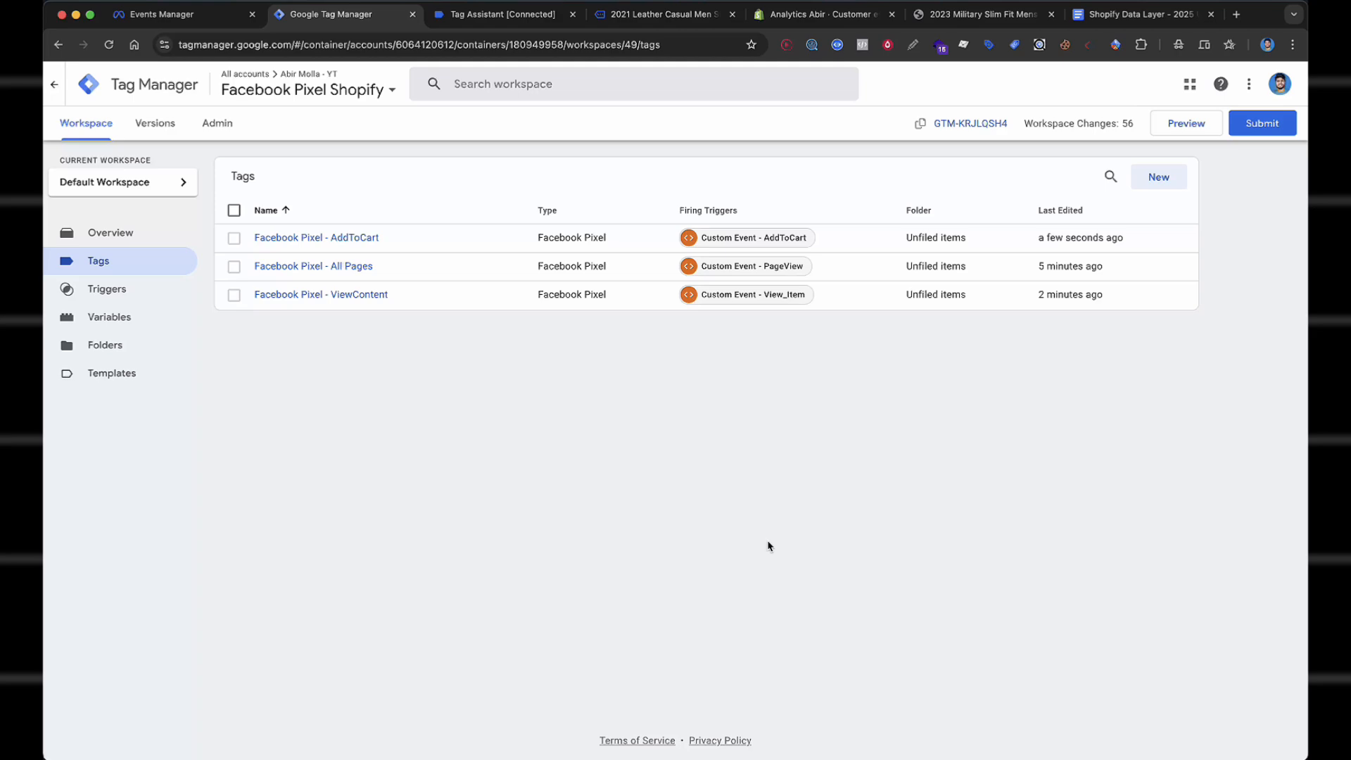
Create a new Facebook Pixel tag with Pixel ID {{Facebook Pixel Id}} and event AddPaymentInfo.
left_click(1158, 181)
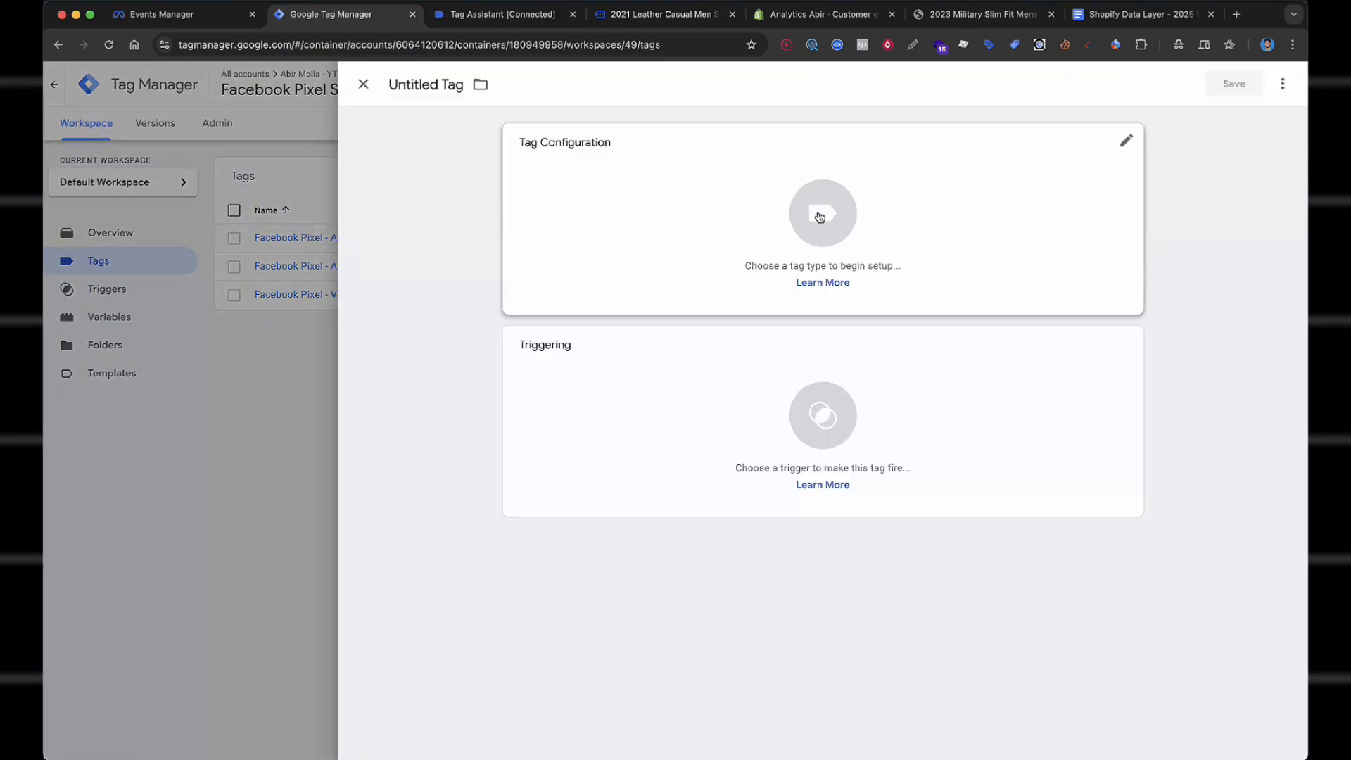
left_click(820, 217)
scroll(1108, 486, "down", 2)
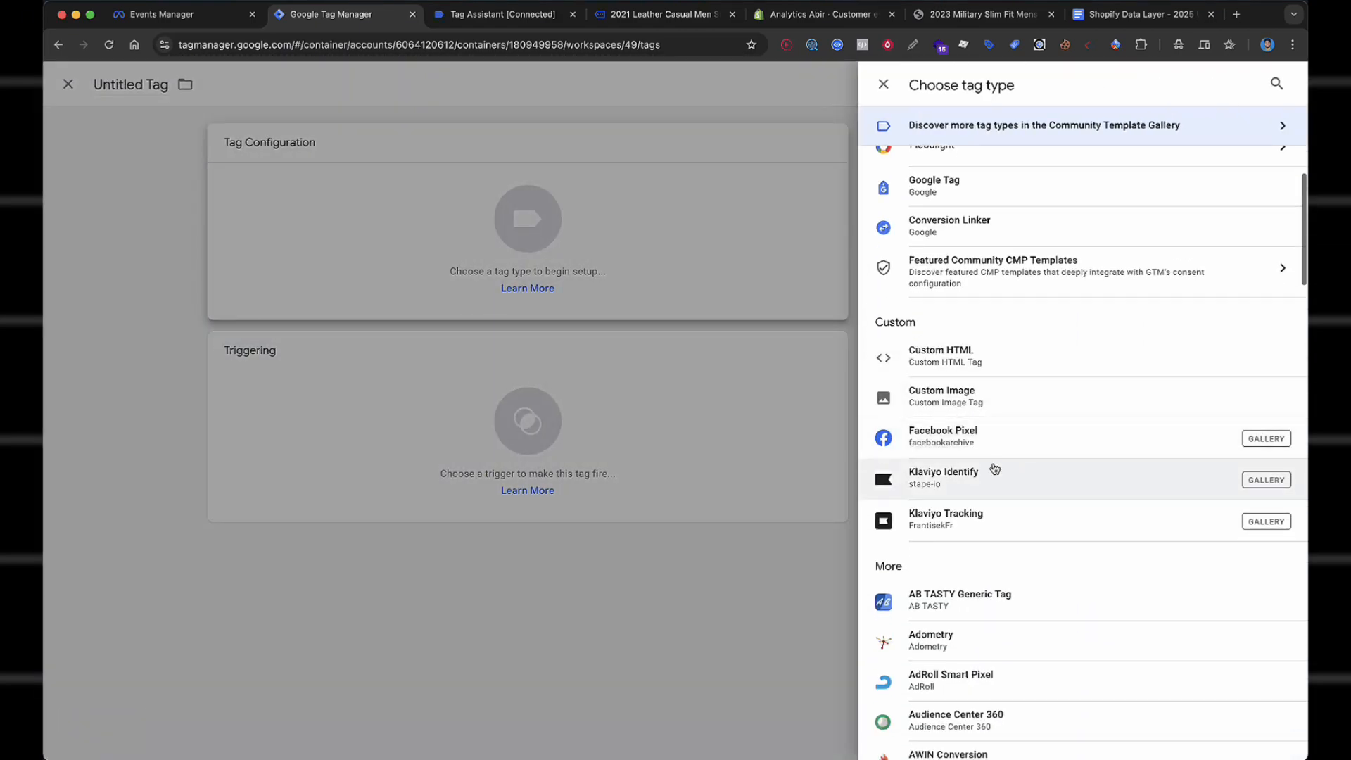
left_click(983, 438)
left_click(572, 311)
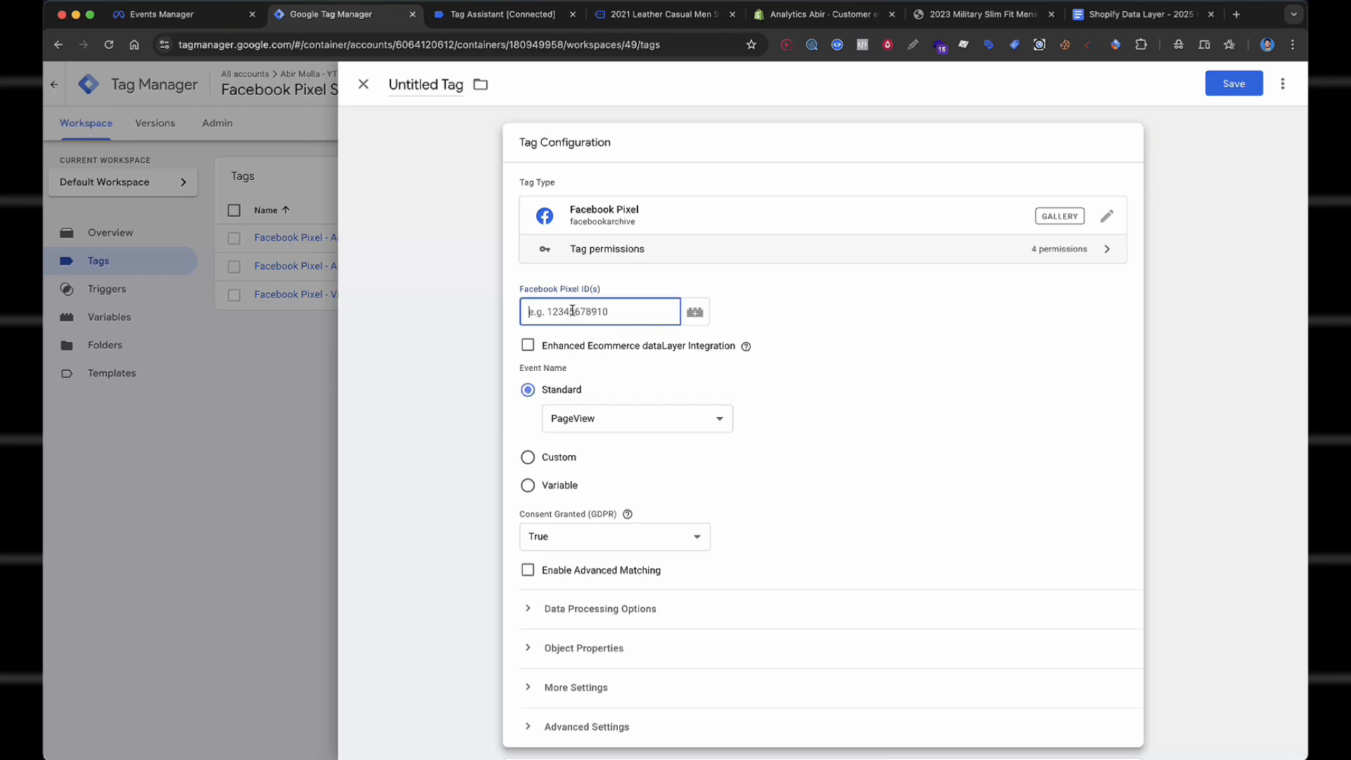
type("{{face")
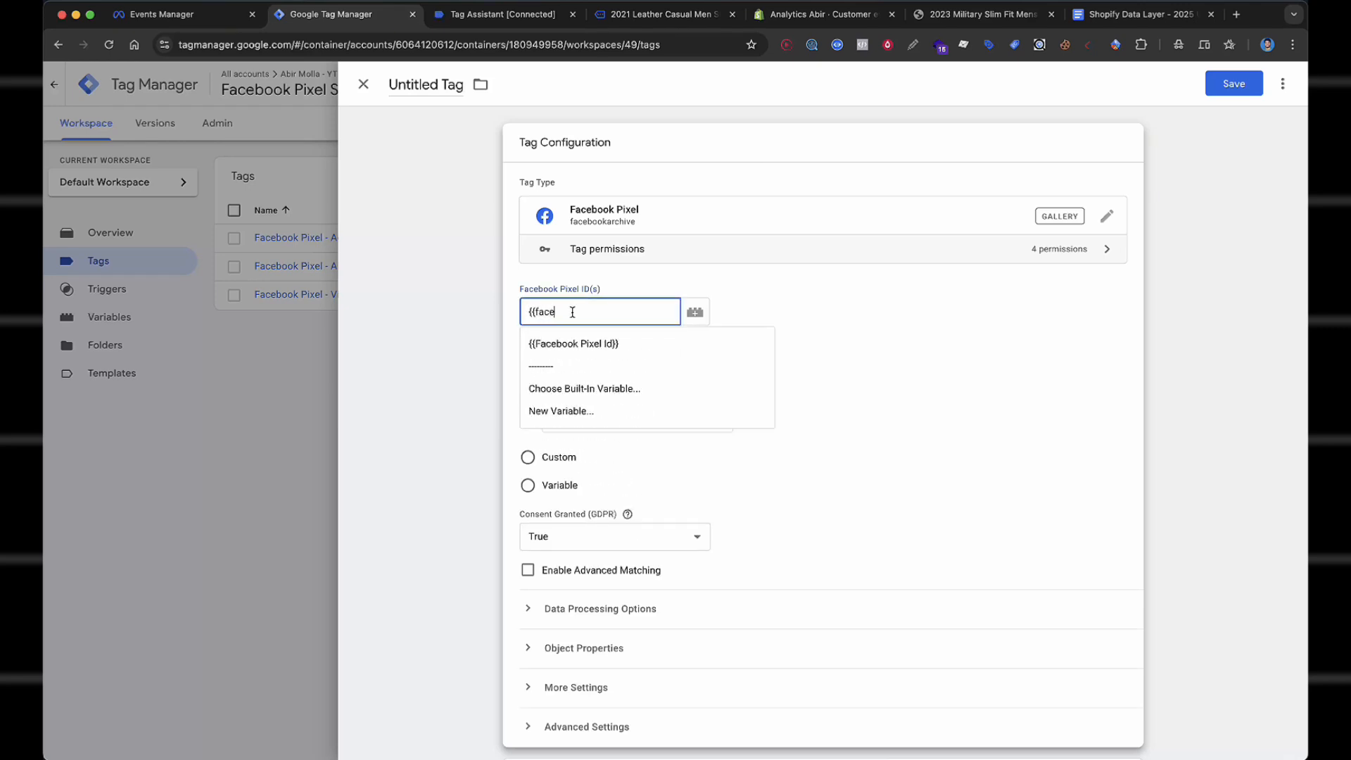
left_click(582, 343)
scroll(633, 394, "down", 1)
left_click(634, 350)
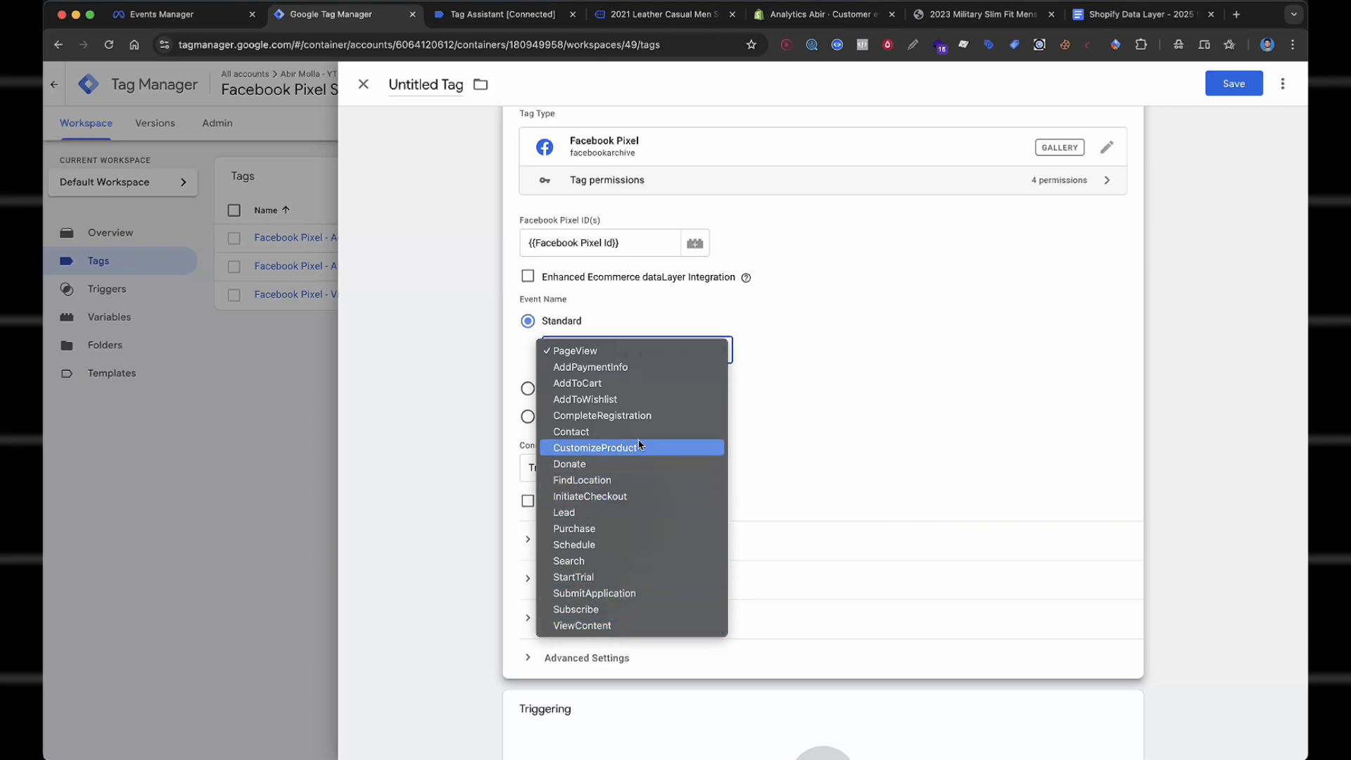
left_click(624, 367)
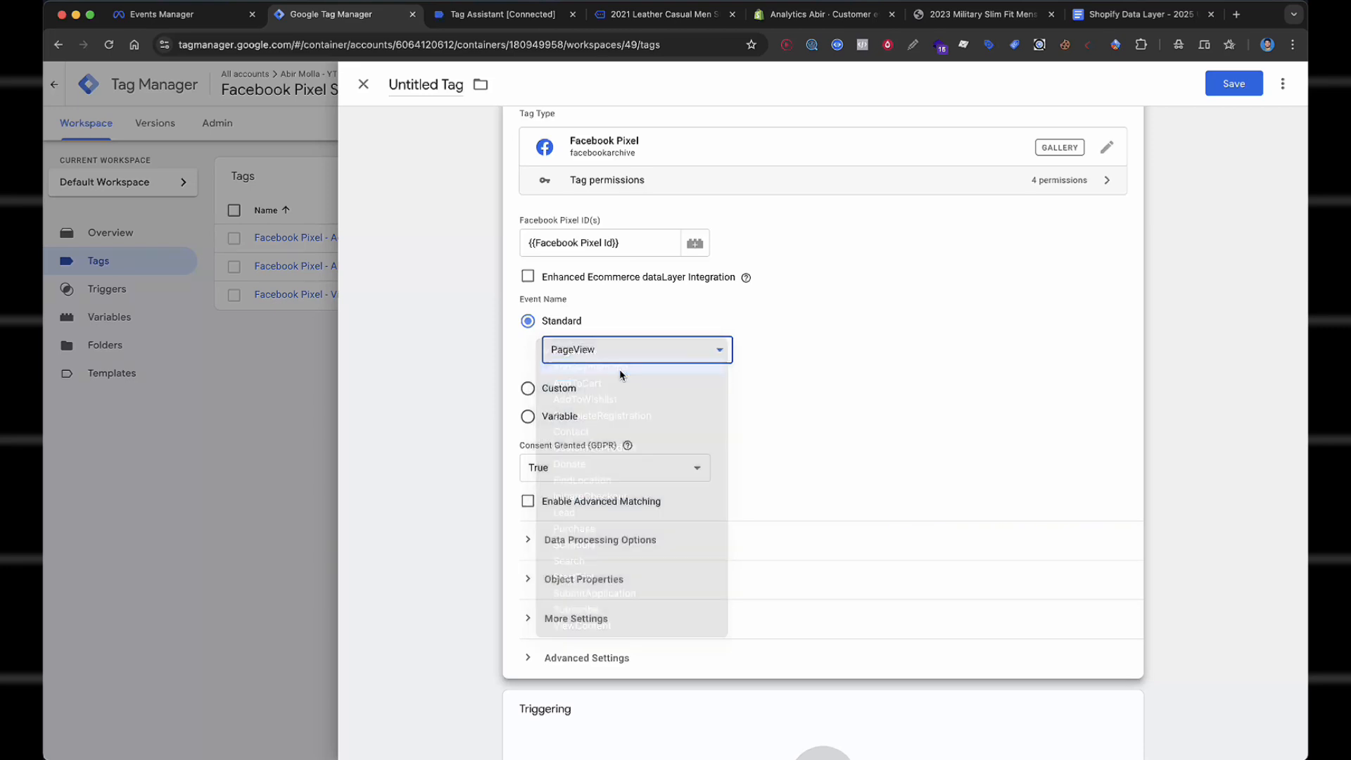
Enable advanced matching with External ID mapped to {{cHTML - FB - External_ID}}, and expand Object Properties.
scroll(836, 350, "down", 4)
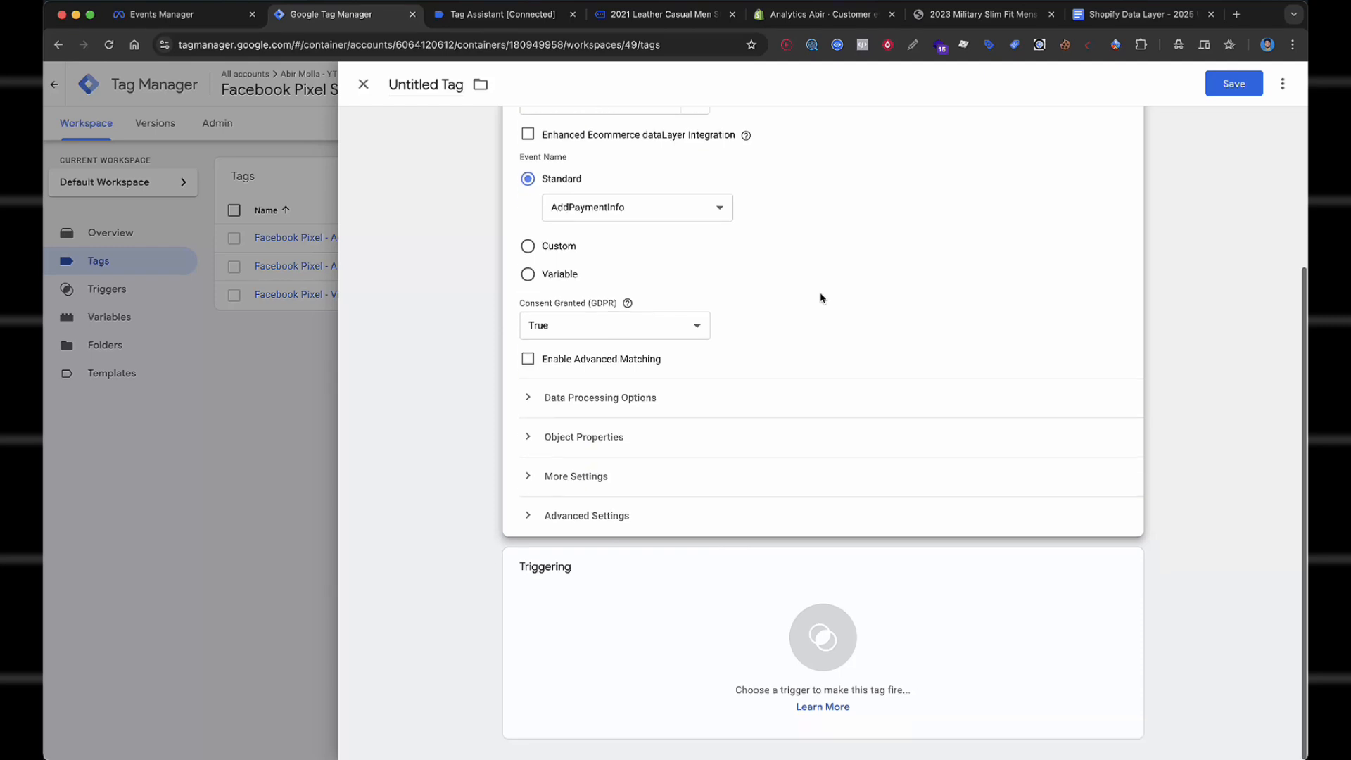
left_click(573, 361)
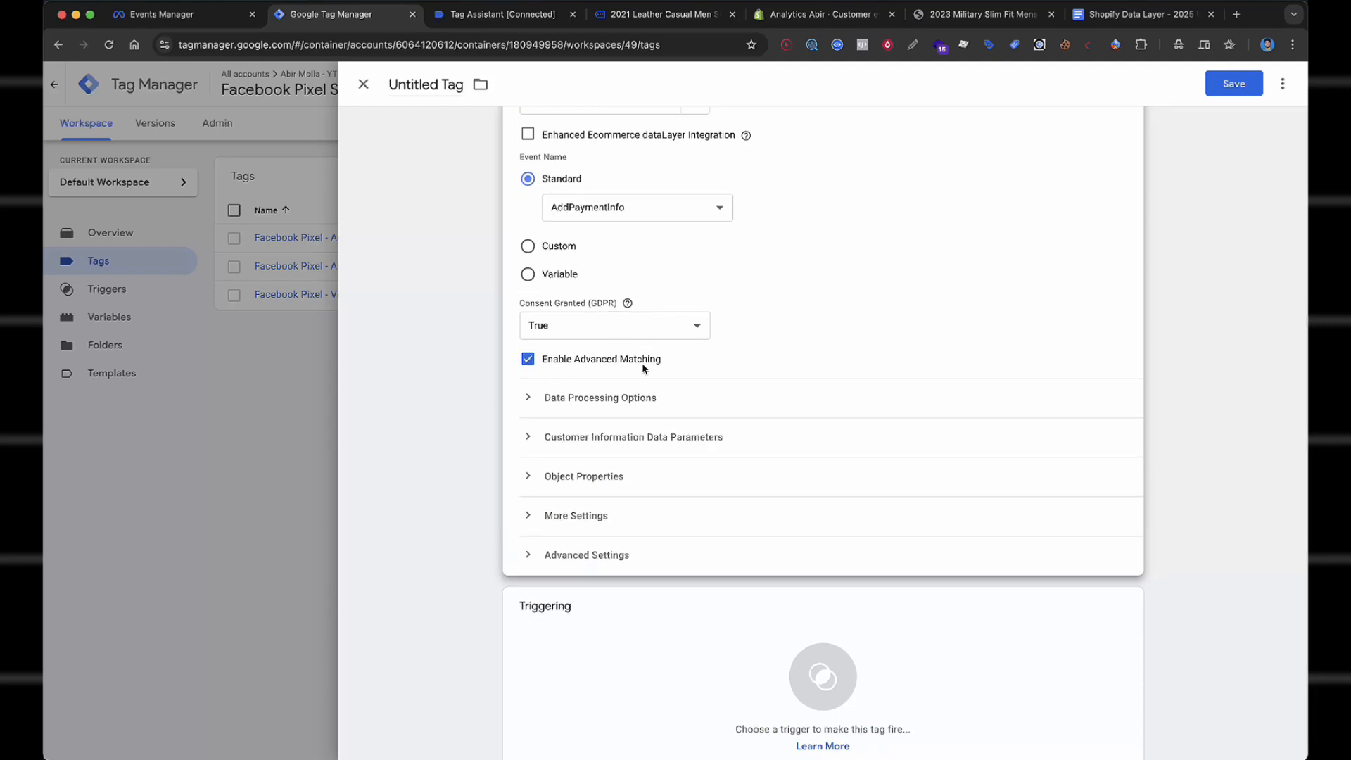
left_click(670, 439)
left_click(620, 501)
left_click(682, 493)
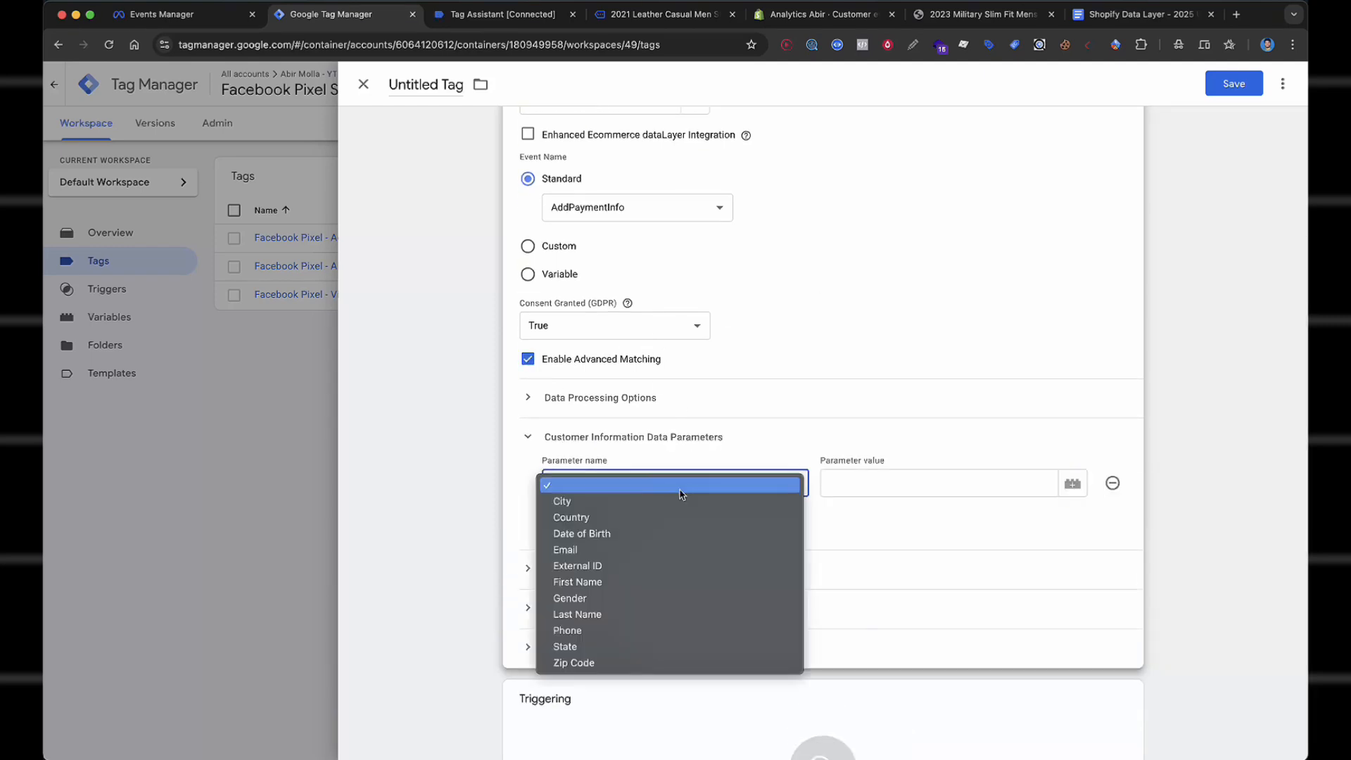
left_click(597, 566)
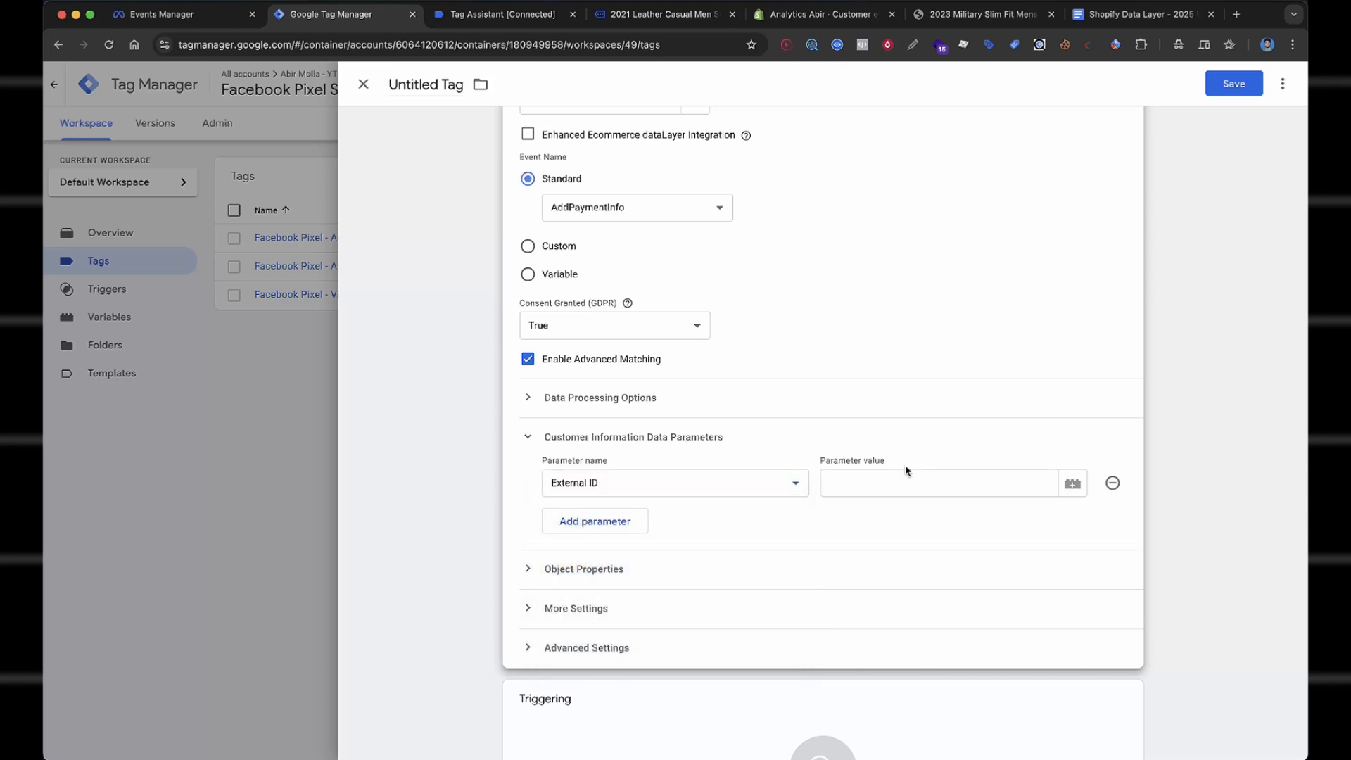
left_click(906, 481)
type("{{exter")
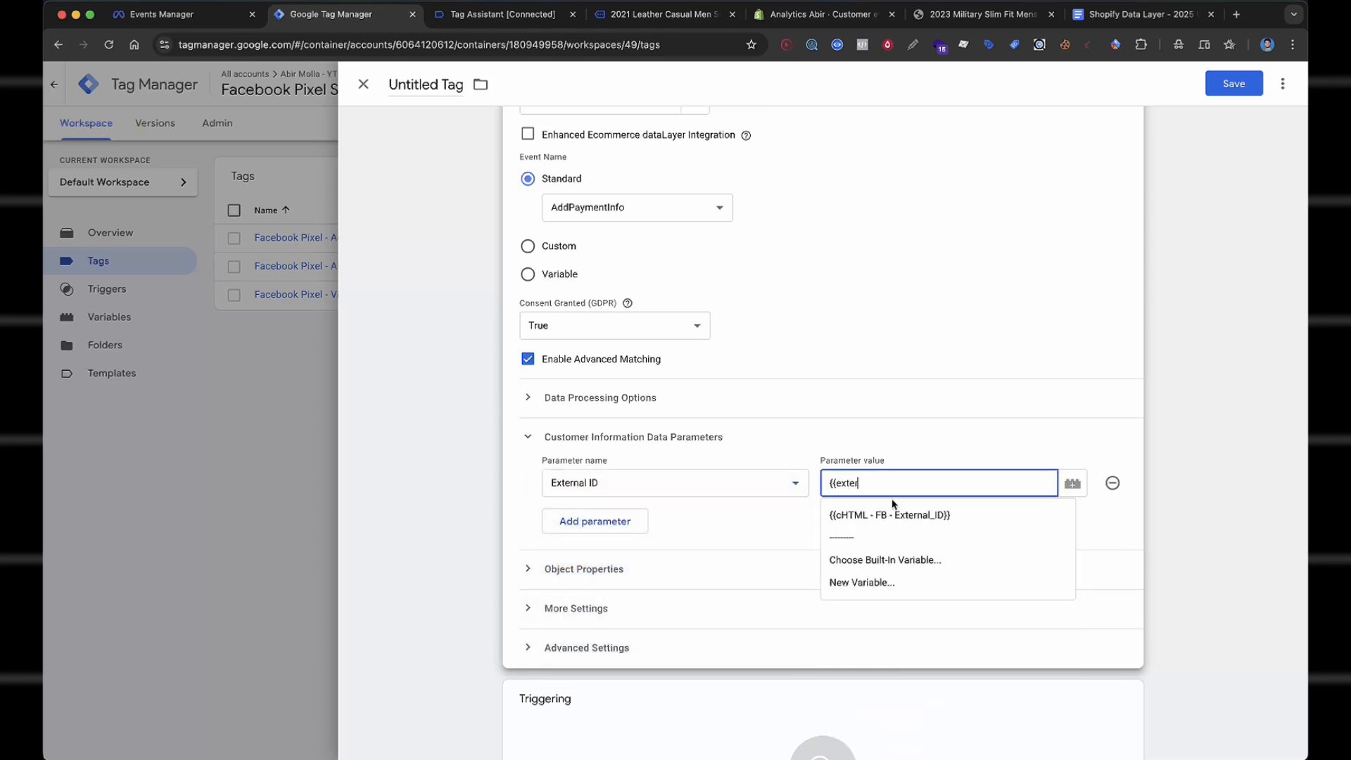
left_click(894, 512)
left_click(596, 569)
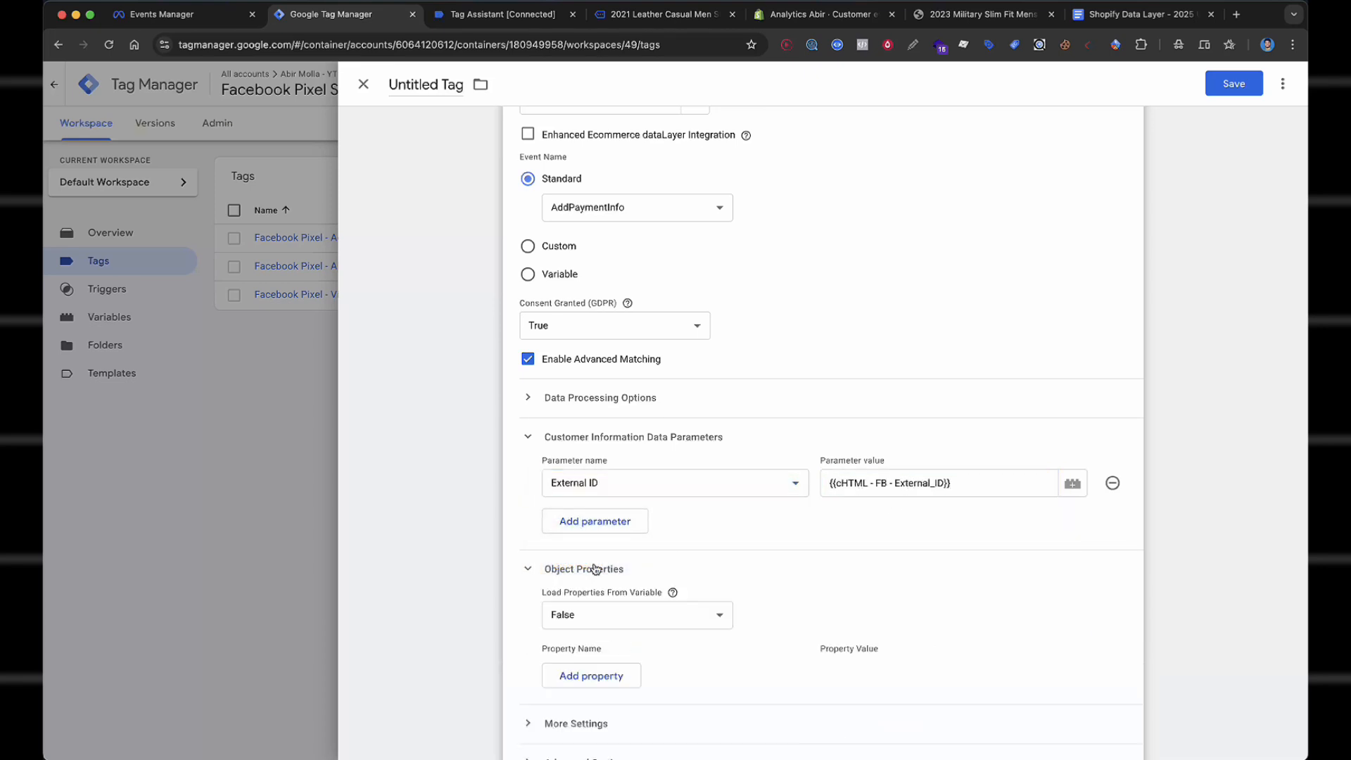
scroll(596, 569, "down", 4)
Add six object property rows named content_types, content_ids and content_name.
left_click(591, 427)
left_click(604, 462)
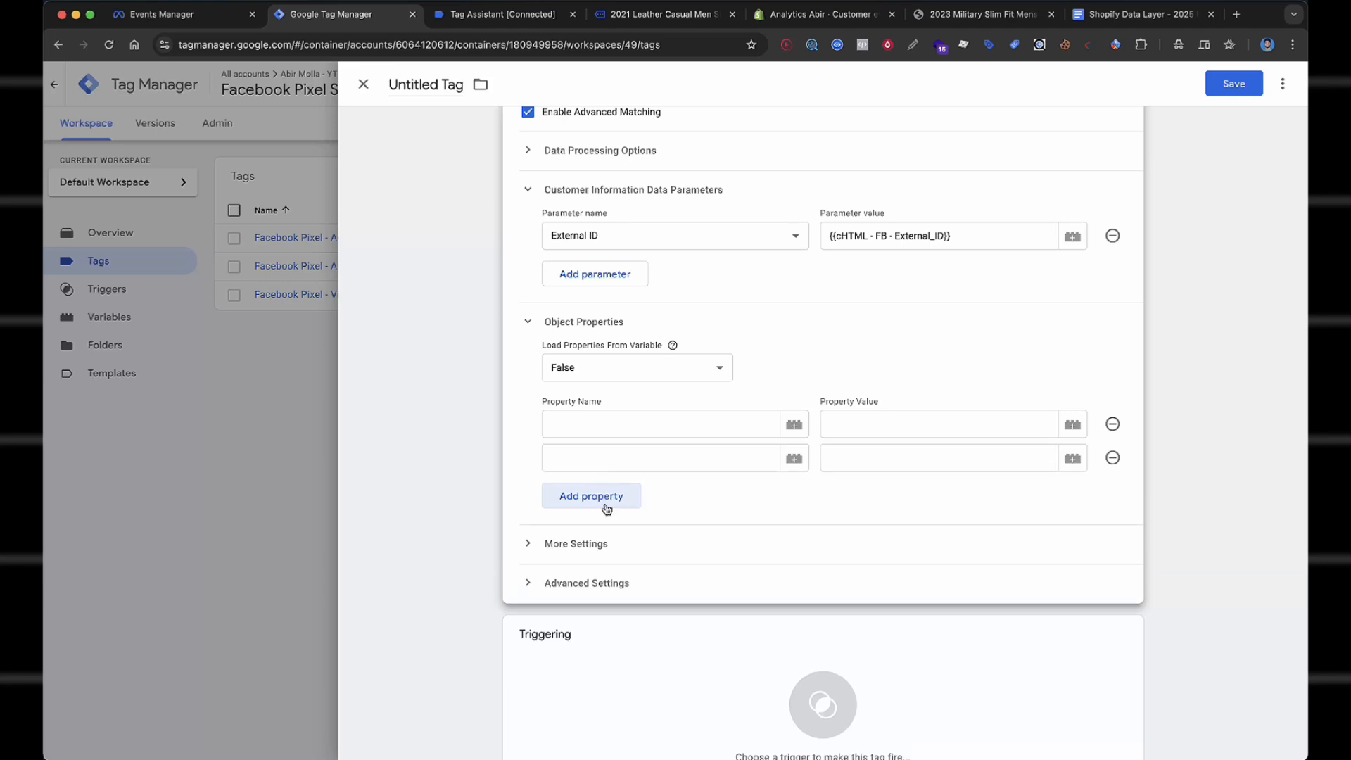
left_click(605, 505)
left_click(610, 539)
left_click(611, 570)
left_click(609, 600)
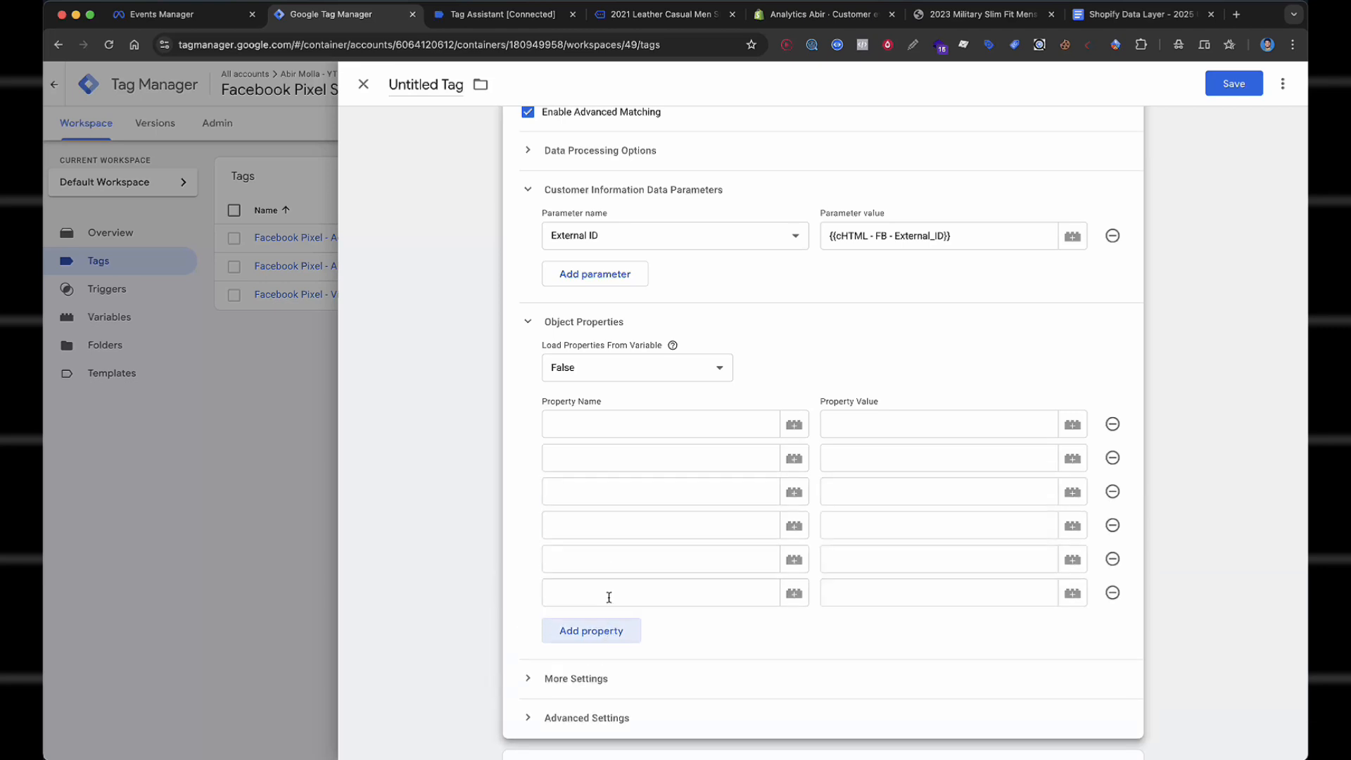
left_click(604, 428)
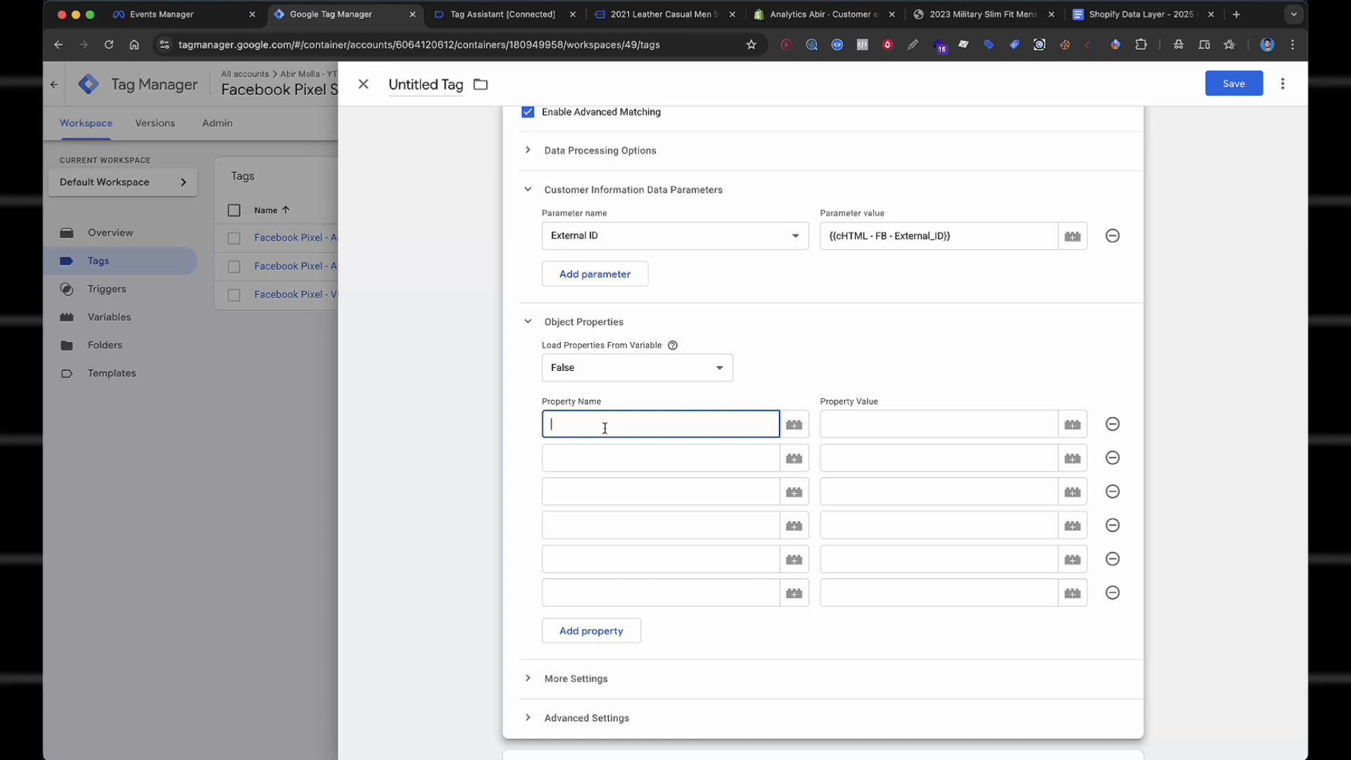
type("content_types")
left_click(588, 447)
type("cont")
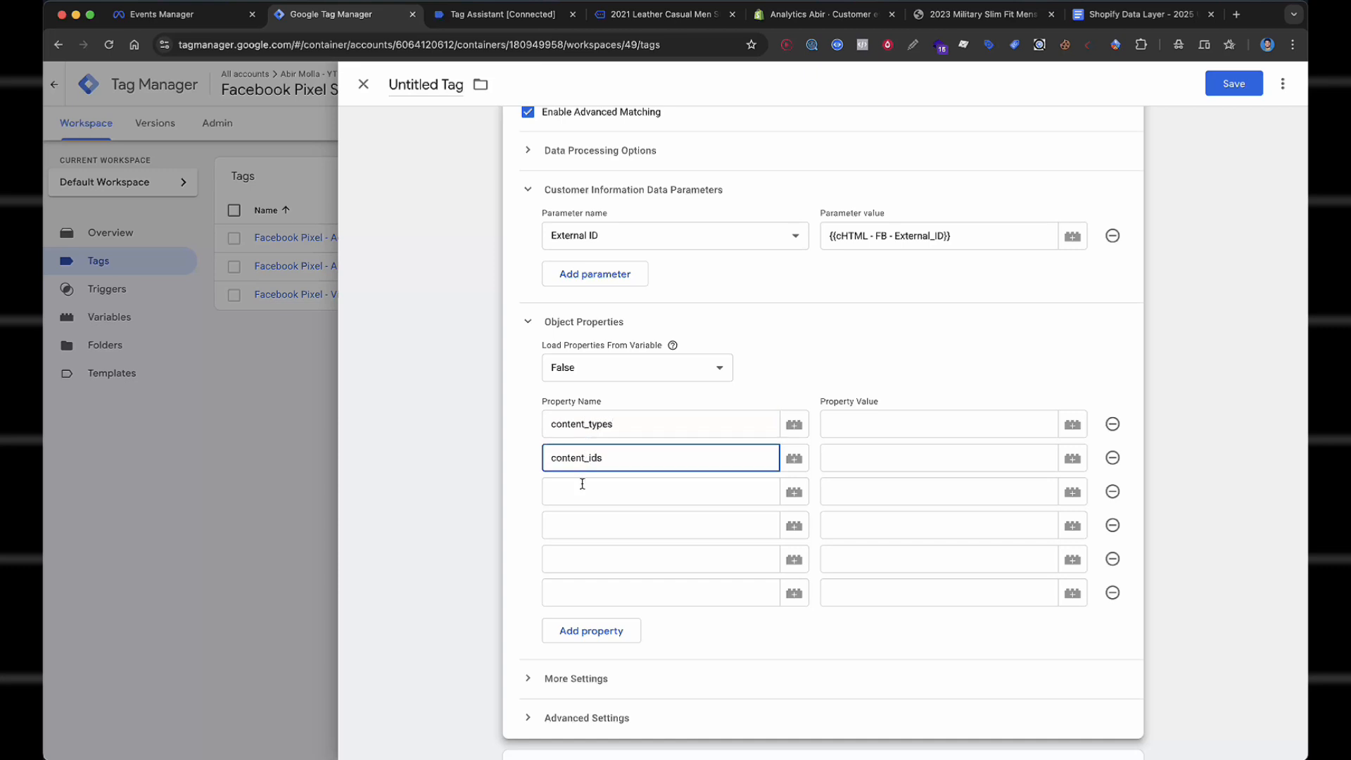
left_click(582, 484)
type("content_name")
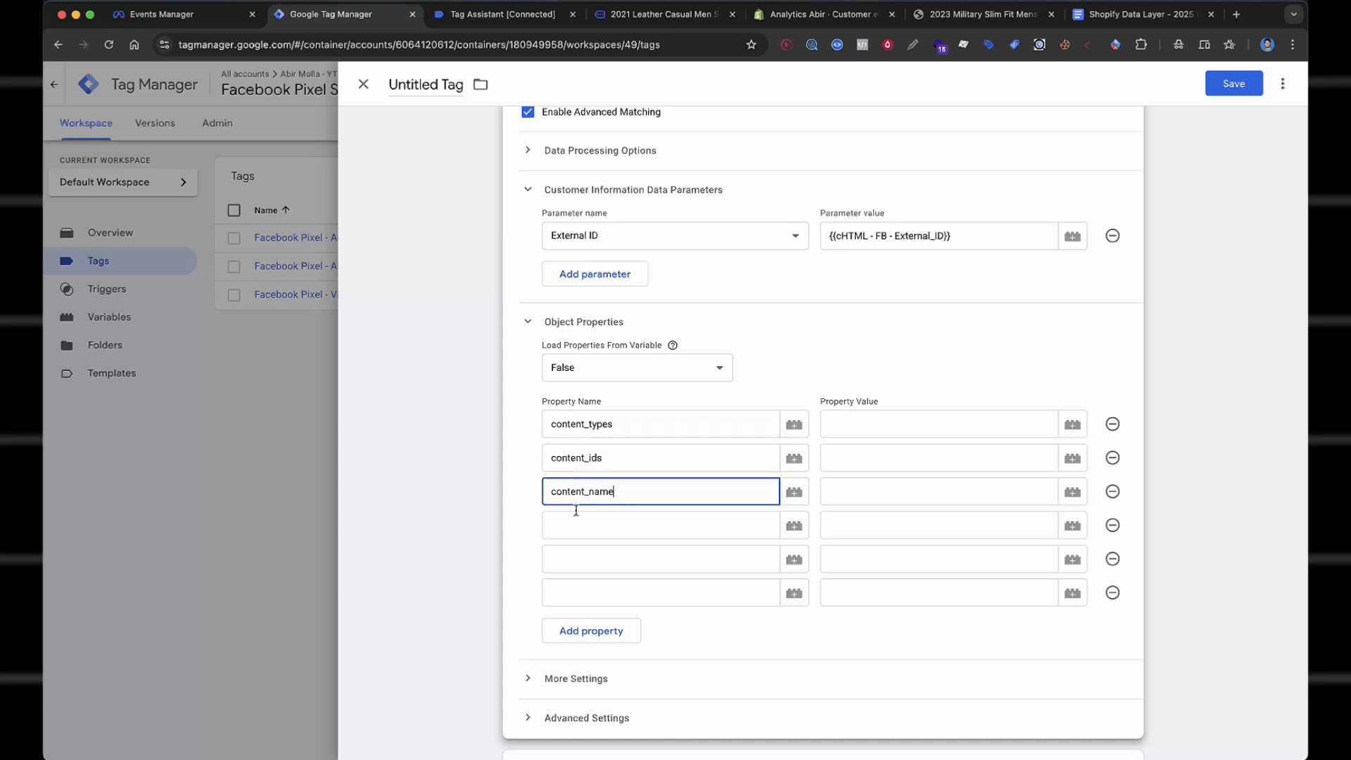
Add the property names content_category, content, value, currency and num_items.
left_click(577, 521)
type("content_ca")
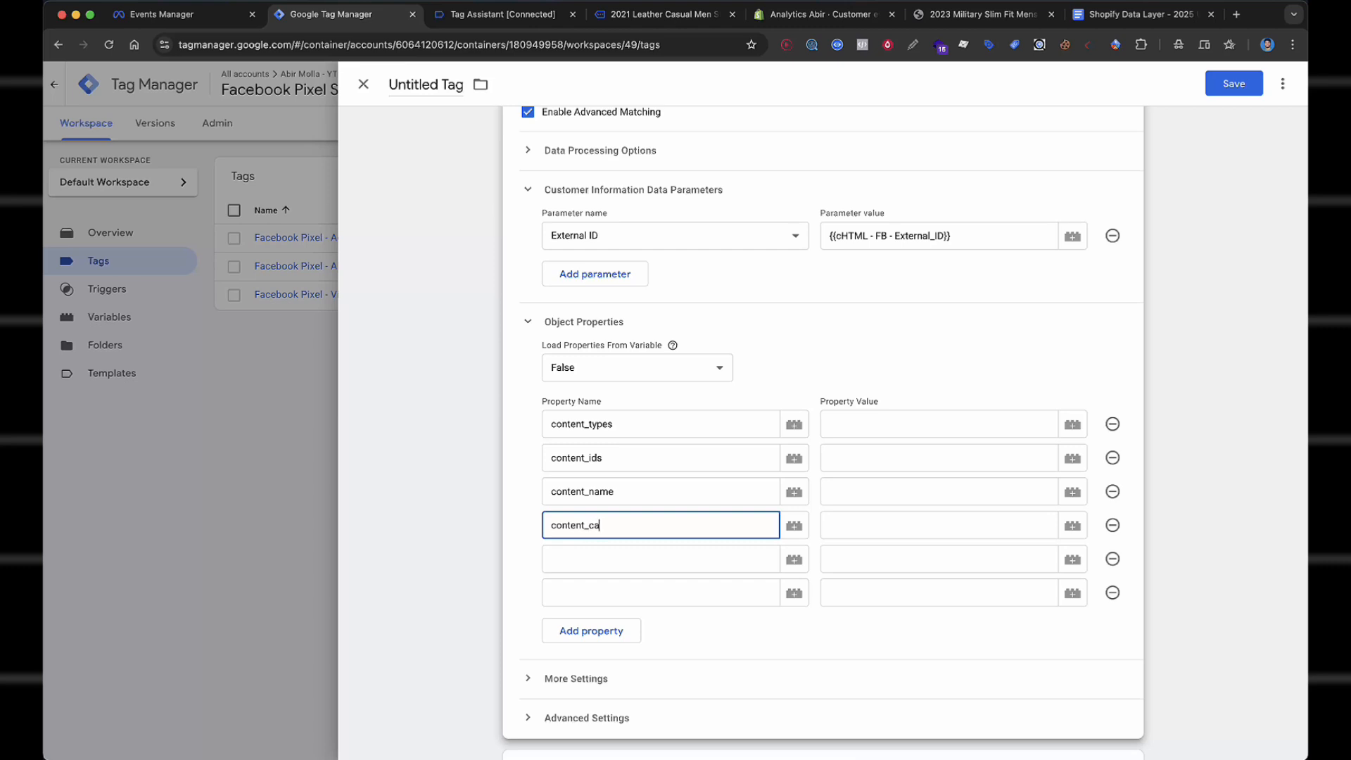
type("teforygory")
left_click(576, 558)
type("c")
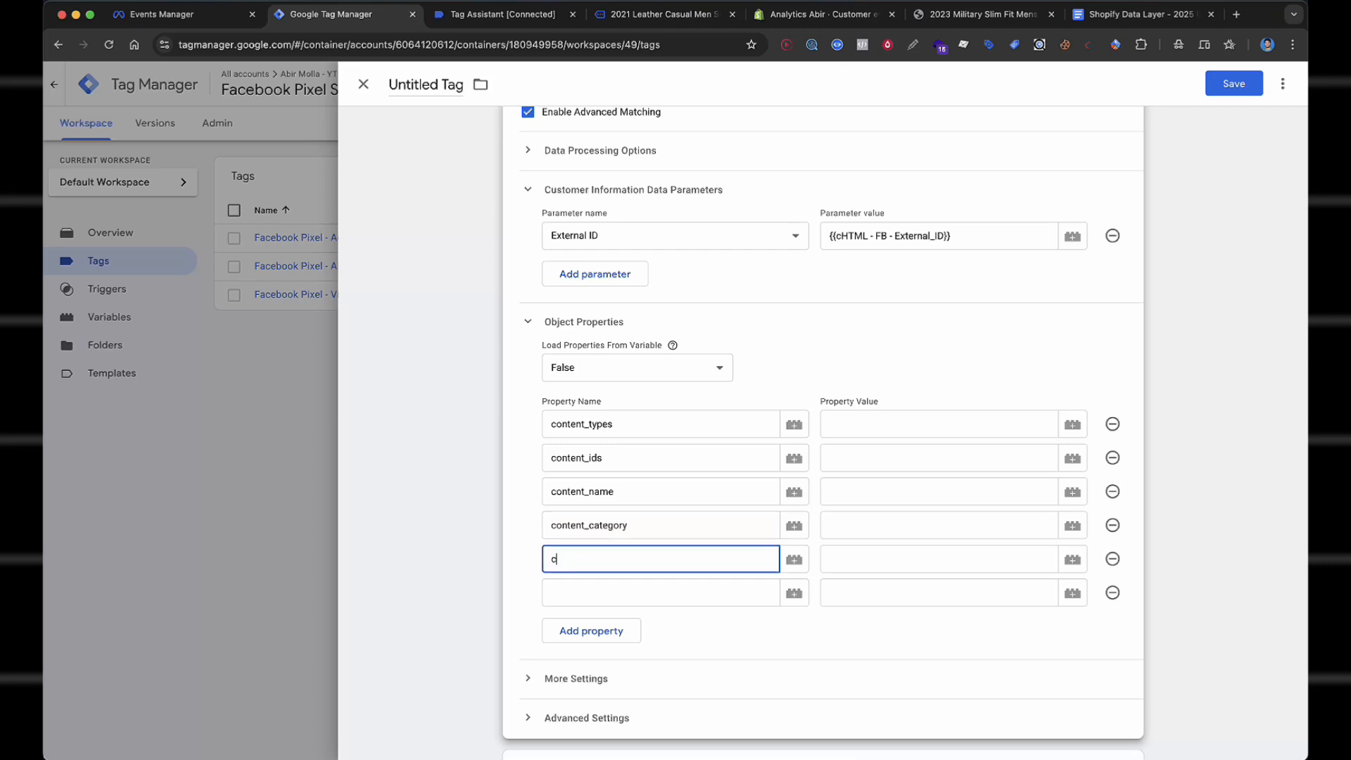
type("ontent")
left_click(561, 593)
type("value")
left_click(564, 626)
type("c")
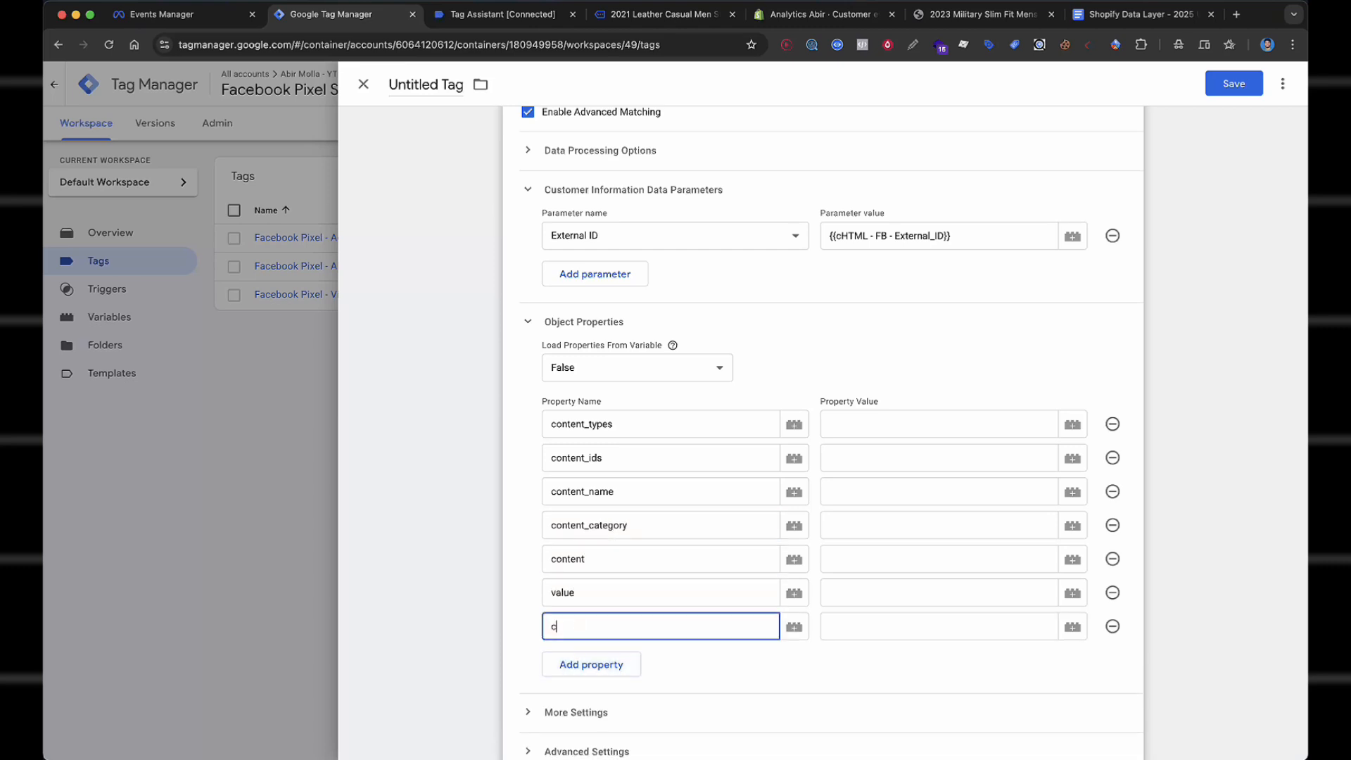
type("urrency")
left_click(592, 665)
left_click(591, 662)
type("num")
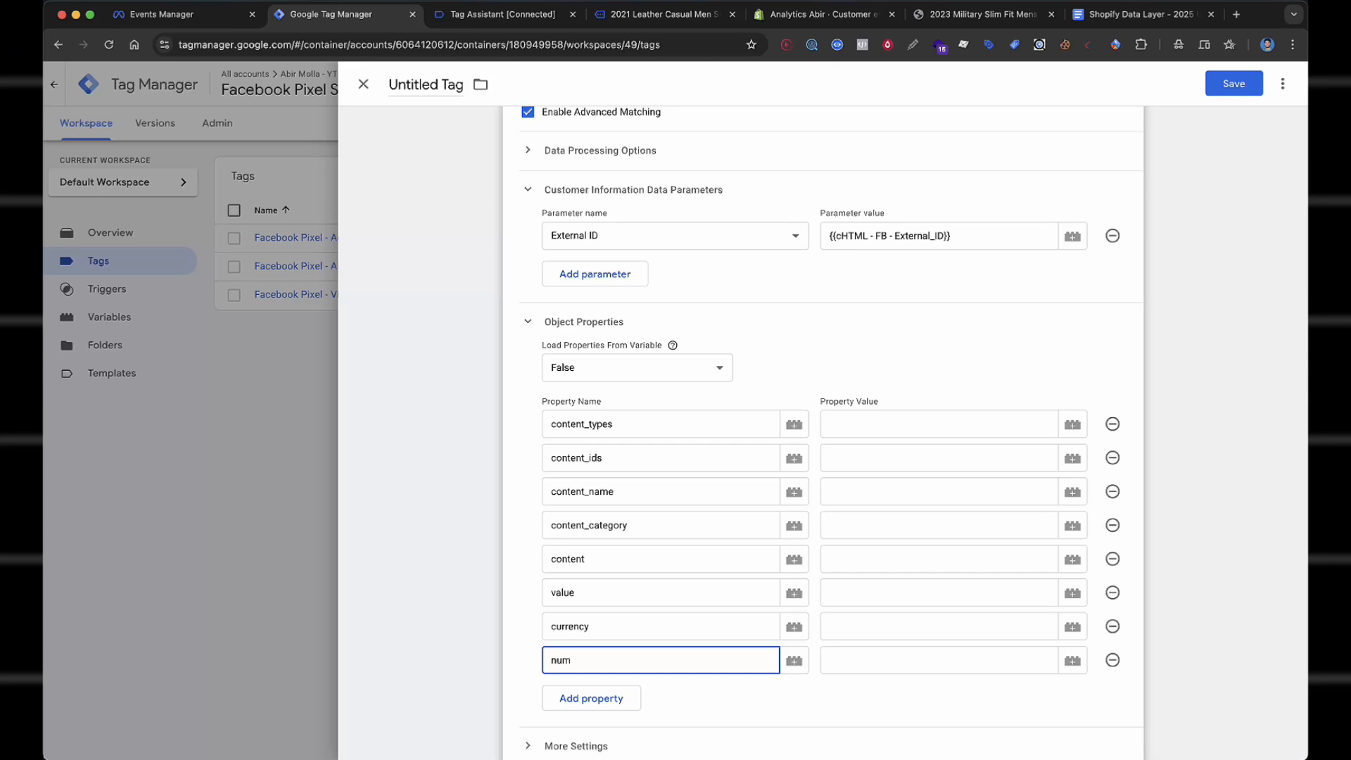
type("_items")
scroll(634, 422, "down", 3)
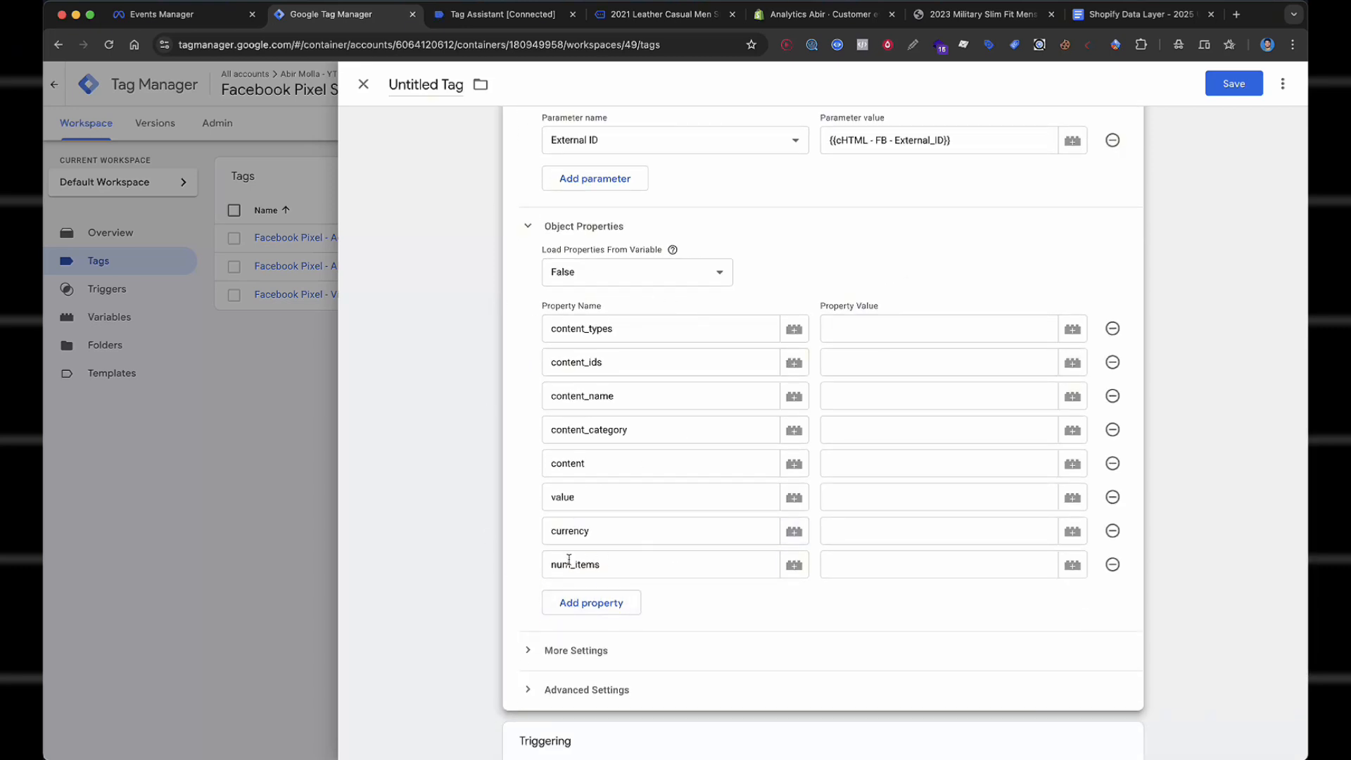
double_click(631, 567)
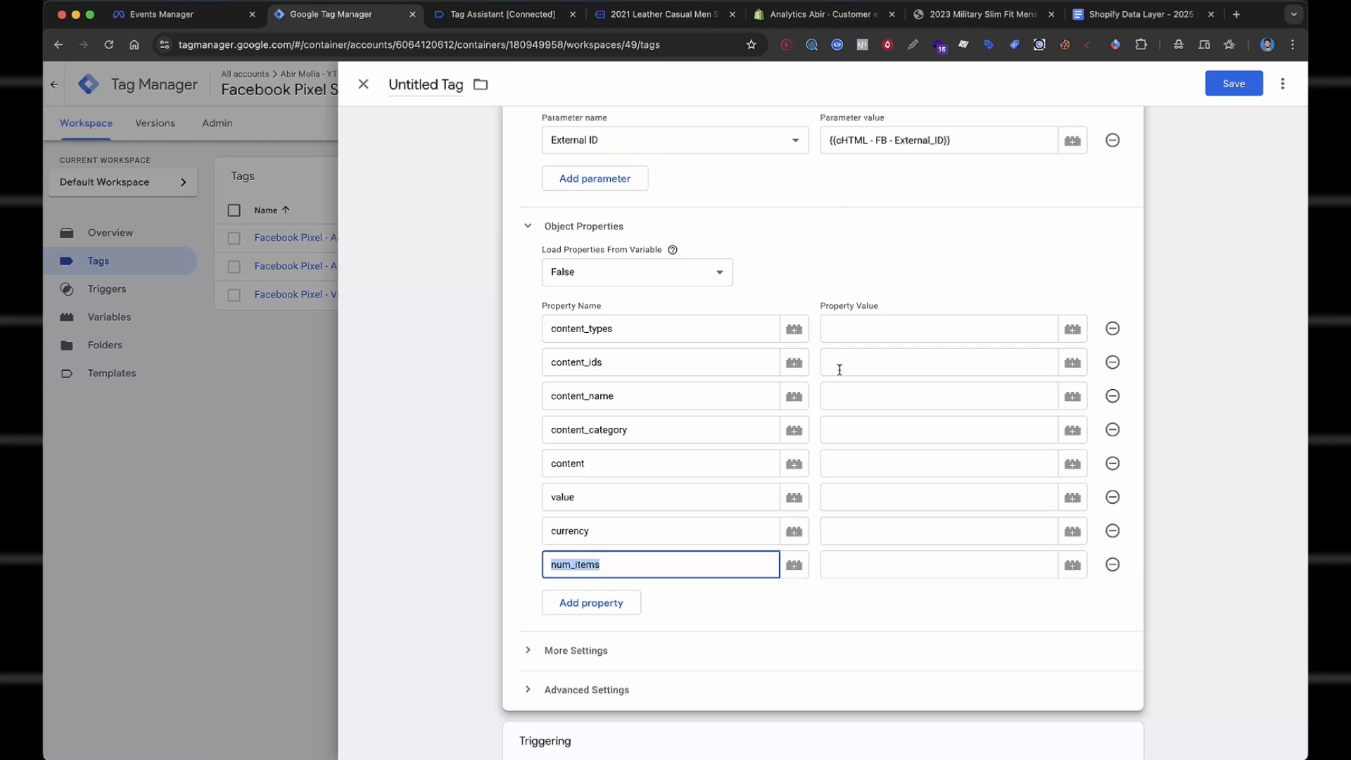
Map num_items, content_types, content_ids and content_name to the Num Quantity, Content_Type, Content_ids and Content_Name variables.
left_click(882, 560)
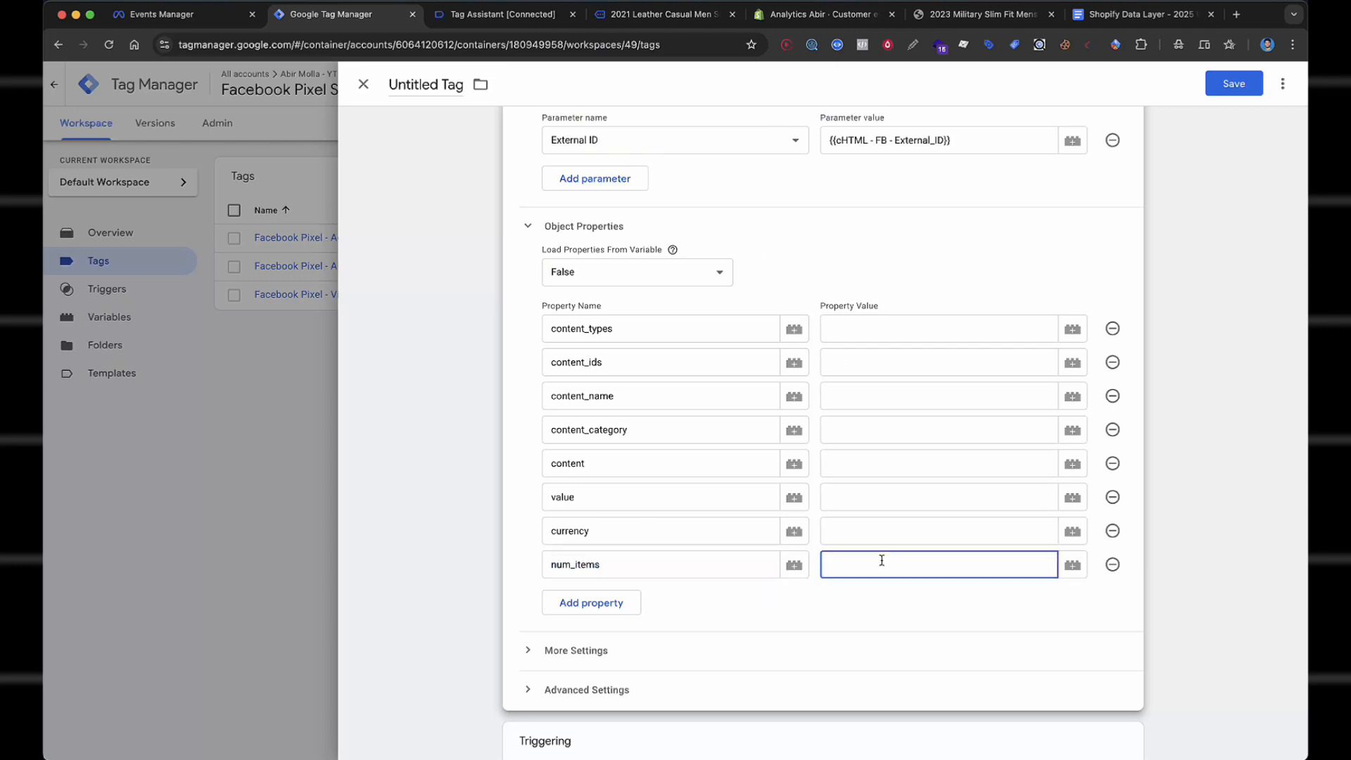
type("{{num")
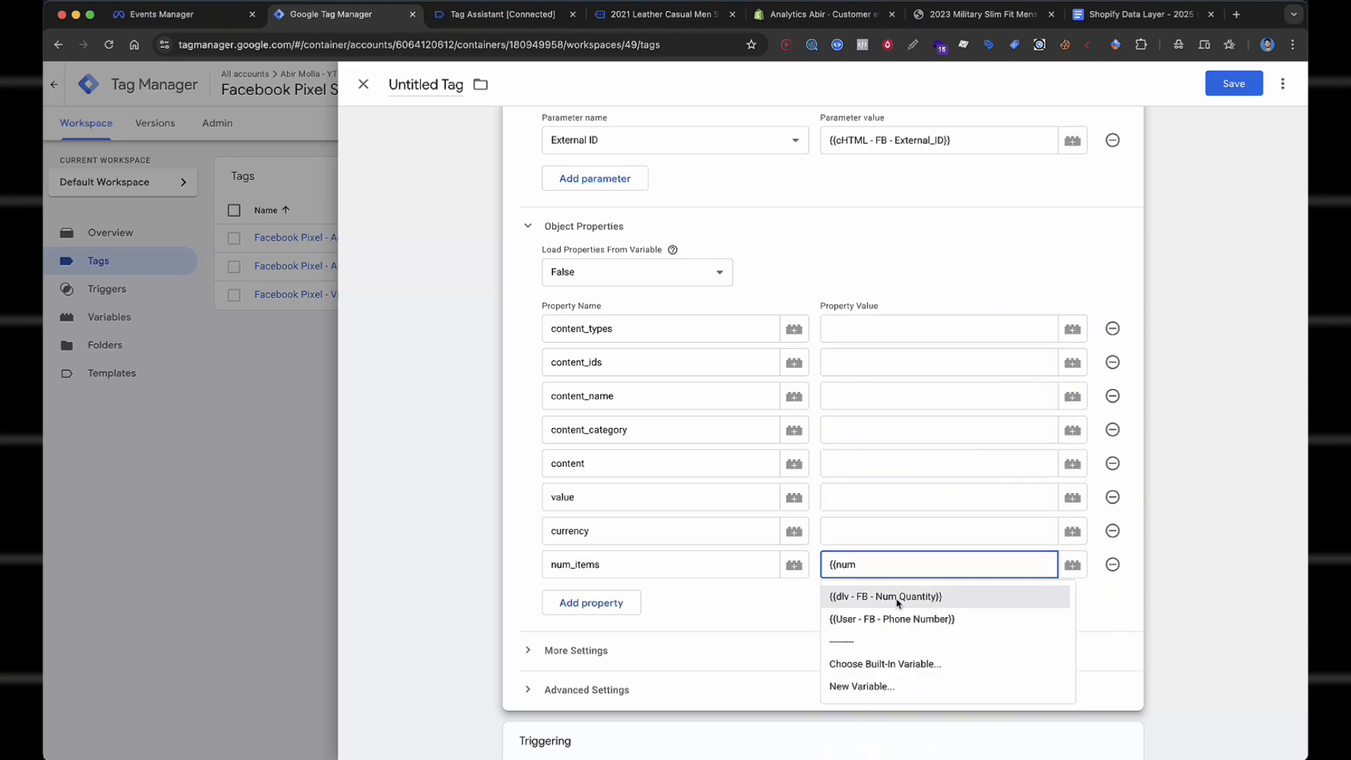
left_click(899, 604)
left_click(923, 598)
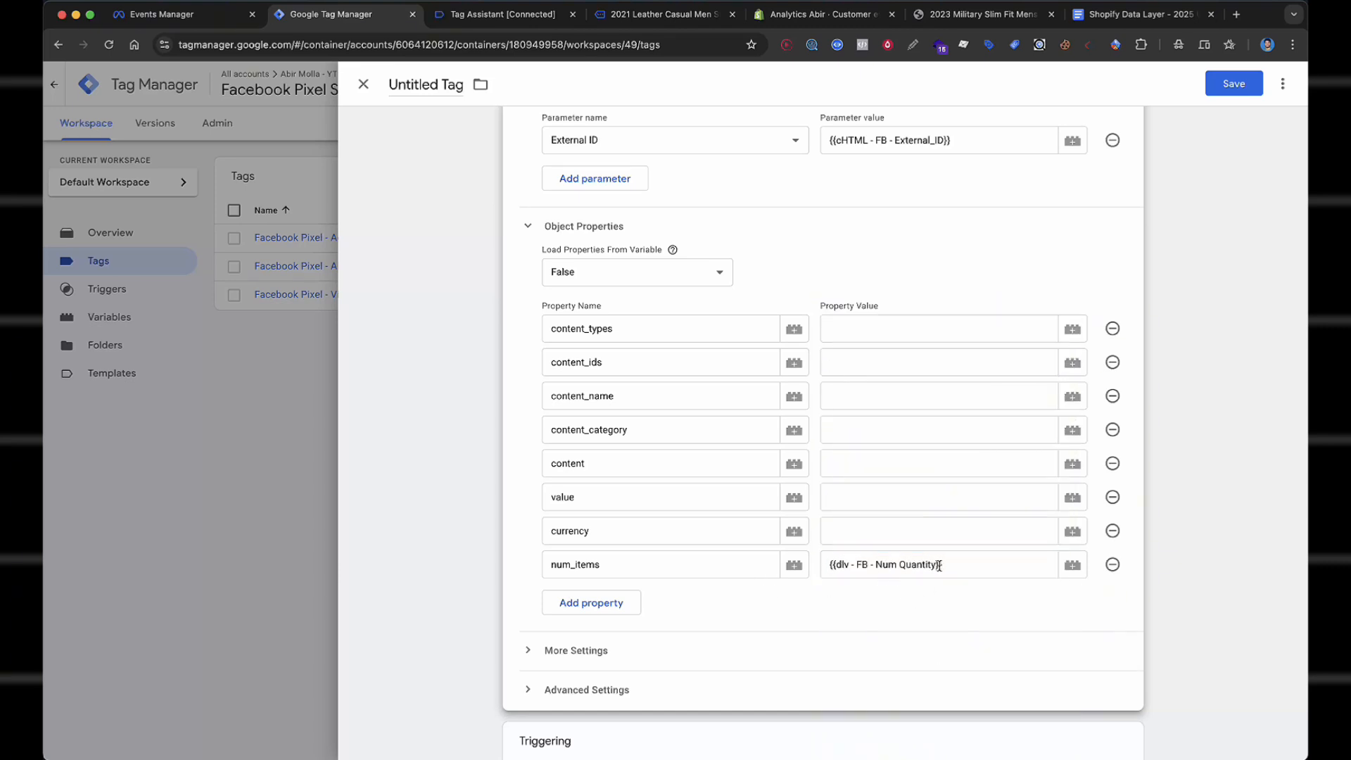
left_click(905, 337)
type("{{cont")
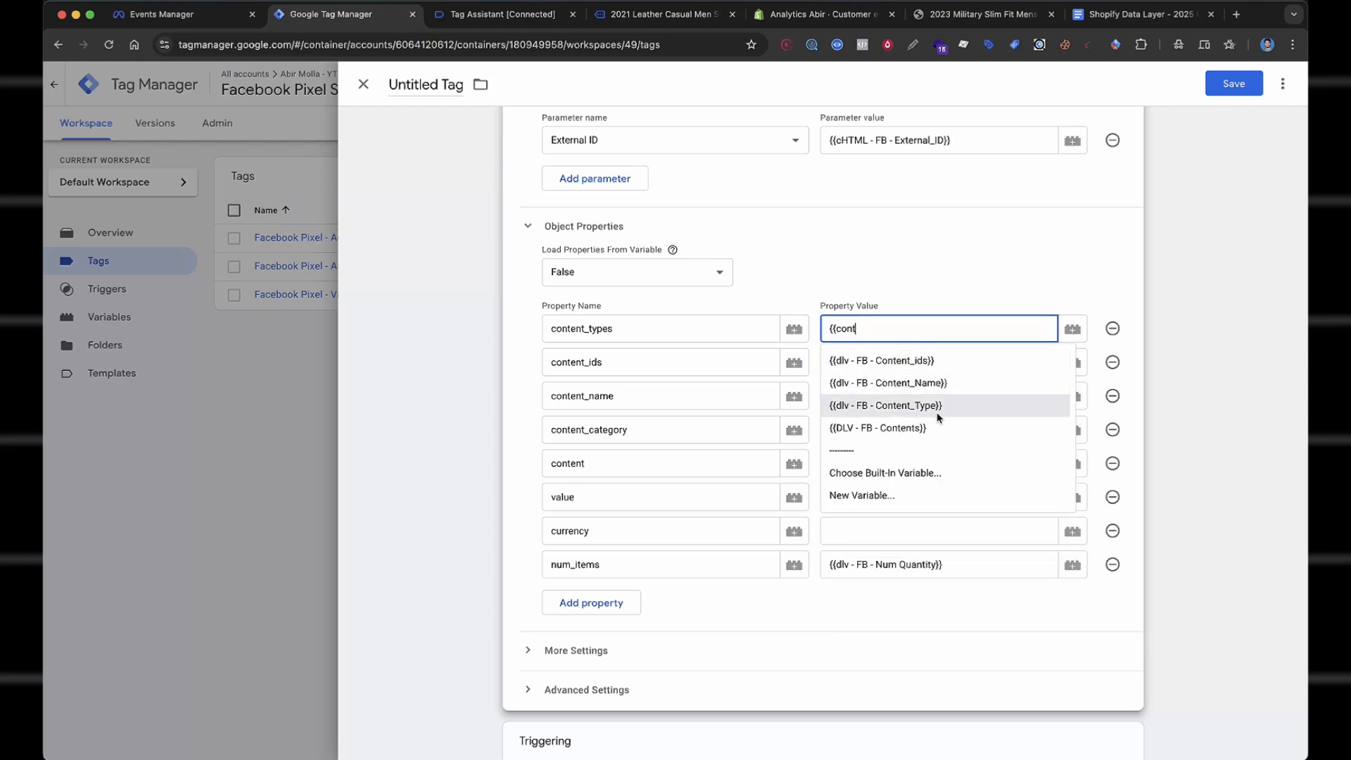
left_click(938, 407)
left_click(913, 373)
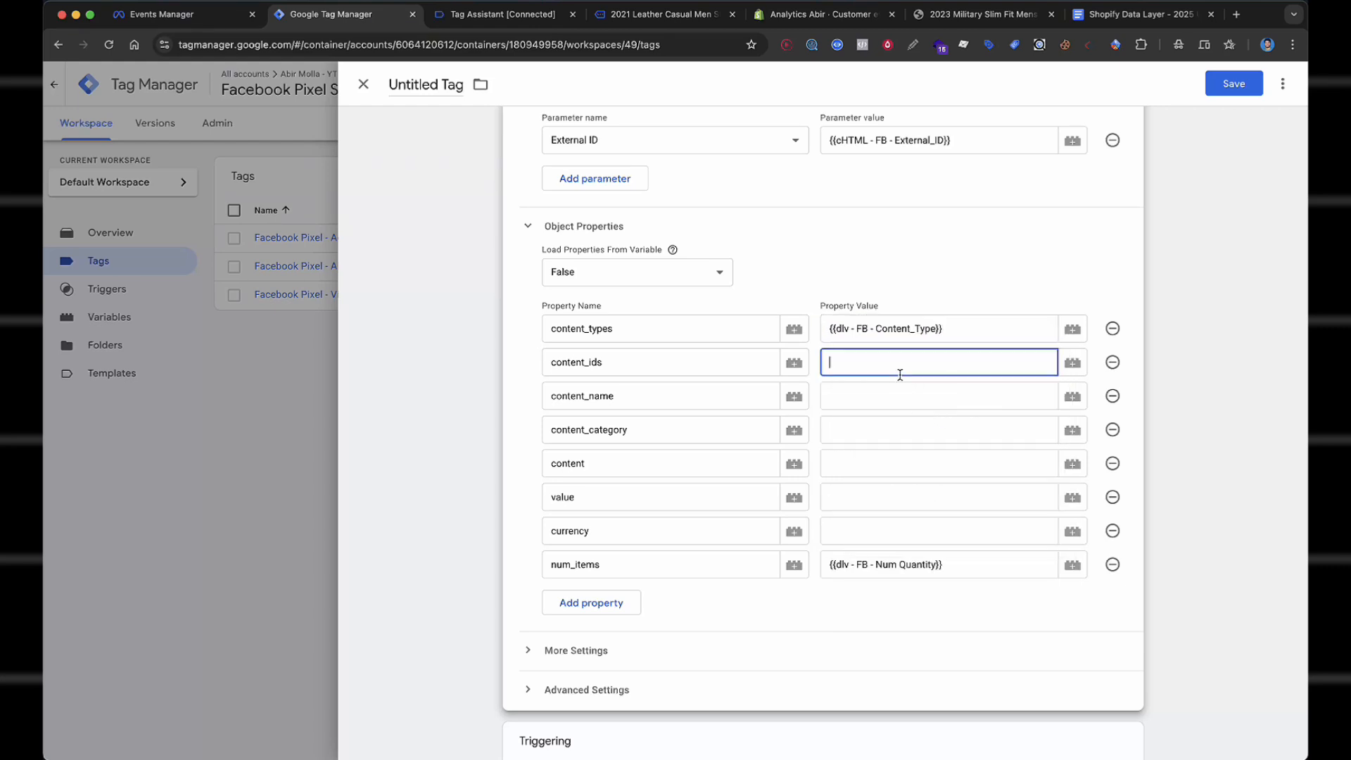
type("{{ids")
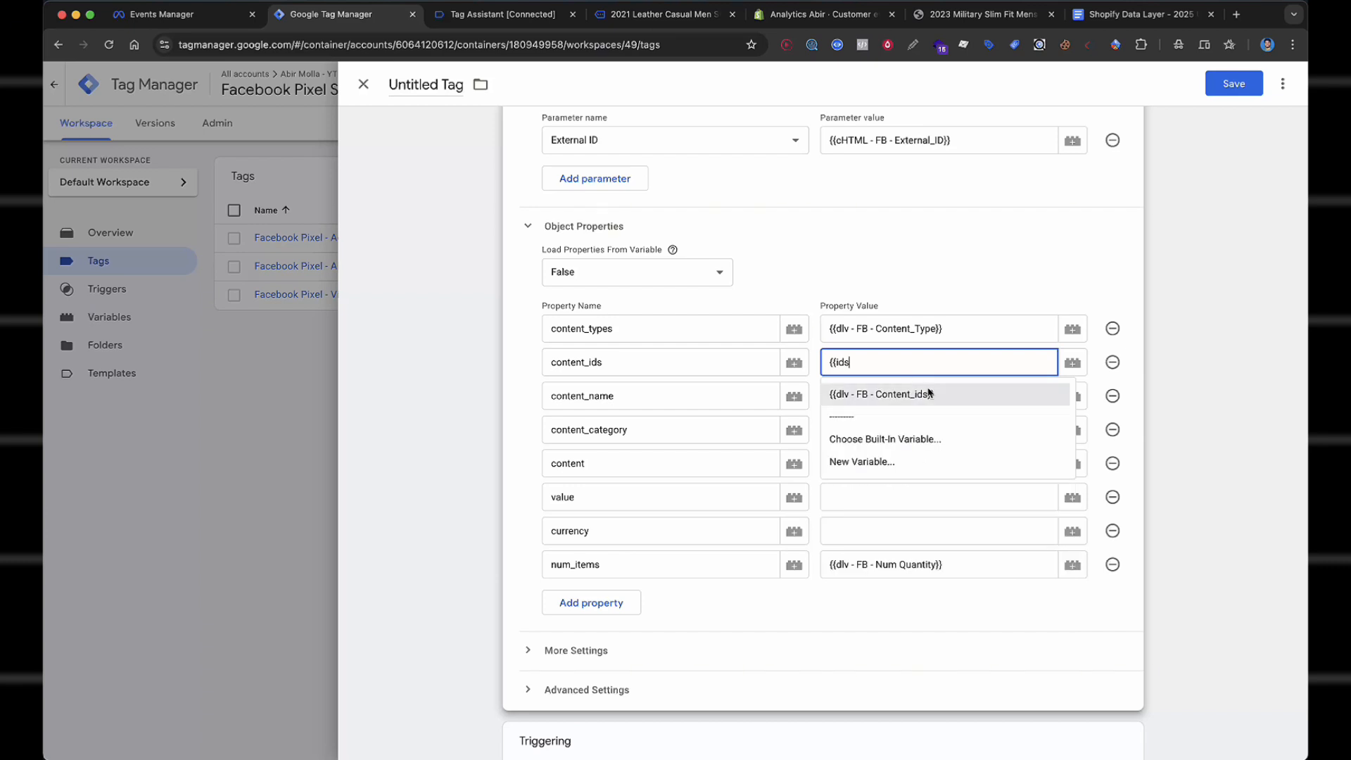
left_click(926, 389)
left_click(921, 405)
type("{")
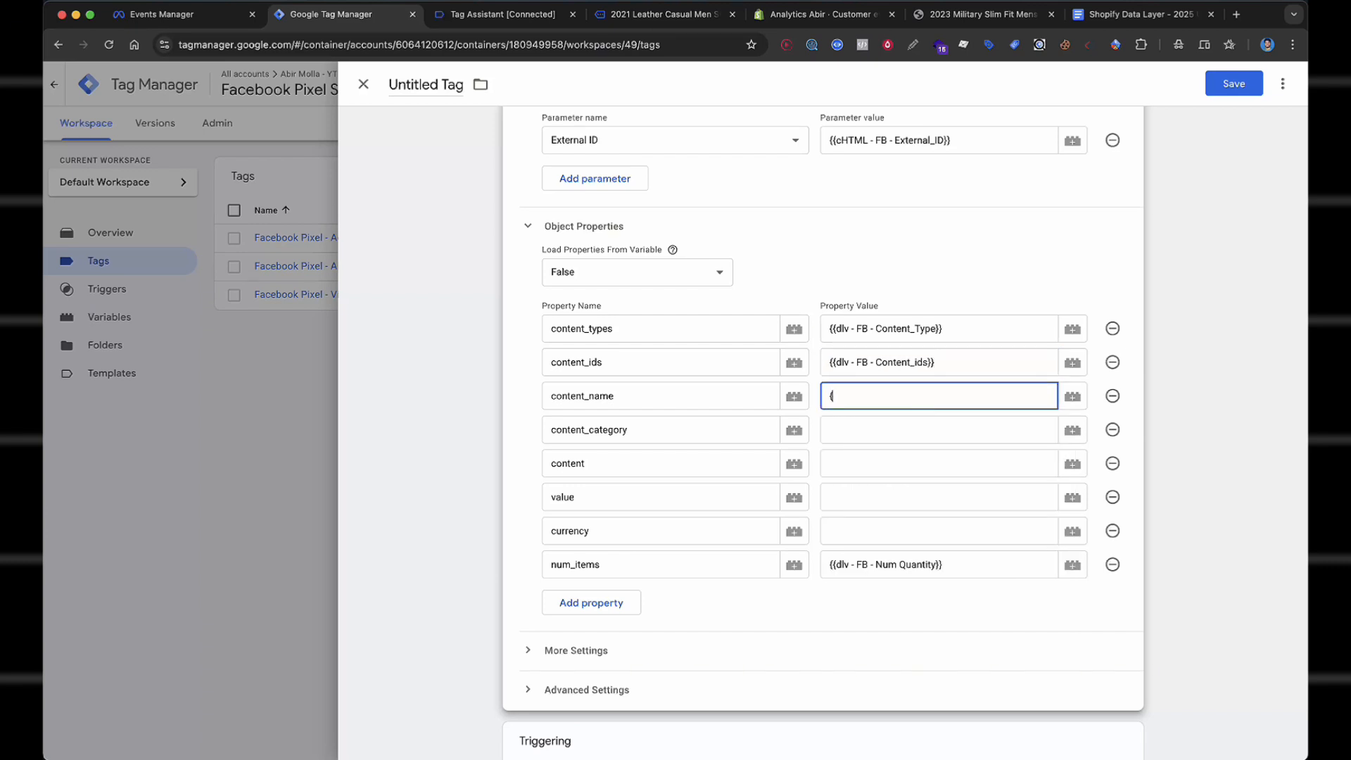
type("{name")
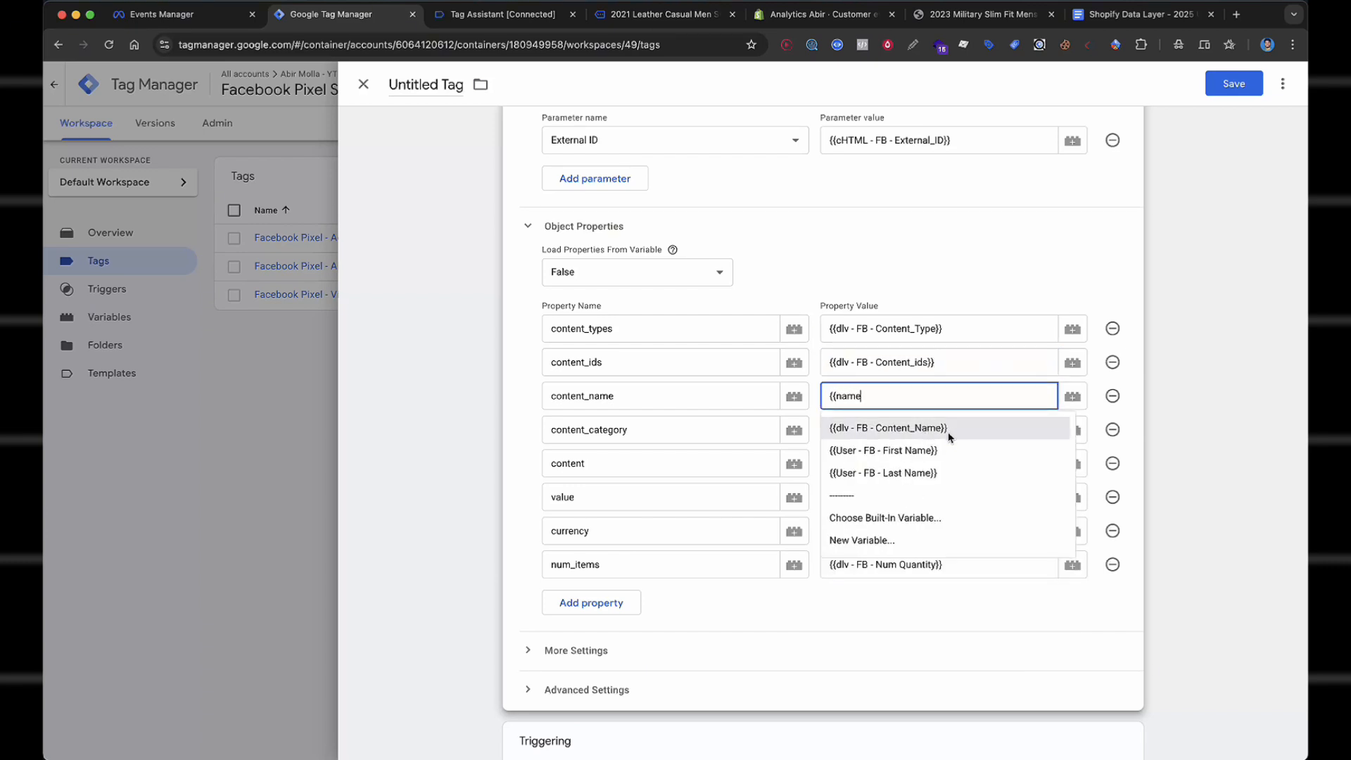
left_click(950, 435)
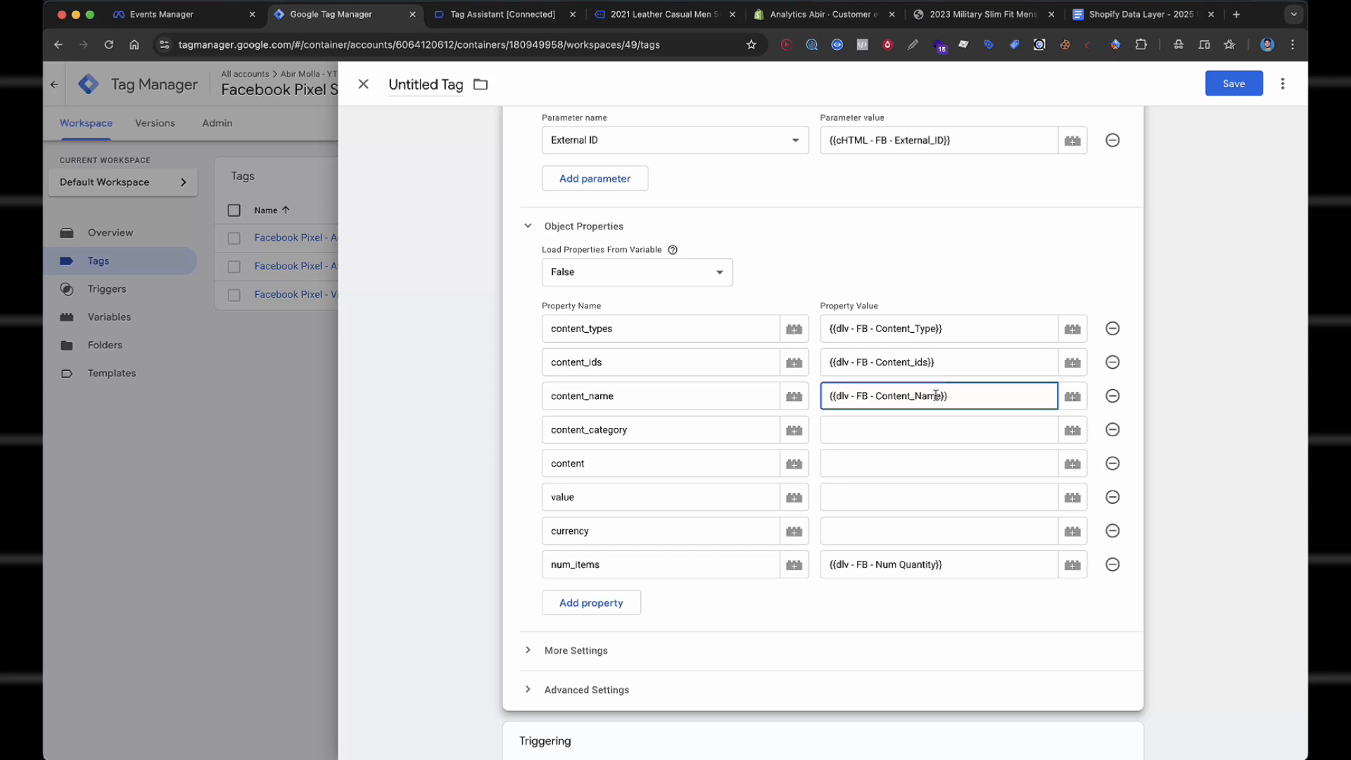
Map content_category, content, value and currency to the Categories, Contents, Value and Currency variables.
left_click(920, 435)
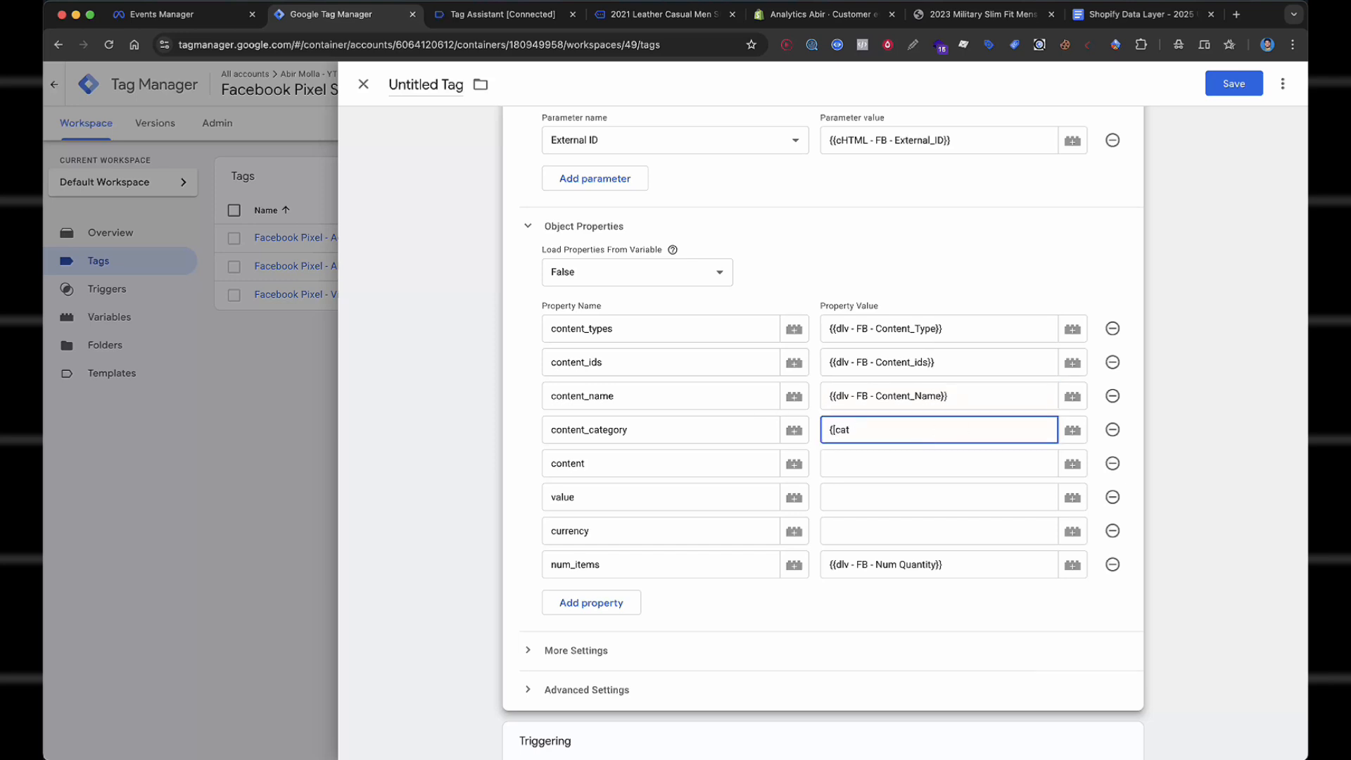
type("{{cate")
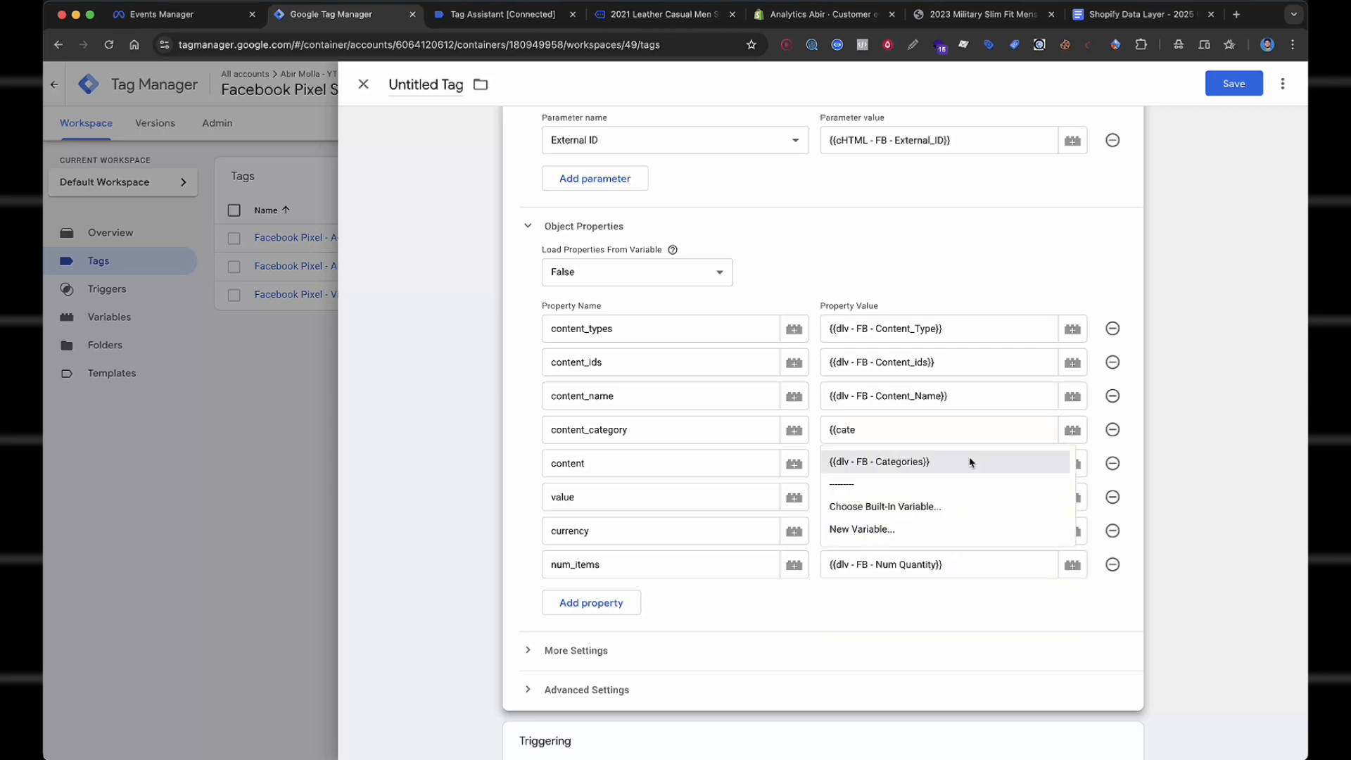
left_click(969, 462)
left_click(941, 469)
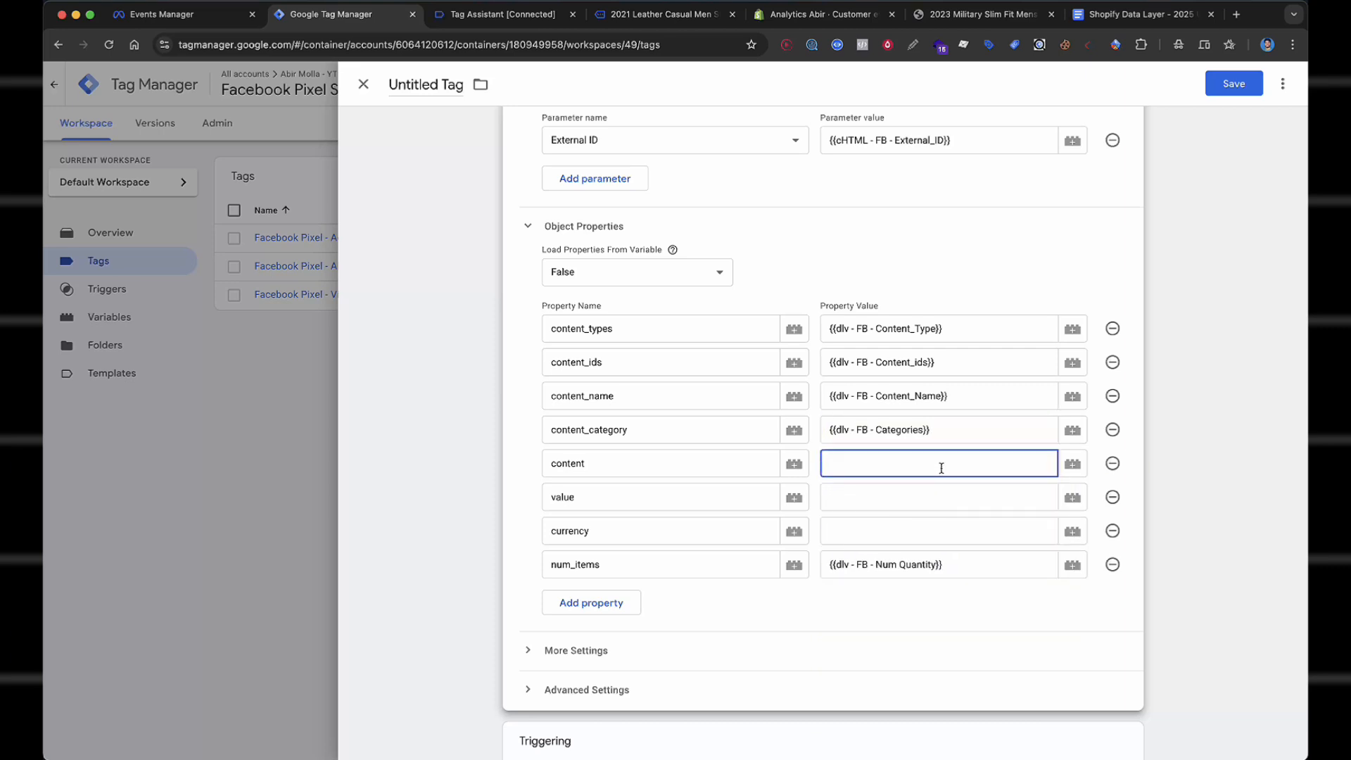
type("{{cont")
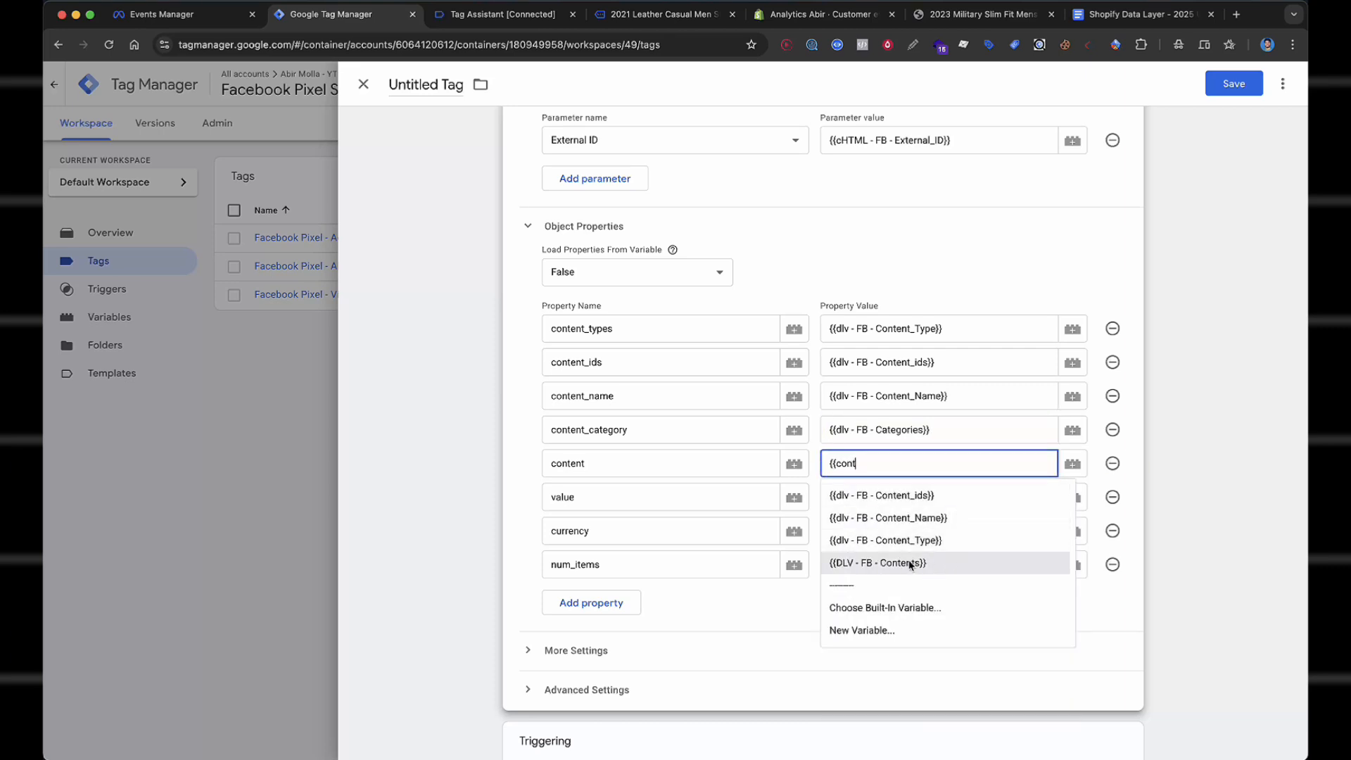
left_click(937, 563)
left_click(905, 496)
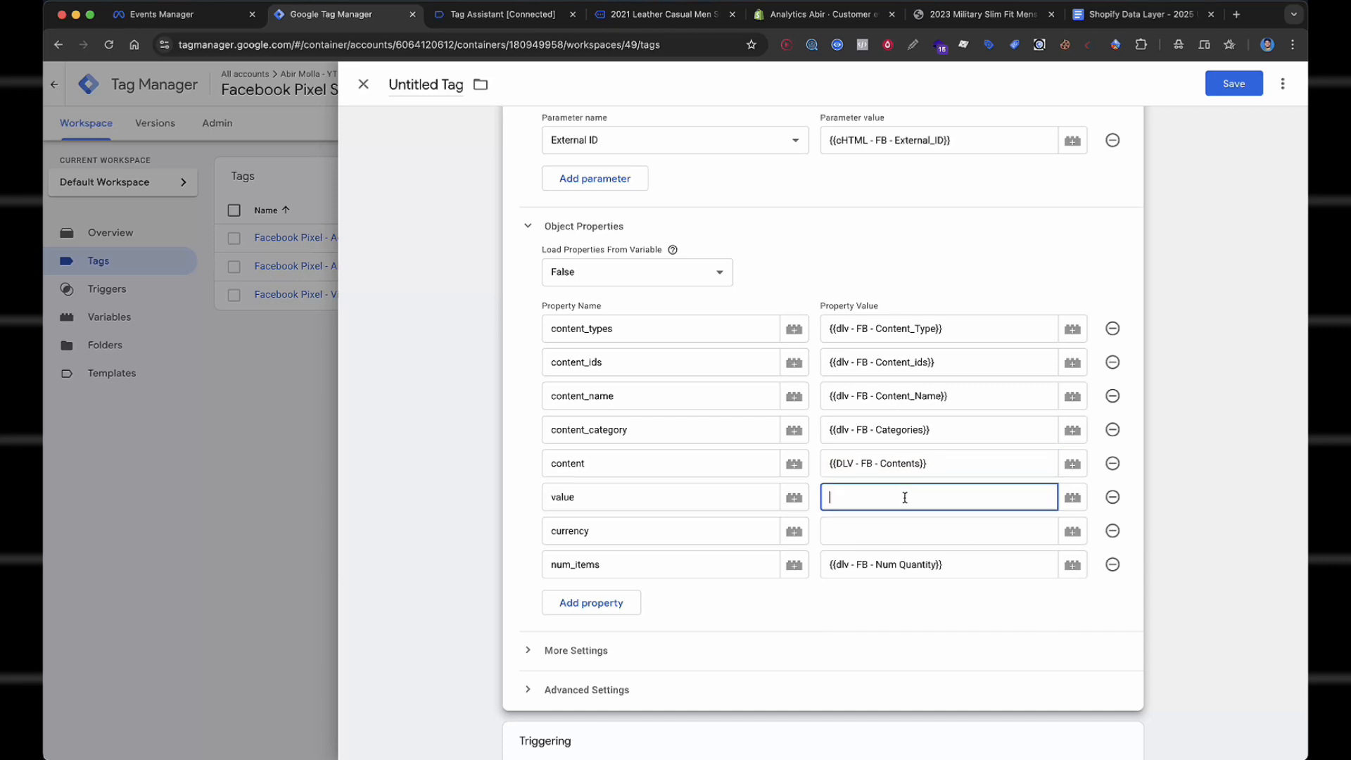
type("{{value")
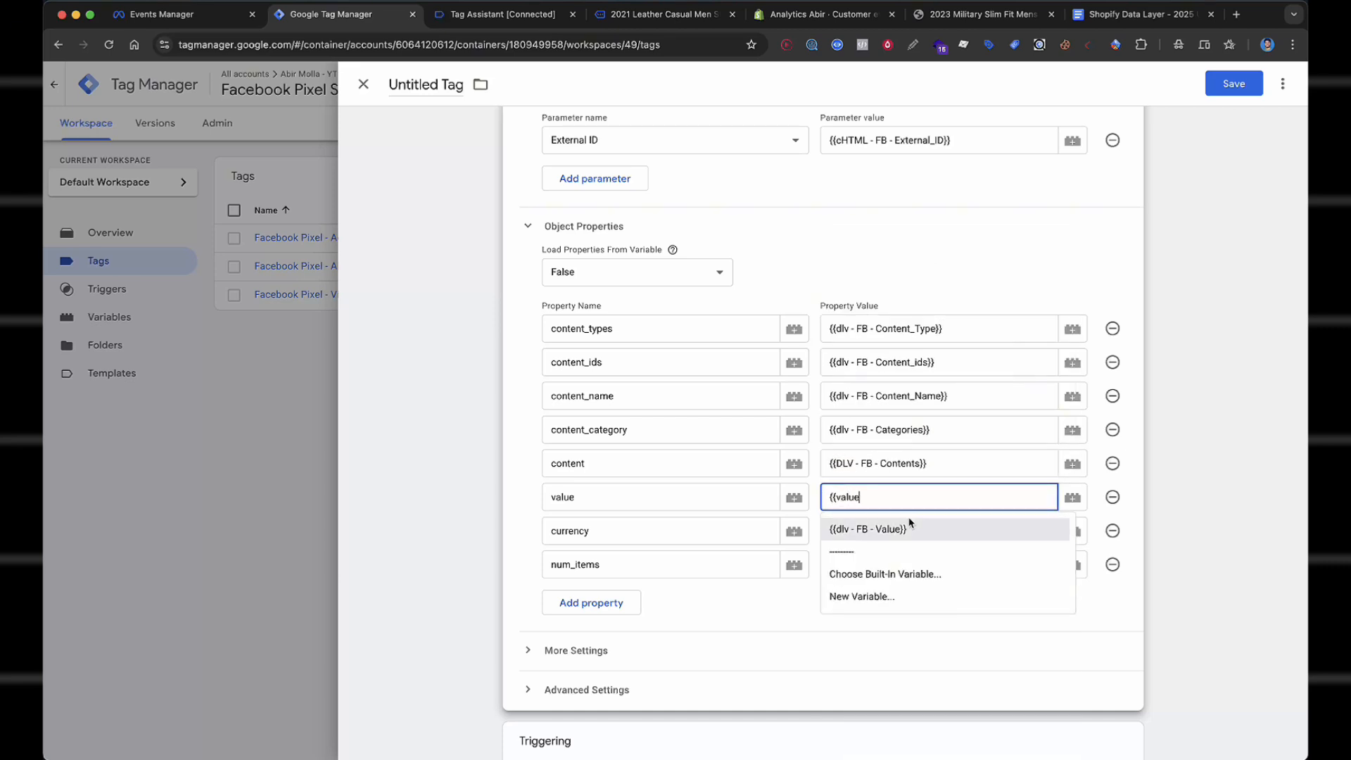
left_click(903, 529)
left_click(903, 534)
type("{{cur")
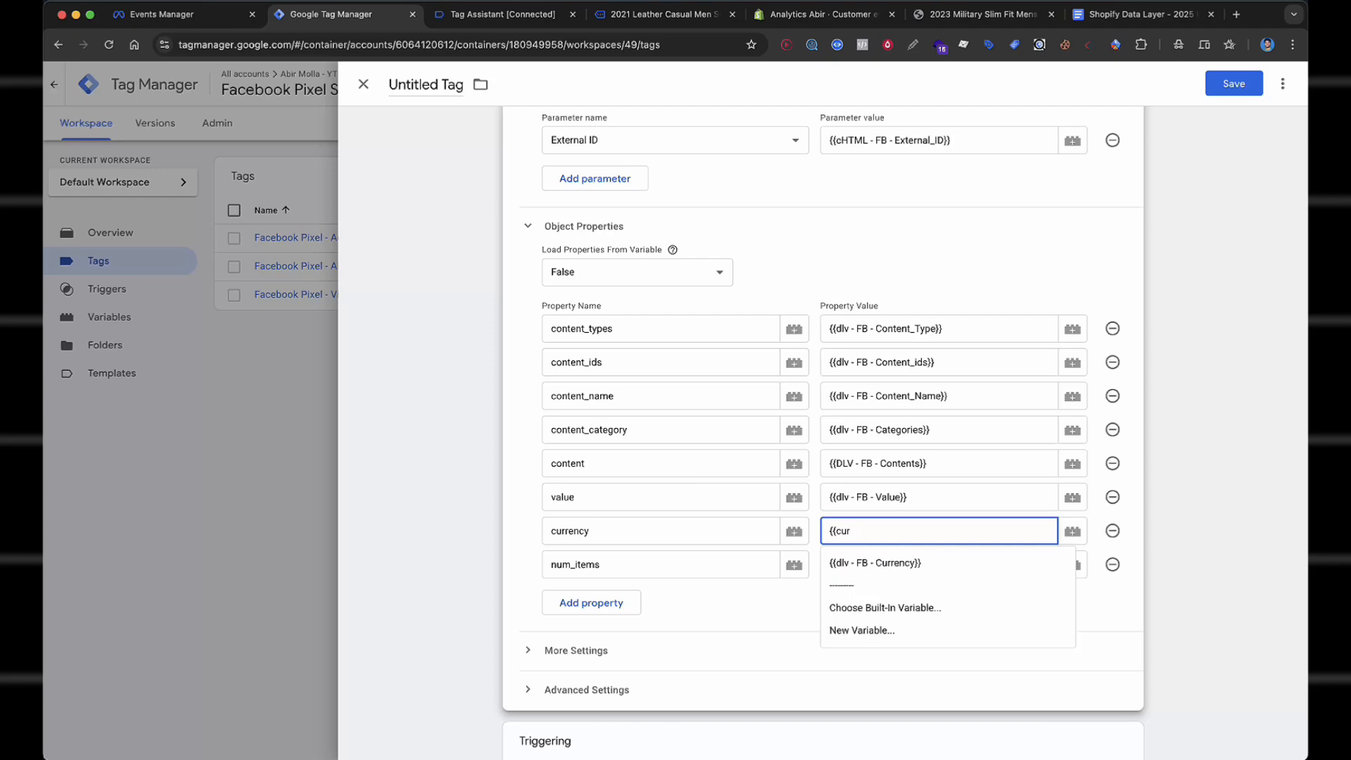
type("er")
left_click(913, 563)
scroll(912, 563, "down", 2)
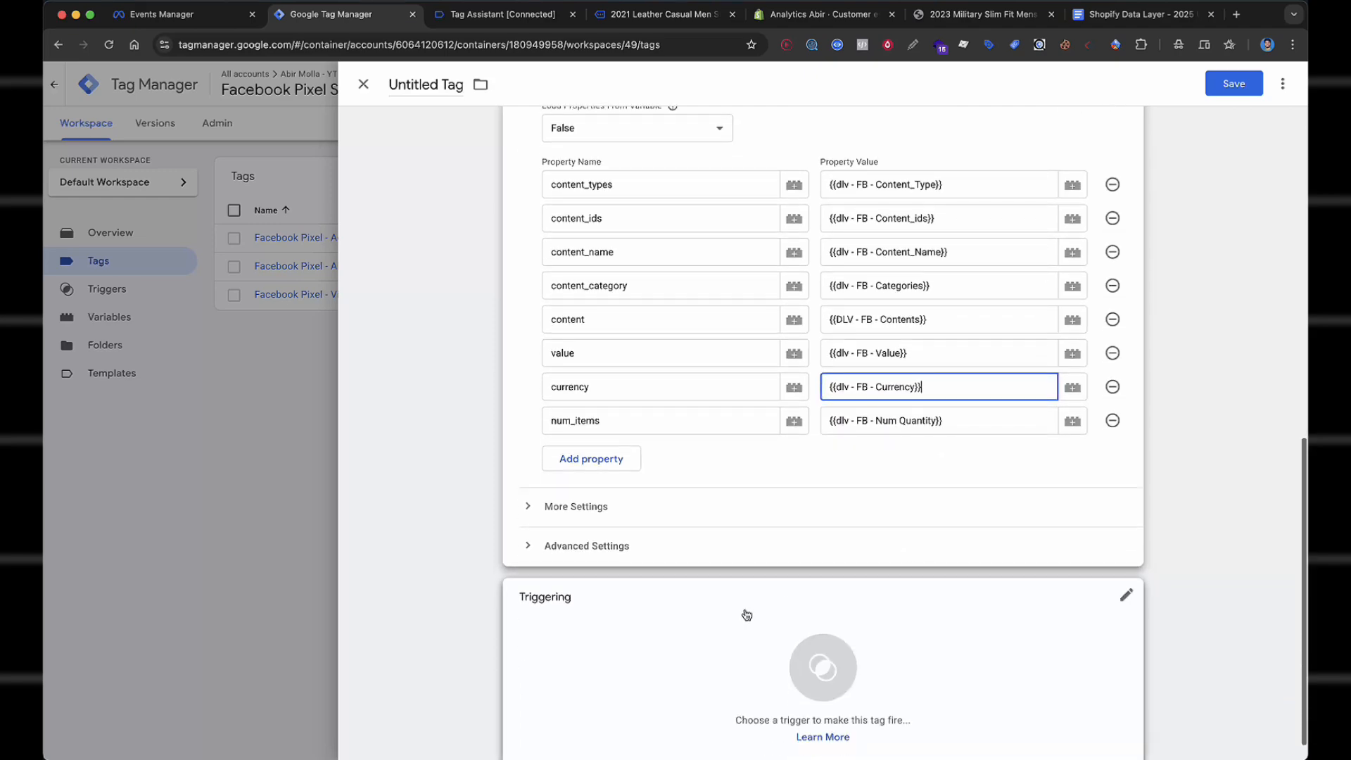
Fire the tag on Custom Event - Add Payment Info and save it as 'Facebook Pixel - AddPaymentInfo'.
left_click(687, 631)
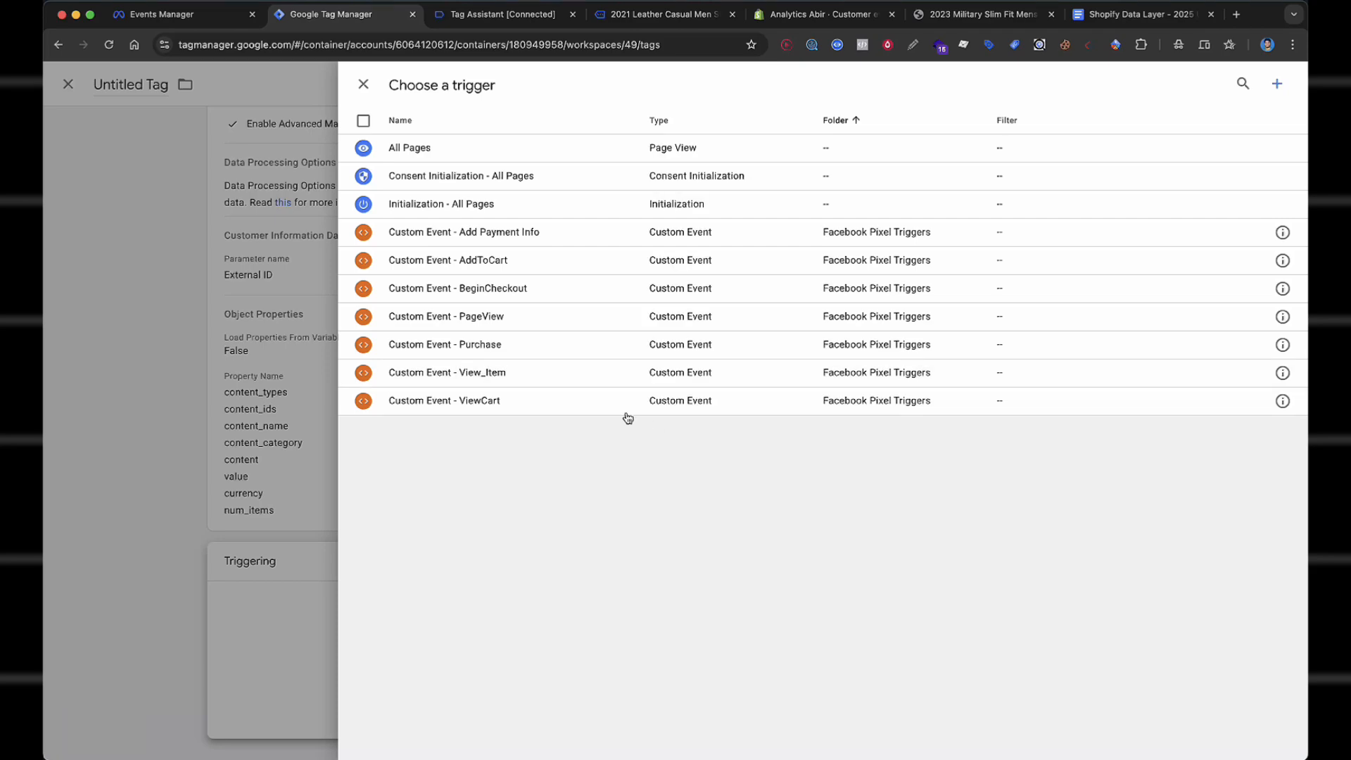
left_click(544, 238)
left_click(1234, 84)
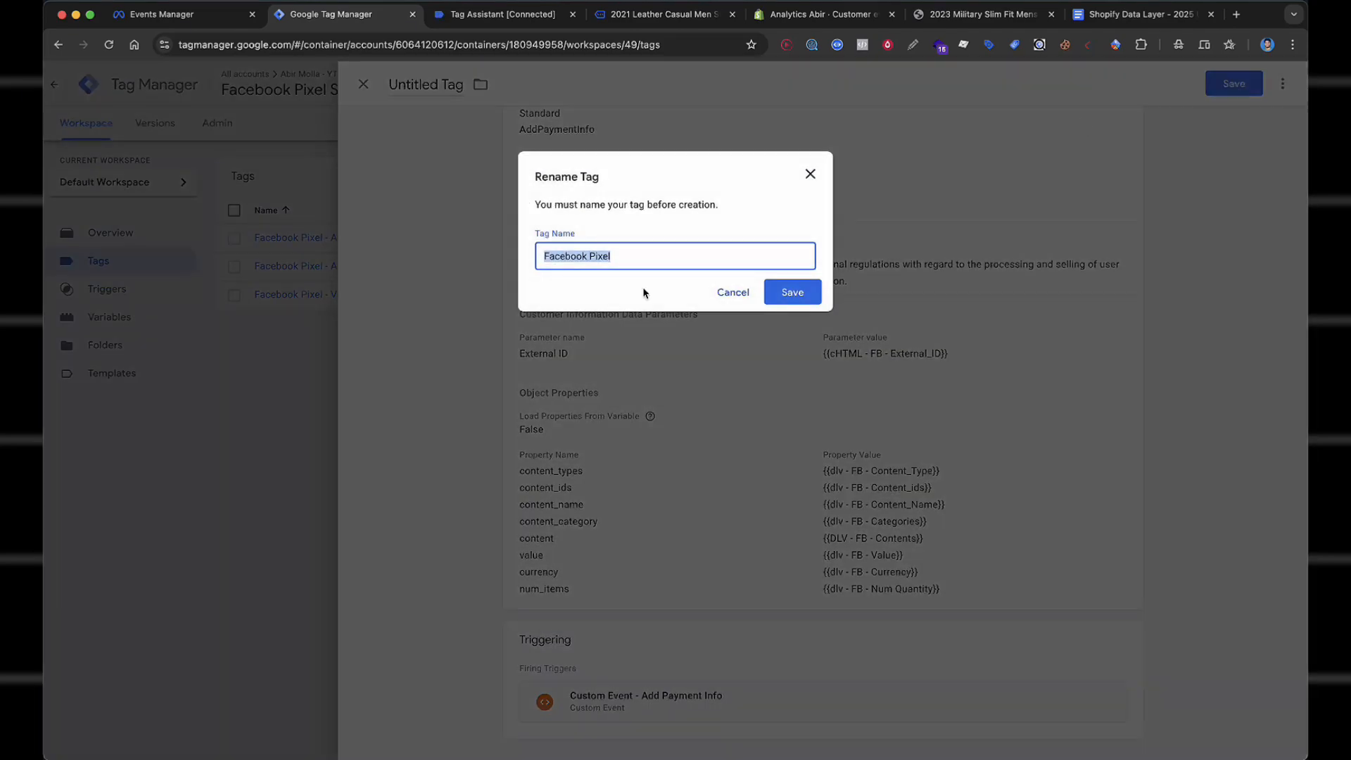
left_click(685, 248)
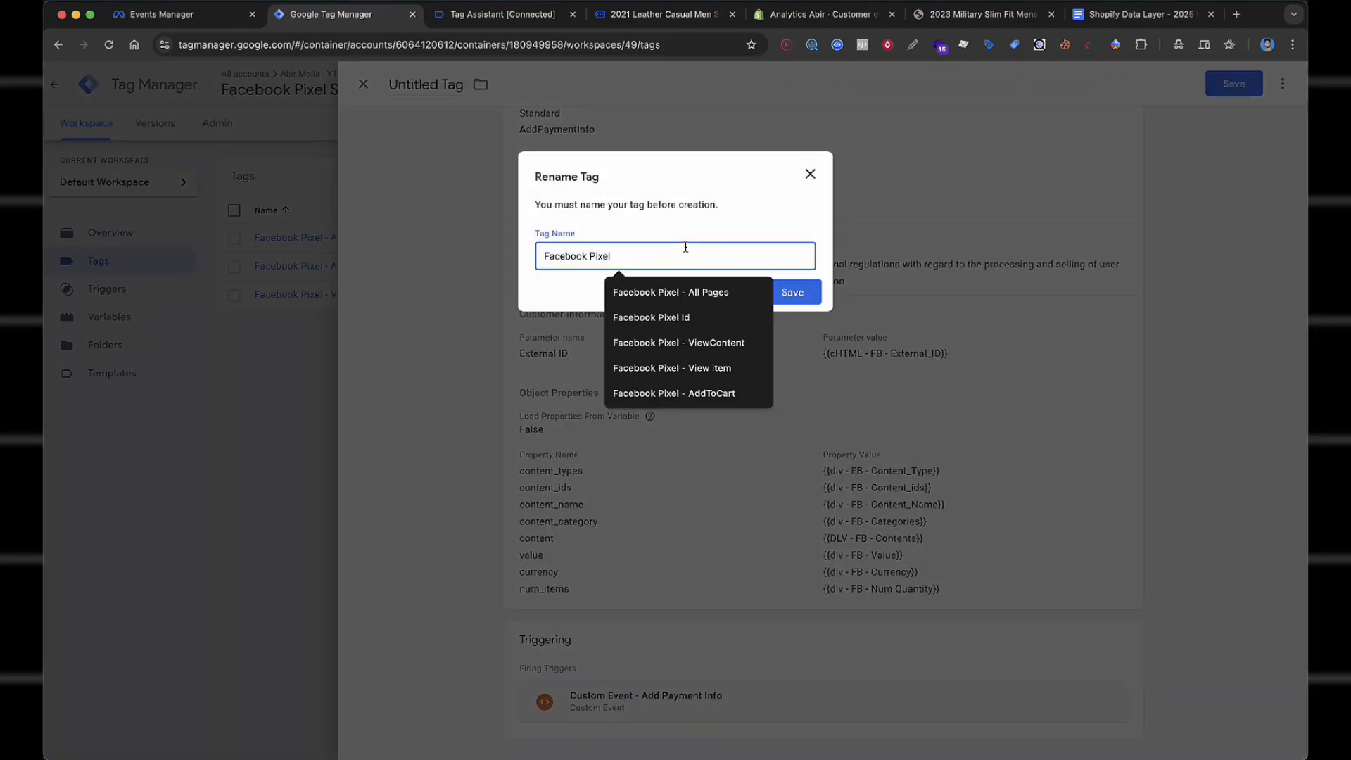
type("- AddPaymentInfo")
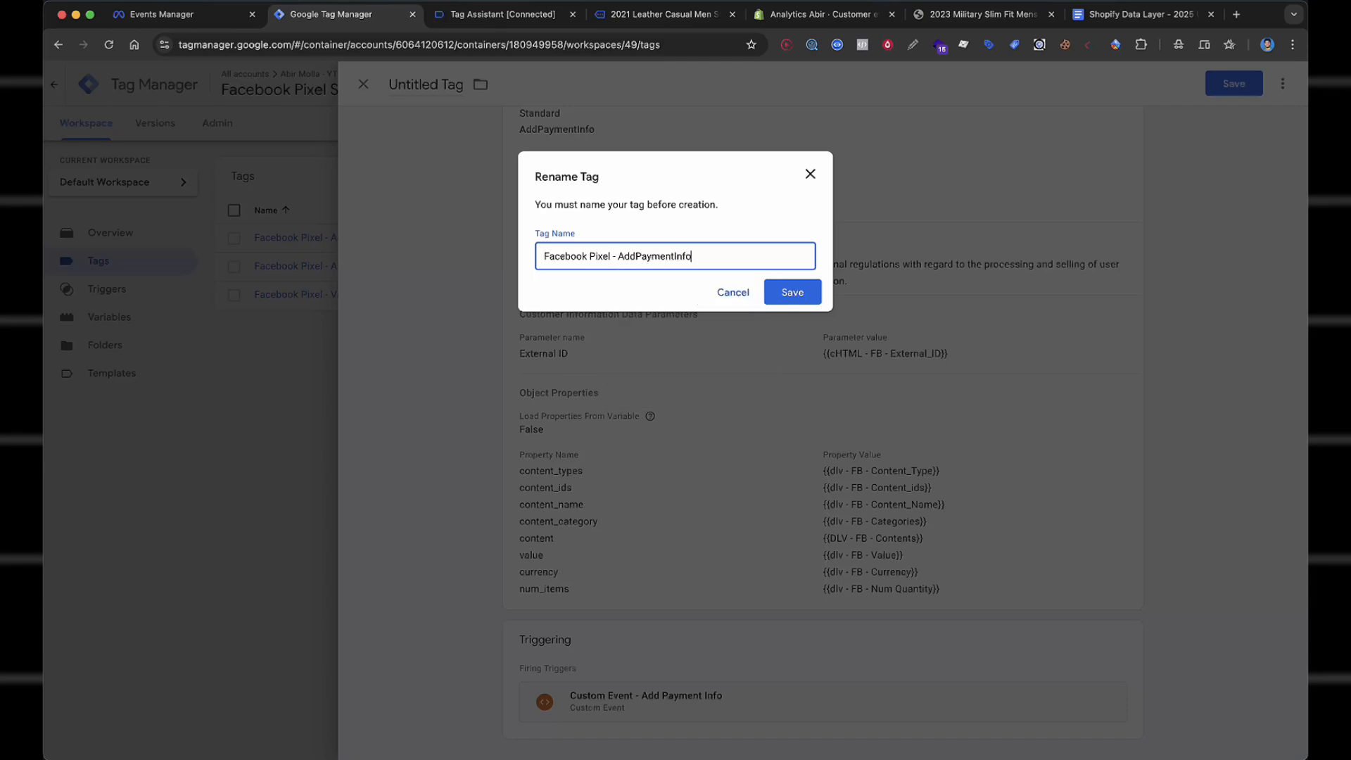
left_click(793, 292)
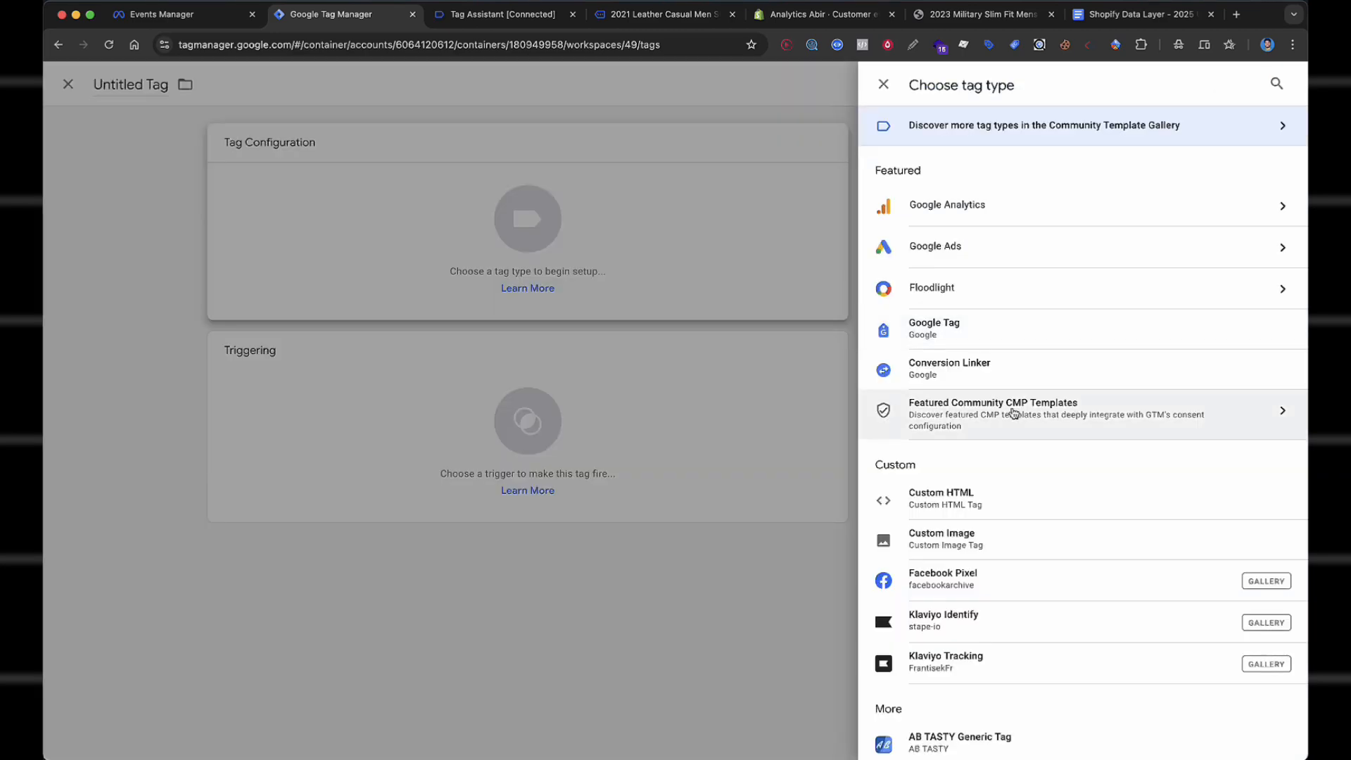
Make a Facebook Pixel tag sending InitiateCheckout with pixel ID {{Facebook Pixel Id}}.
scroll(1006, 437, "down", 2)
left_click(992, 484)
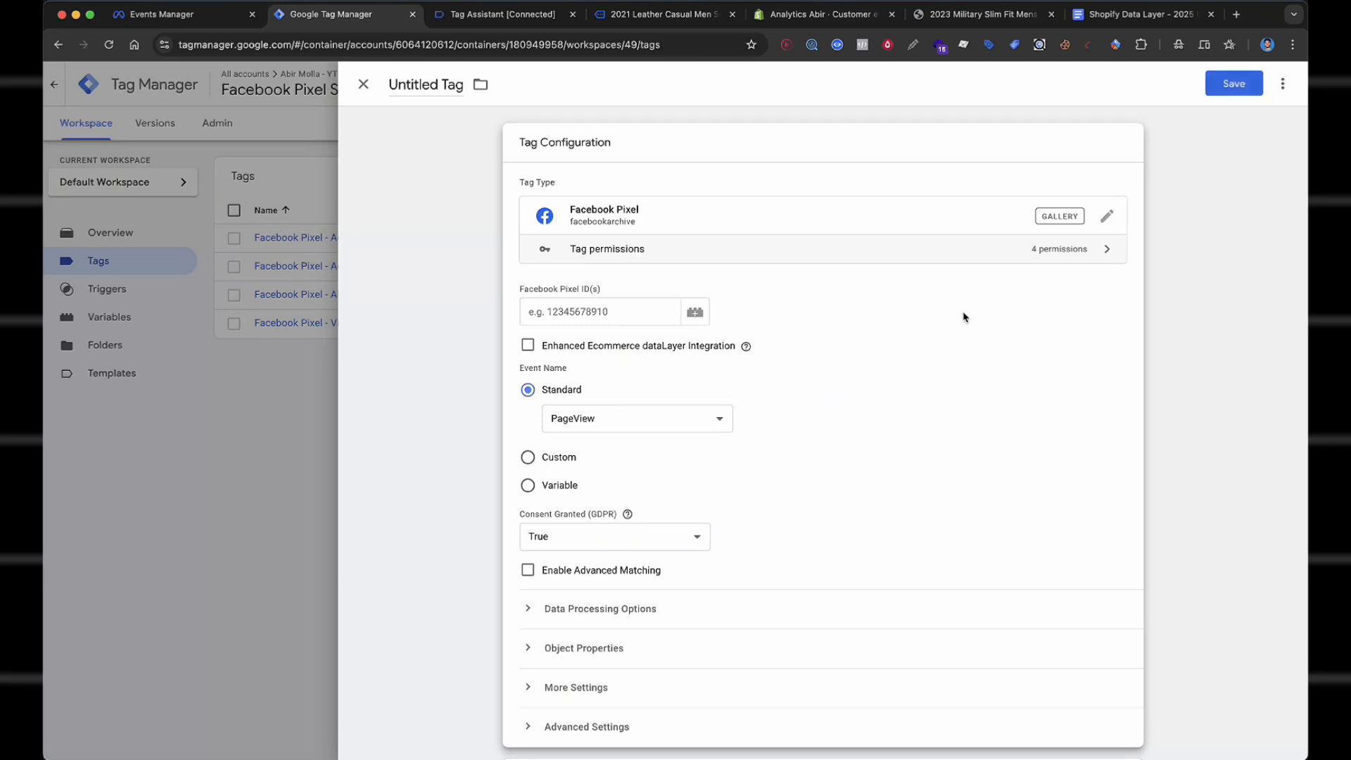
scroll(964, 317, "down", 1)
left_click(630, 397)
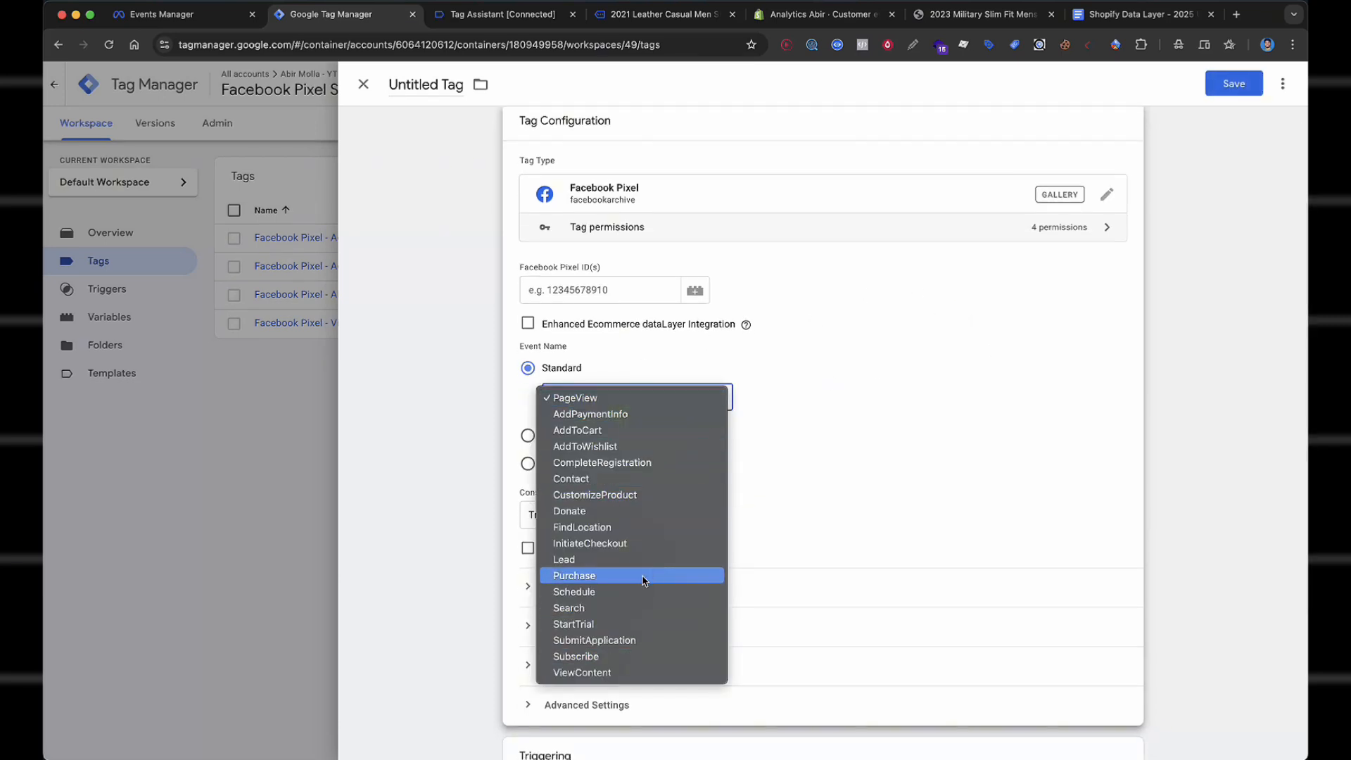
left_click(642, 543)
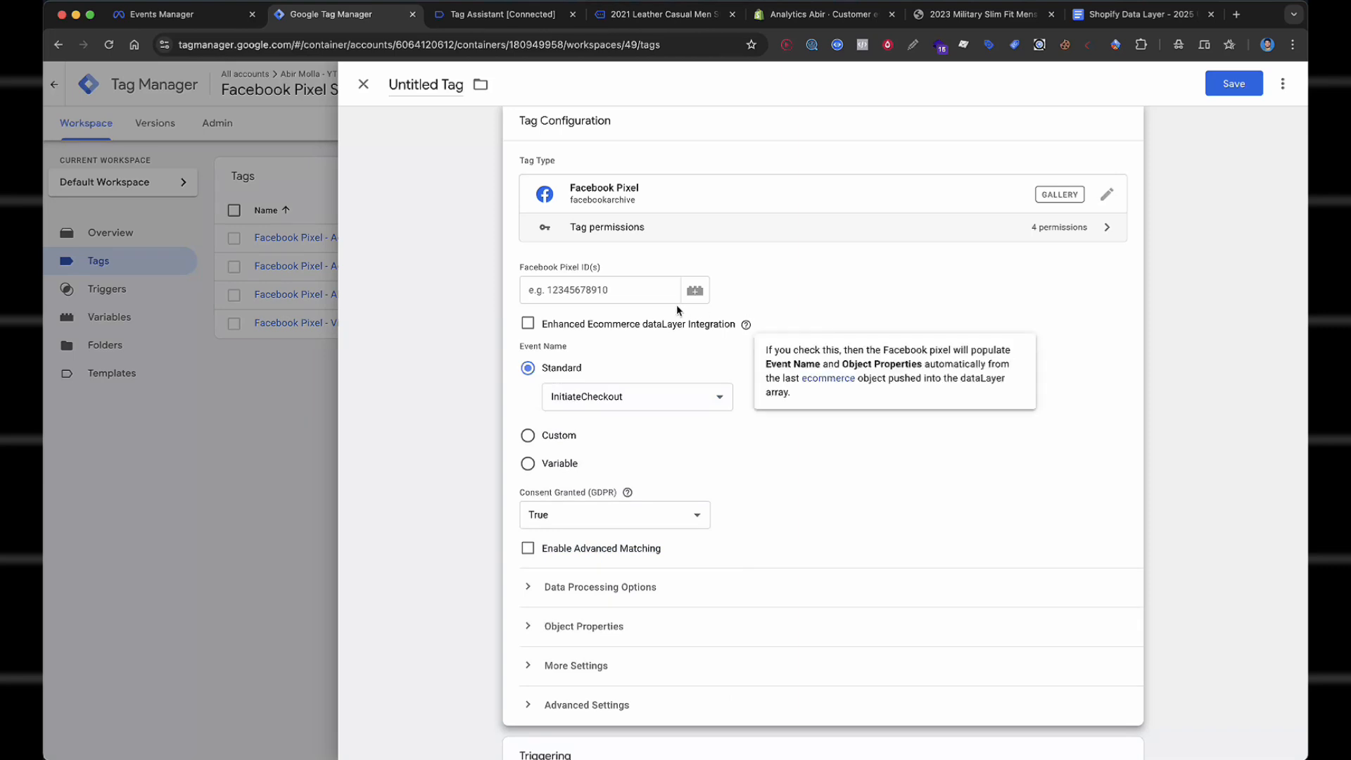
left_click(652, 300)
type("{{Facebook Pixel Id}}")
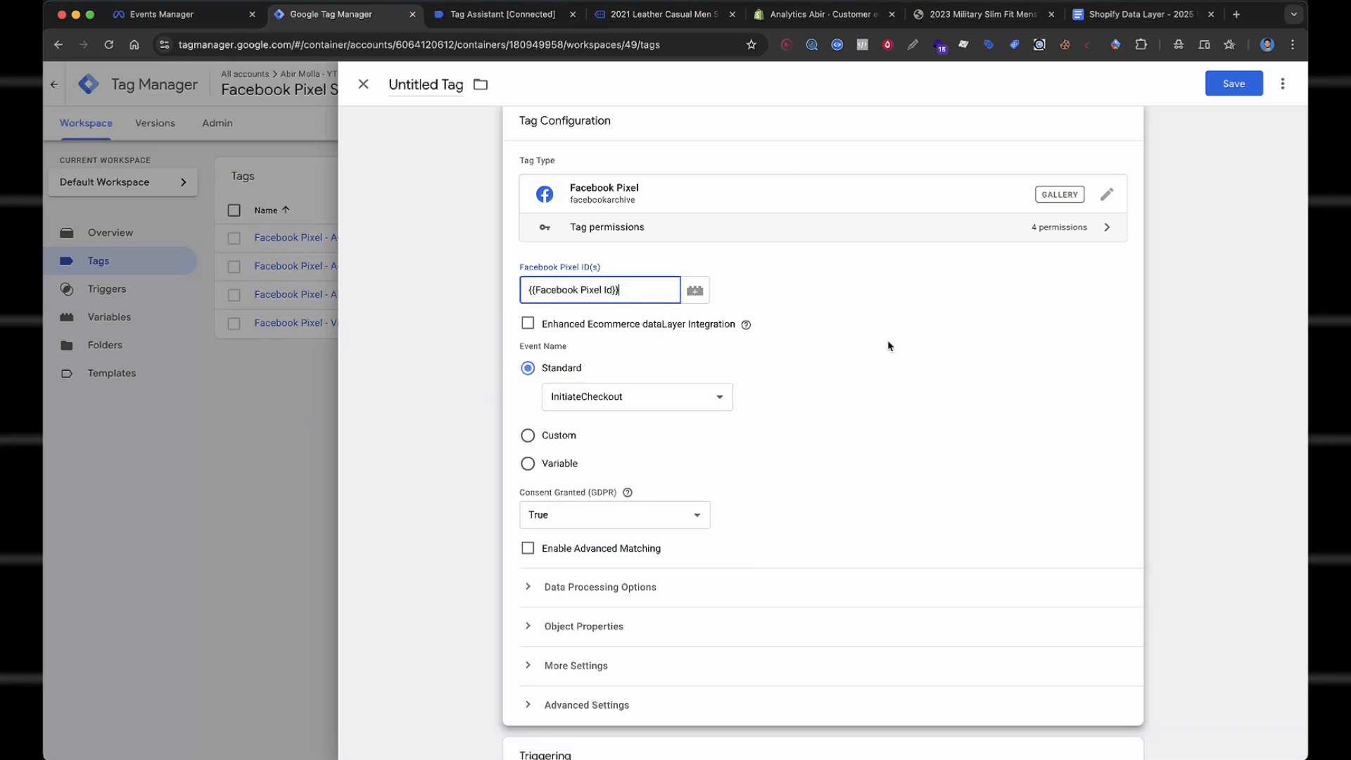
left_click(887, 344)
Enable advanced matching with External ID set to the cHTML - FB - External_ID variable.
scroll(887, 344, "down", 3)
left_click(528, 406)
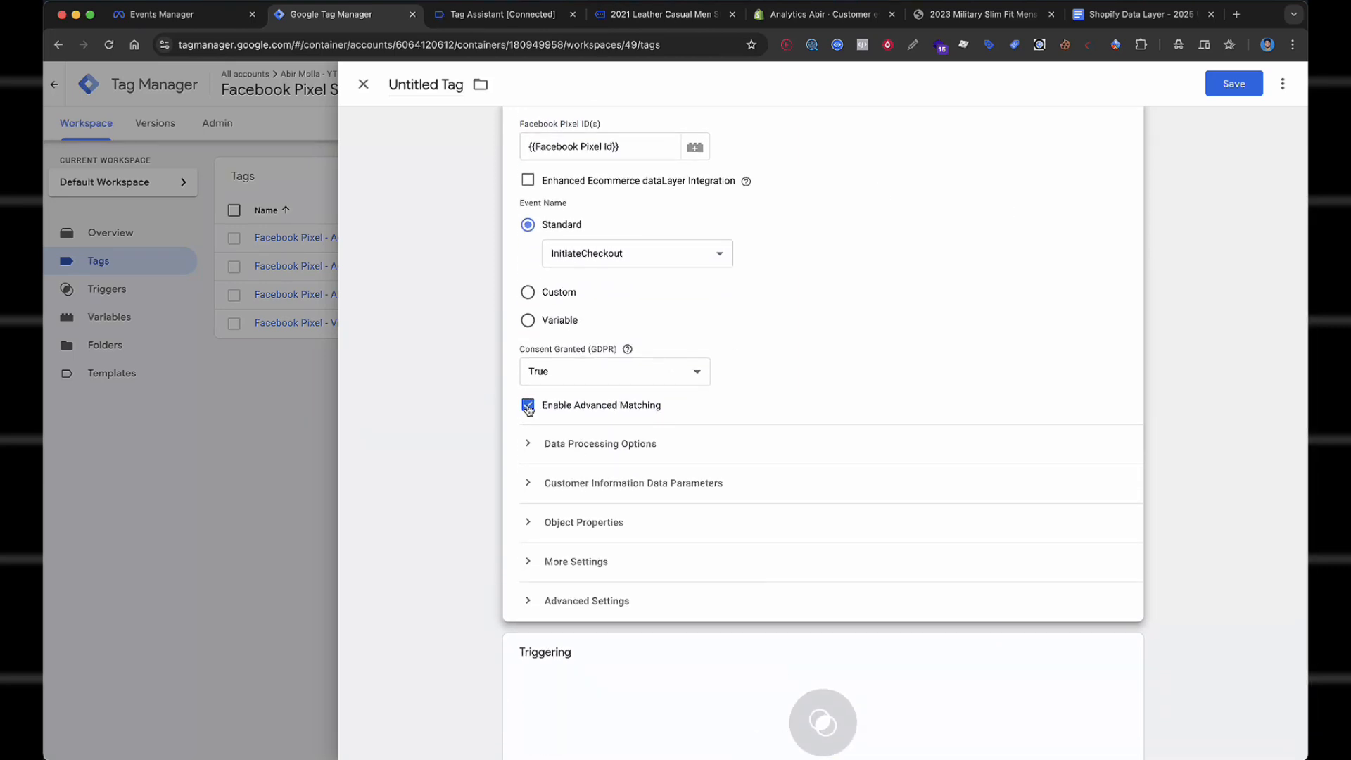
left_click(632, 482)
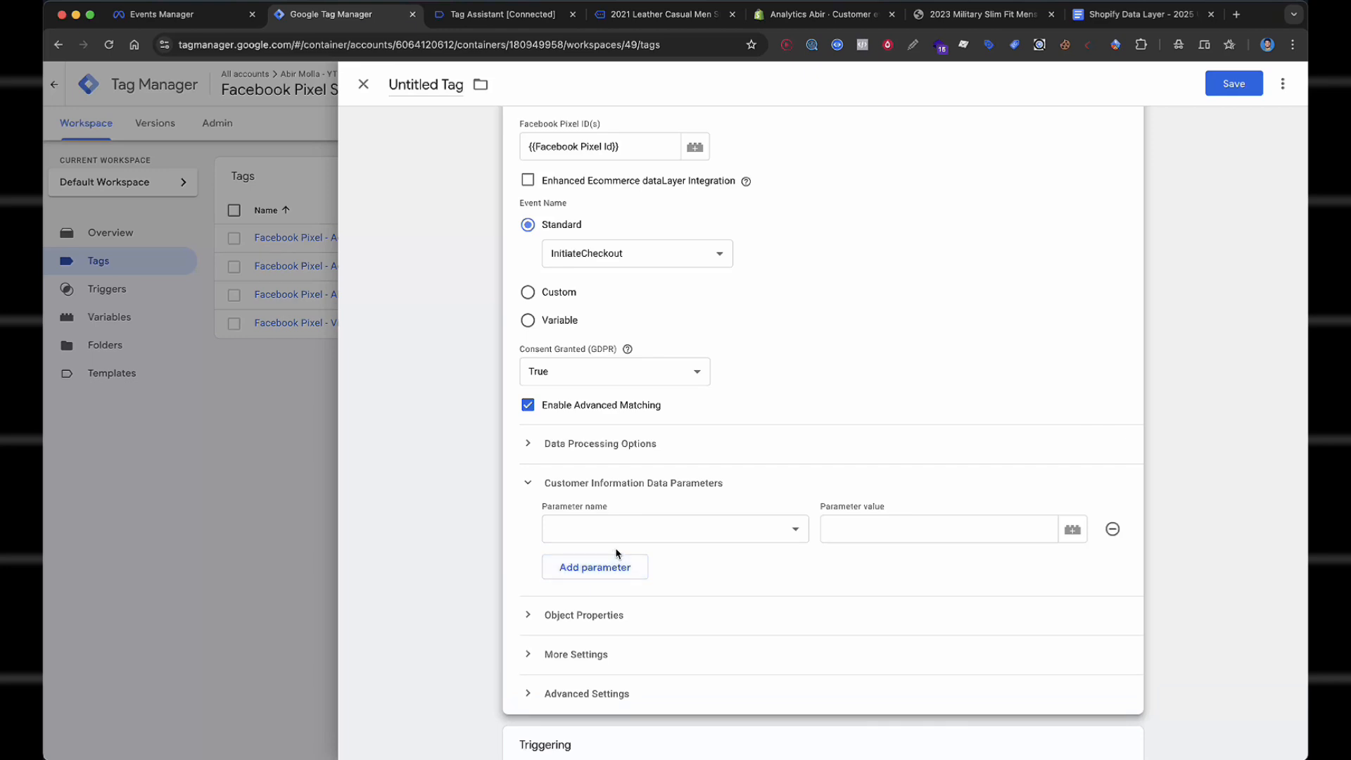
left_click(611, 538)
left_click(642, 613)
left_click(871, 532)
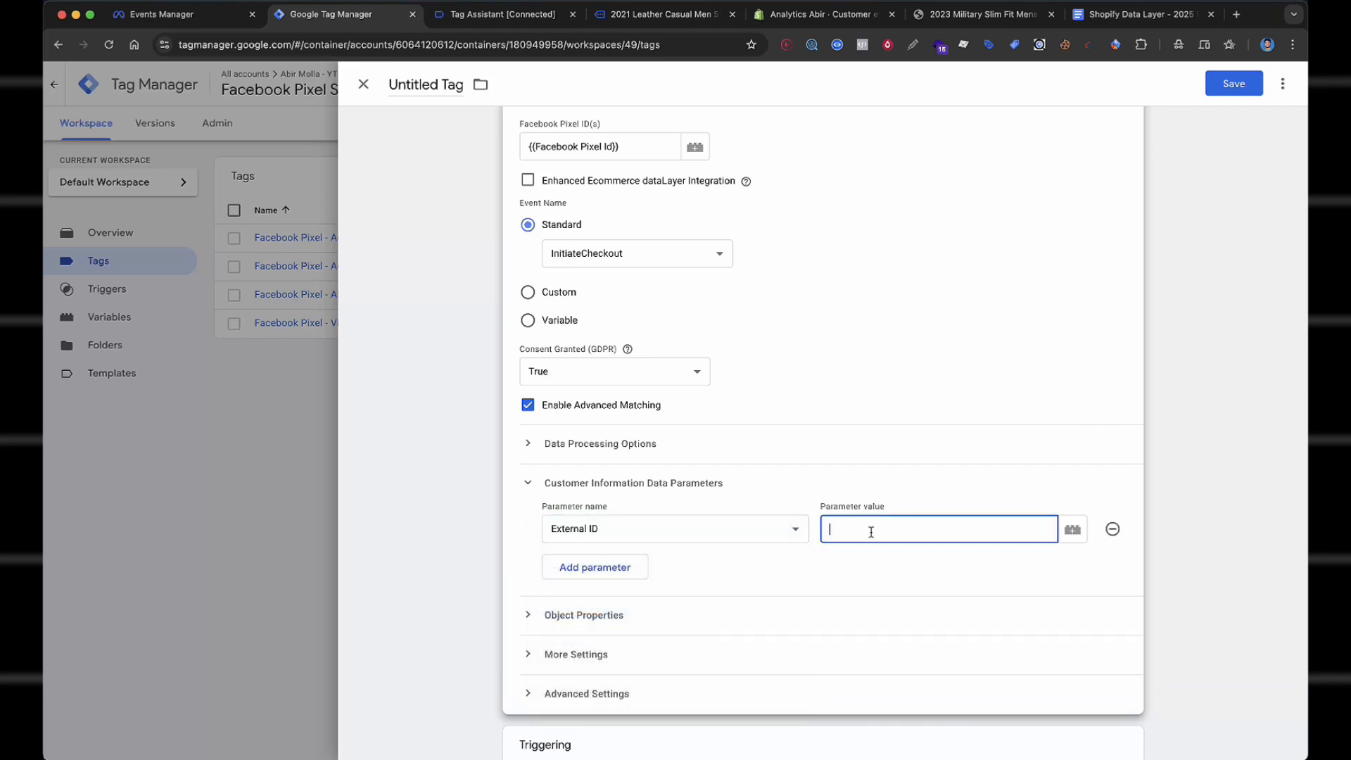
type("{{ext")
left_click(936, 554)
Expand Object Properties and add seven property rows.
scroll(961, 381, "down", 2)
scroll(961, 380, "down", 1)
left_click(697, 453)
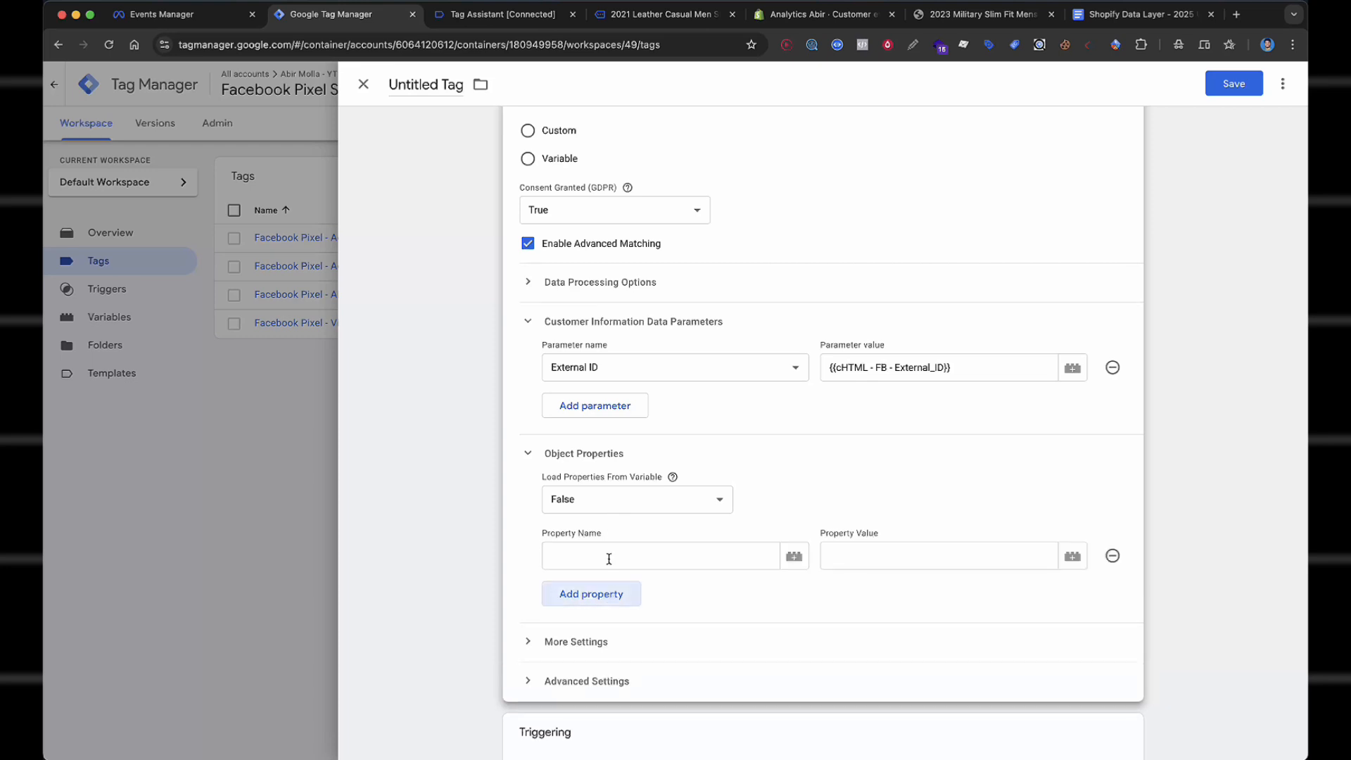
left_click(609, 593)
left_click(605, 628)
left_click(607, 662)
left_click(611, 693)
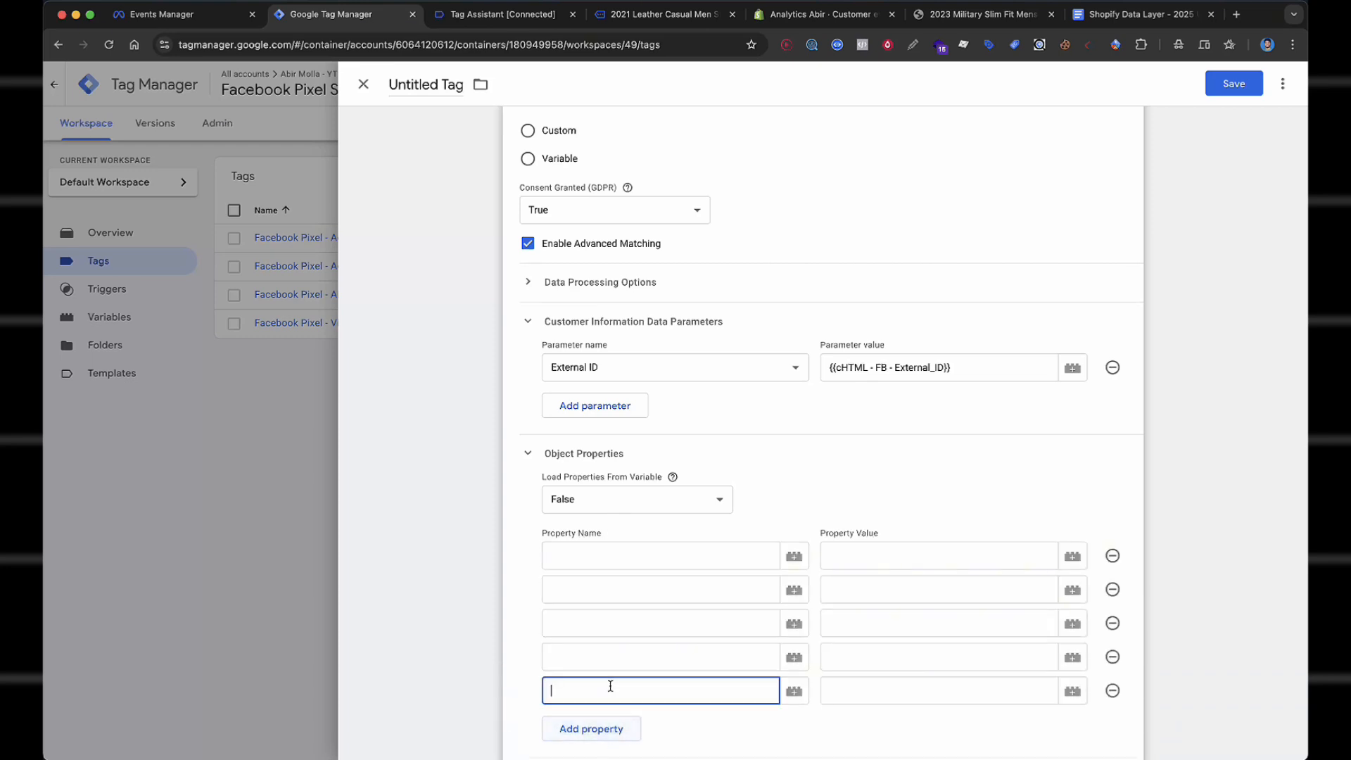
scroll(611, 686, "down", 2)
scroll(611, 686, "down", 2)
left_click(623, 508)
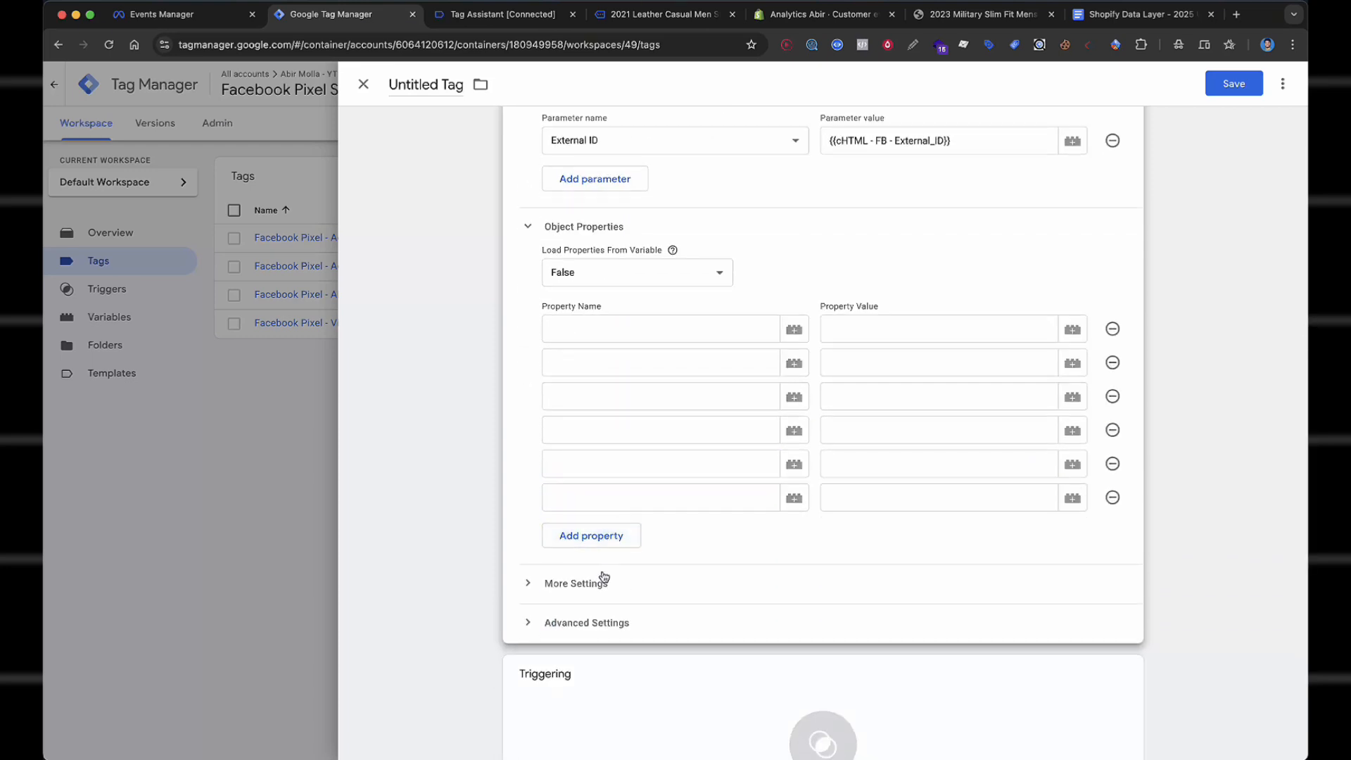
left_click(603, 541)
scroll(604, 535, "up", 1)
Name the first three properties content_type, content_name and content_ids.
left_click(612, 345)
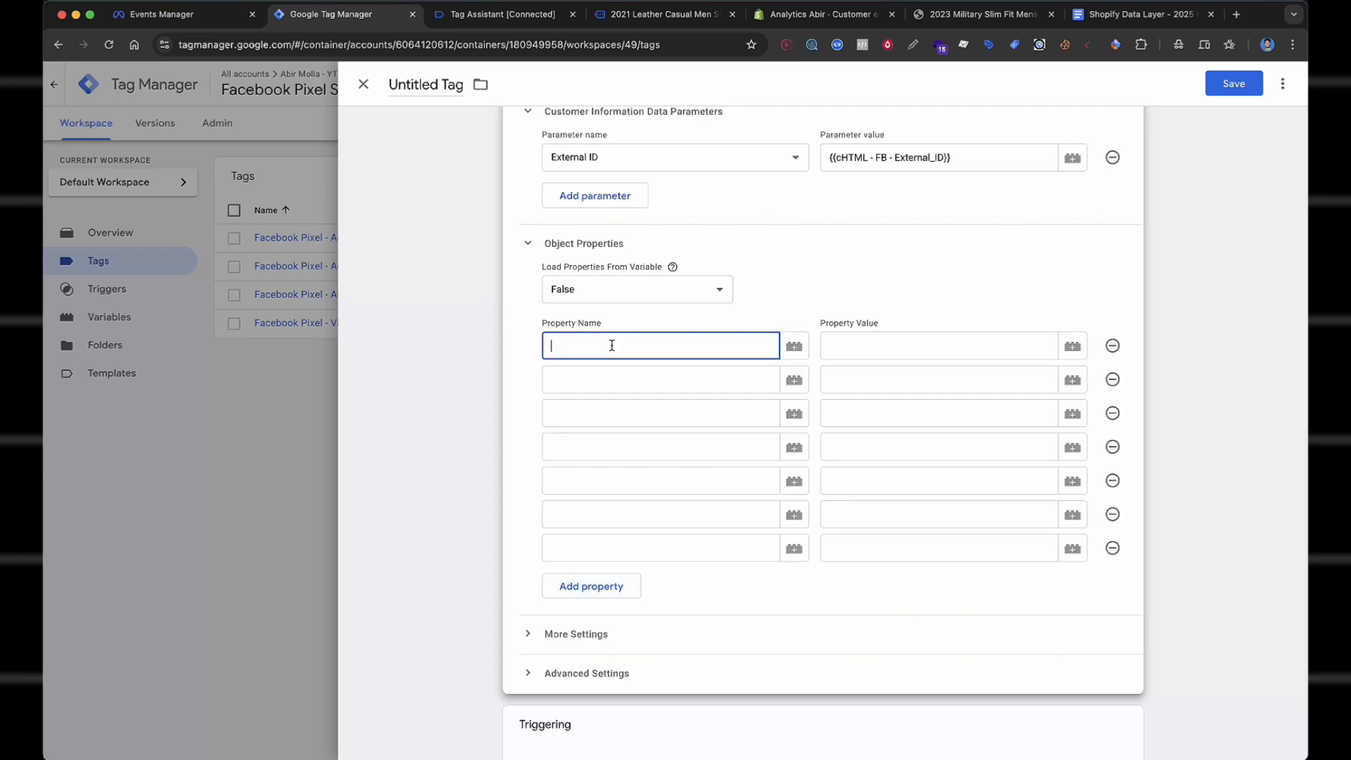
type("content_type")
left_click(613, 380)
type("{{conte")
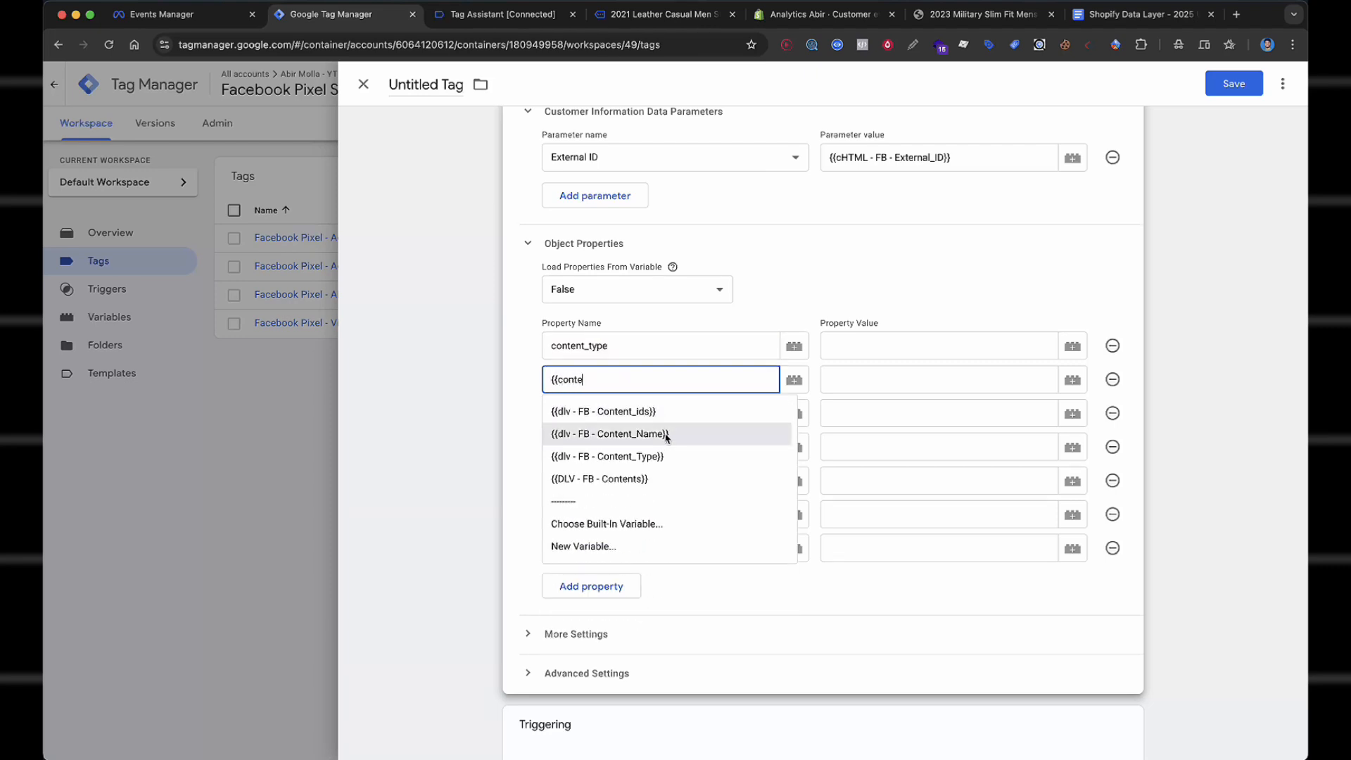
key("alt+shift+Left")
key("alt+shift+Left")
type("content_name")
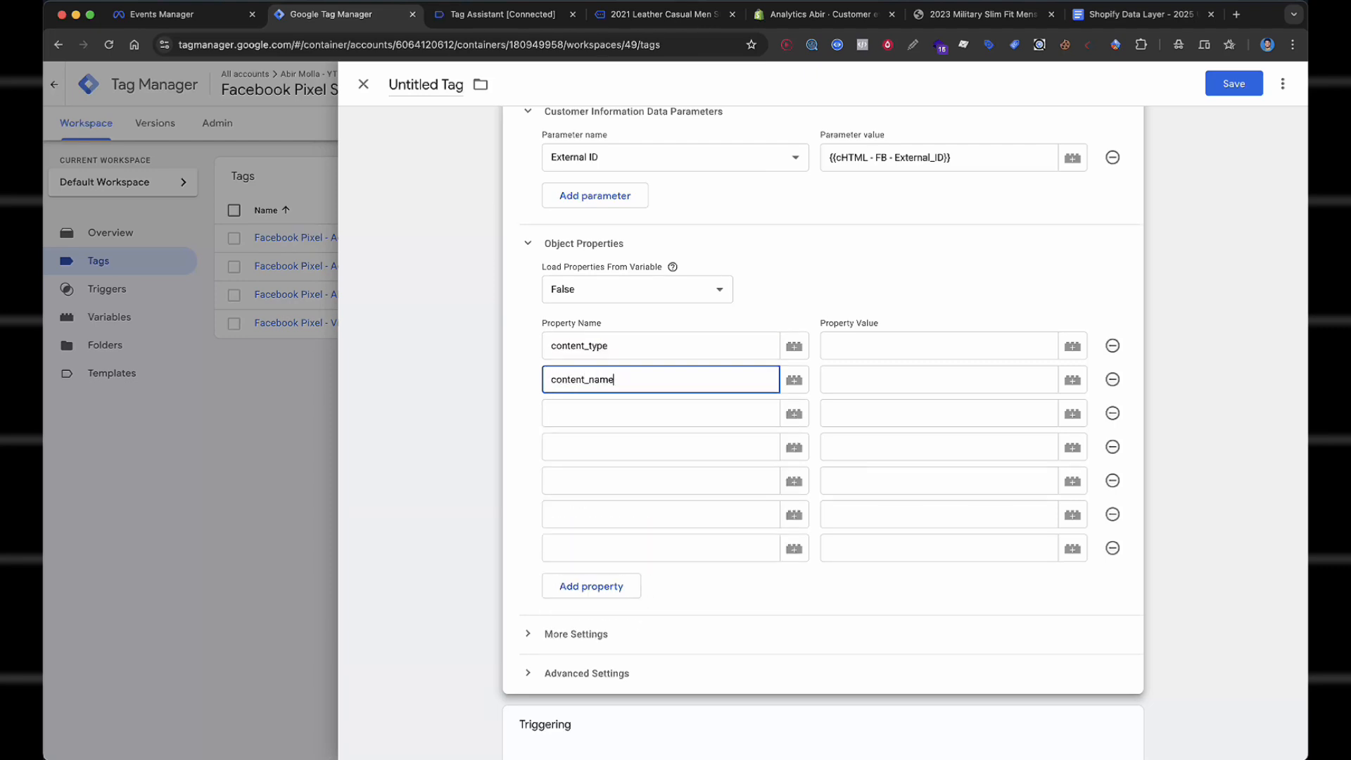
left_click(662, 413)
type("content_ids")
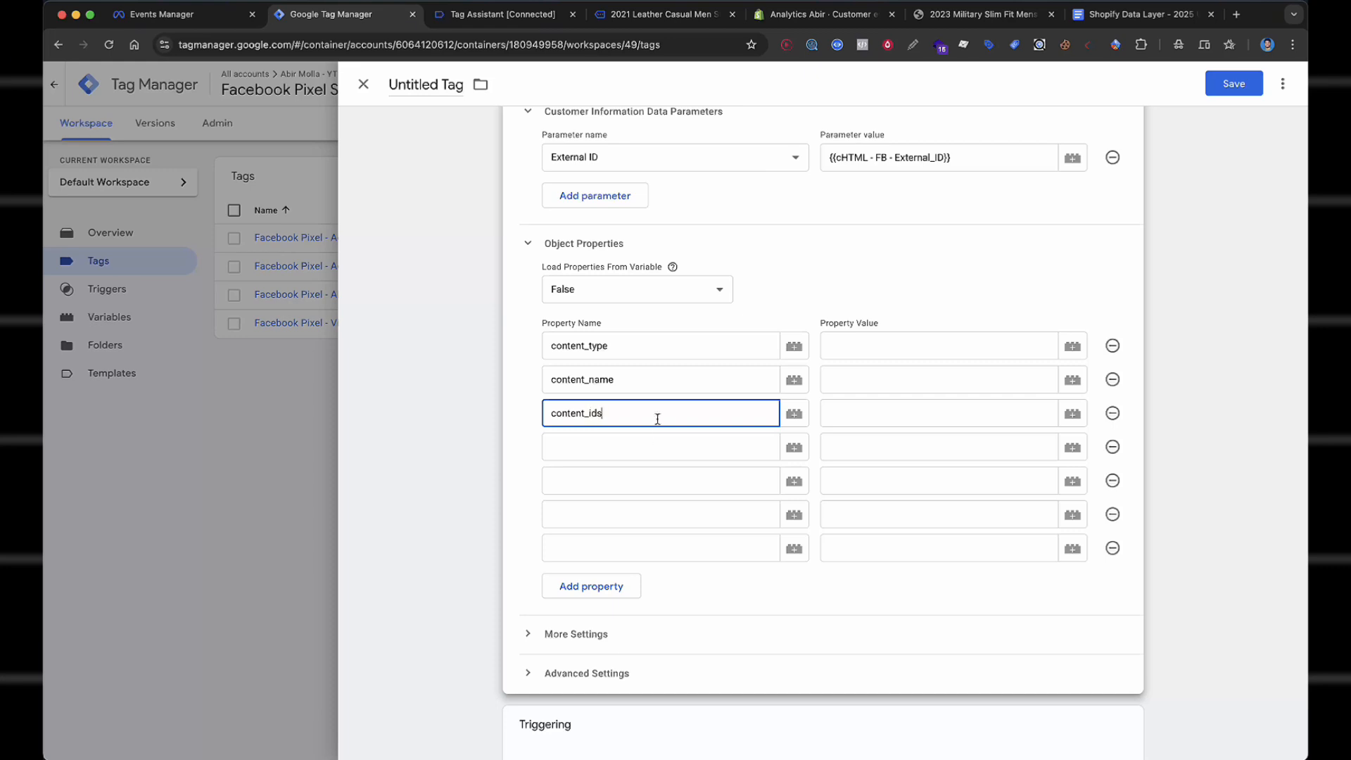
Name the remaining properties content_category, contents, value and currency.
left_click(645, 450)
type("contetn")
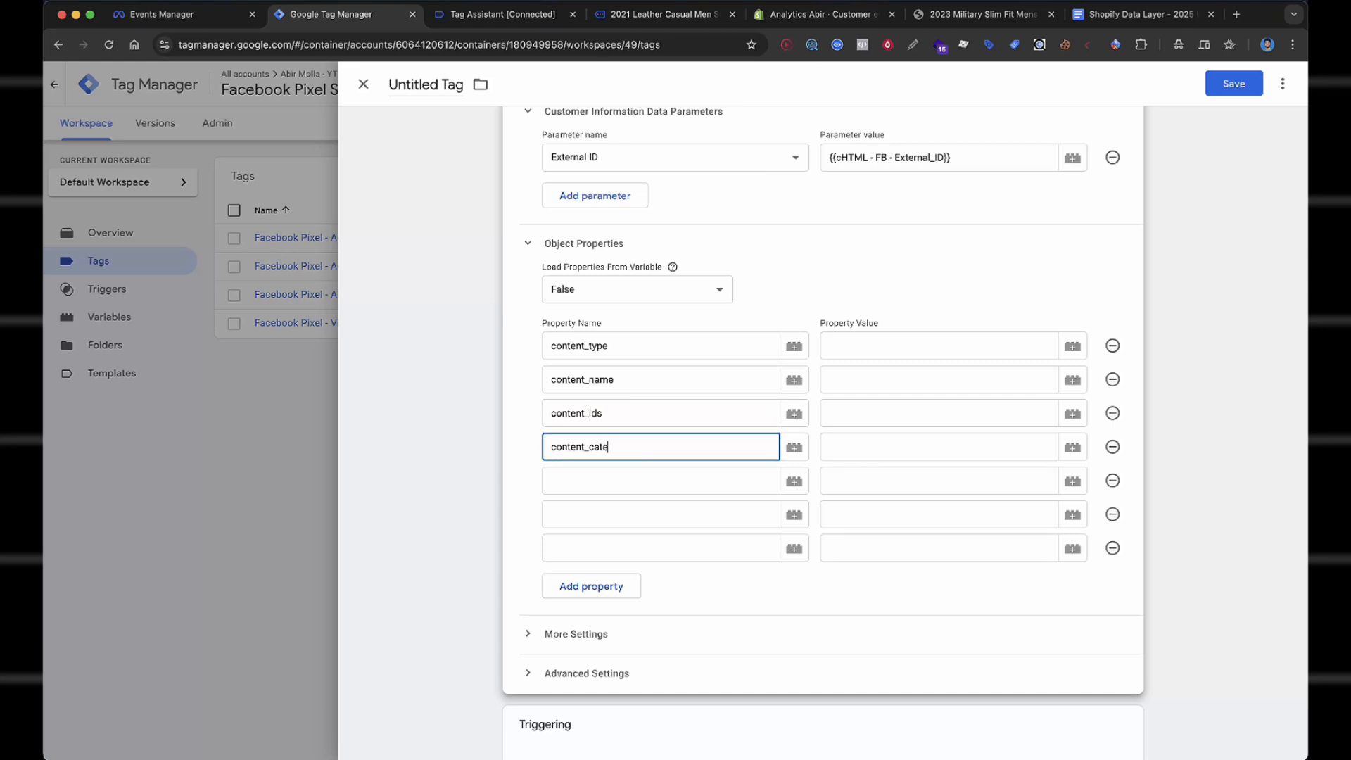
left_click(639, 479)
type("contents")
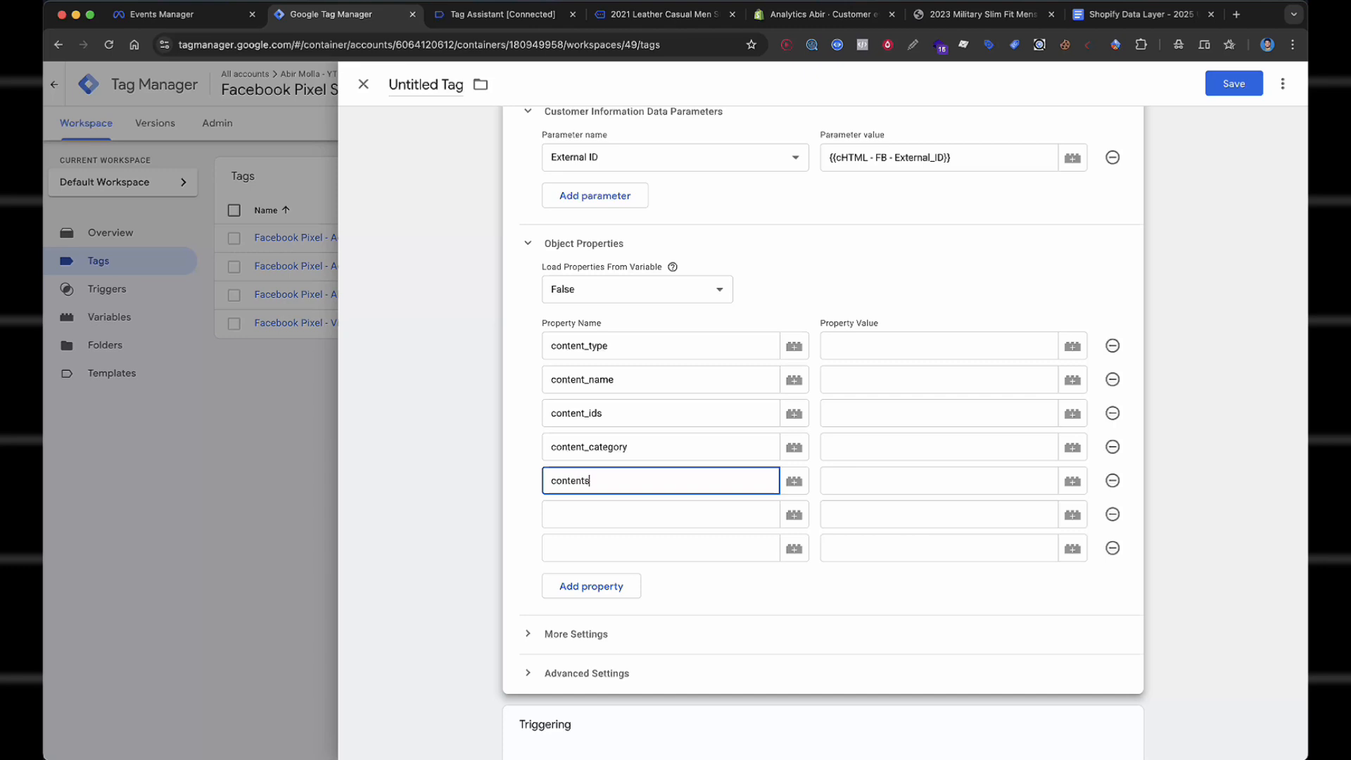
left_click(618, 514)
type("value")
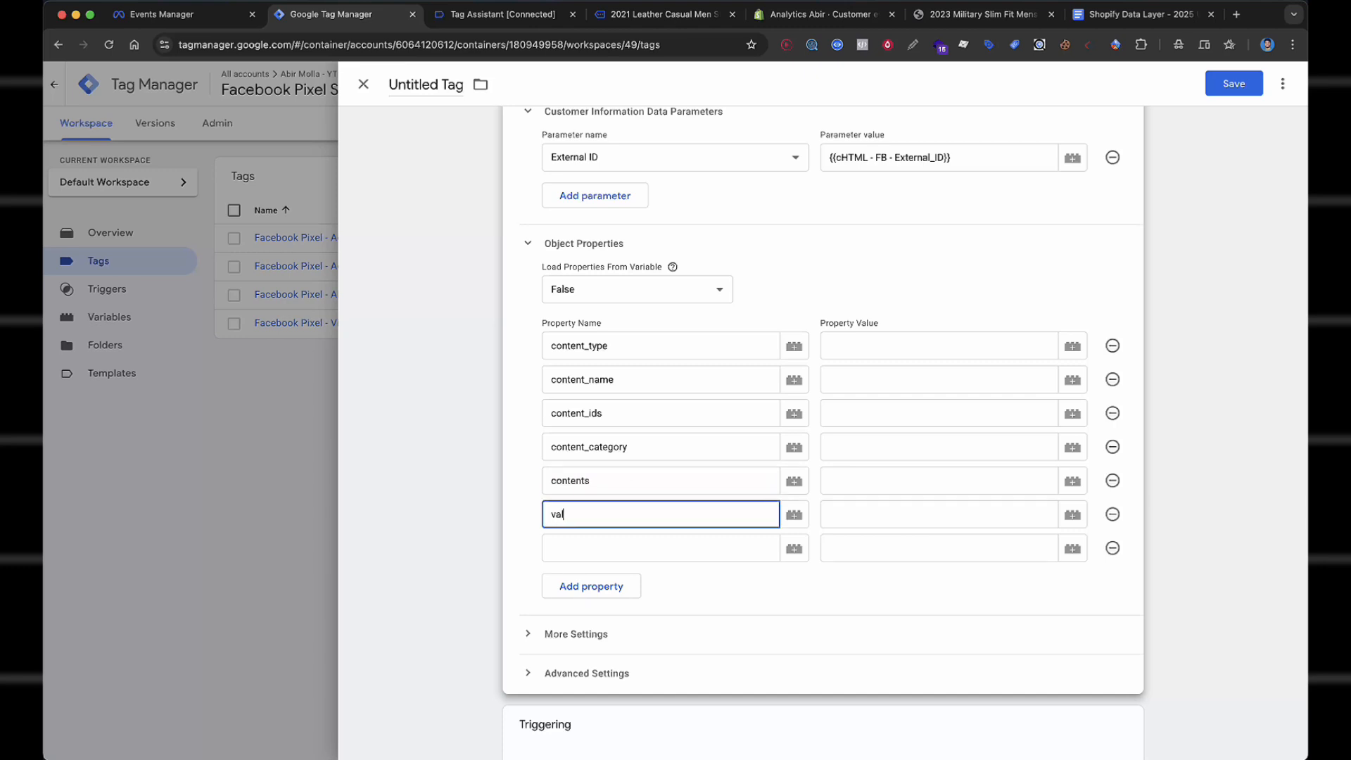
left_click(615, 549)
type("currency")
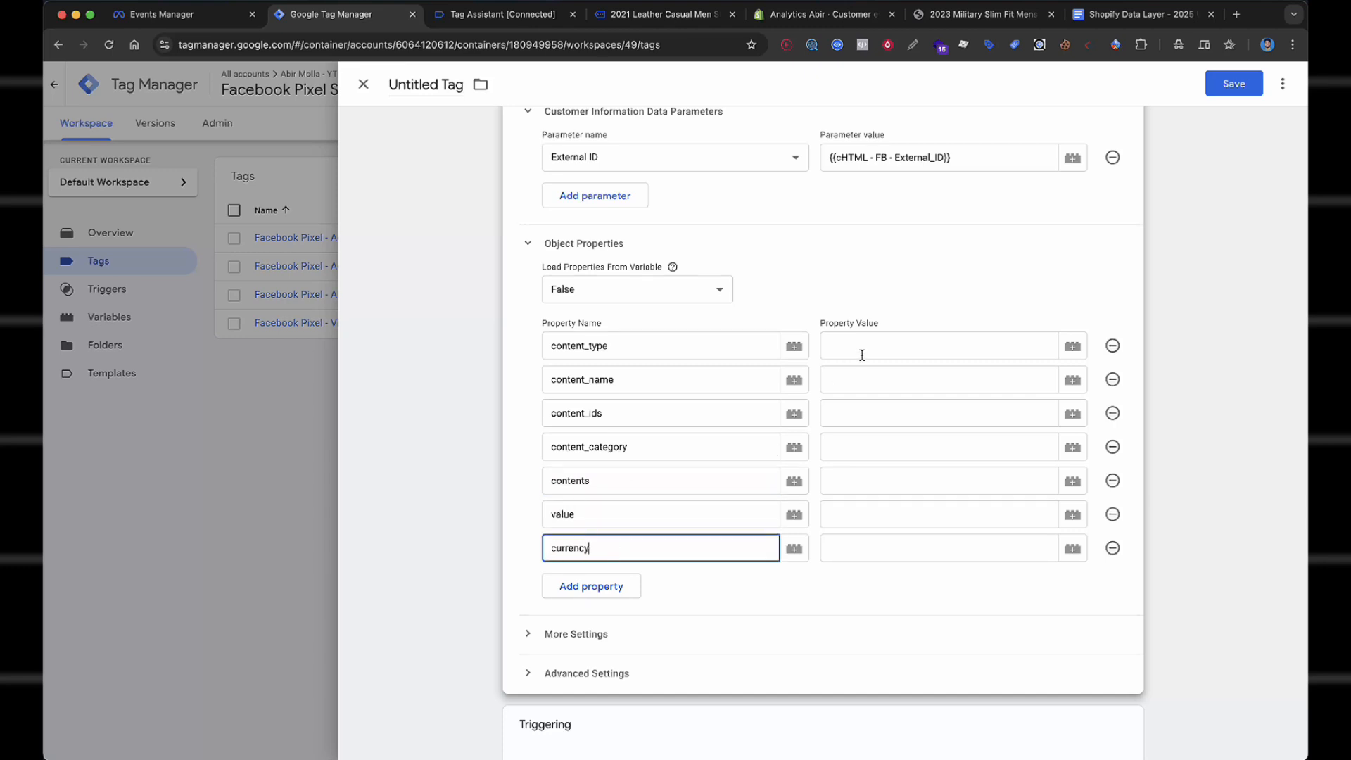
left_click(863, 355)
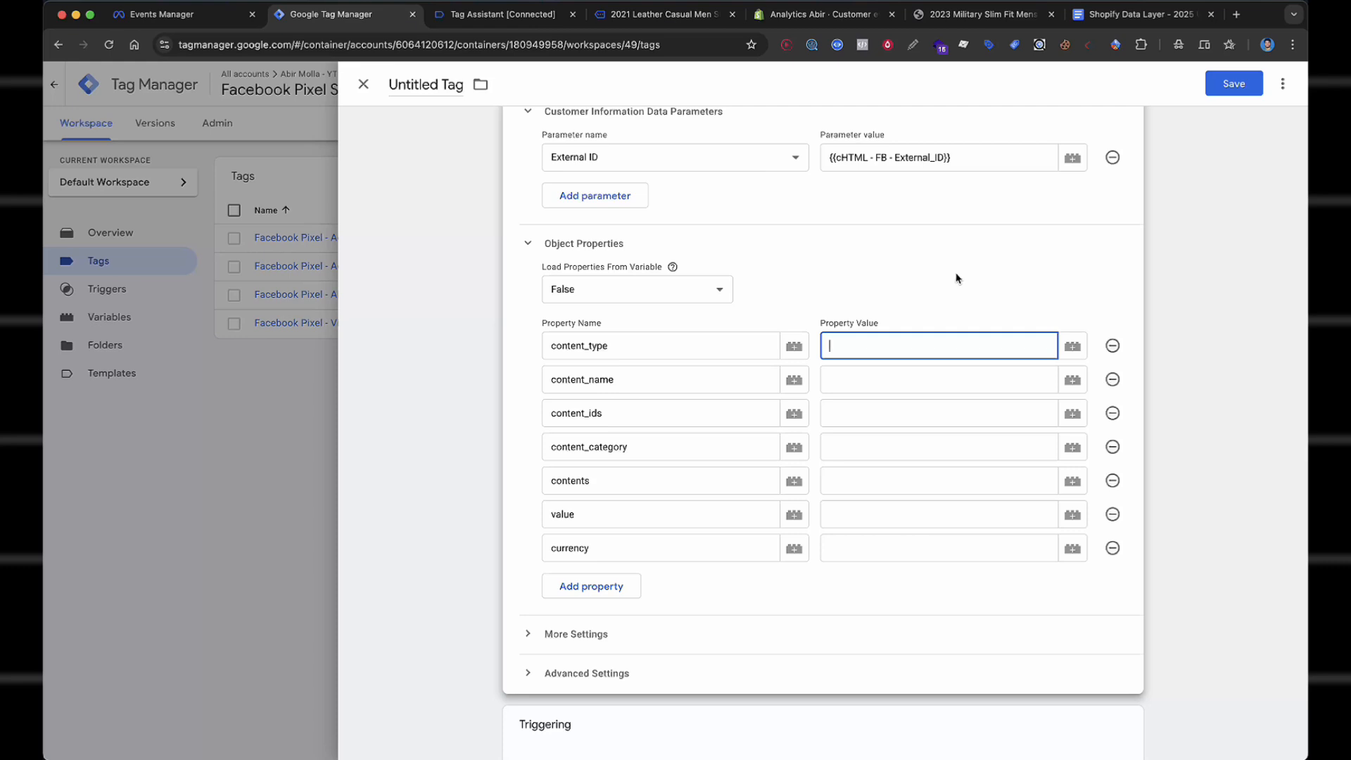
Map content_type, content_name and content_ids to the Content_Type, Content_Name and Content_ids variables.
type("{{type")
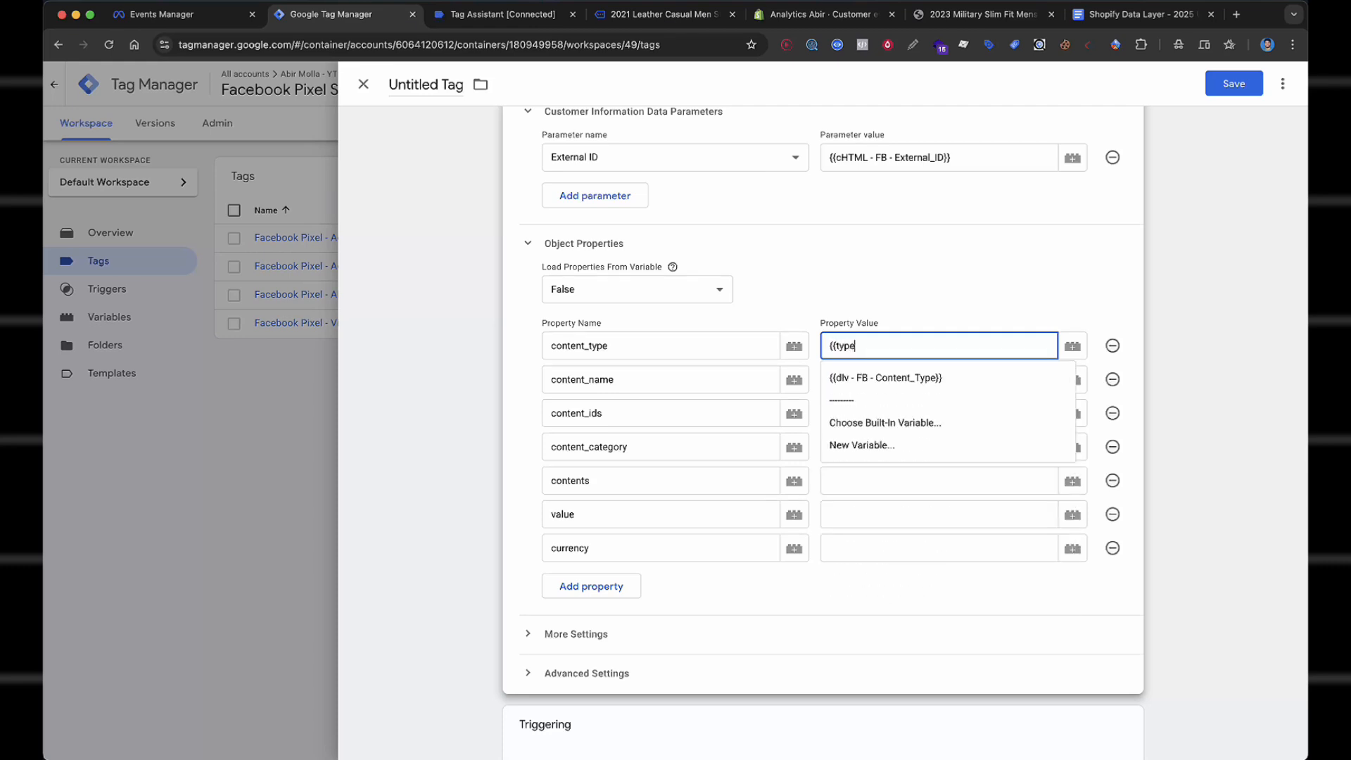
left_click(915, 378)
left_click(919, 381)
type("{{name")
left_click(919, 411)
left_click(920, 415)
type("{{ids")
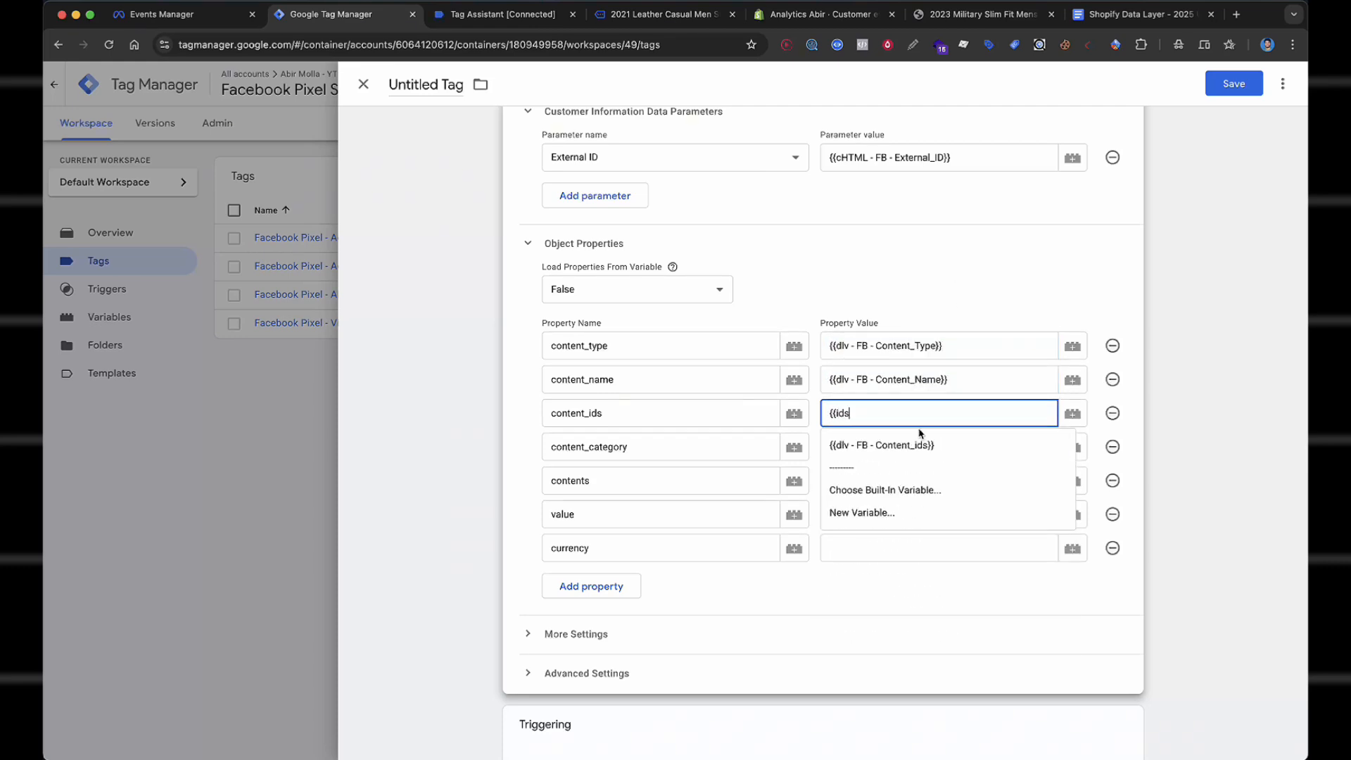
left_click(920, 441)
left_click(920, 444)
Map content_category, contents, value and currency to the Categories, Contents, Value and Currency variables.
type("{{cta")
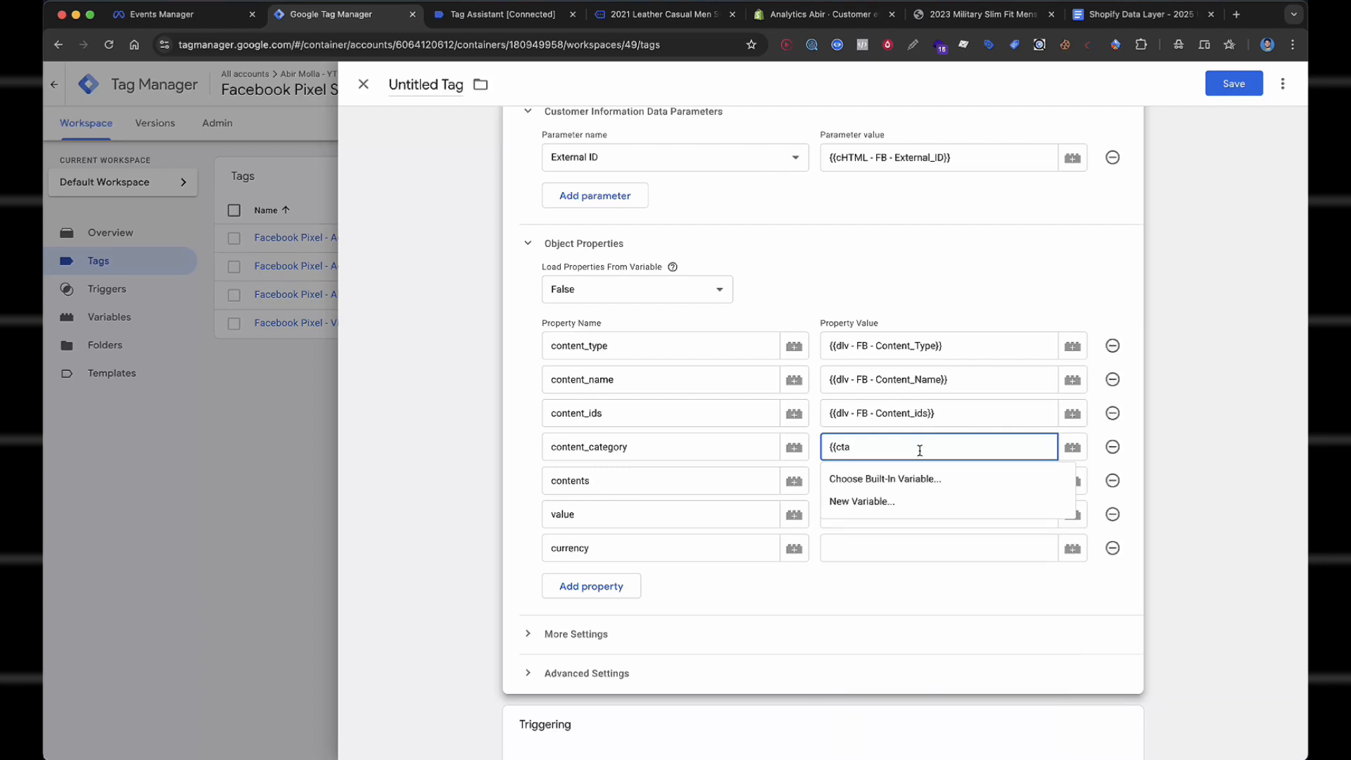
key("BackSpace")
key("BackSpace")
type("a")
left_click(922, 479)
left_click(921, 481)
type("{{cont")
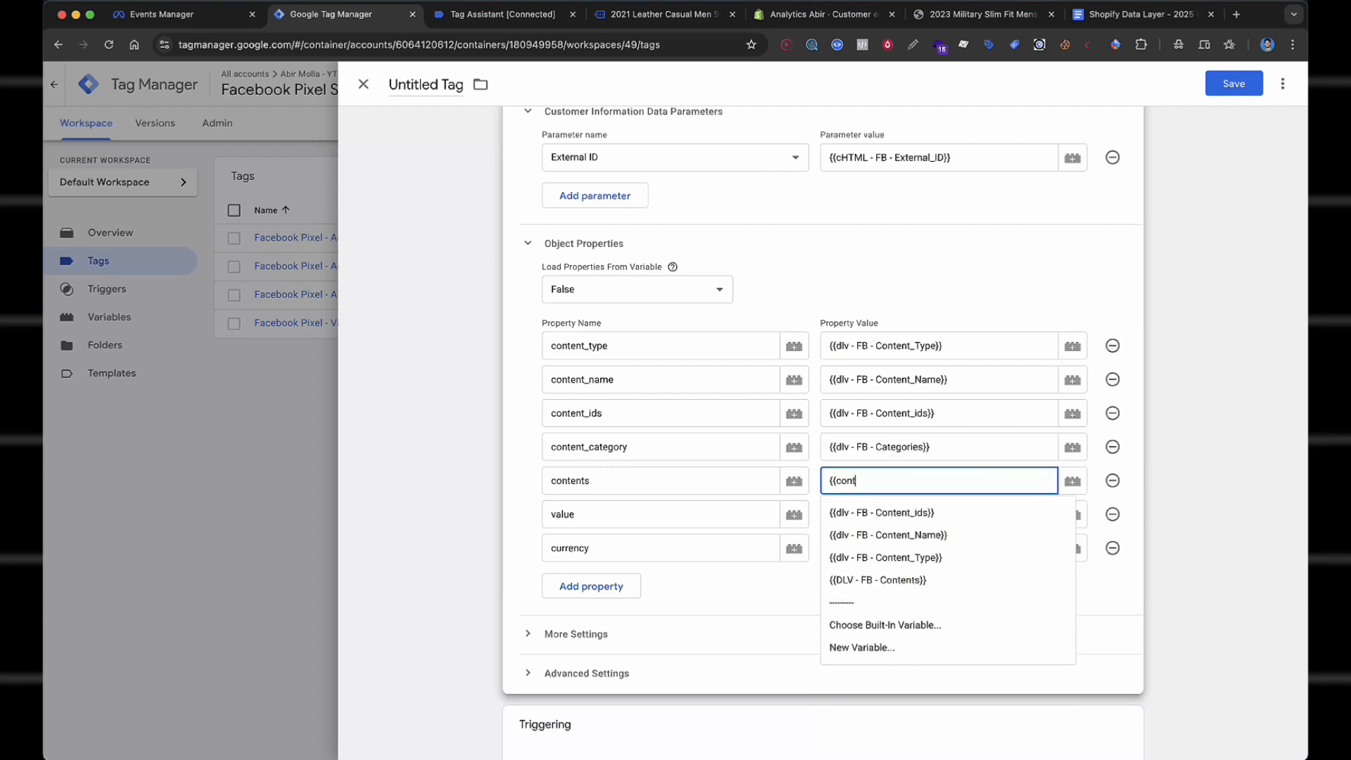
left_click(909, 595)
left_click(913, 511)
type("{{value")
left_click(884, 551)
left_click(914, 557)
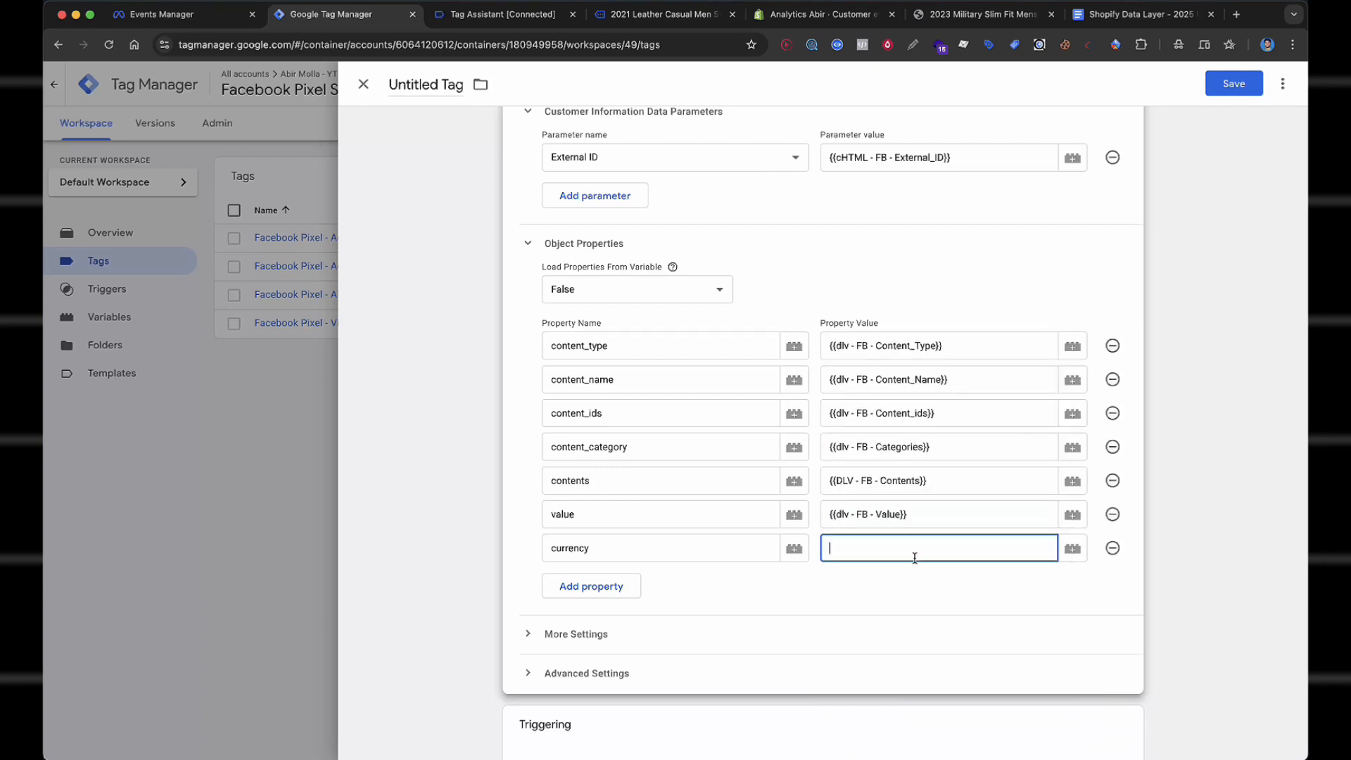
type("{{cur")
left_click(943, 583)
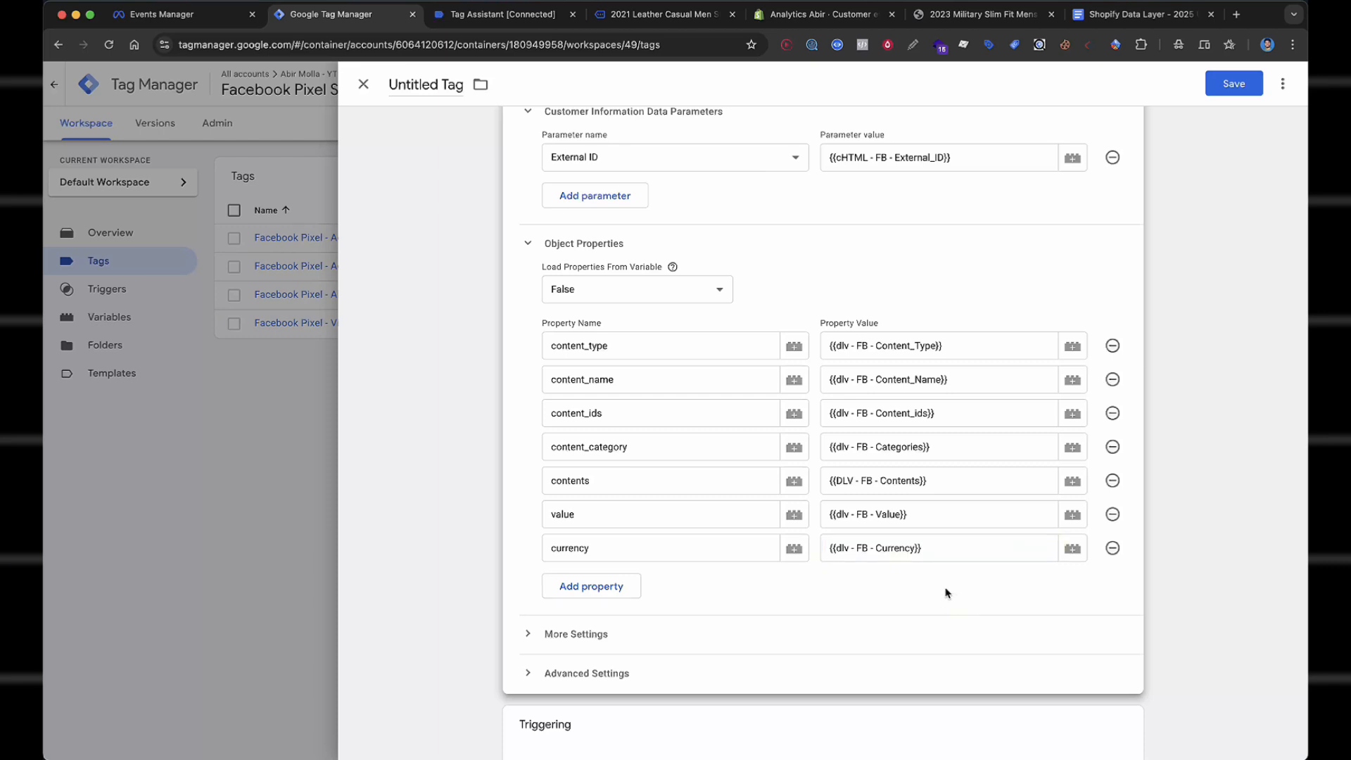
Add a new num_items property row below currency.
scroll(944, 591, "down", 1)
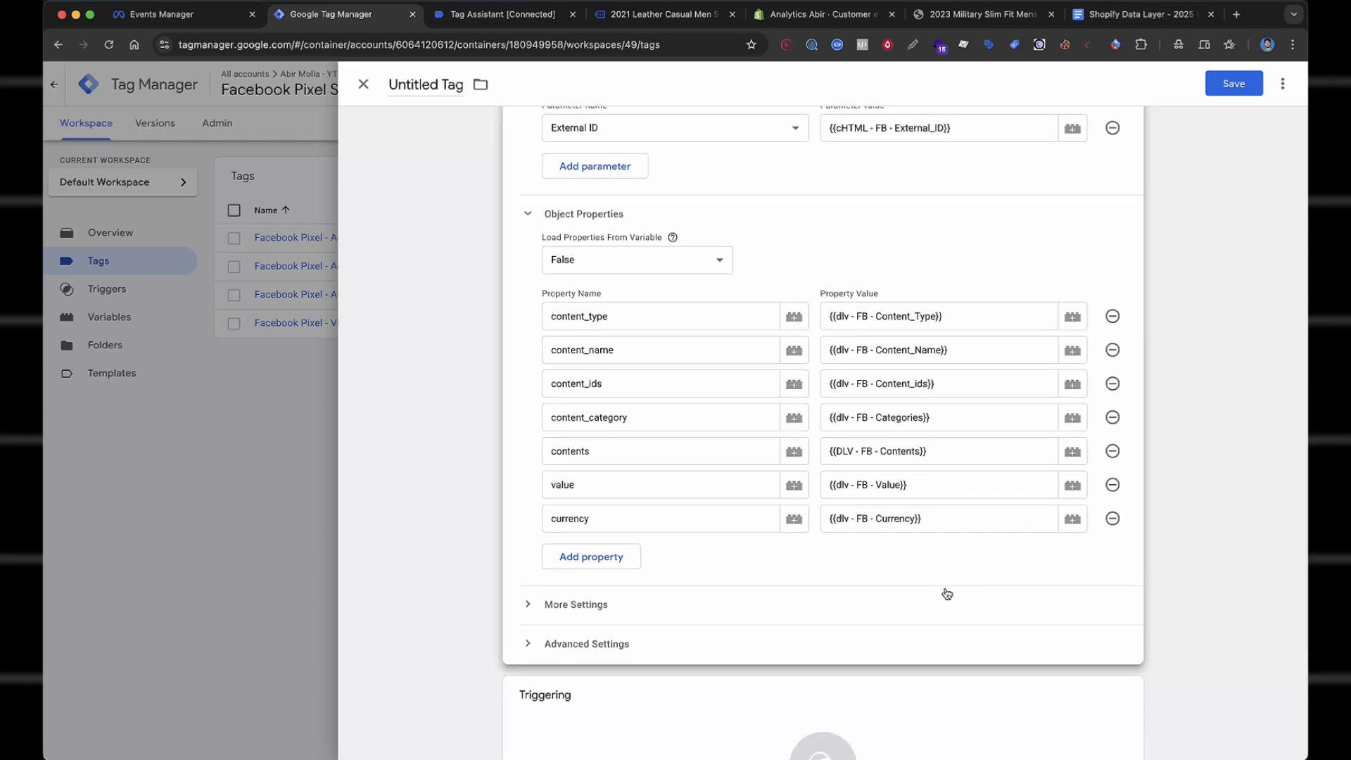
scroll(947, 595, "down", 2)
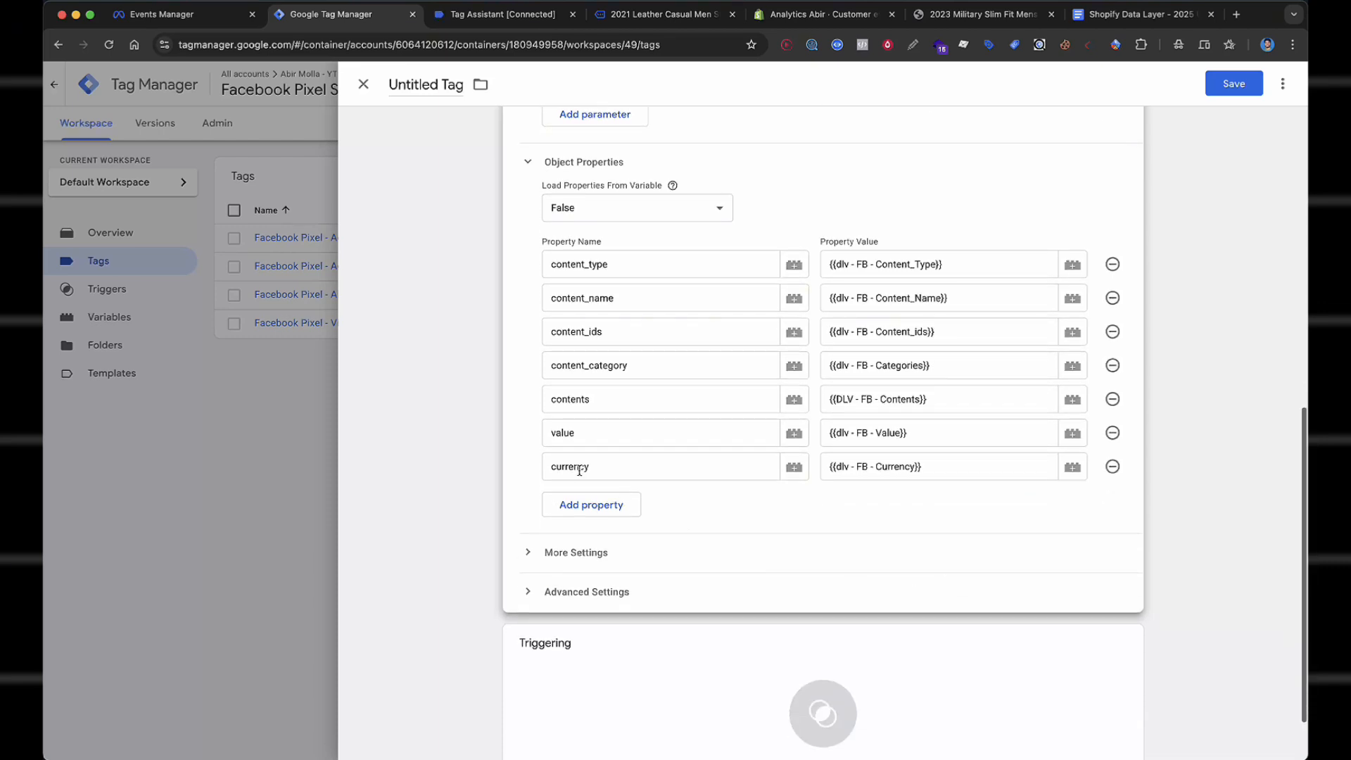
left_click(587, 504)
left_click(602, 507)
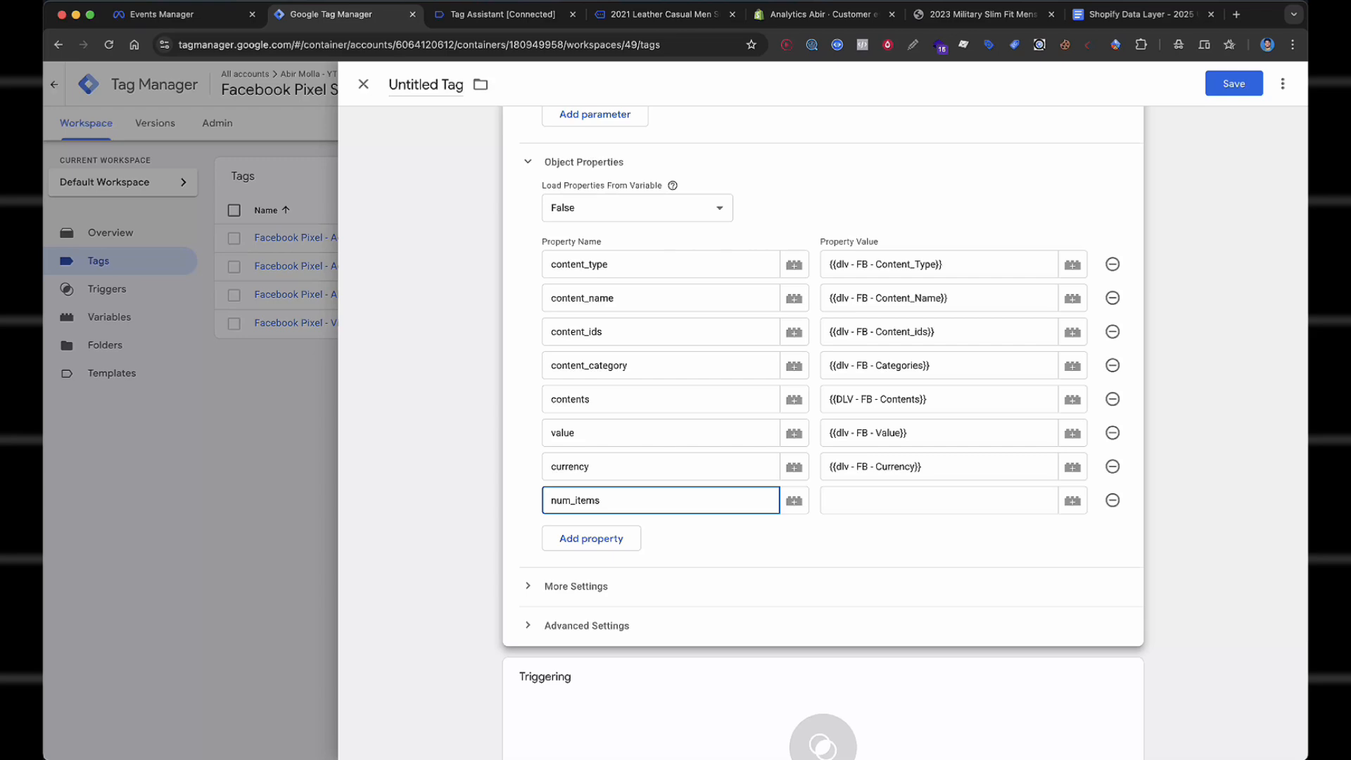
scroll(650, 499, "down", 3)
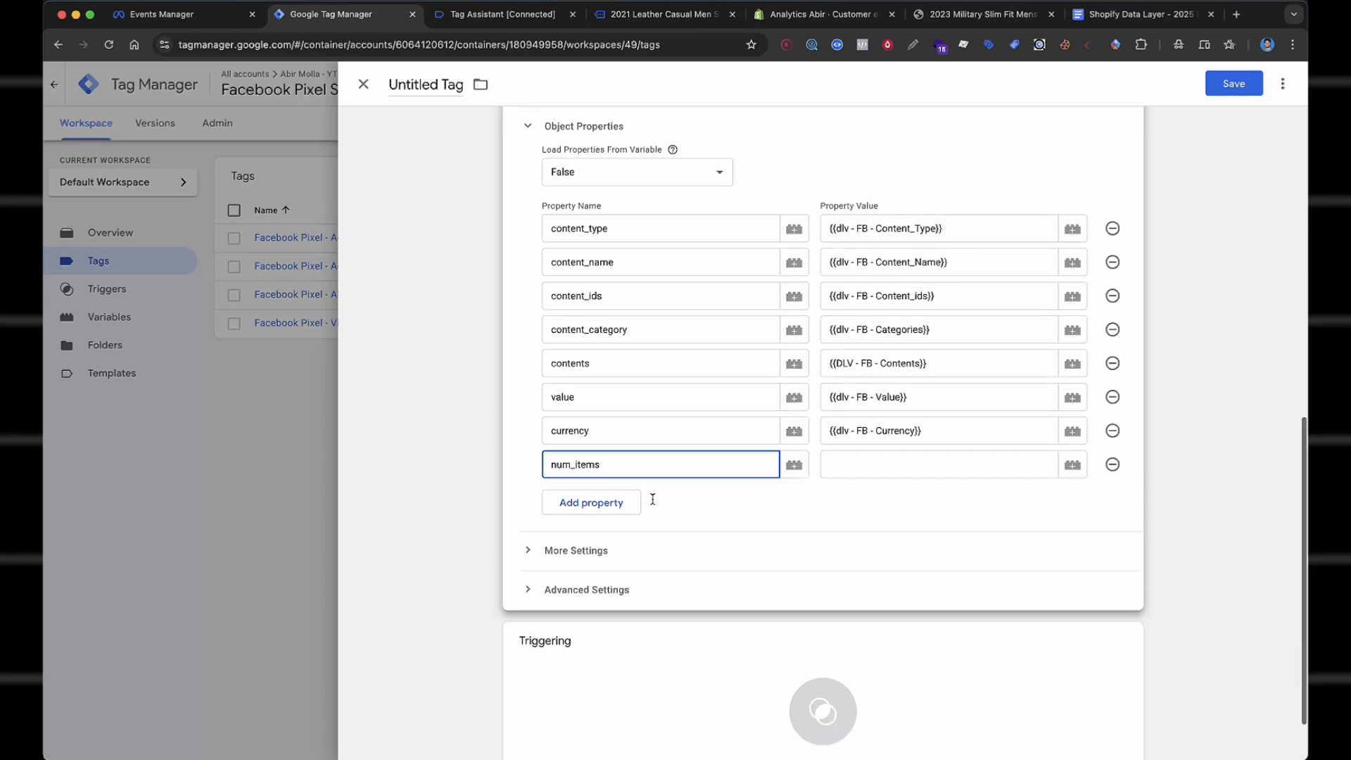
Fire the tag on Custom Event - BeginCheckout and save it as 'Facebook Pixel - InitiateCheckout'.
left_click(743, 596)
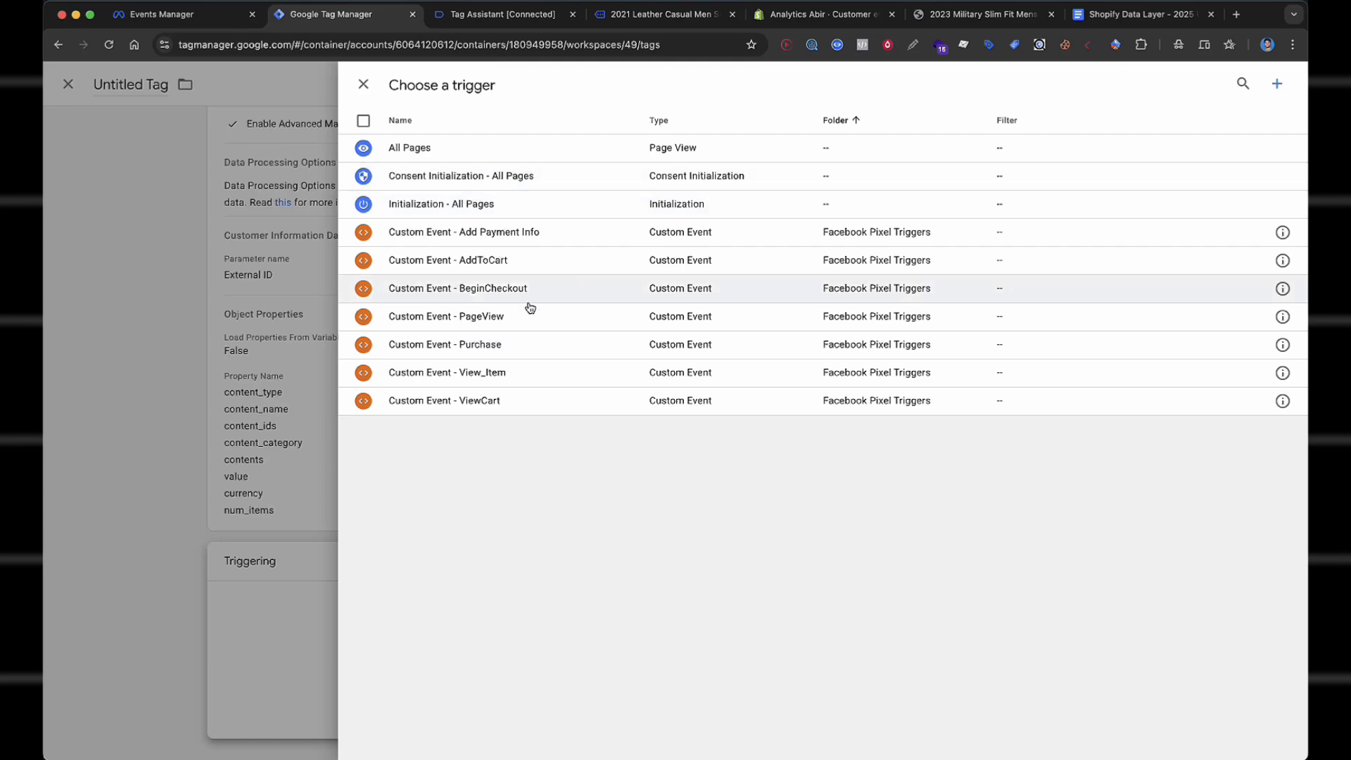
left_click(532, 302)
left_click(1234, 83)
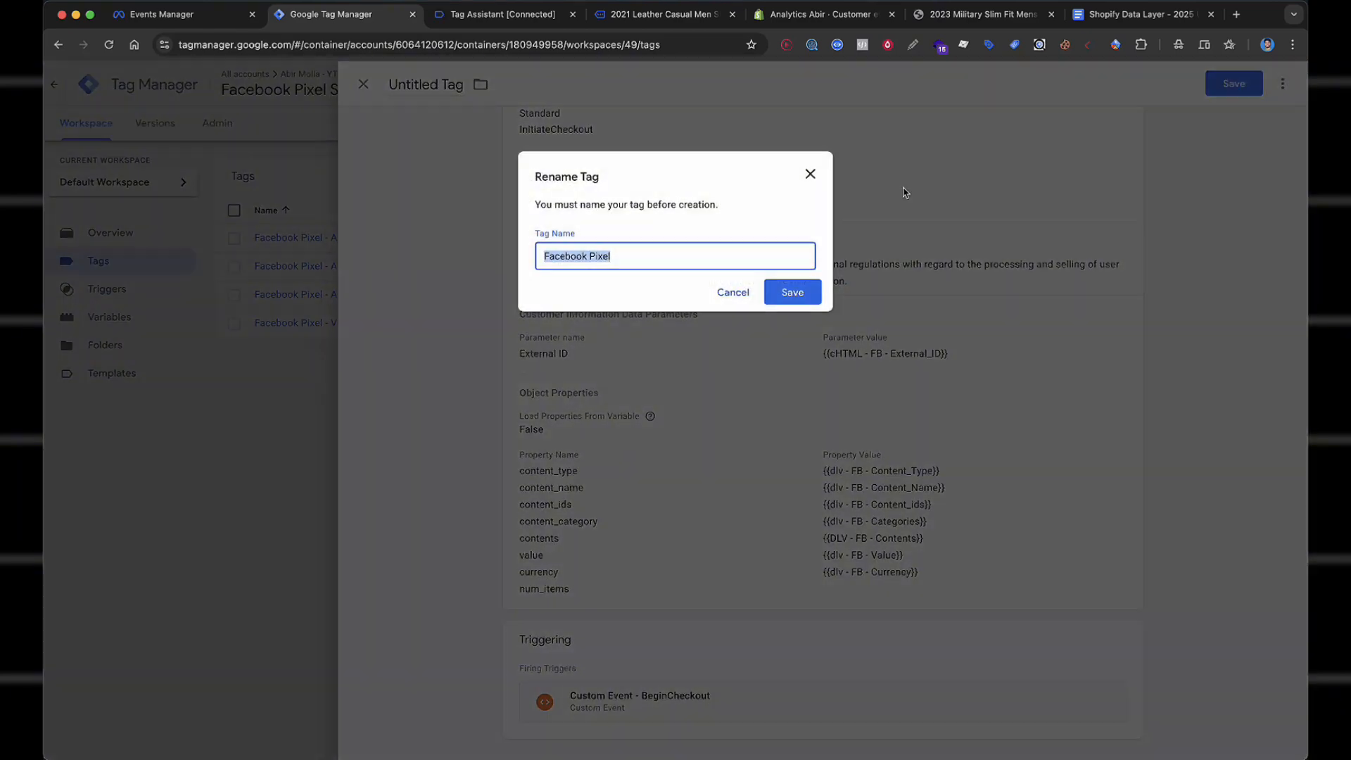
left_click(728, 257)
type("-")
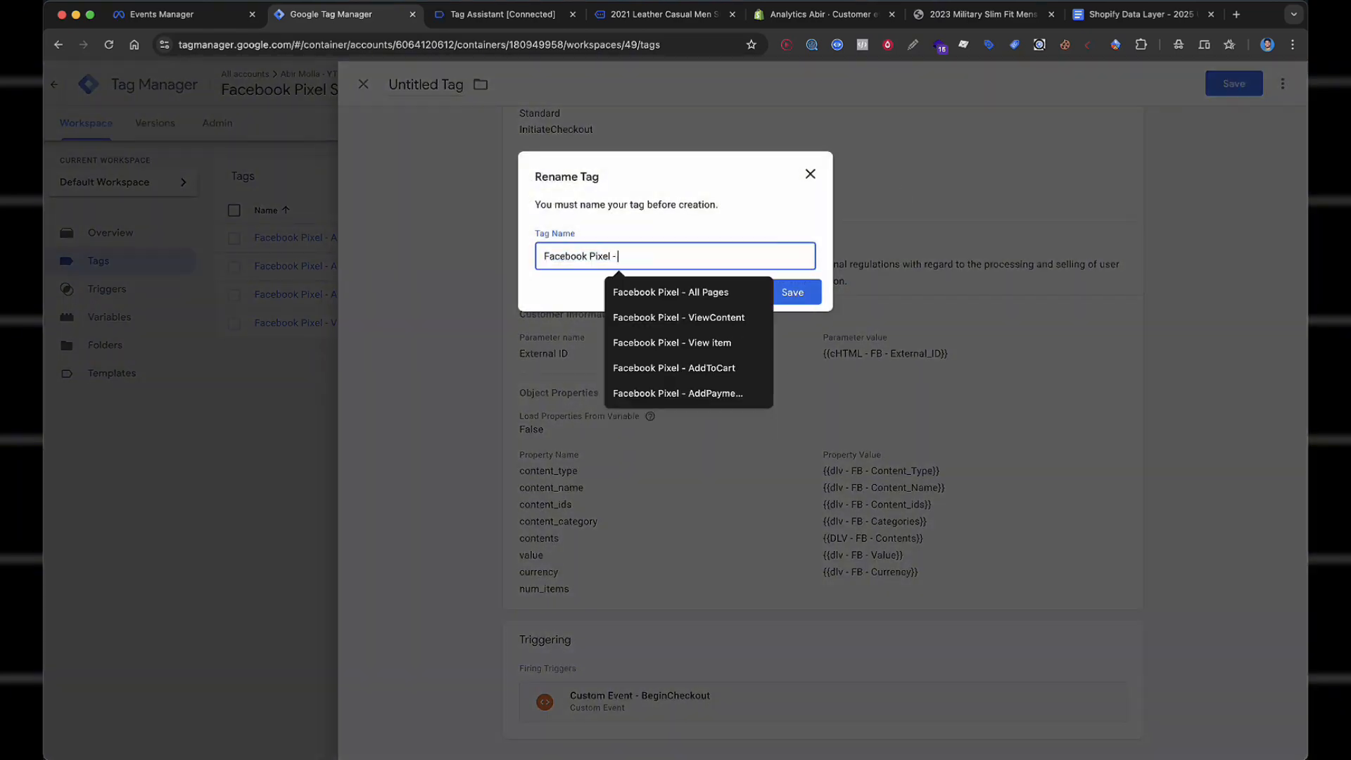
type(" Initia")
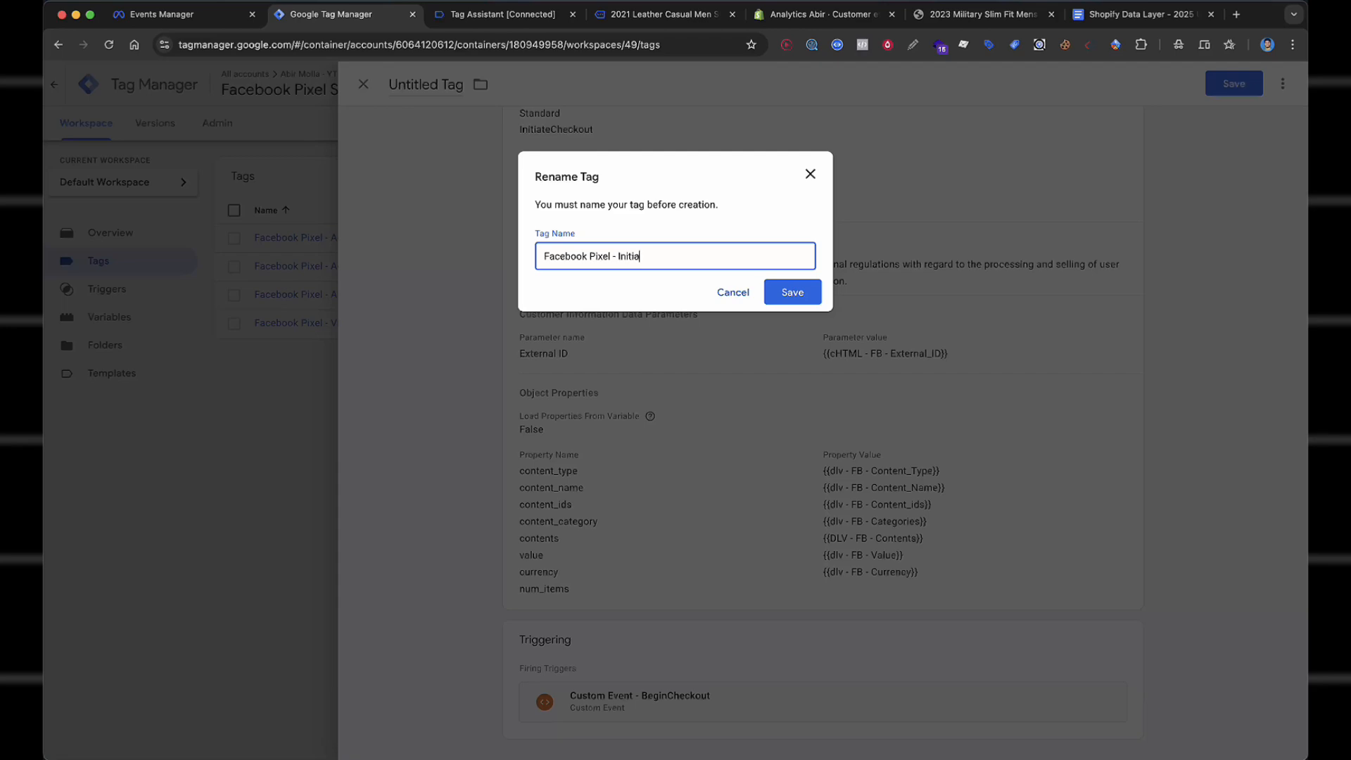
type("teChc")
left_click(793, 292)
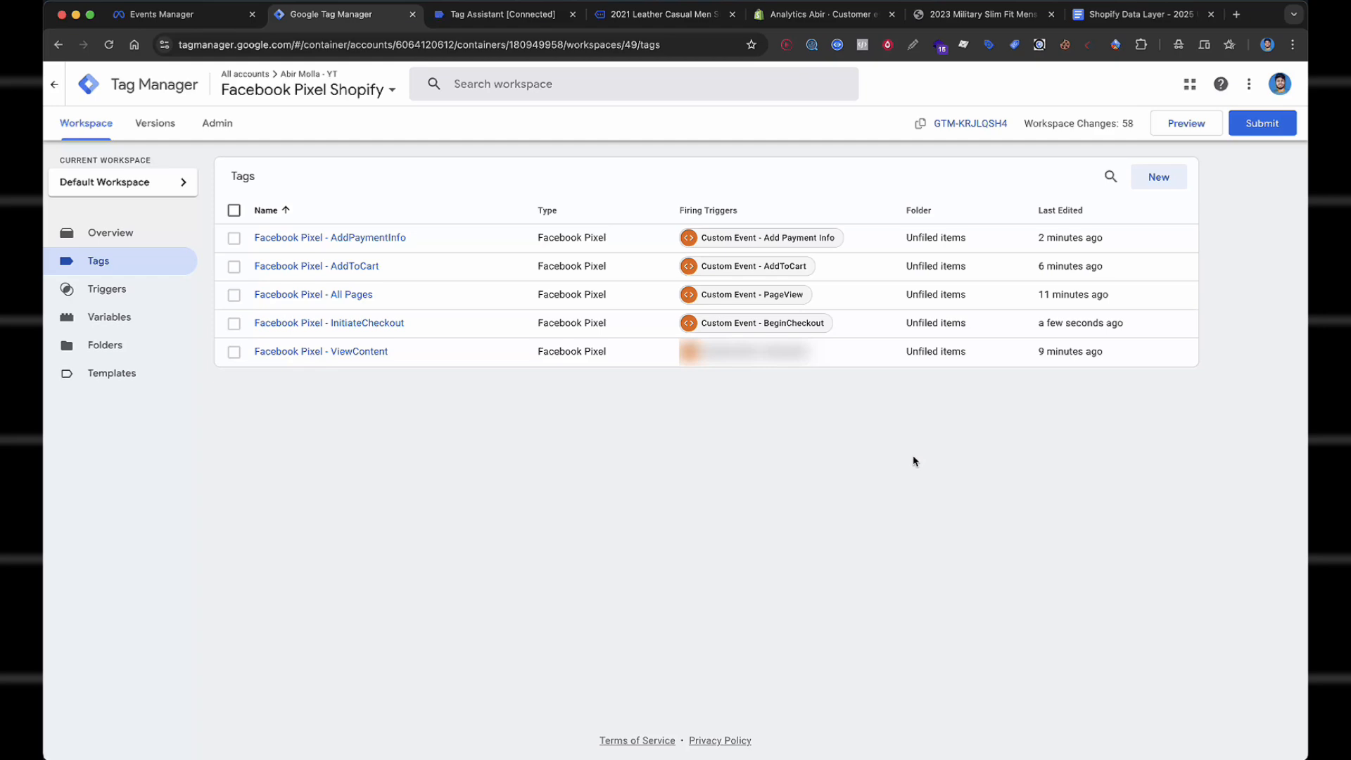
Start a new Facebook Pixel tag whose Pixel ID is the {{Facebook Pixel Id}} variable.
left_click(1157, 177)
left_click(685, 176)
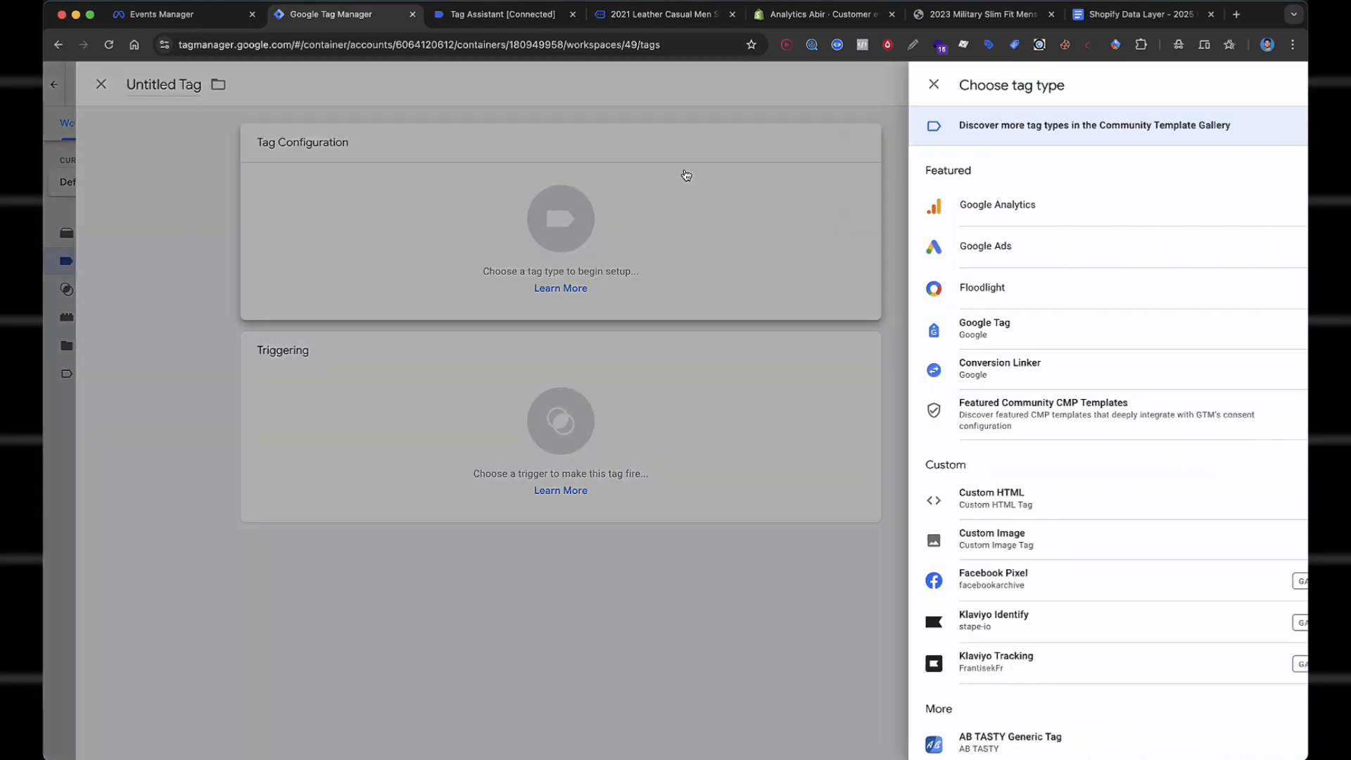
scroll(971, 366, "down", 4)
left_click(977, 331)
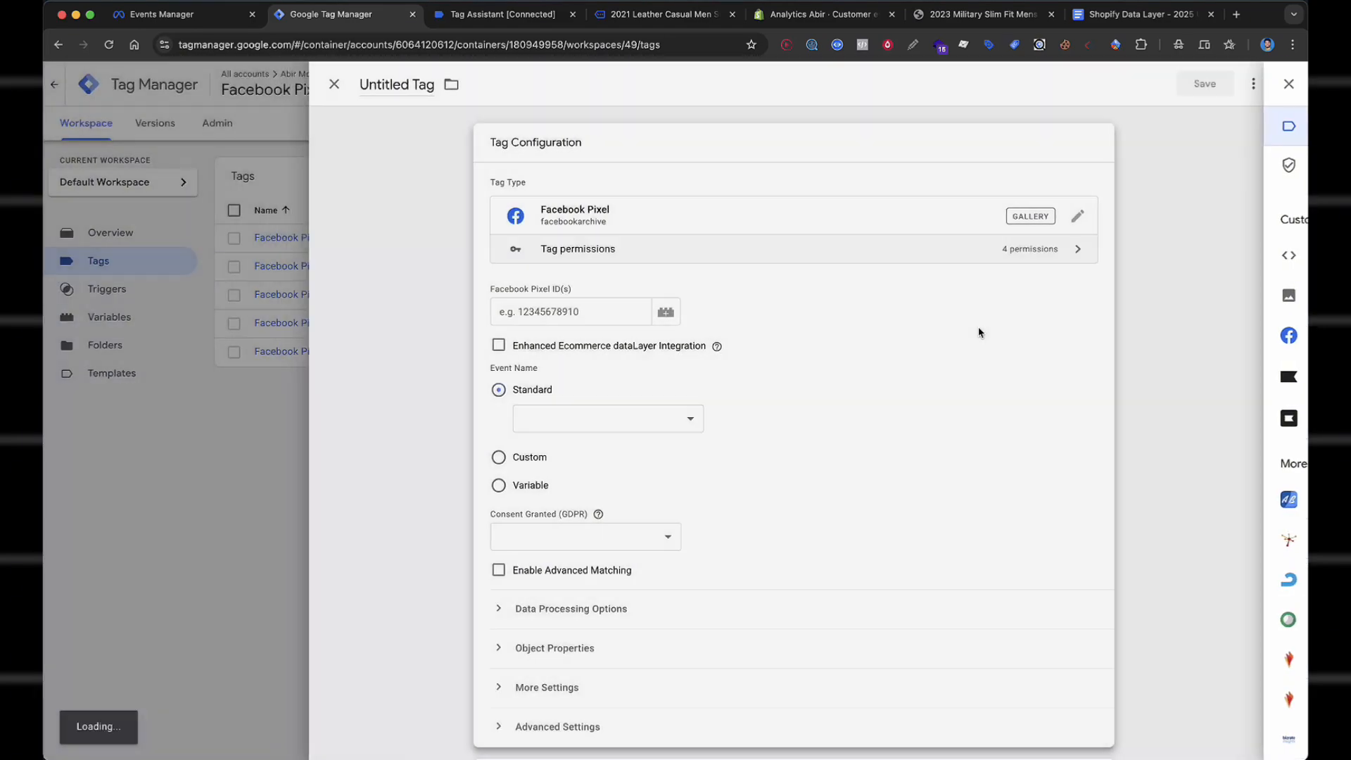
left_click(608, 316)
type("{{Face")
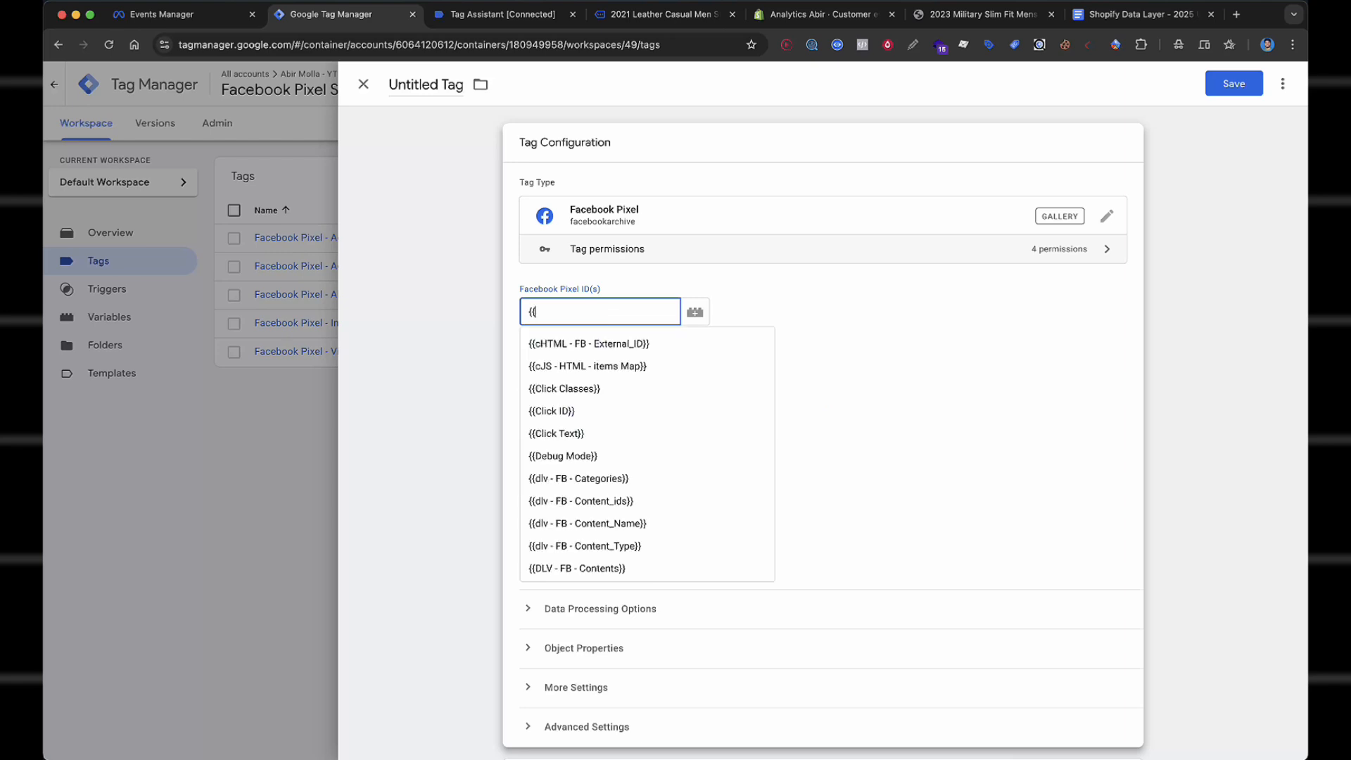
left_click(574, 425)
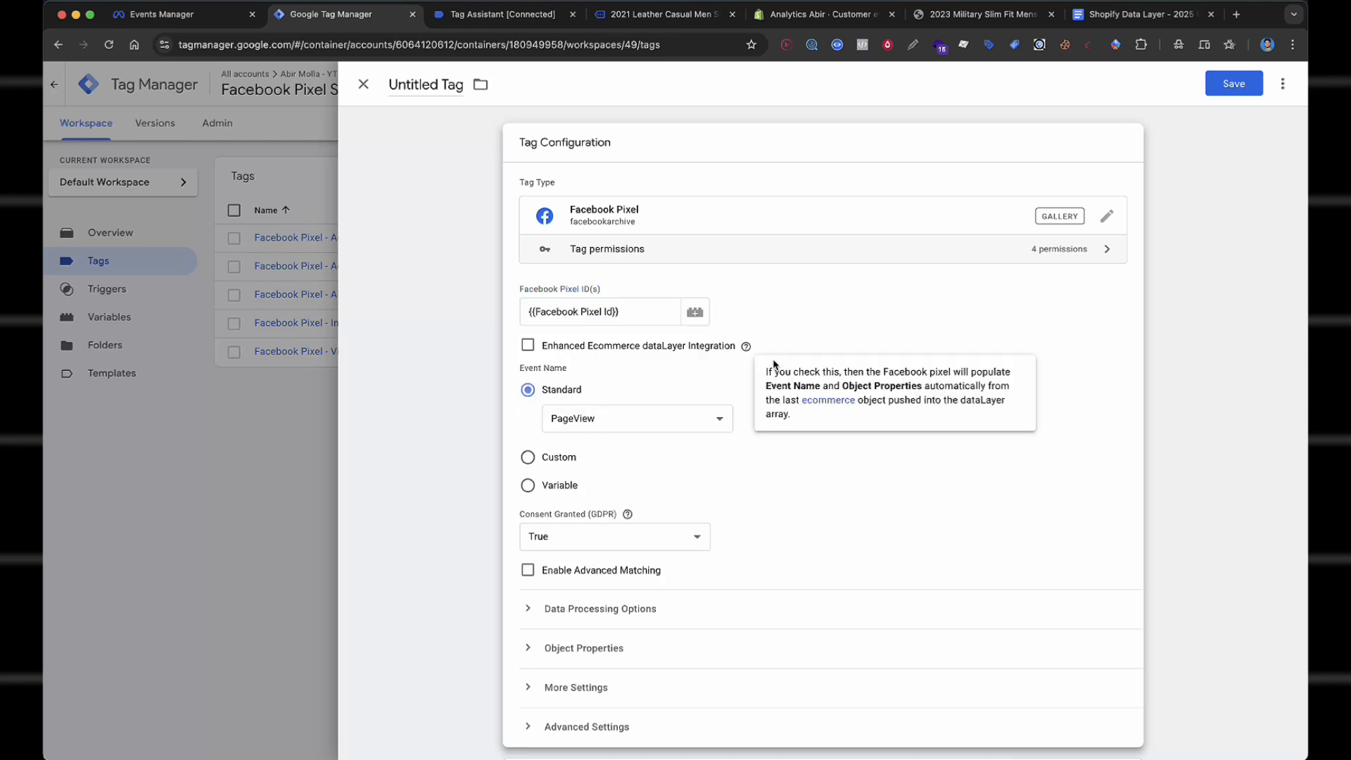
left_click(639, 419)
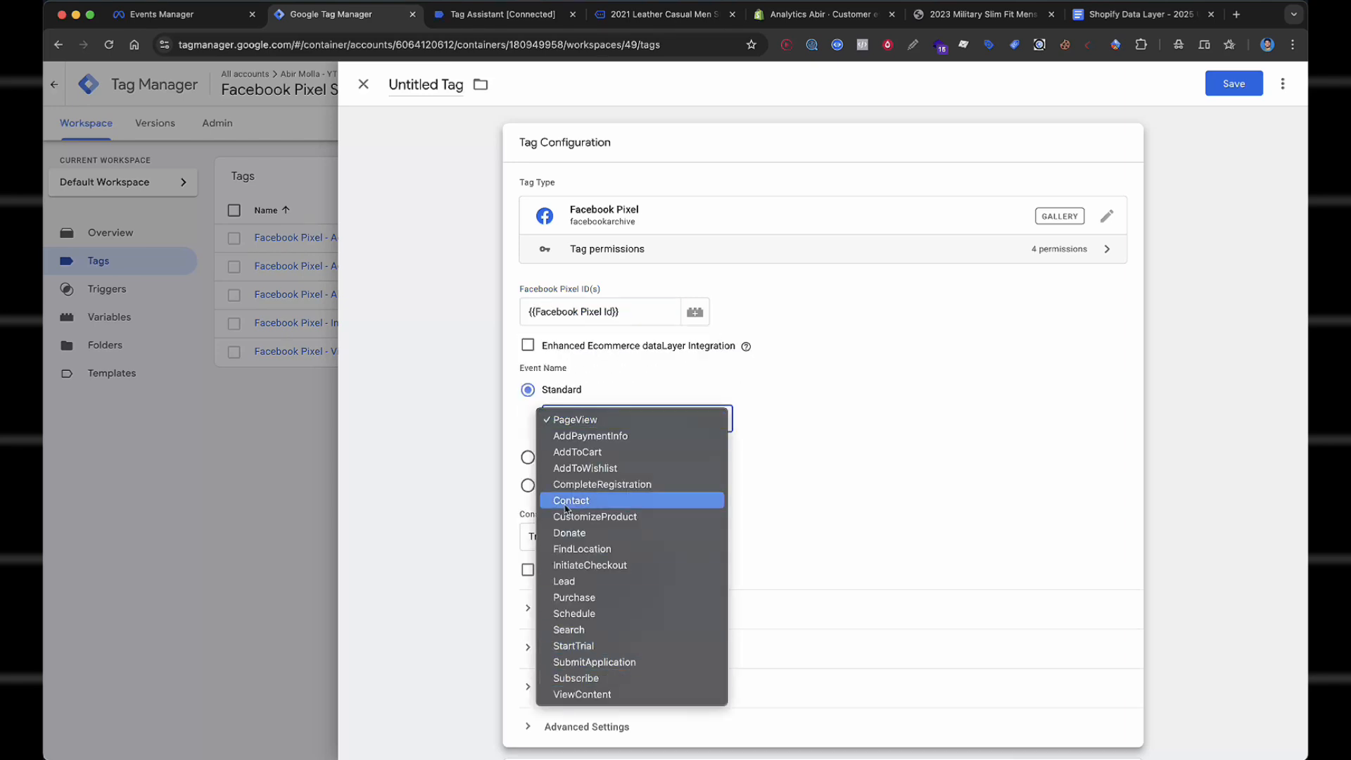
Set the tag's standard event to Purchase and enable advanced matching.
left_click(617, 598)
scroll(838, 380, "down", 3)
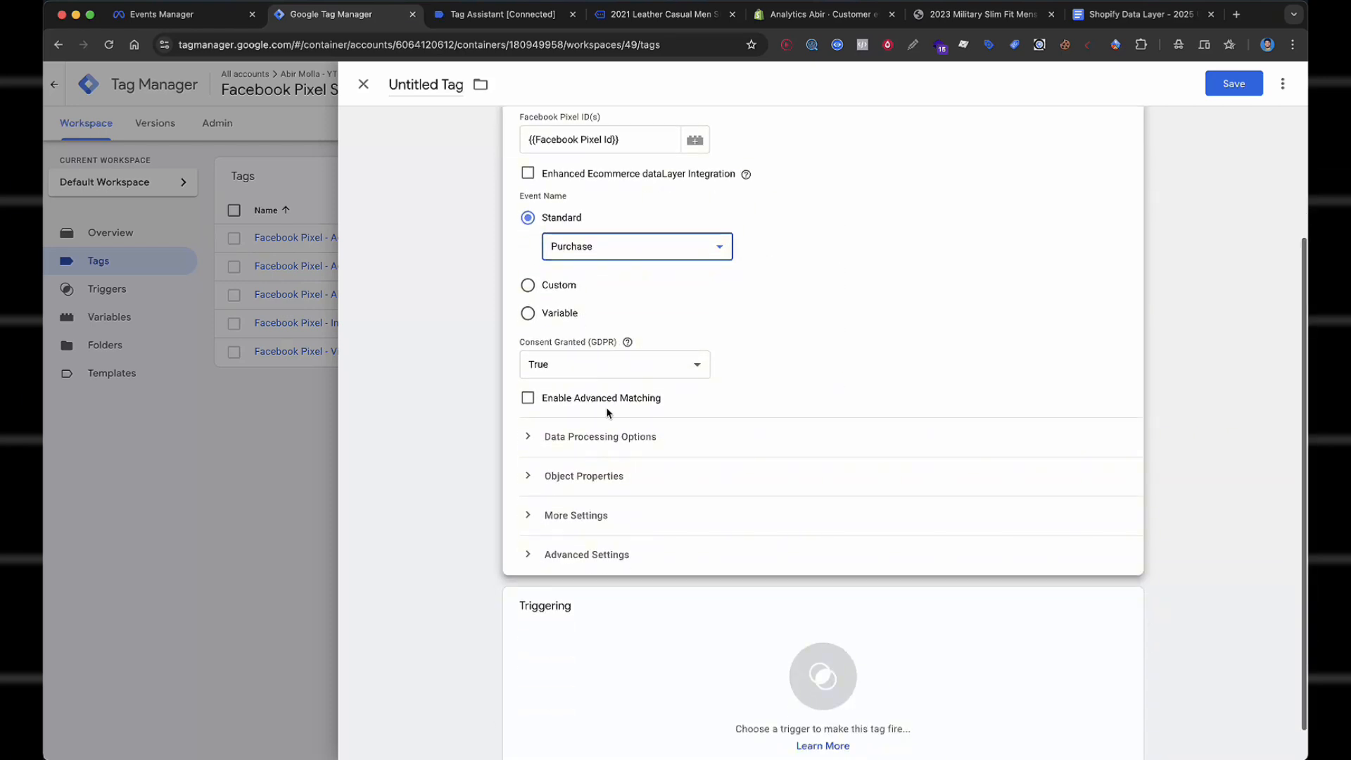
left_click(528, 398)
left_click(609, 477)
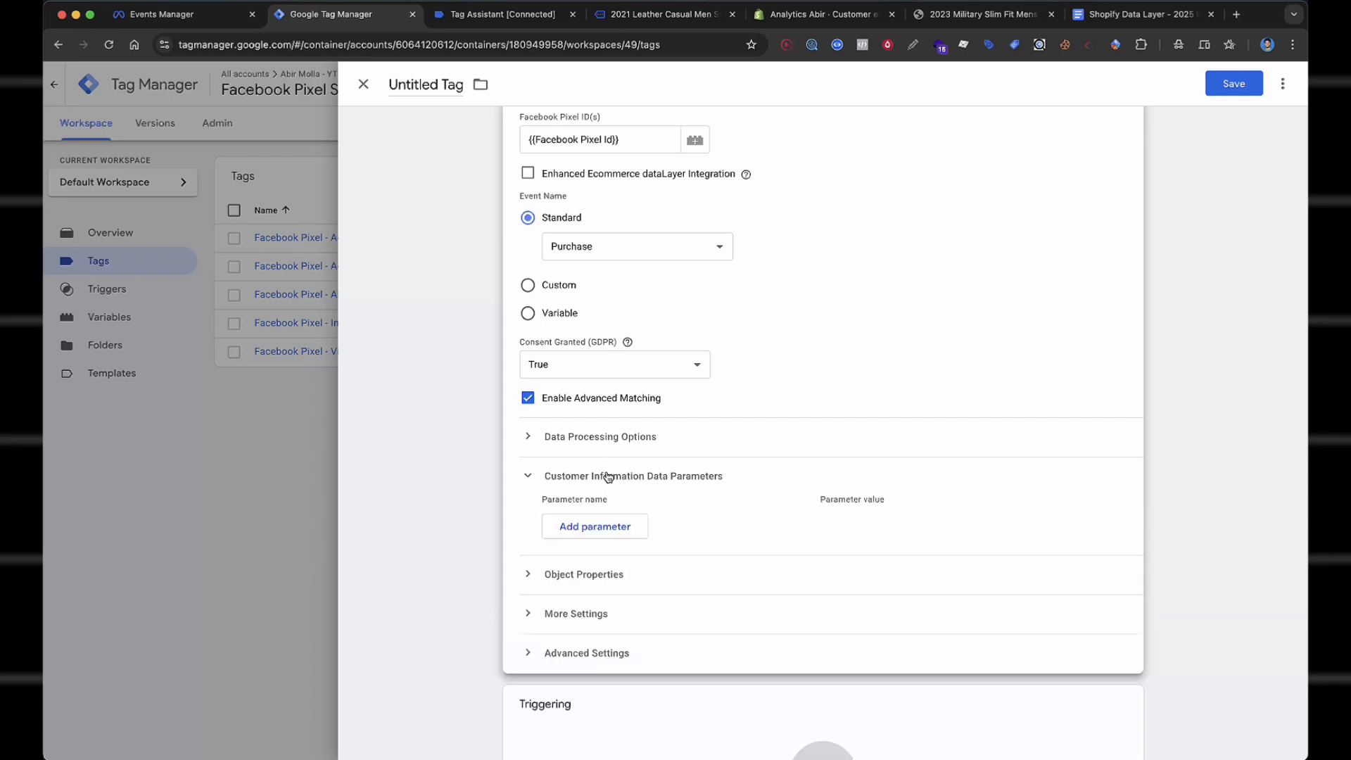
scroll(609, 476, "down", 2)
Add three customer information parameters: External ID, Email and City.
left_click(613, 389)
left_click(609, 423)
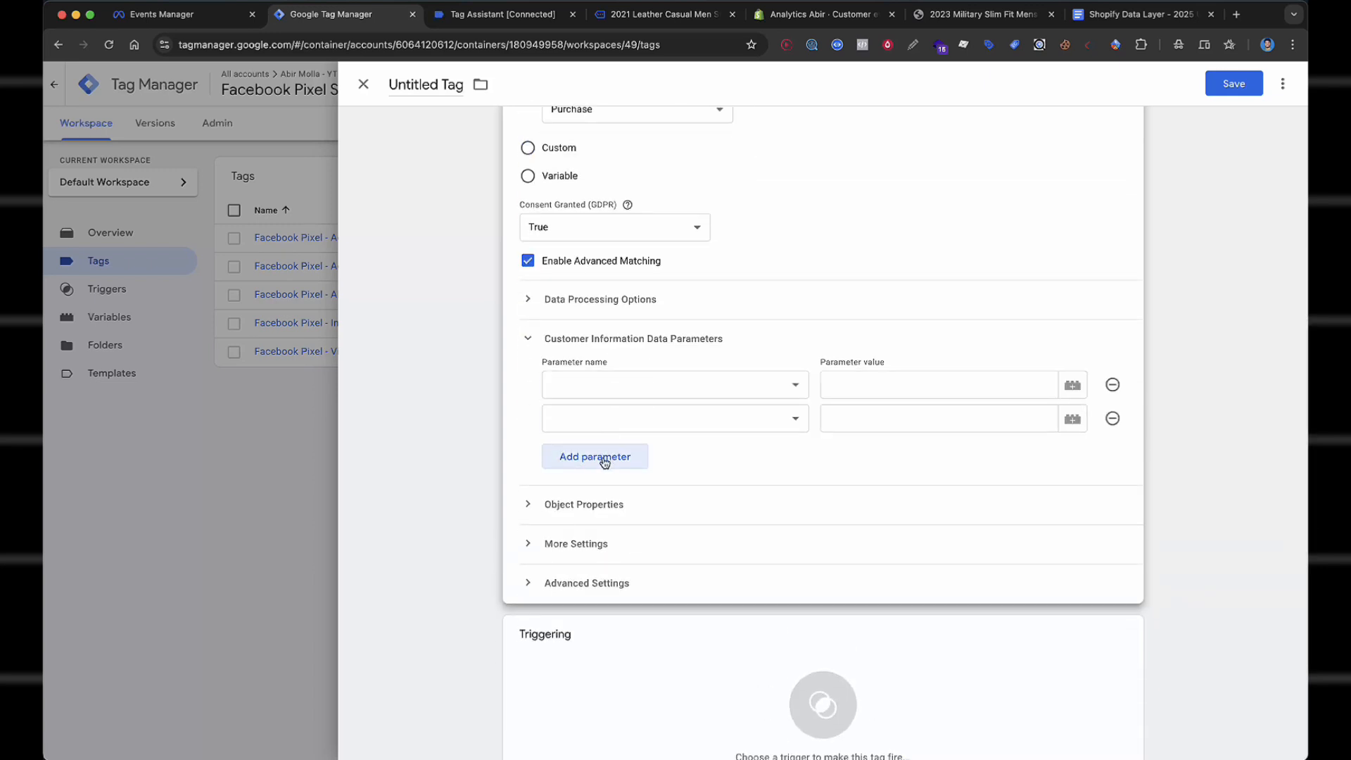
left_click(605, 462)
left_click(654, 384)
left_click(662, 467)
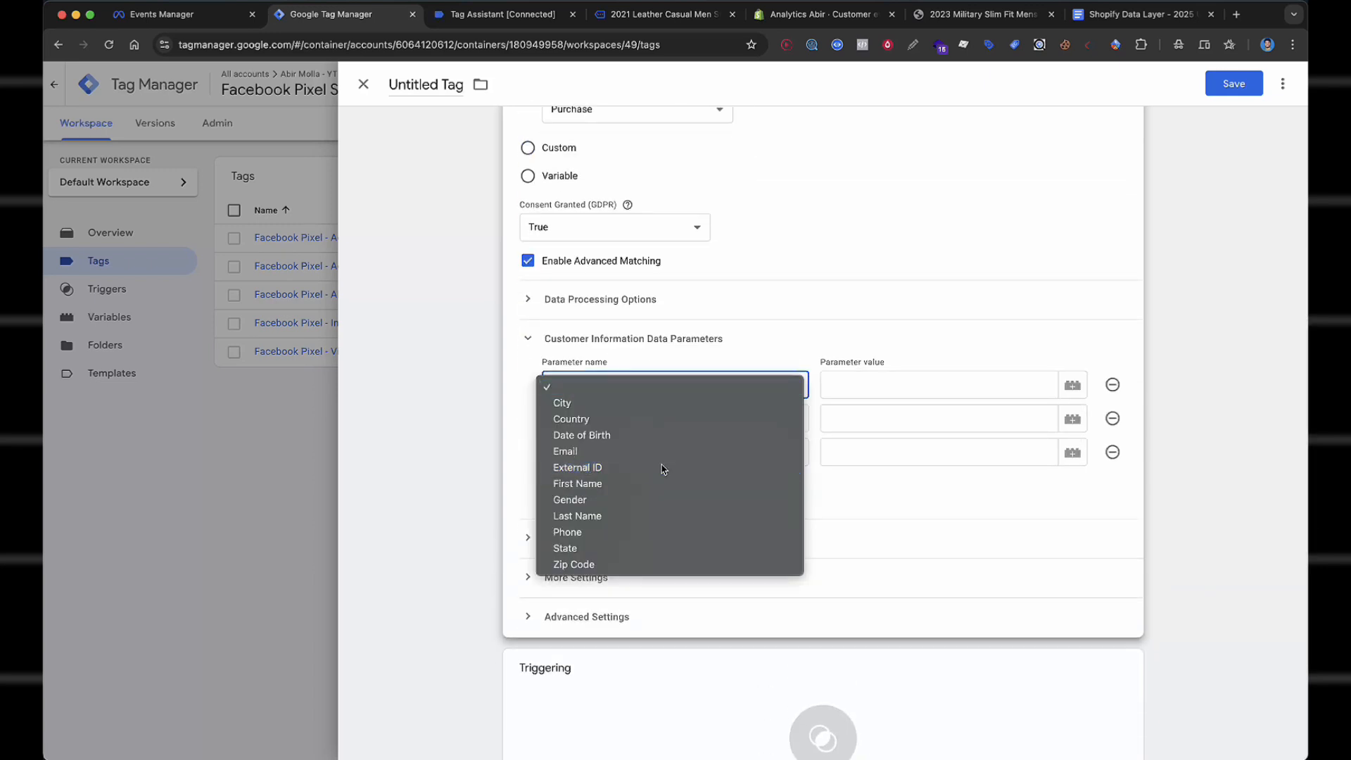
left_click(661, 419)
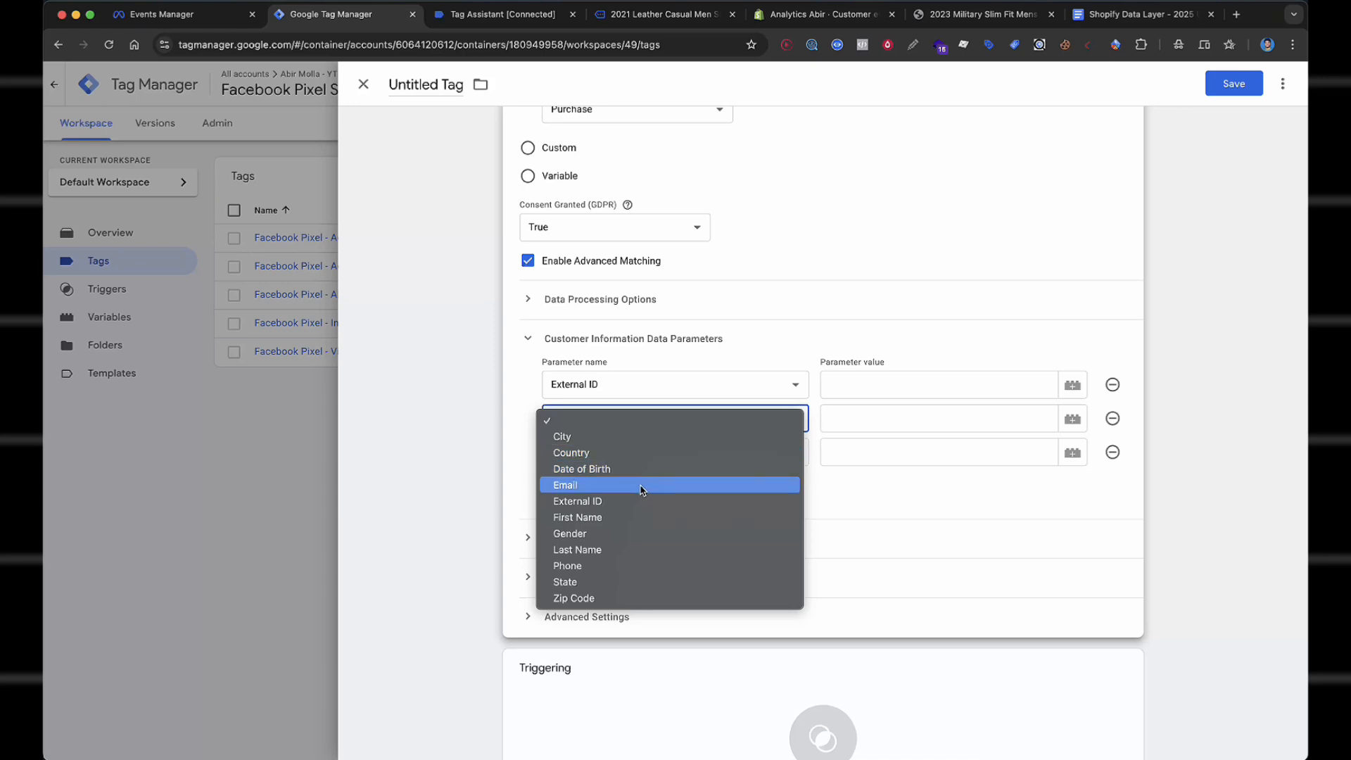
left_click(642, 485)
left_click(655, 453)
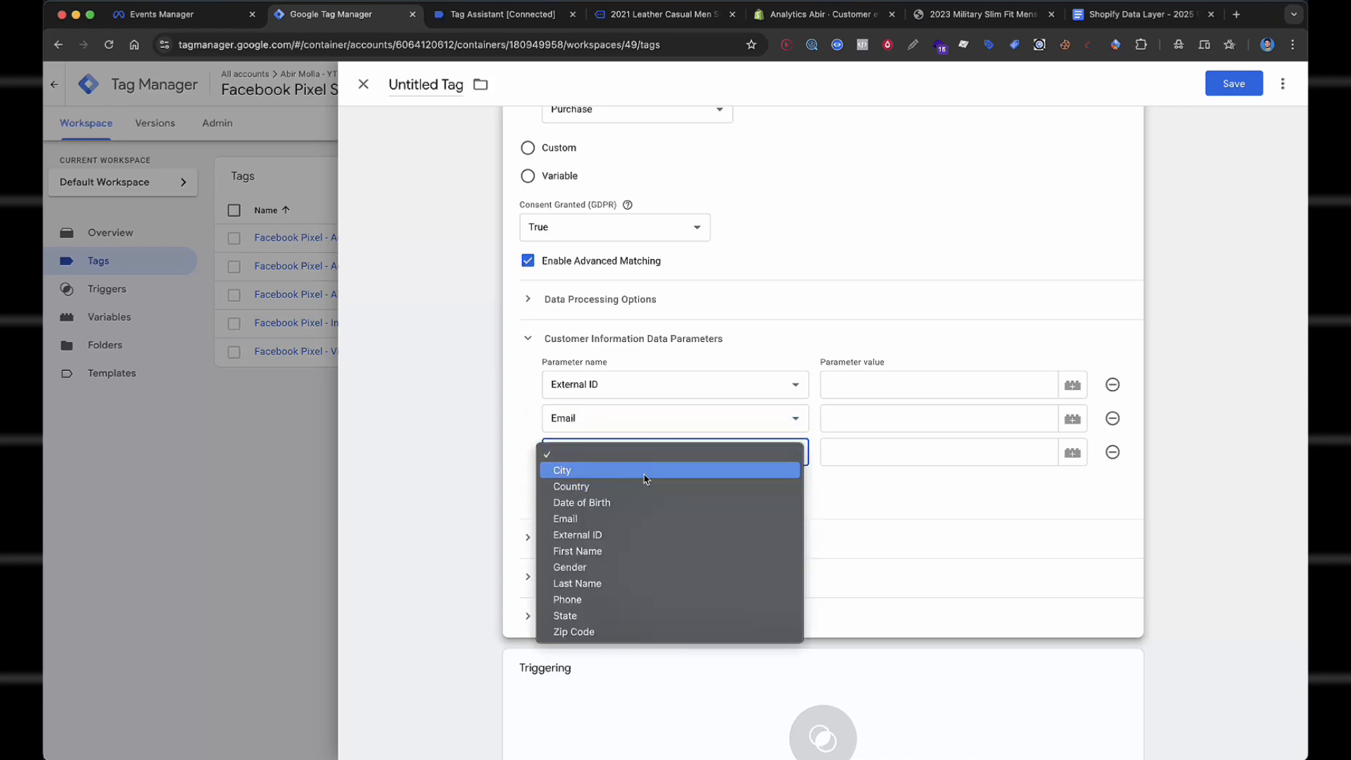
left_click(642, 470)
Add Country, First Name and Last Name customer information parameters.
left_click(637, 486)
left_click(628, 493)
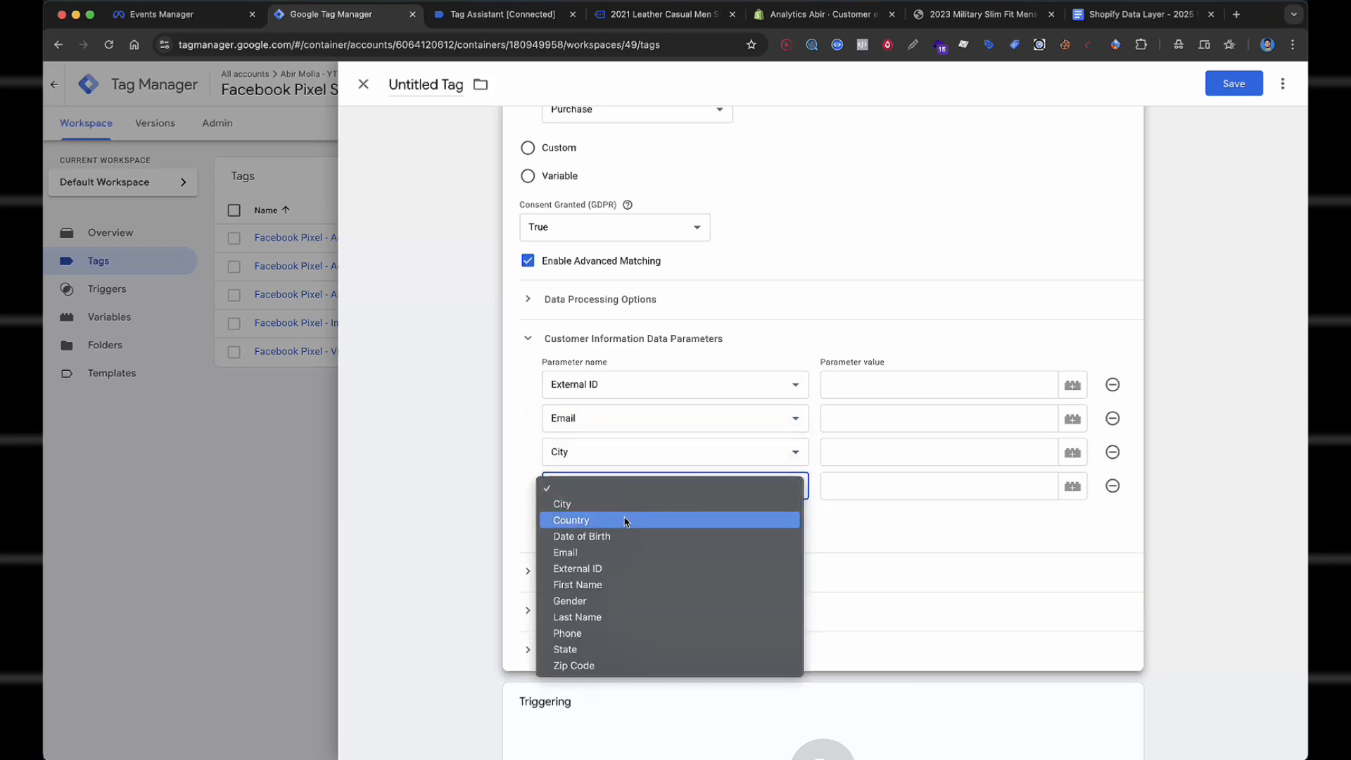
left_click(627, 520)
left_click(623, 523)
left_click(625, 519)
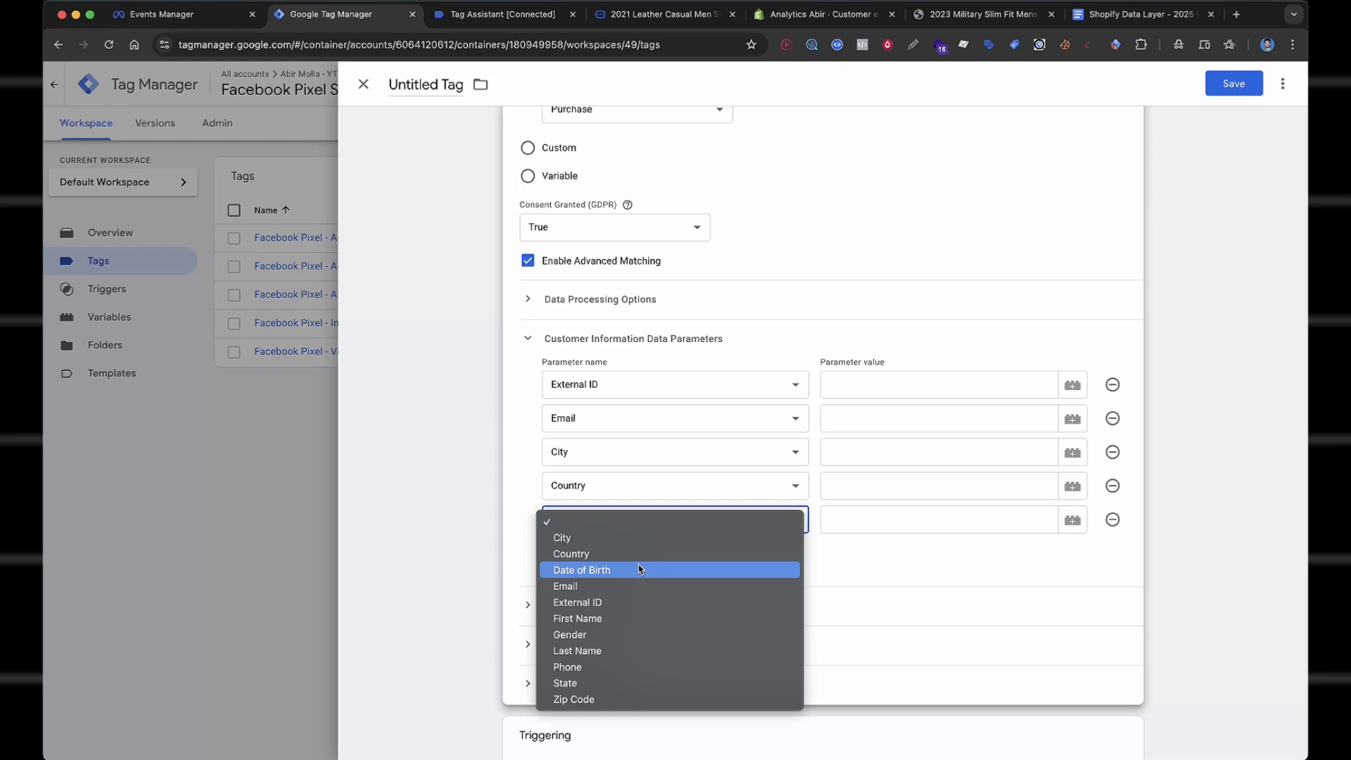
left_click(620, 618)
left_click(604, 559)
left_click(617, 562)
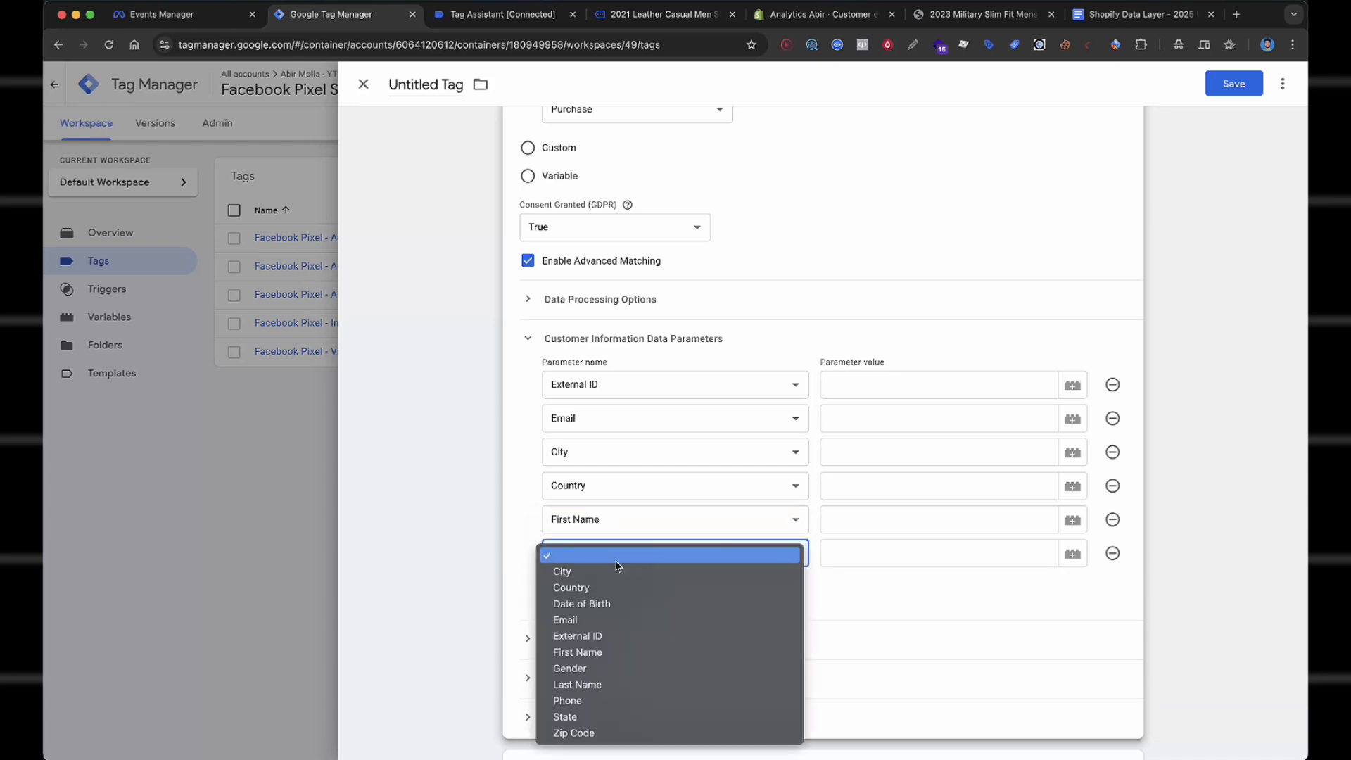
left_click(608, 682)
Add Phone, State and Zip Code customer information parameters.
left_click(607, 593)
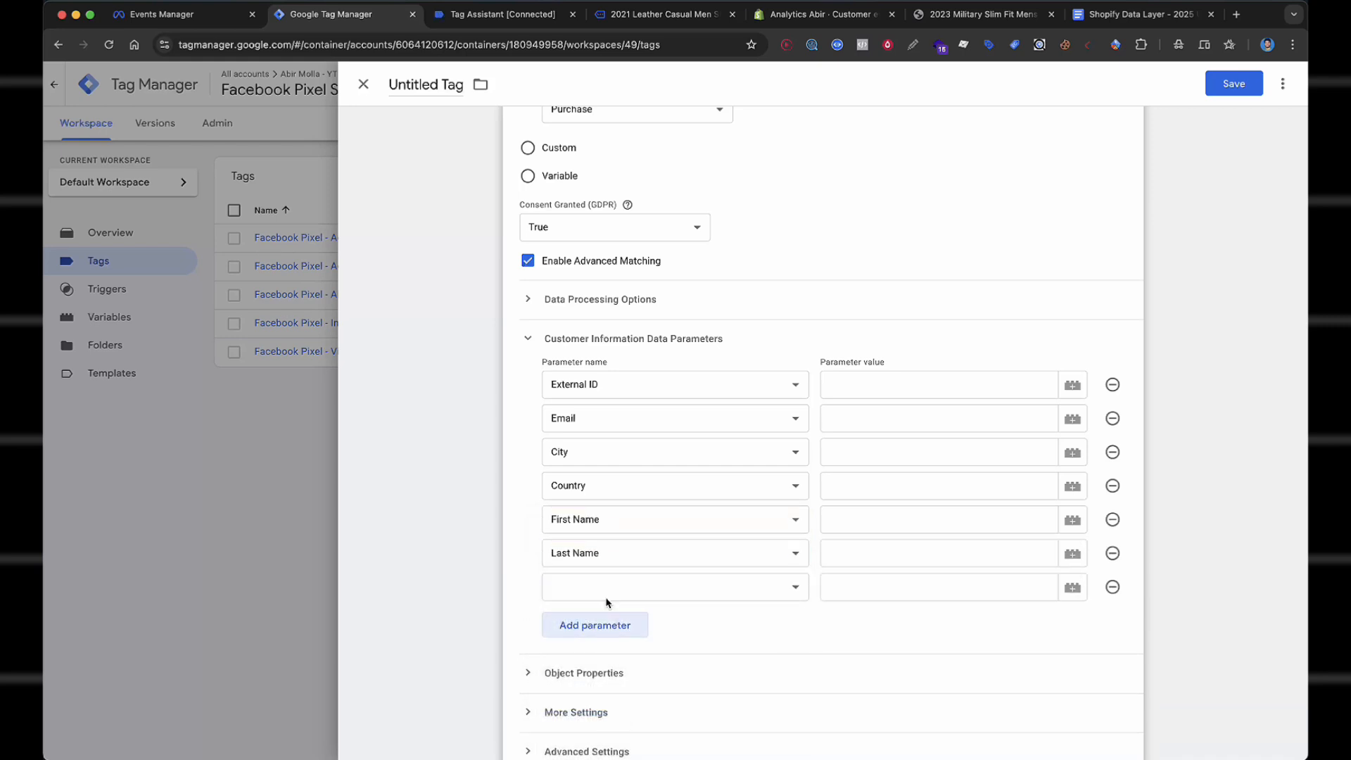
left_click(609, 595)
left_click(606, 737)
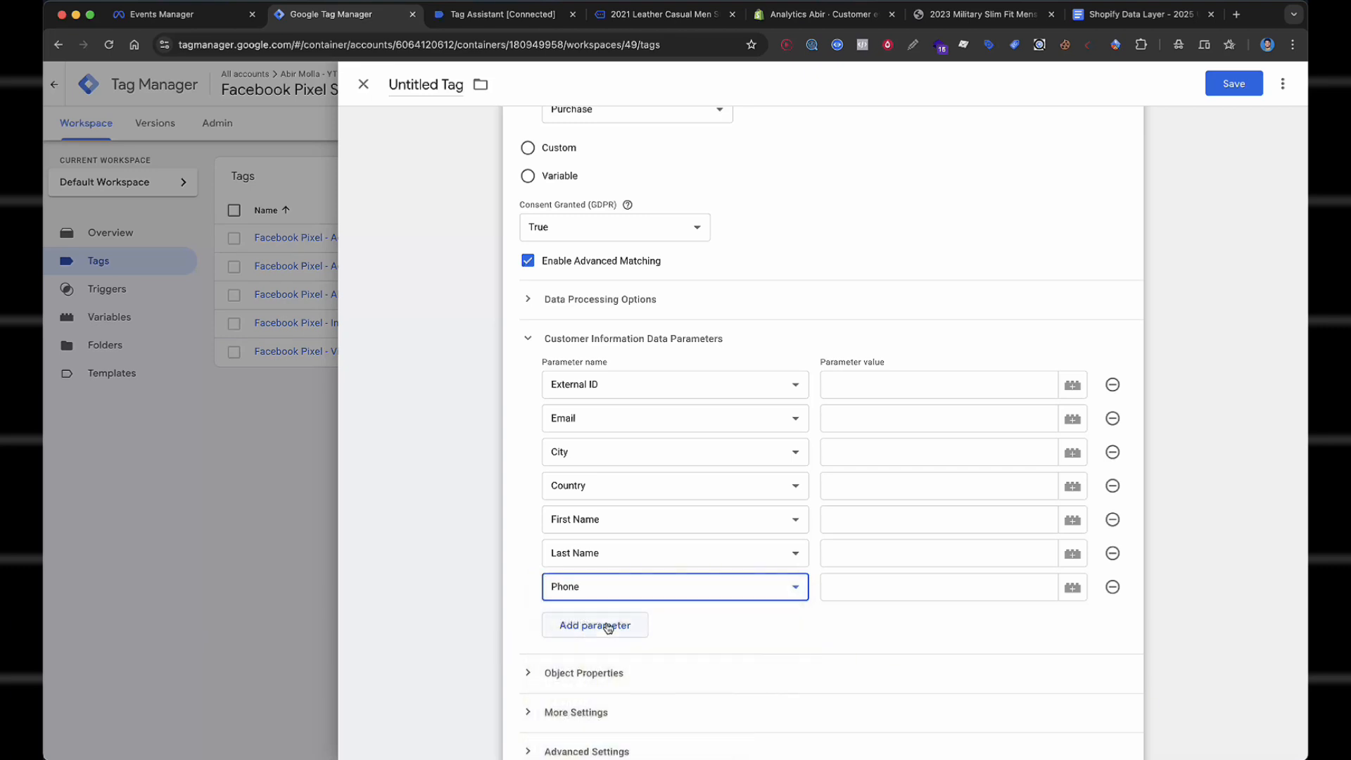
left_click(609, 628)
left_click(606, 620)
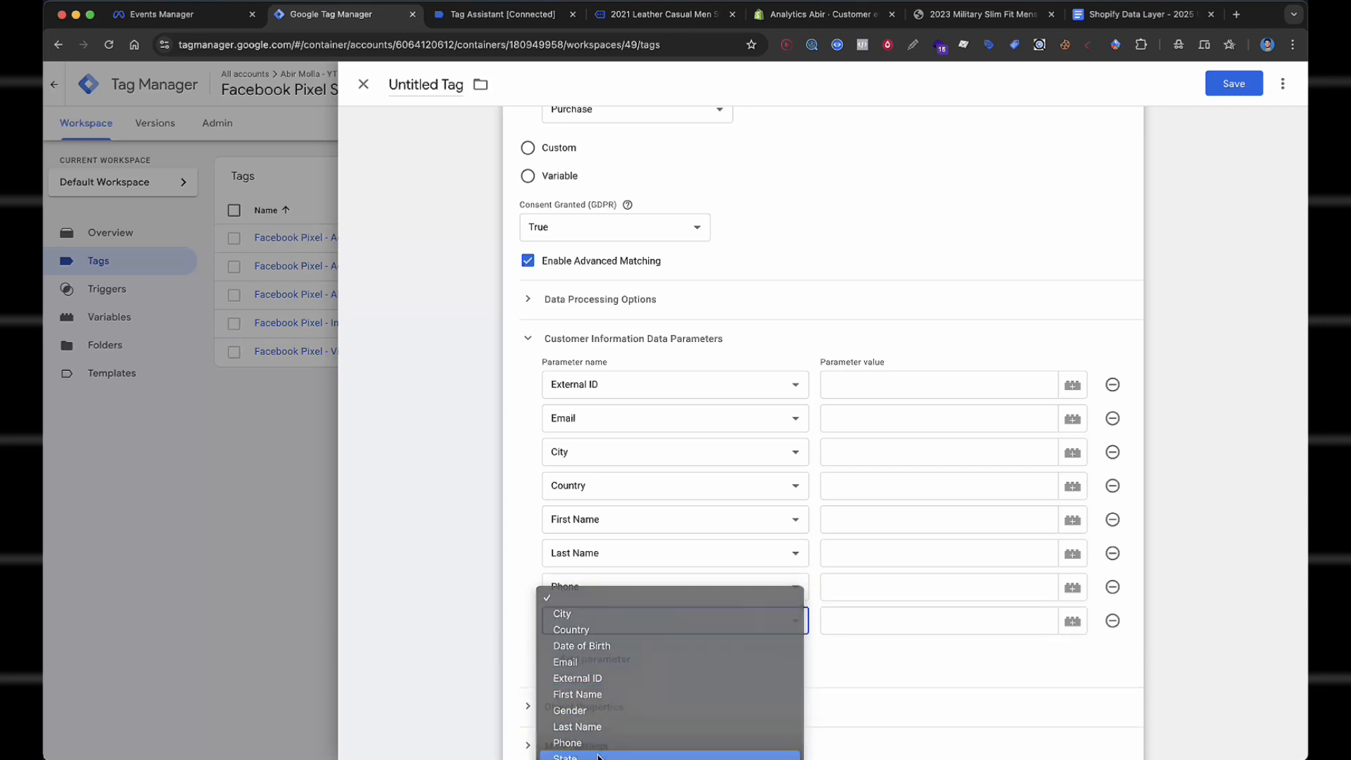
left_click(598, 756)
left_click(612, 653)
left_click(612, 665)
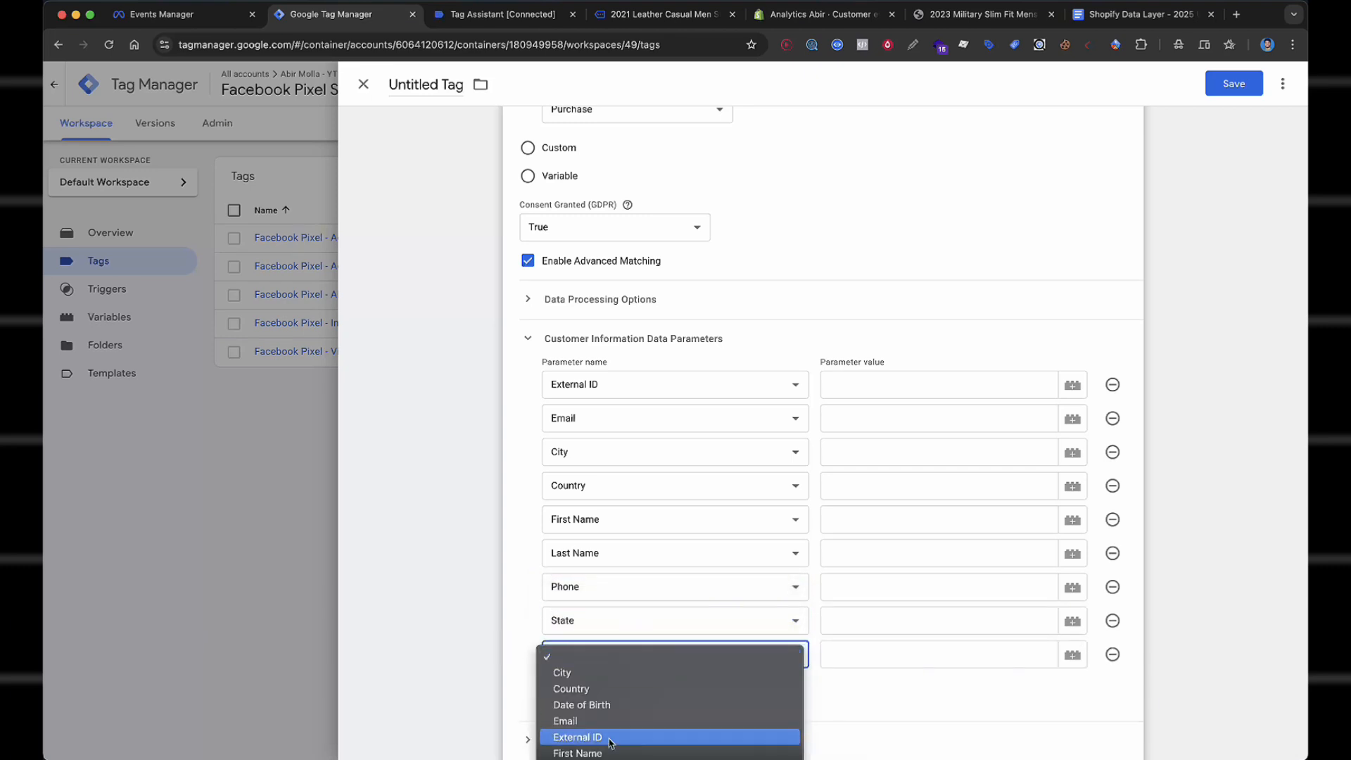
left_click(600, 759)
scroll(577, 548, "down", 2)
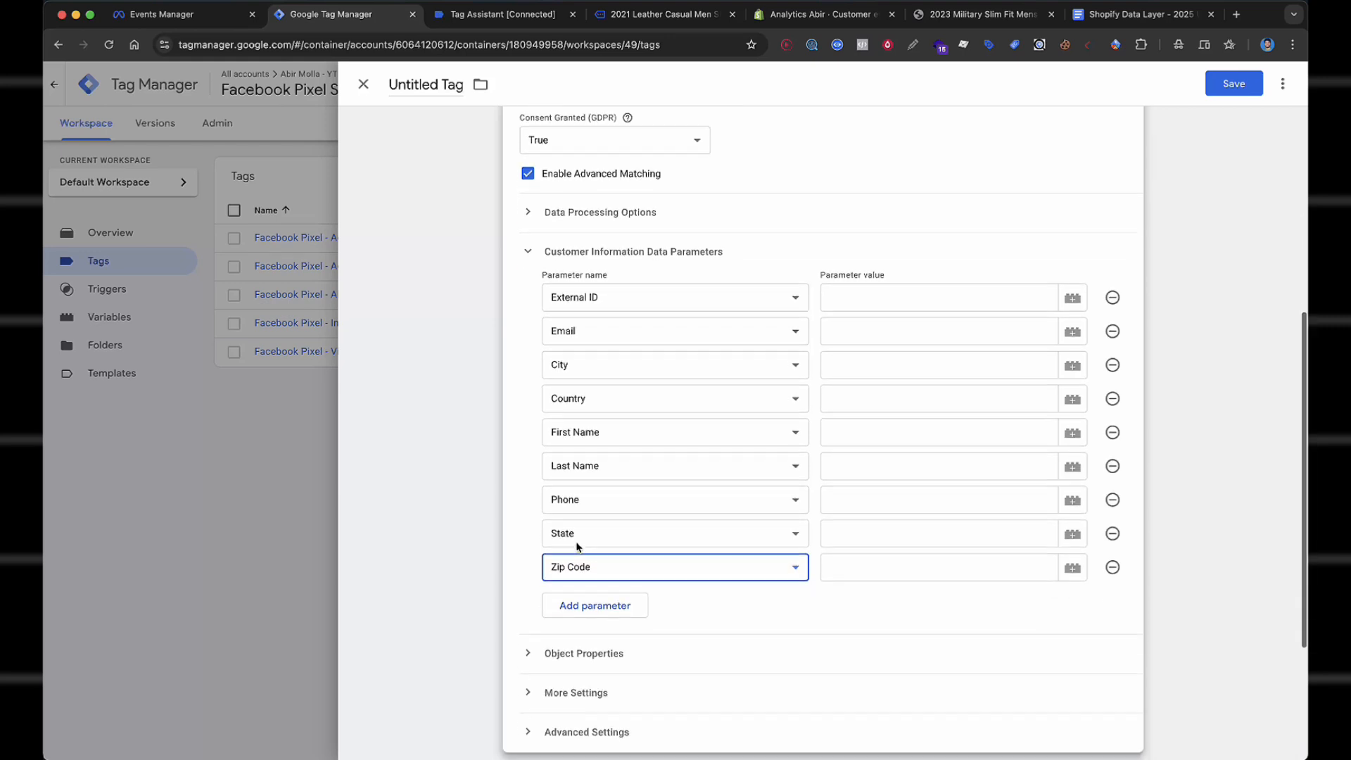
scroll(774, 253, "down", 1)
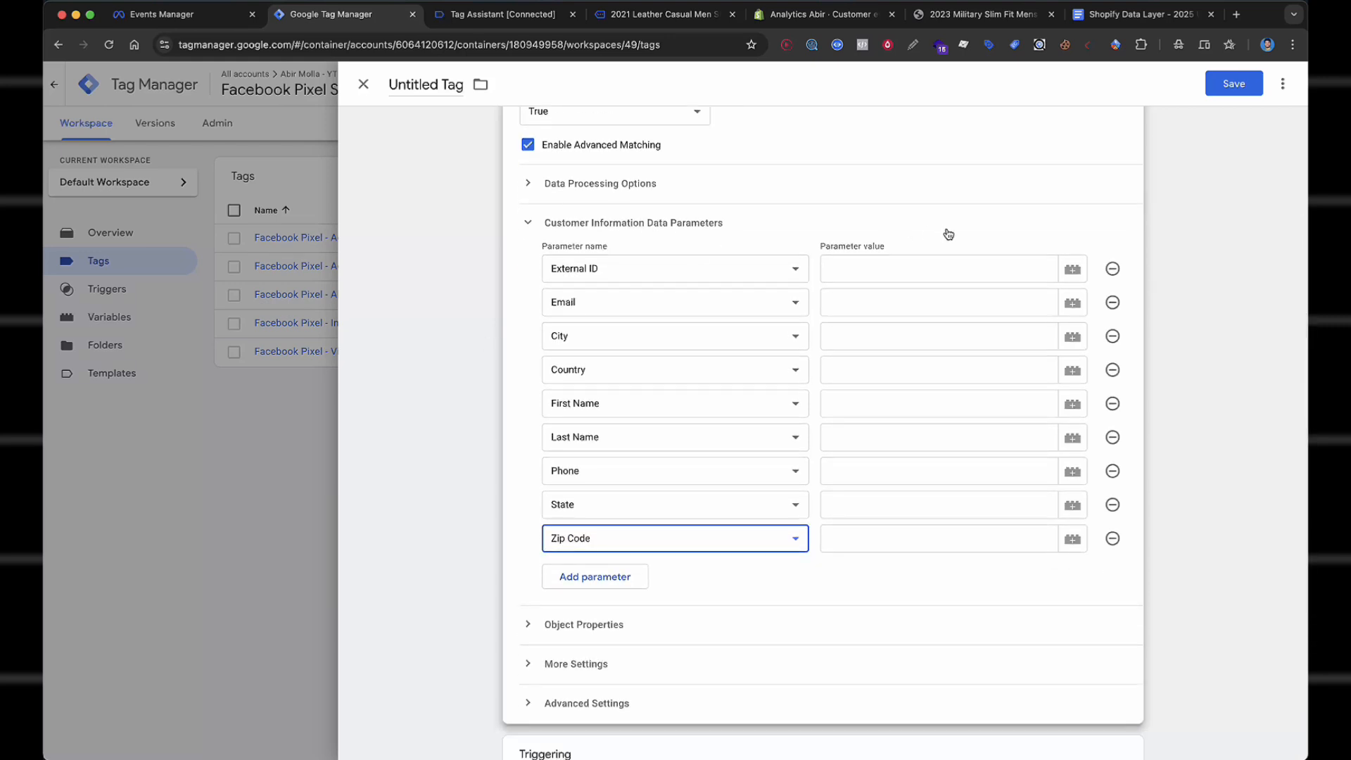
Map External ID to {{cHTML - FB - External_ID}}, and Email, City, Country to their User - FB variables.
left_click(923, 275)
type("{{exter")
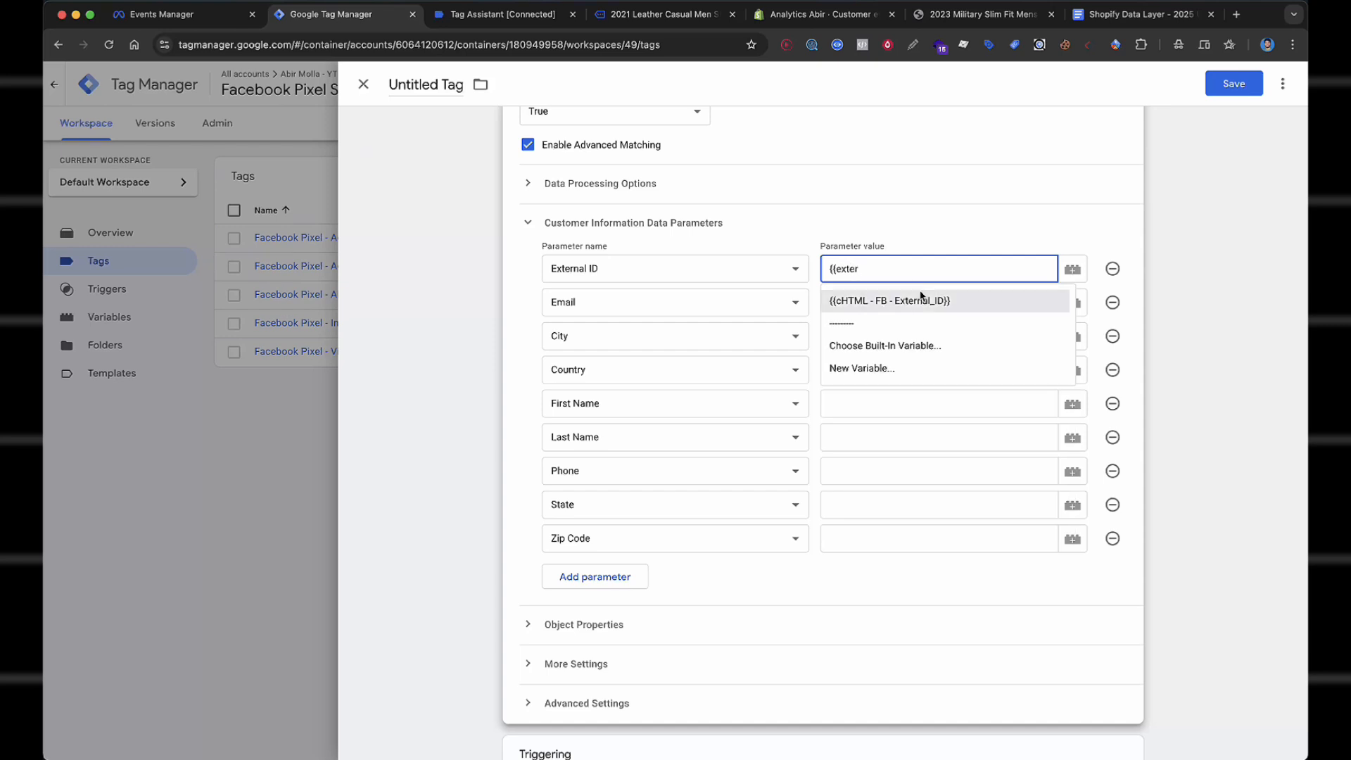
left_click(913, 303)
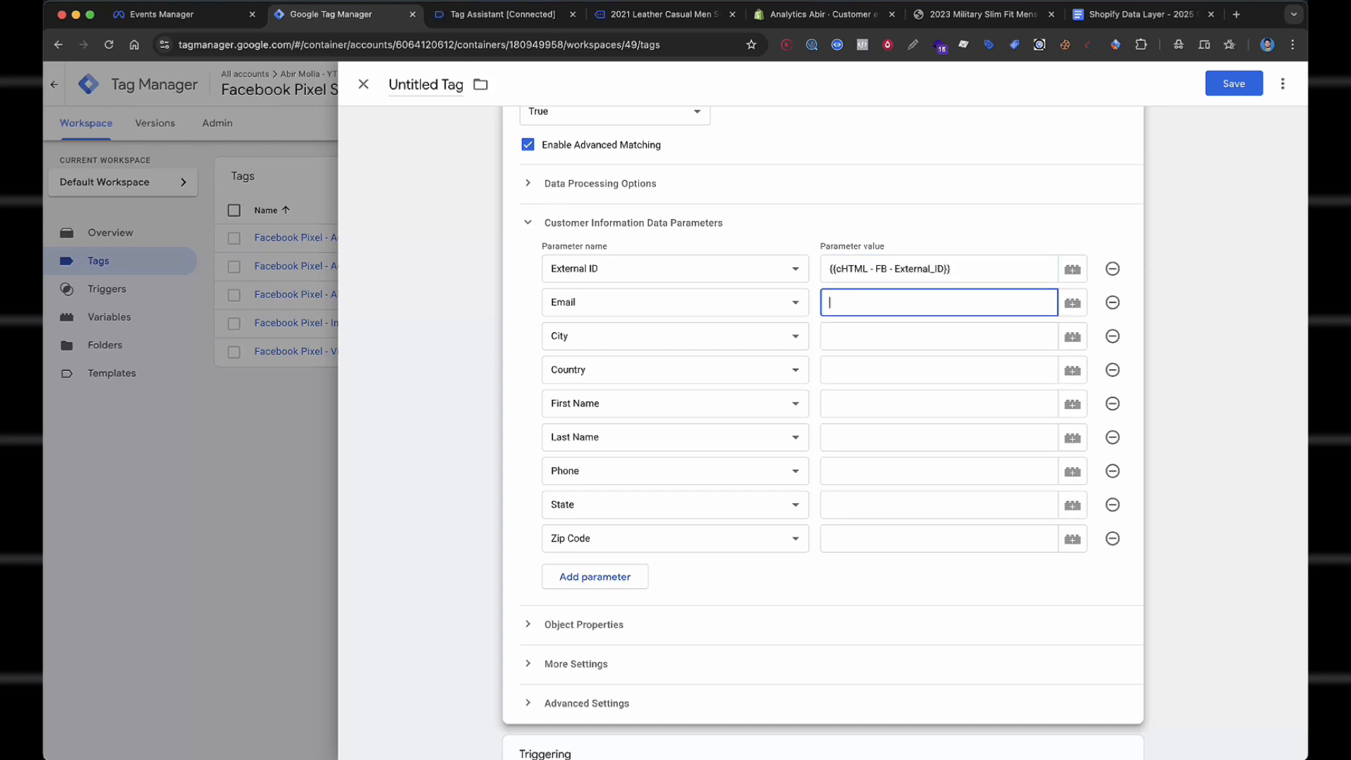
type("{{email")
left_click(913, 337)
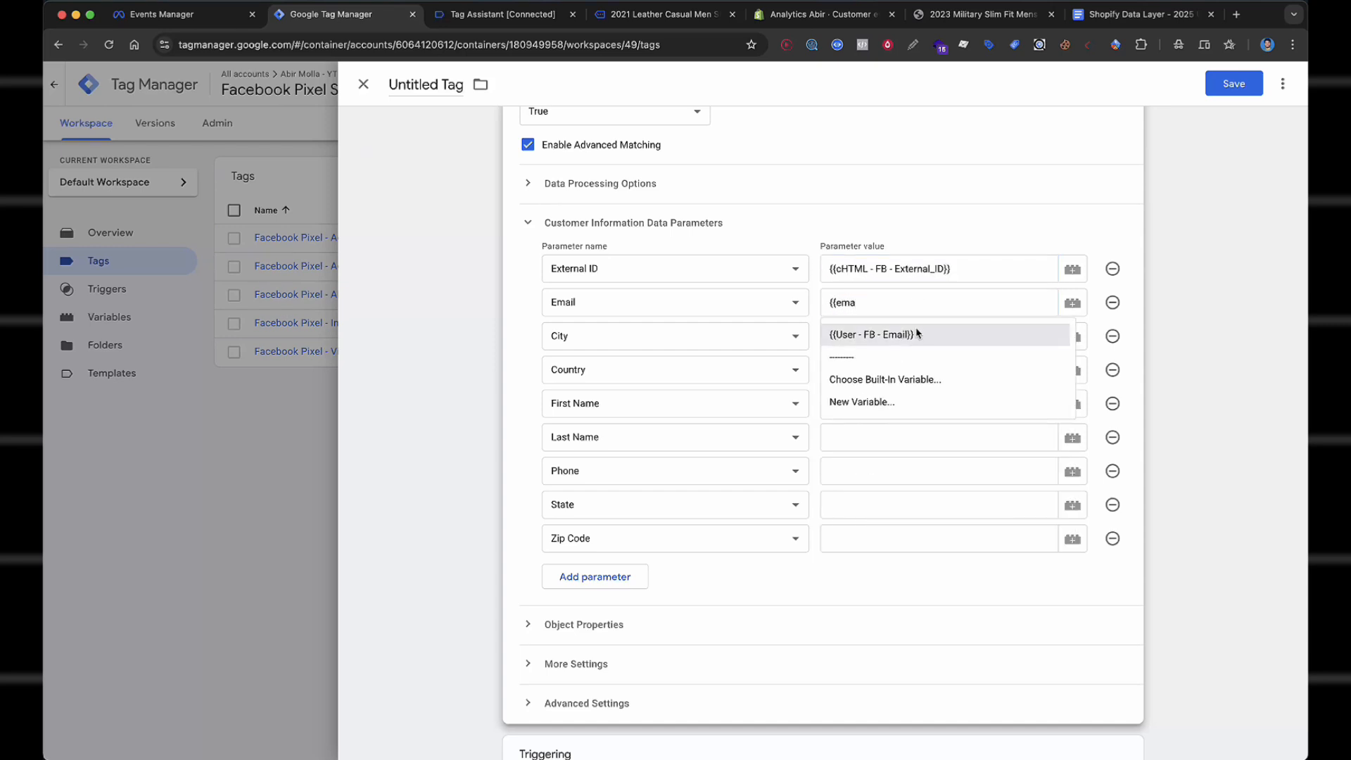
type("{{city")
left_click(902, 369)
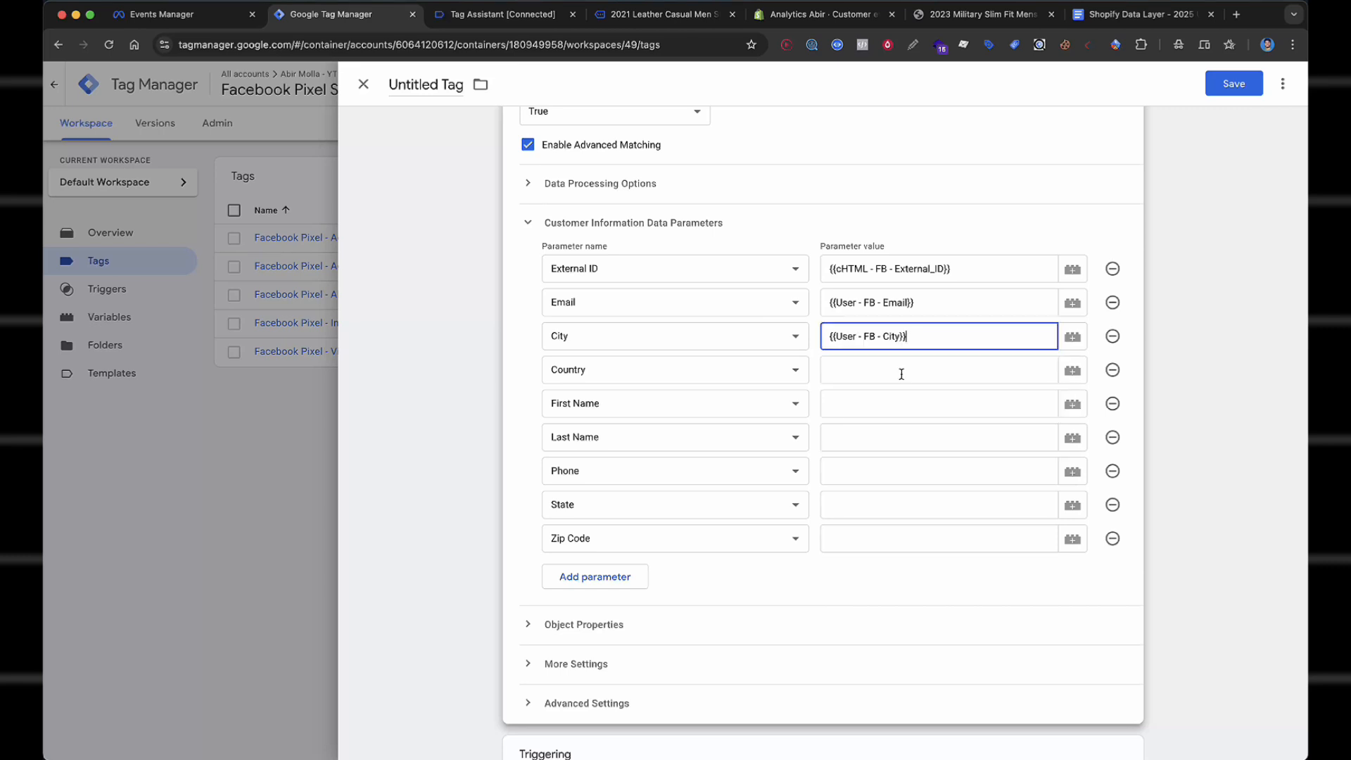
type("{{country")
left_click(899, 402)
Map First Name, Last Name, Phone, State and Zip Code to their User - FB variables.
type("{{first")
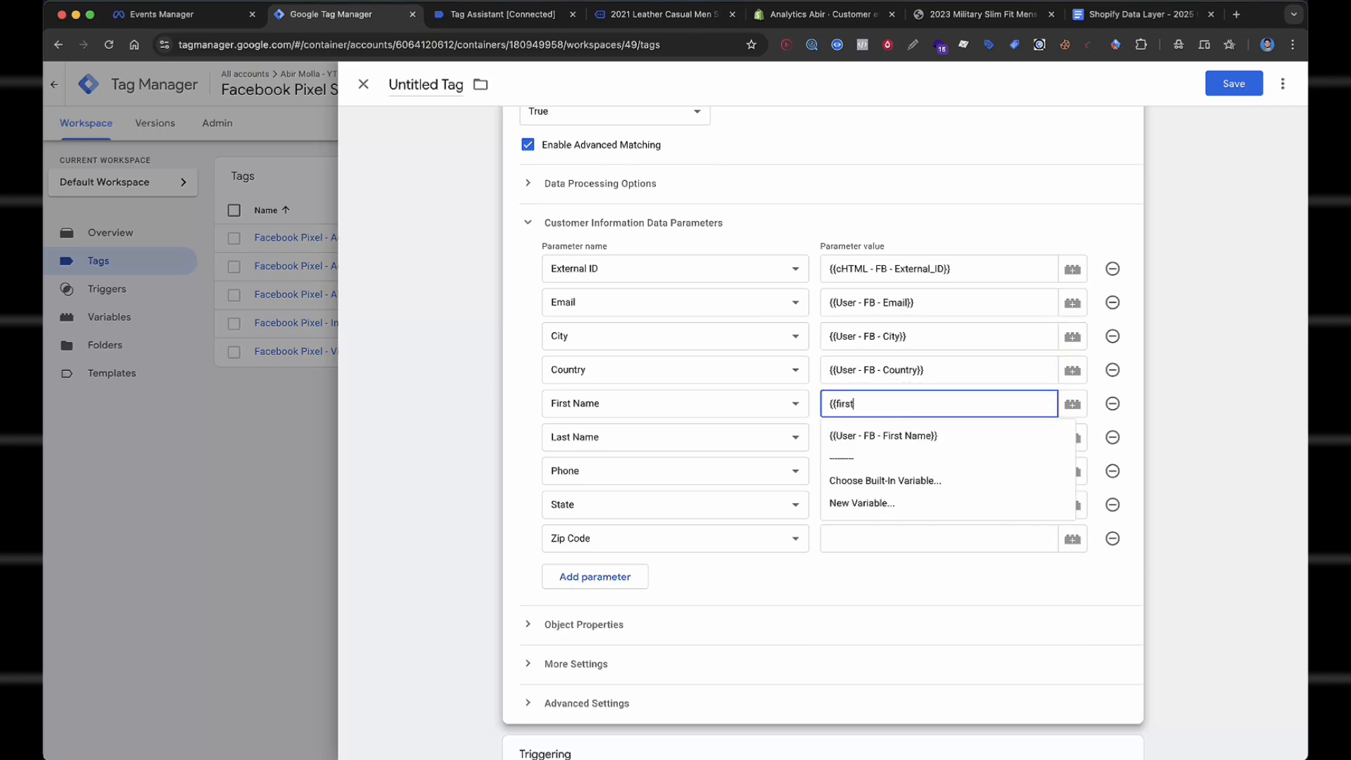
left_click(906, 437)
type("{{last")
left_click(915, 468)
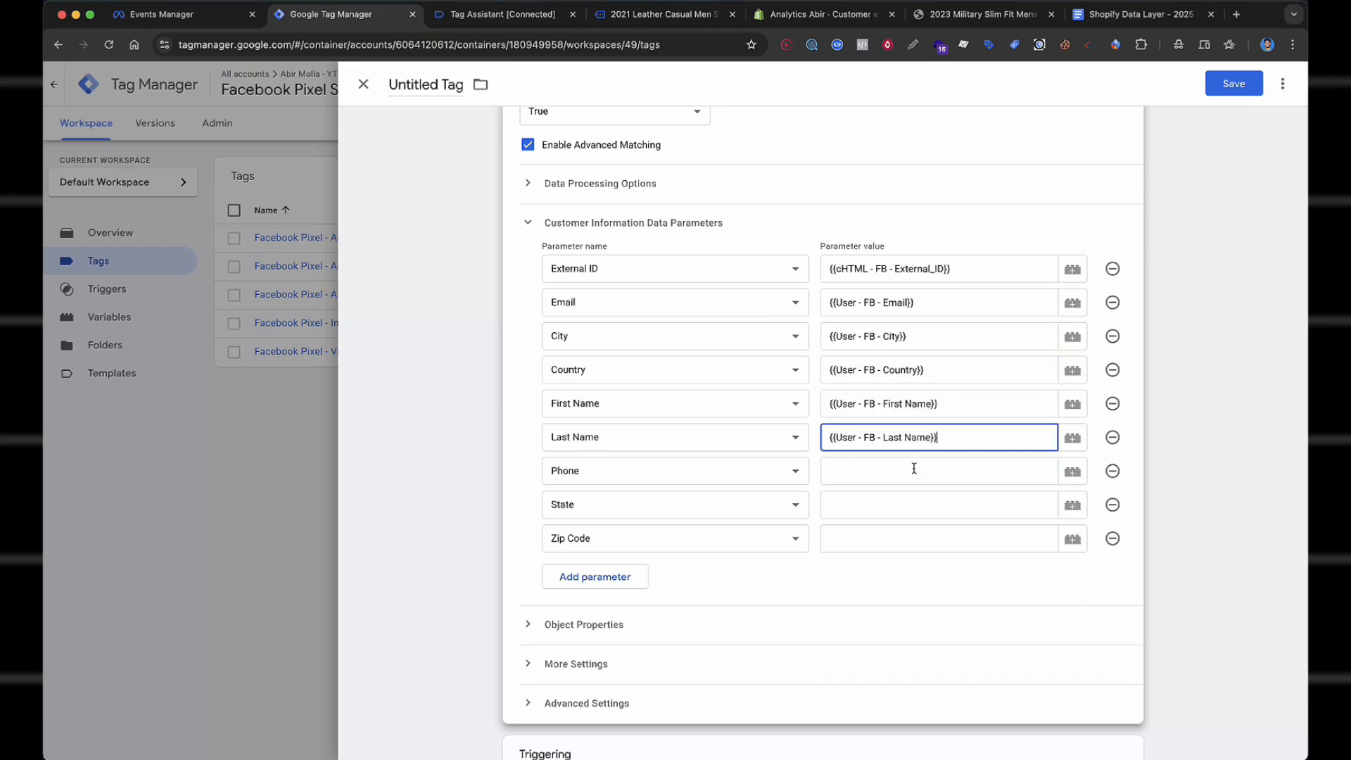
type("{{pho")
left_click(898, 507)
type("{{stat")
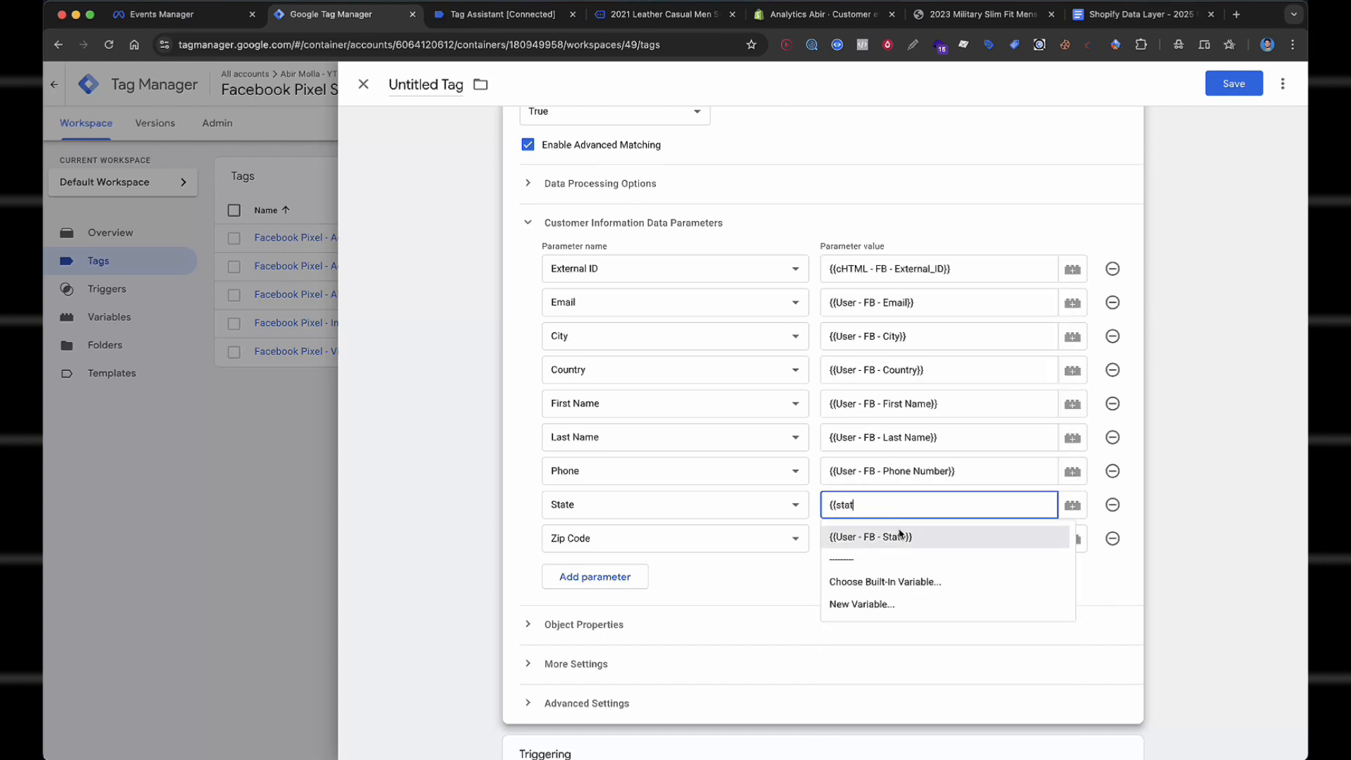
left_click(902, 537)
left_click(890, 541)
type("{{zi")
left_click(880, 571)
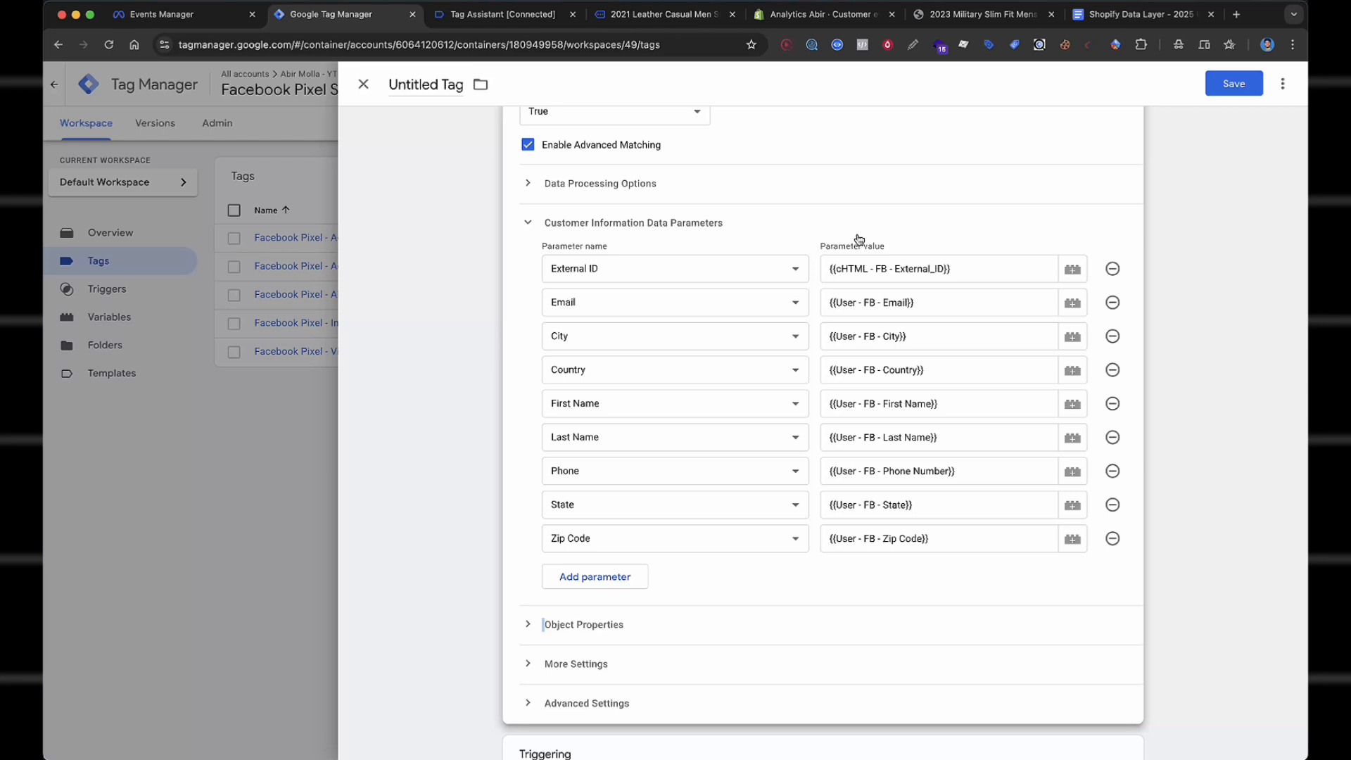
scroll(830, 250, "down", 3)
Expand Object Properties and add several empty property rows.
left_click(617, 440)
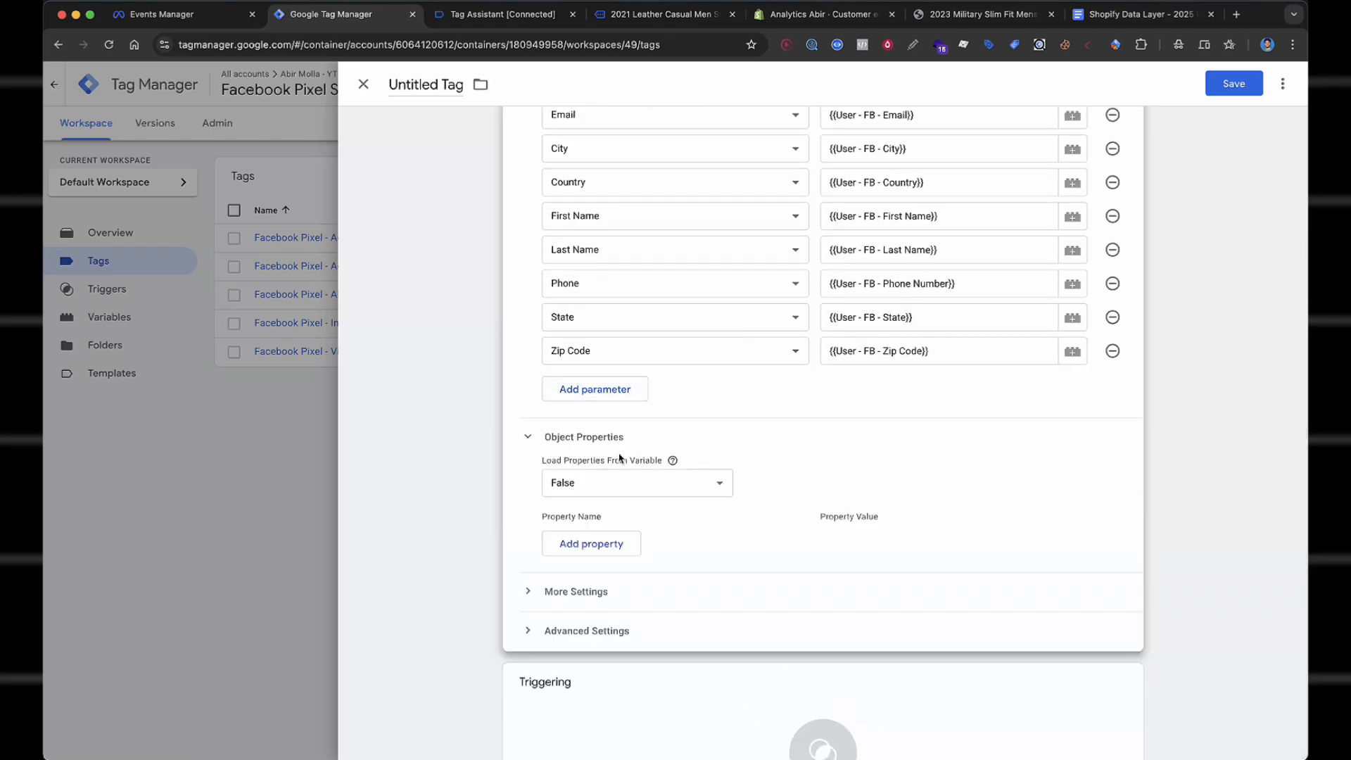
left_click(620, 547)
scroll(613, 450, "down", 2)
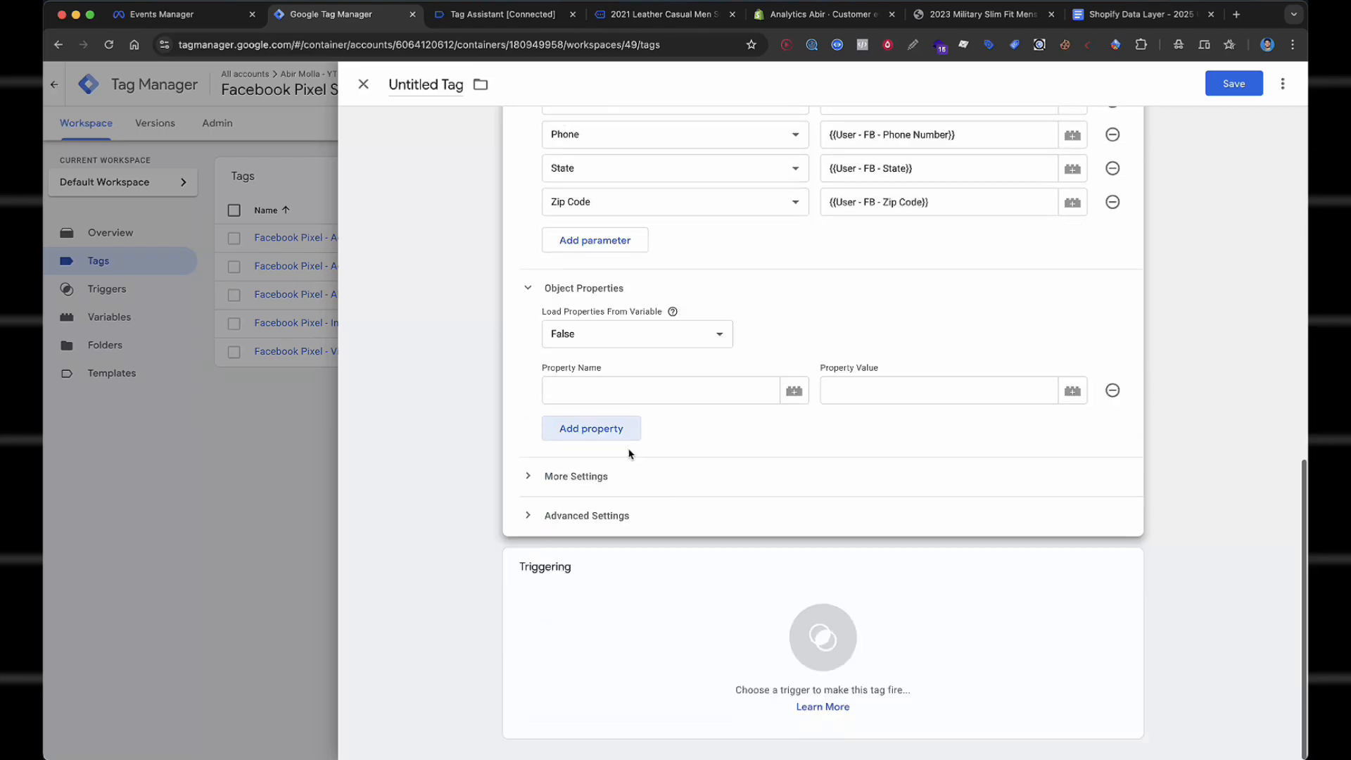
left_click(614, 438)
left_click(621, 462)
left_click(620, 495)
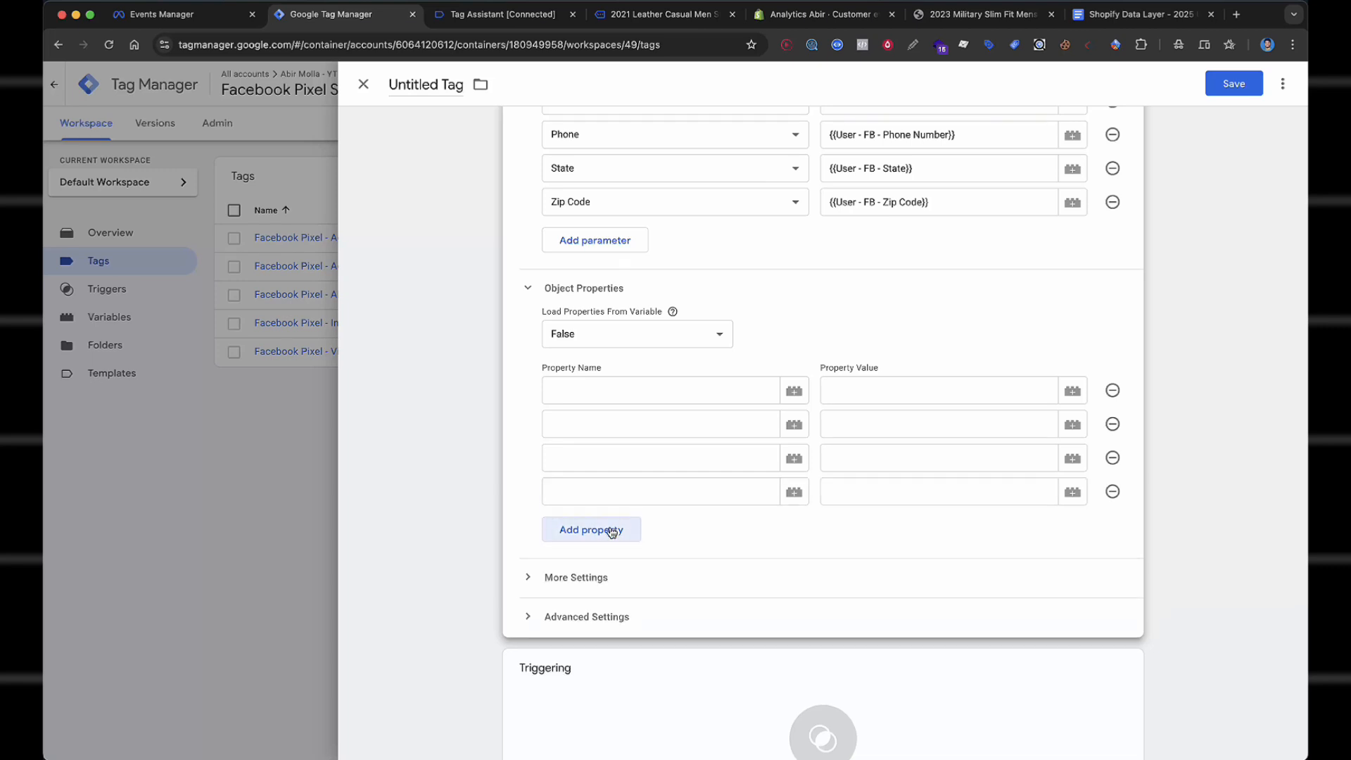
left_click(618, 528)
left_click(611, 553)
scroll(648, 233, "down", 2)
Name the first four properties content_type, content_name, content_ids and content_category.
left_click(632, 265)
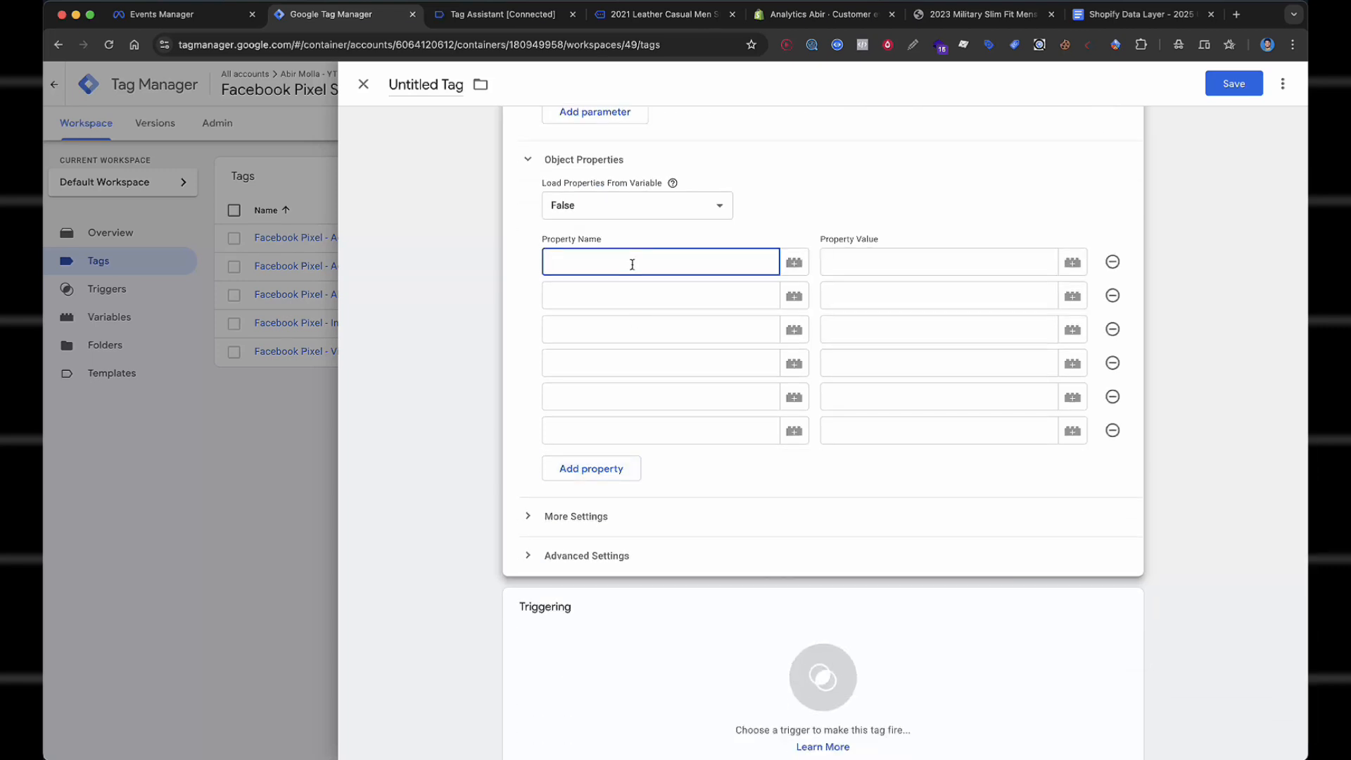
type("content_type")
left_click(633, 300)
type("cont")
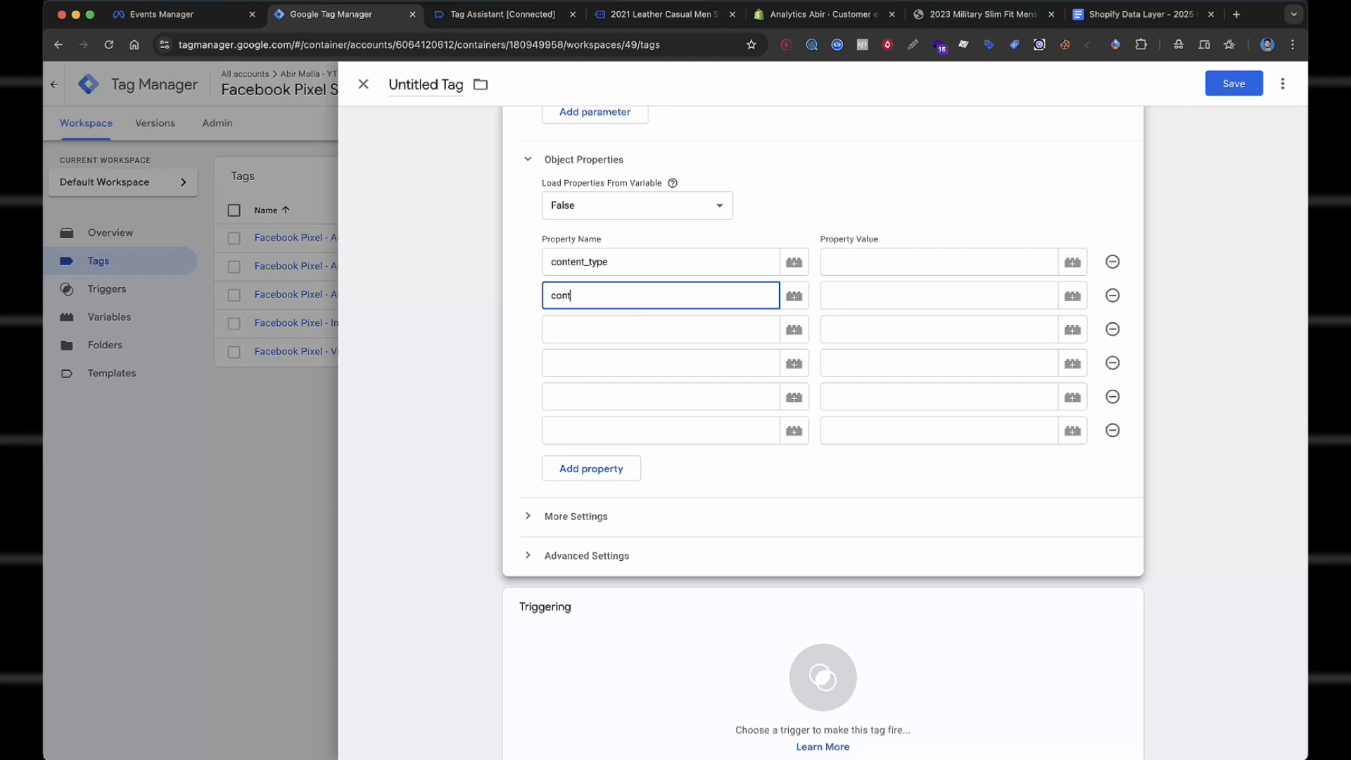
type("ent_name")
left_click(633, 329)
type("content_ids")
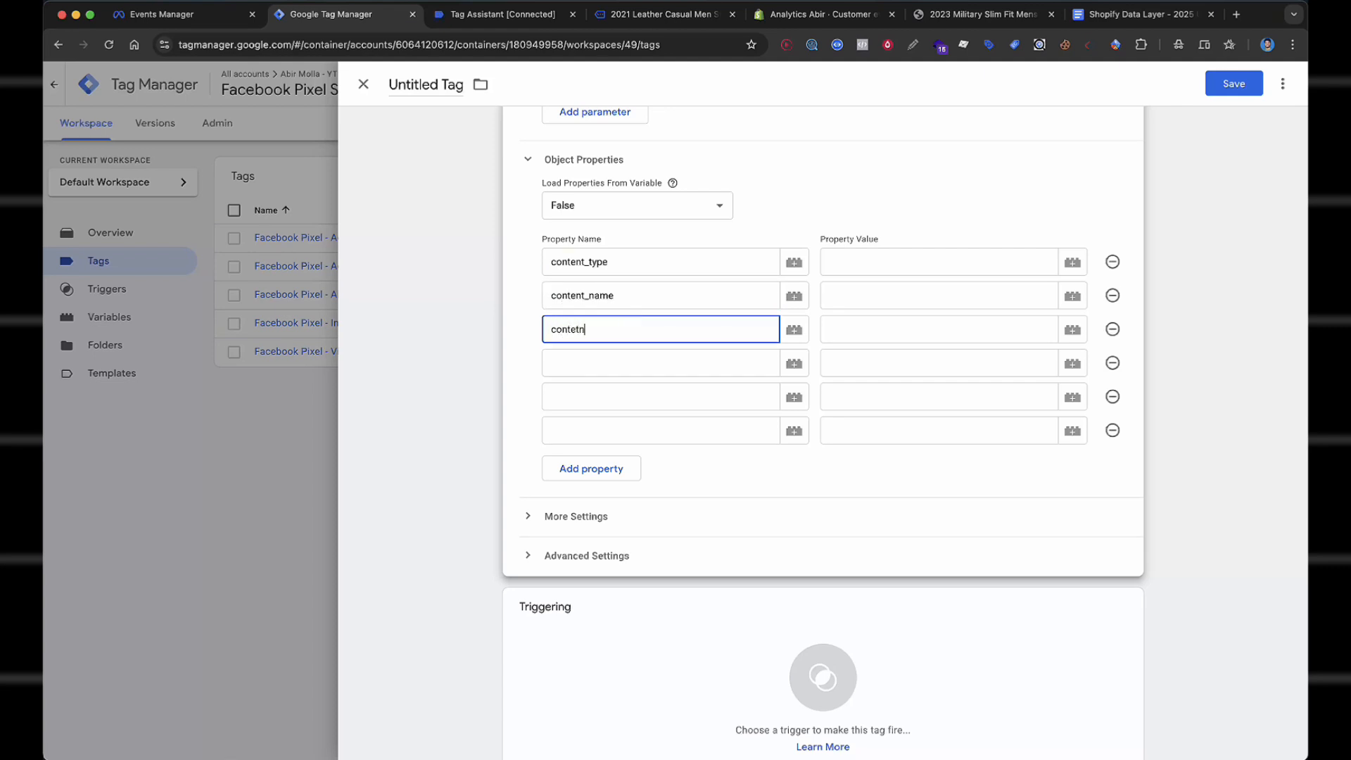
left_click(588, 365)
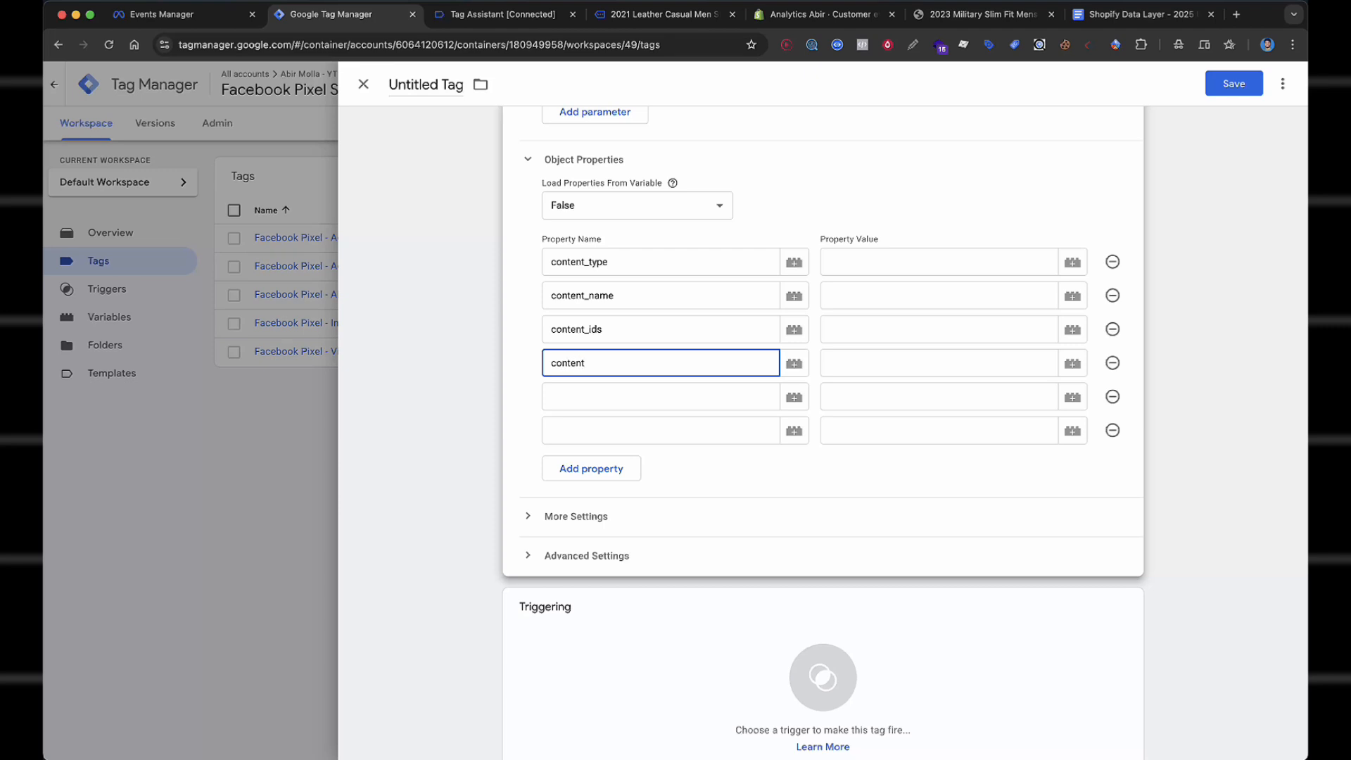
type("content_category")
Name the remaining properties contents, value, currency, num_items and order_ids.
left_click(578, 394)
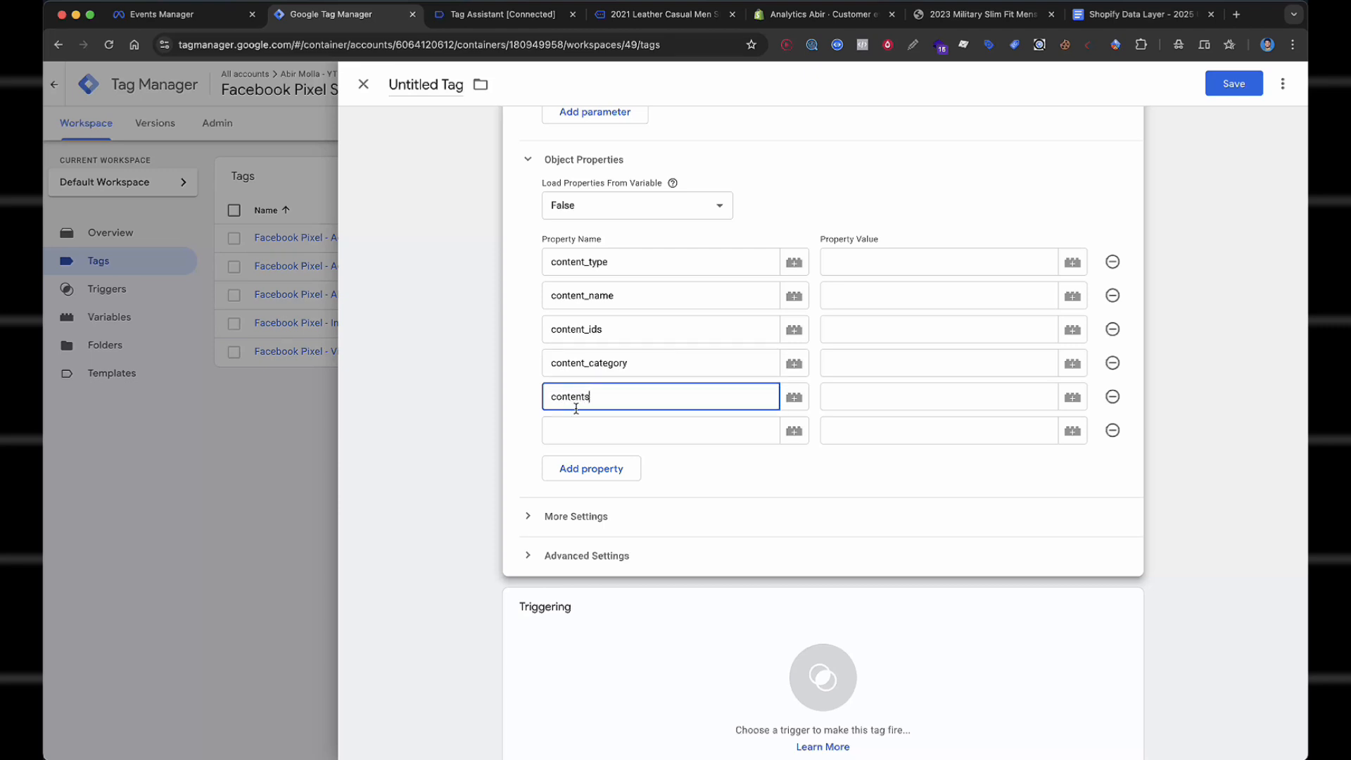
left_click(576, 430)
type("value")
left_click(558, 463)
type("currency")
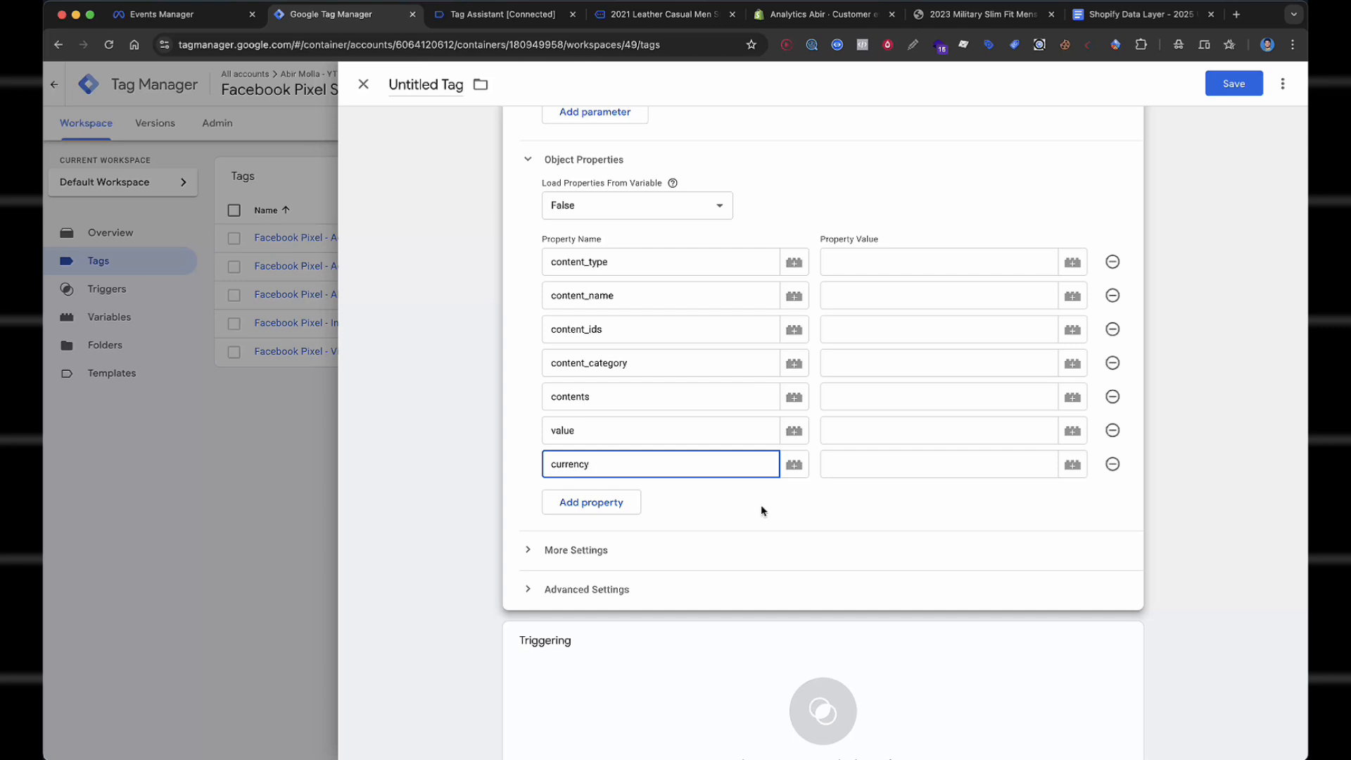
left_click(637, 502)
type("n")
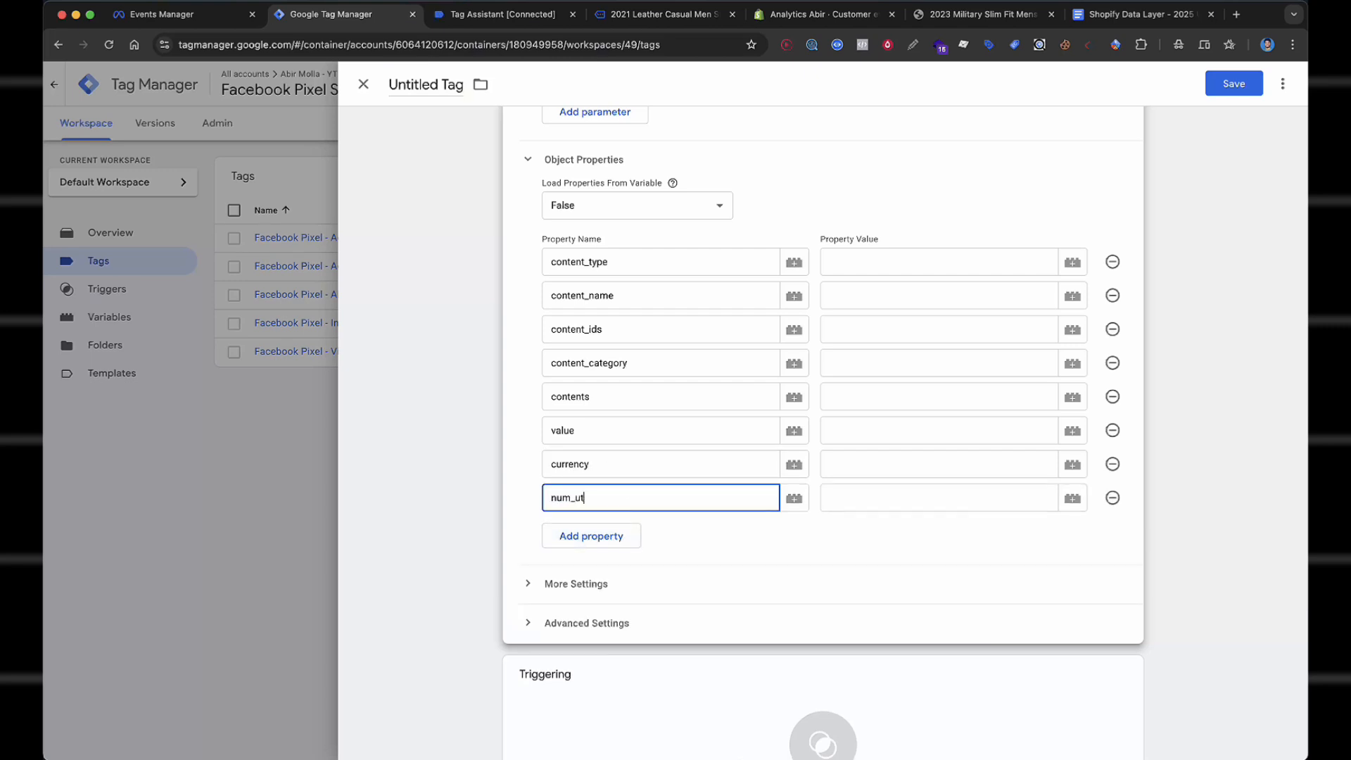
type("um_items")
left_click(605, 536)
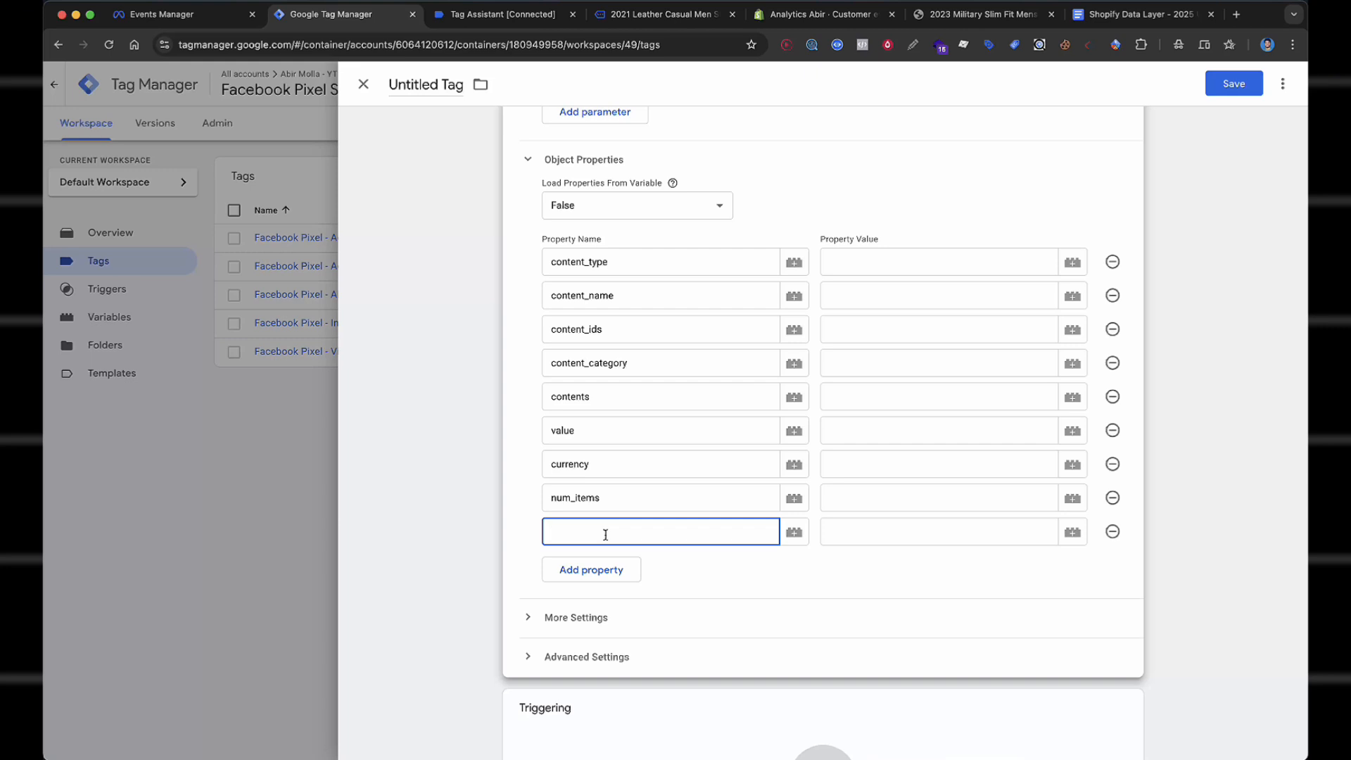
type("order_ids")
left_click(923, 269)
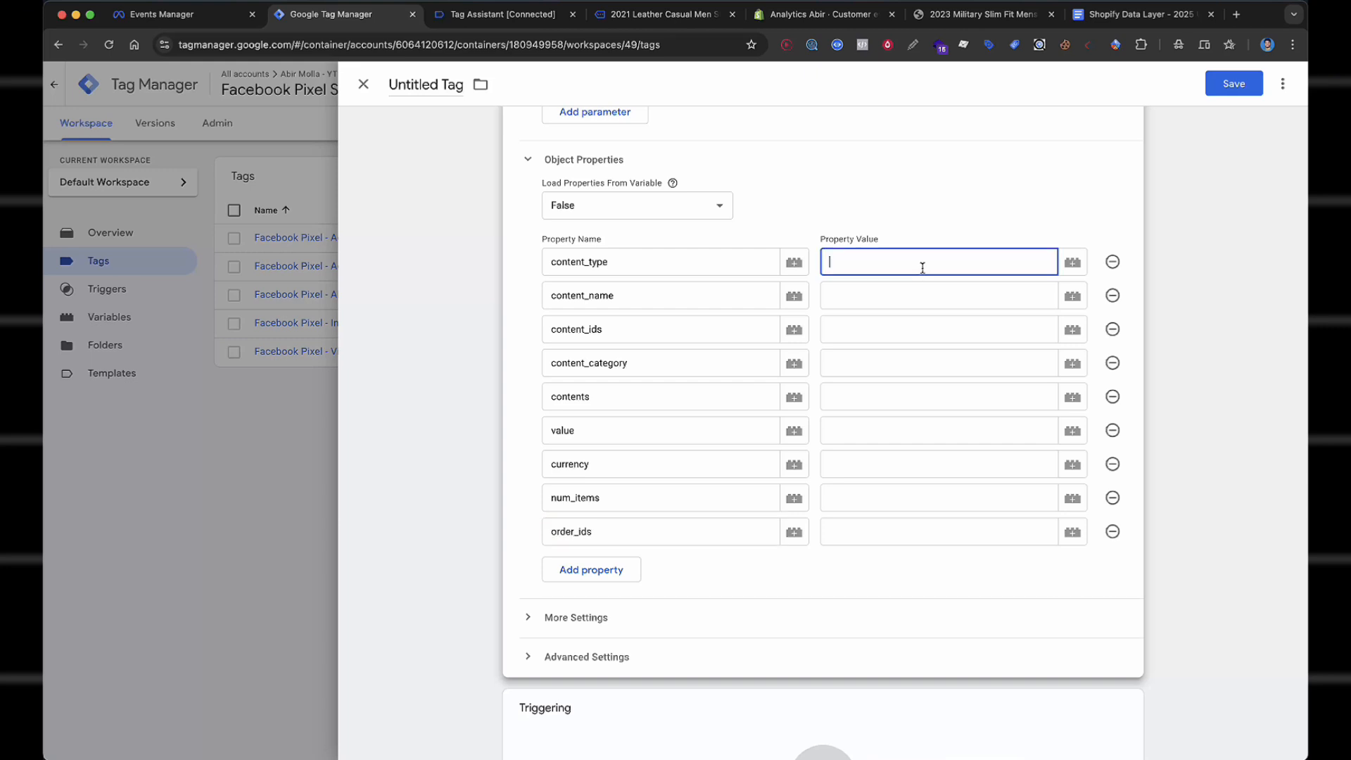
Set content_type, content_name and content_ids to their dlv - FB data layer variables.
type("{{type")
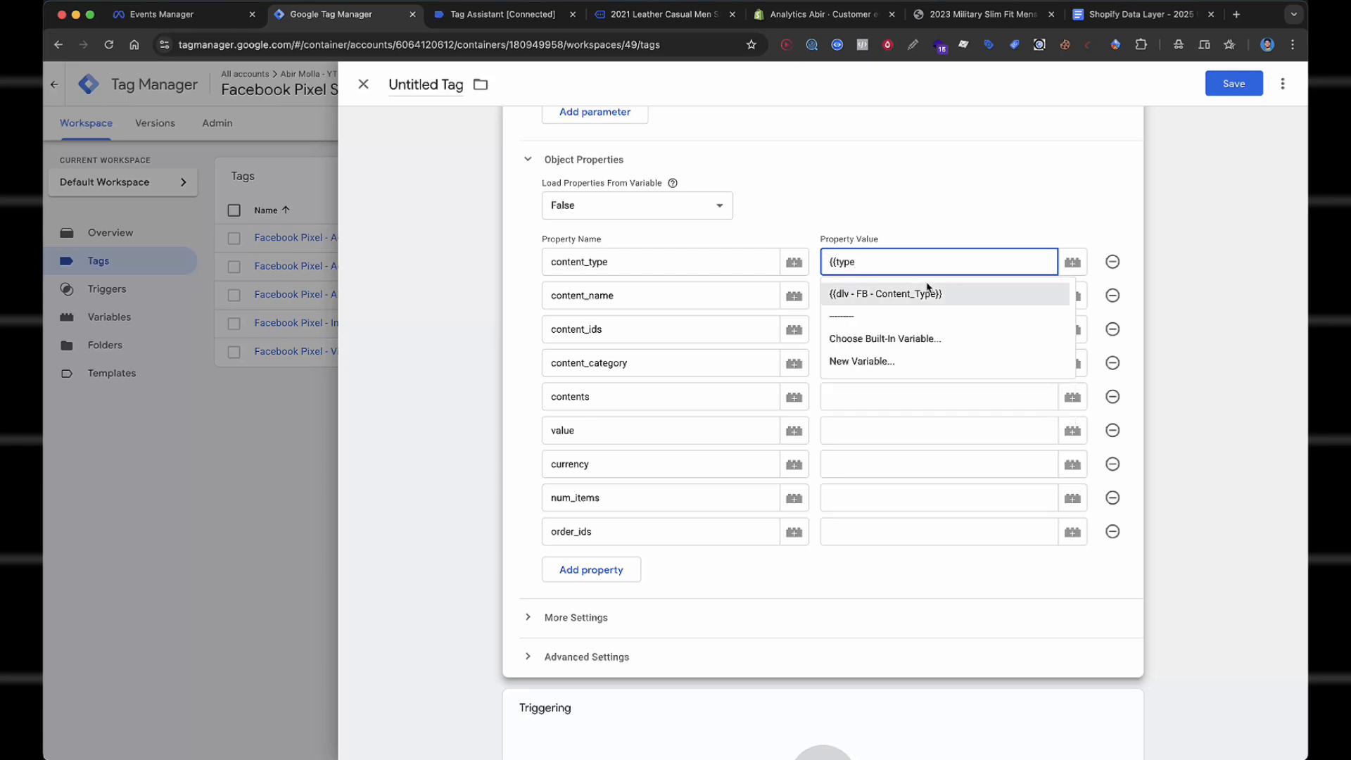
left_click(920, 293)
left_click(920, 294)
type("{{name")
left_click(929, 327)
left_click(927, 326)
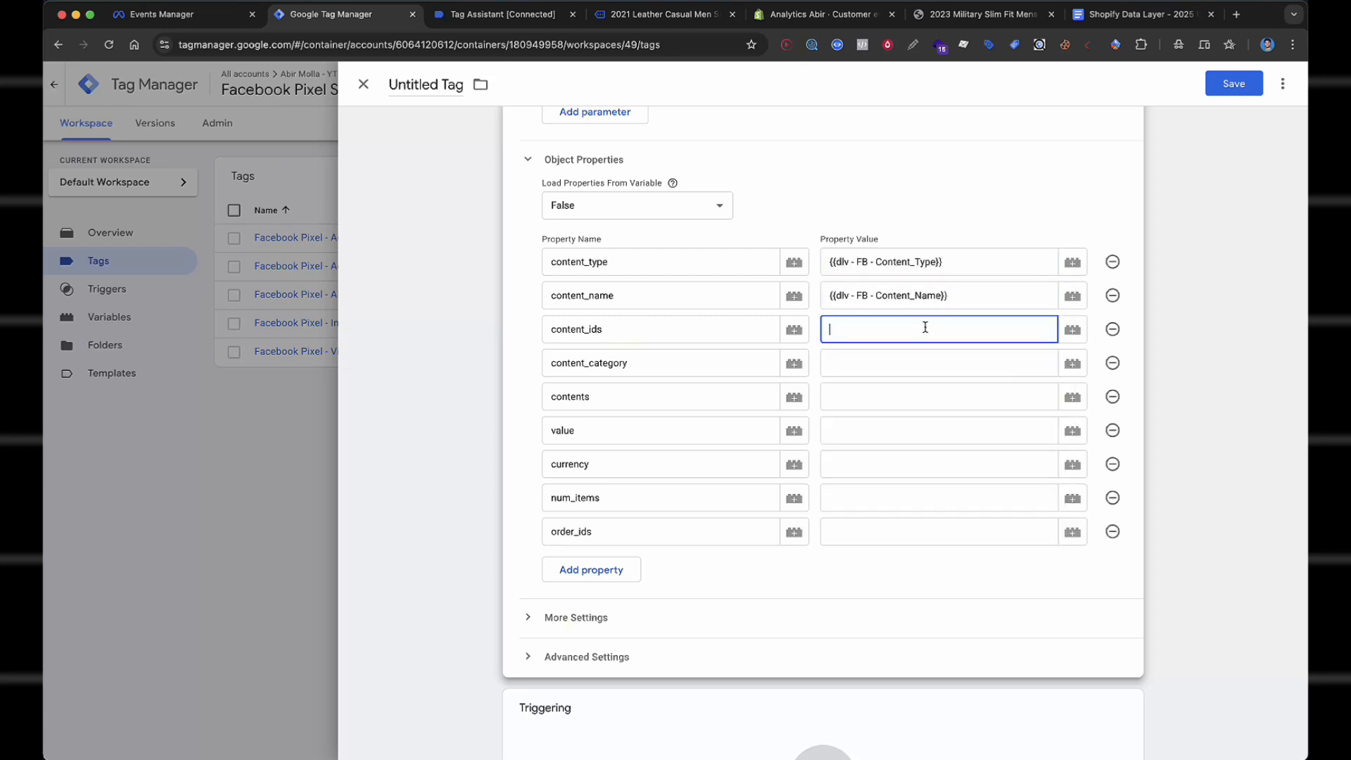
type("{{ids")
left_click(926, 358)
Set content_category, contents, value and currency to their matching data layer variables.
left_click(926, 356)
type("{{cater")
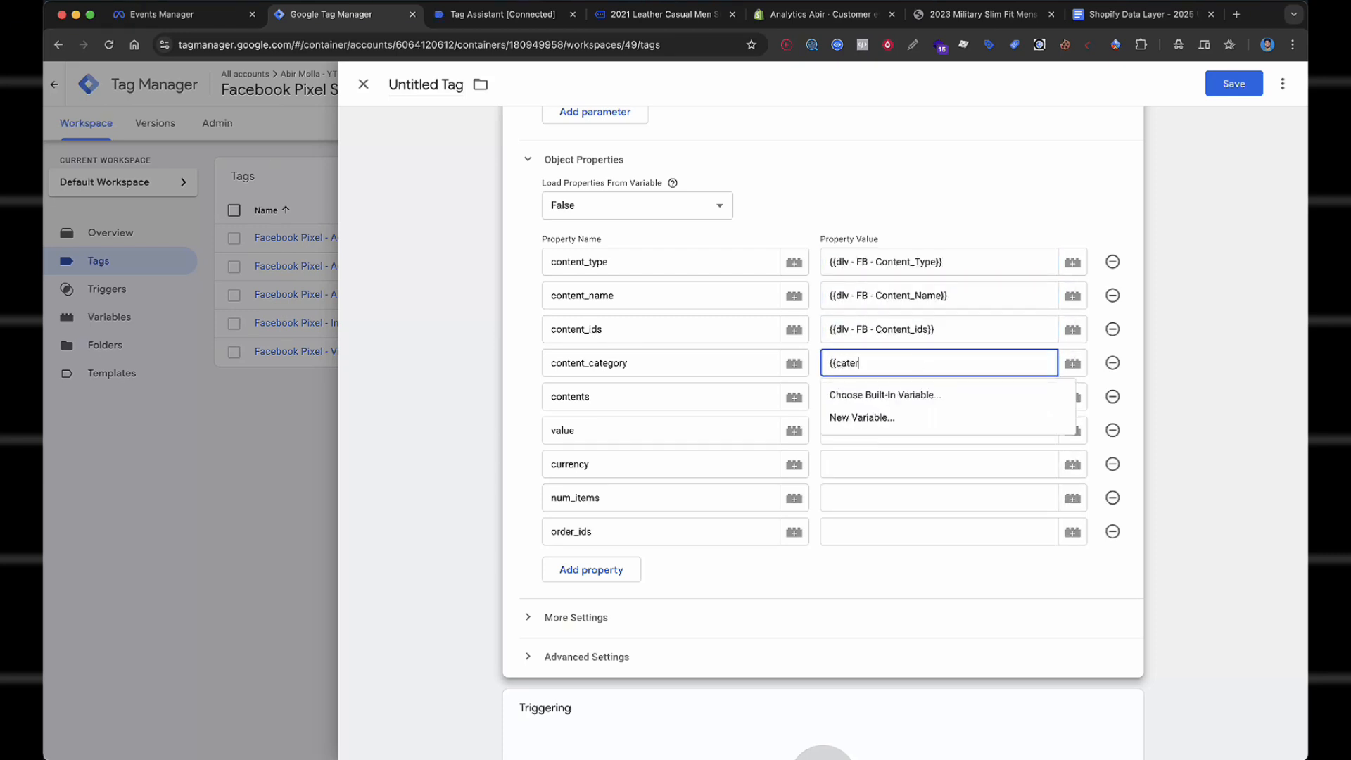
key("BackSpace")
left_click(927, 392)
left_click(912, 396)
type("{{conte")
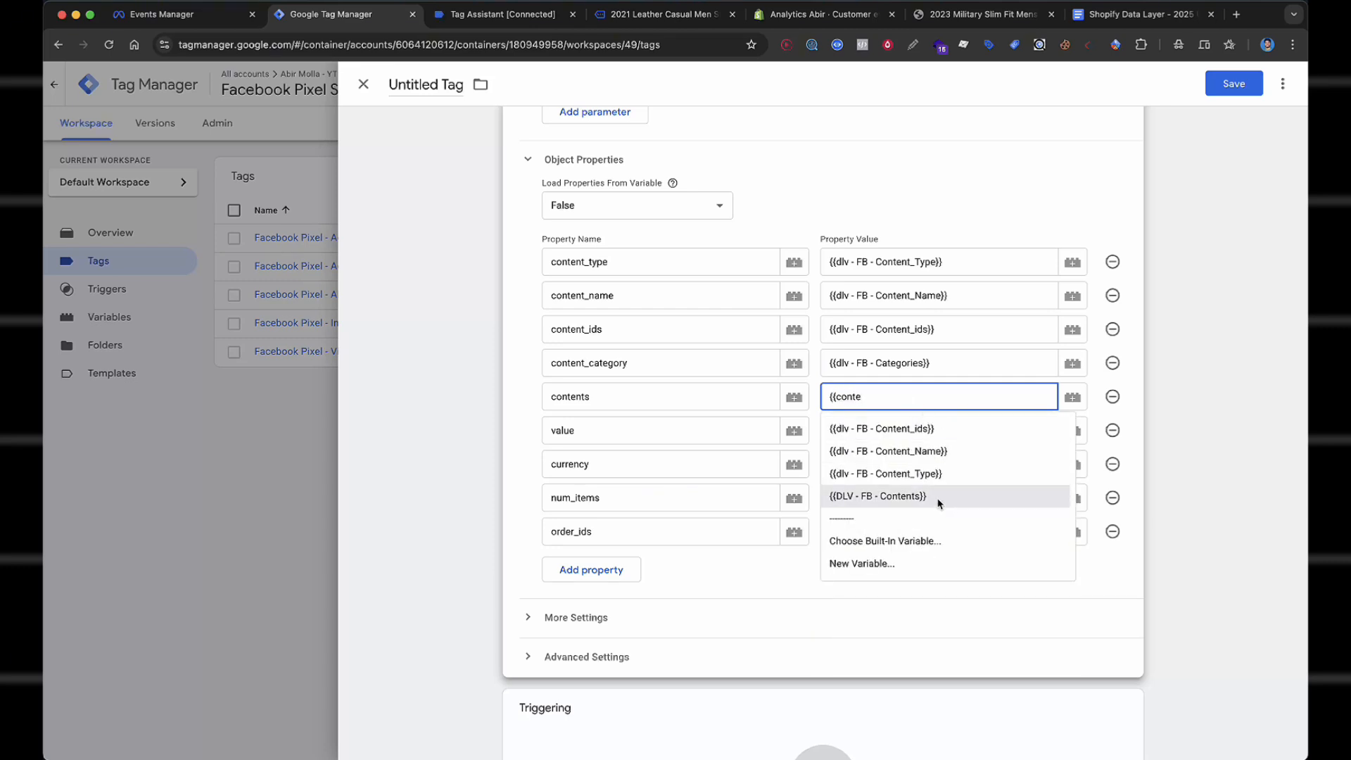
left_click(880, 496)
left_click(920, 430)
type("{{value")
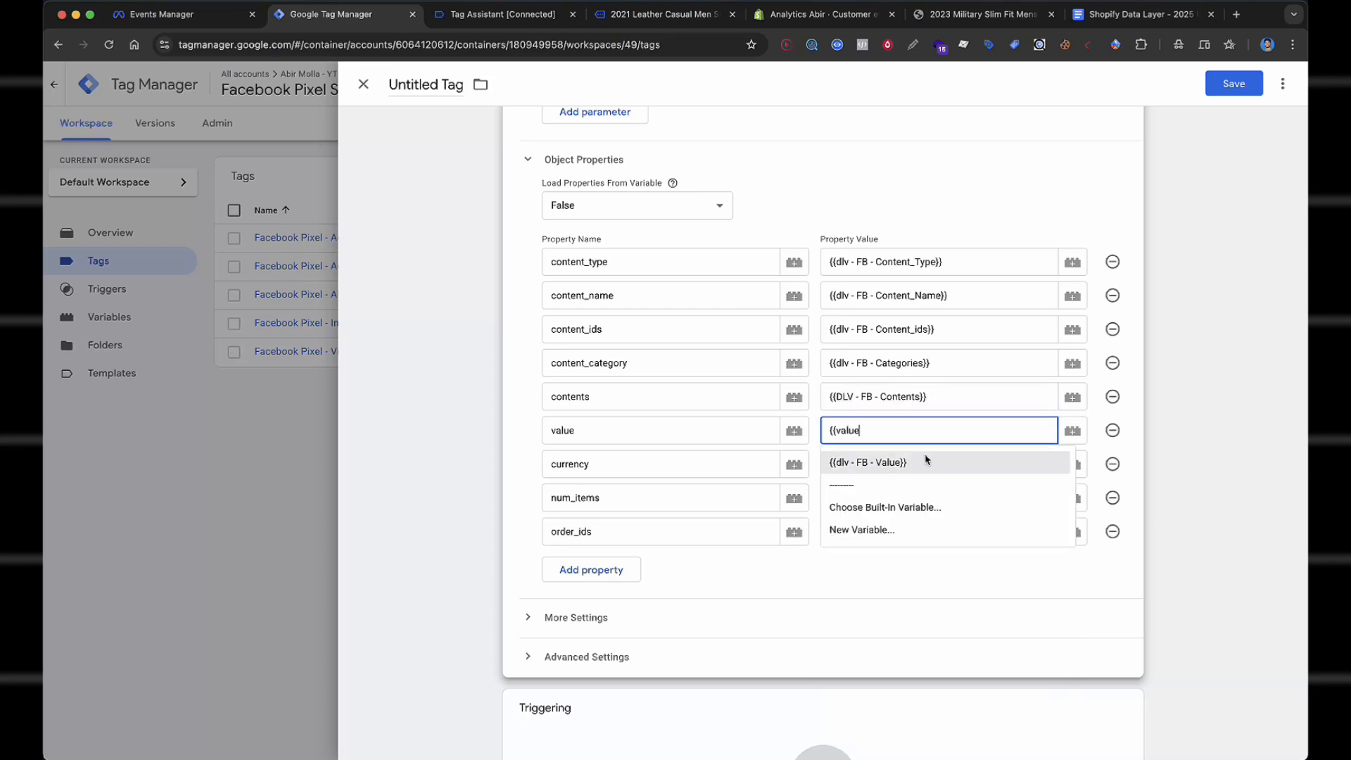
left_click(927, 462)
left_click(914, 463)
type("{{cur")
left_click(908, 496)
Set num_items to Num Quantity and order_ids to Order_id, then open trigger selection.
left_click(915, 498)
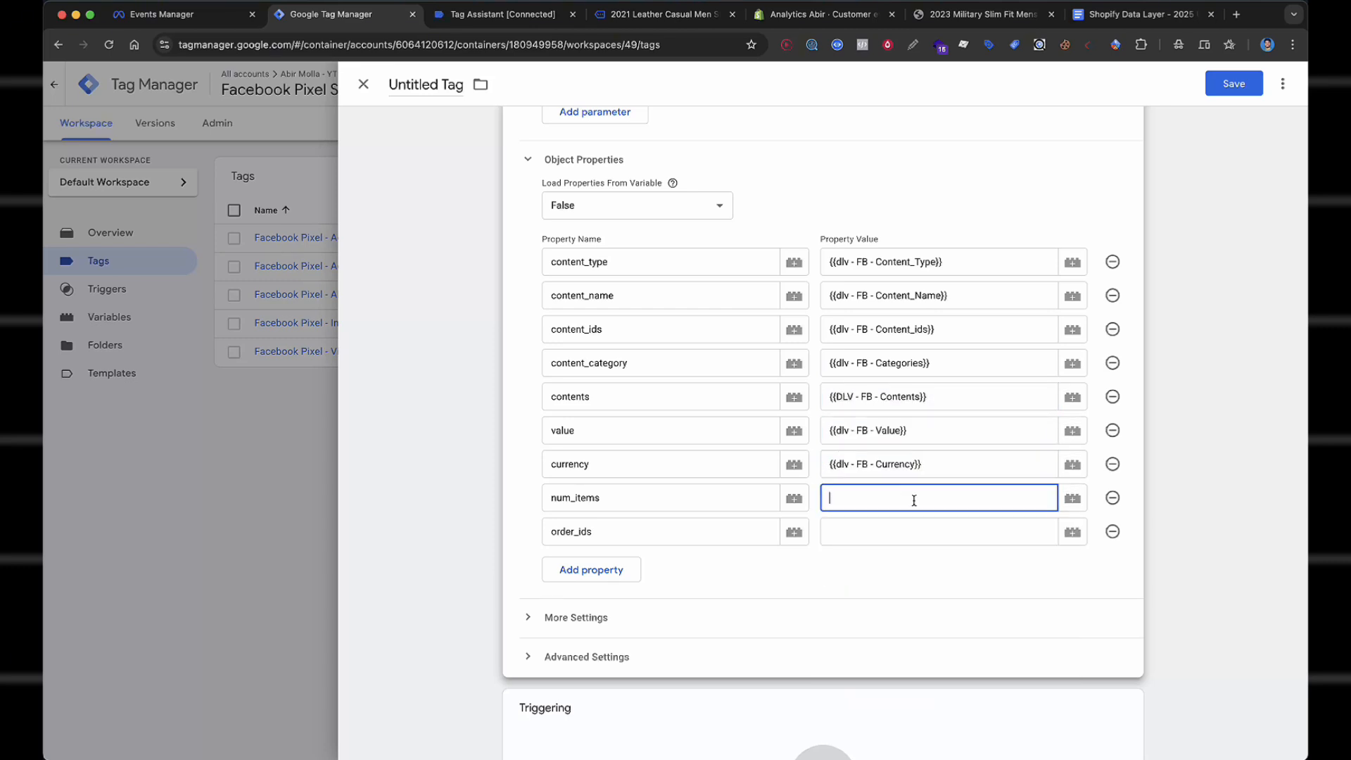
type("{{num")
left_click(913, 529)
left_click(915, 522)
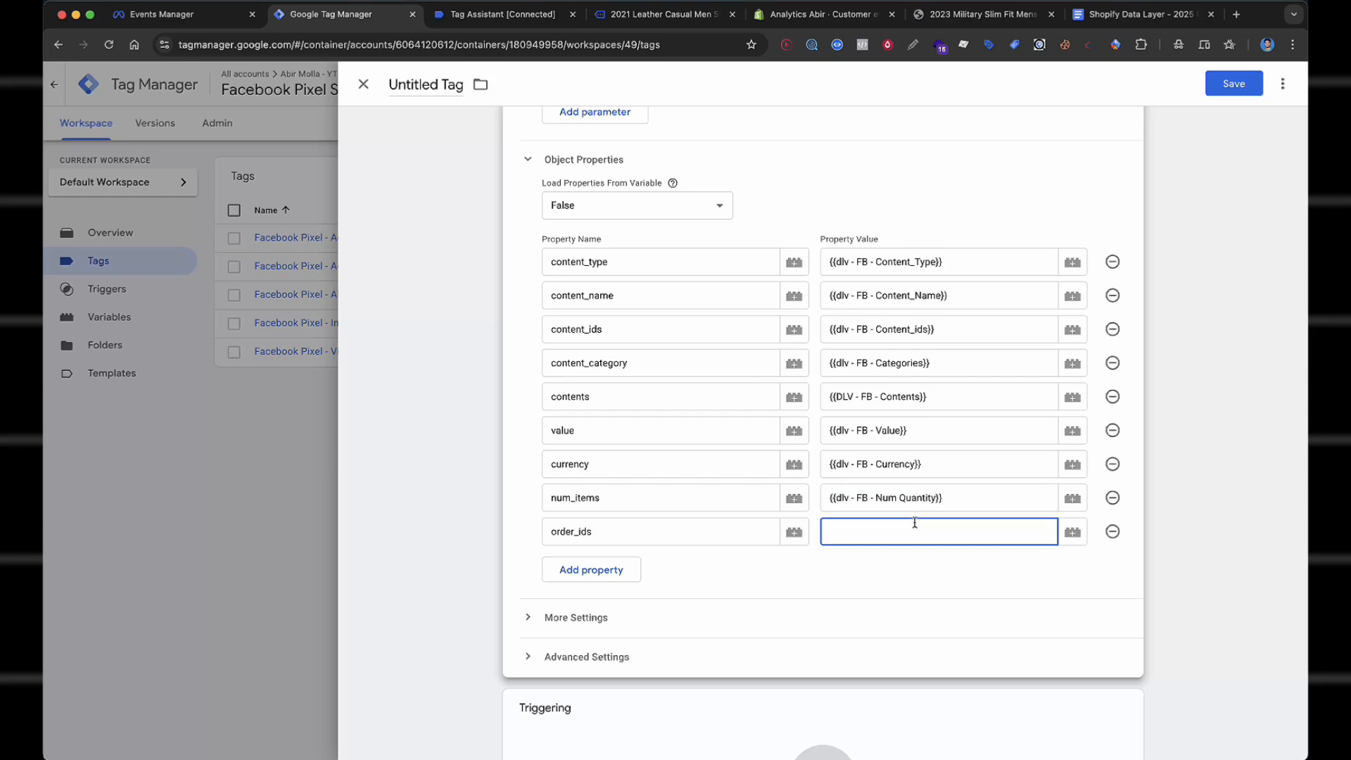
type("{{or")
left_click(901, 584)
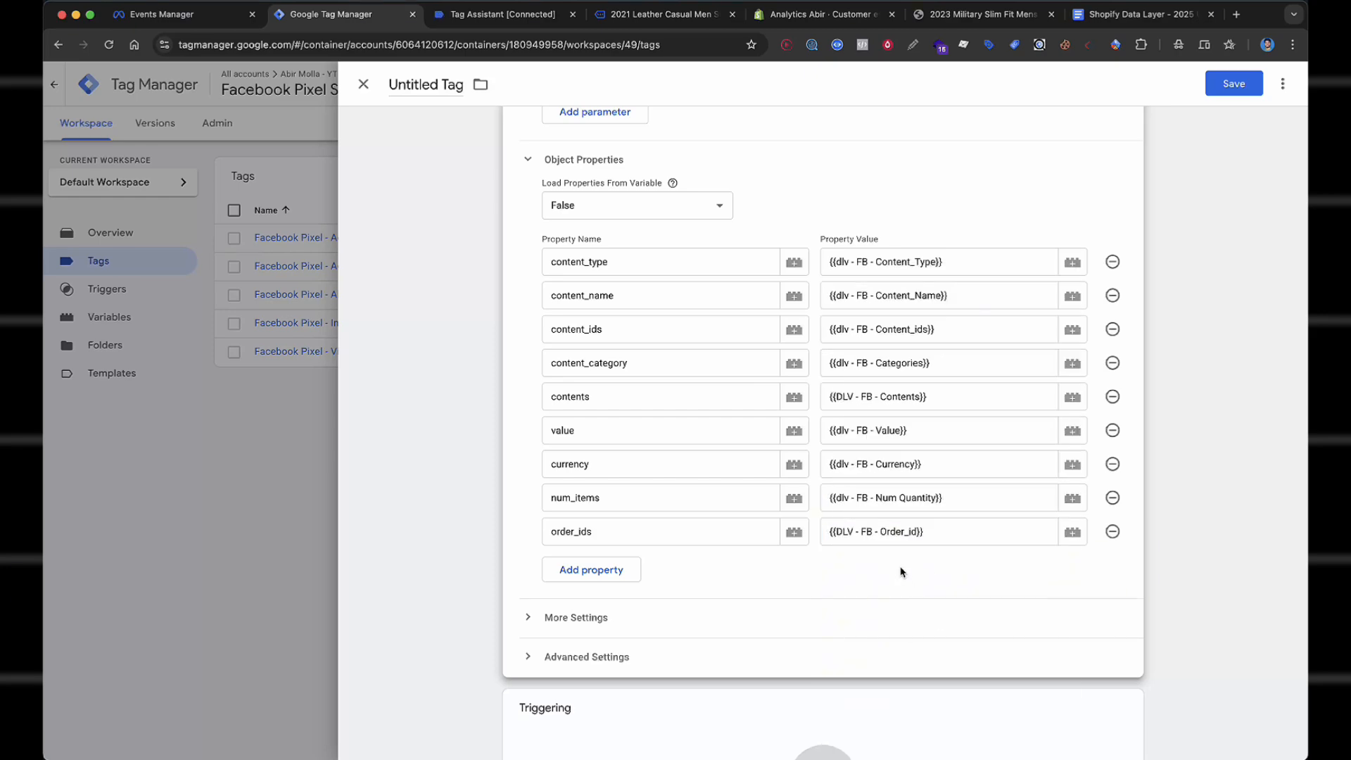
scroll(1007, 359, "down", 2)
left_click(676, 691)
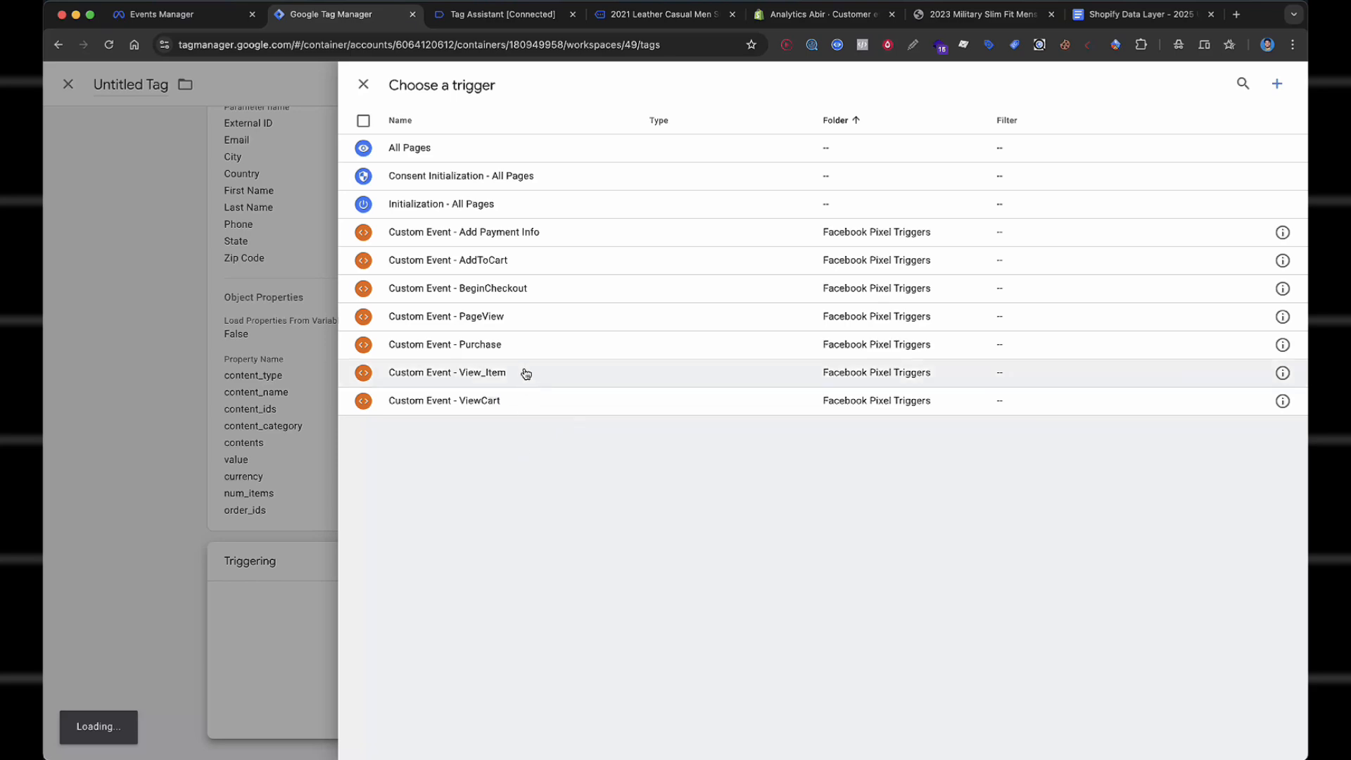
Fire the tag on Custom Event - Purchase and save it as 'Facebook Pixel - Purchase'.
left_click(538, 349)
left_click(1233, 83)
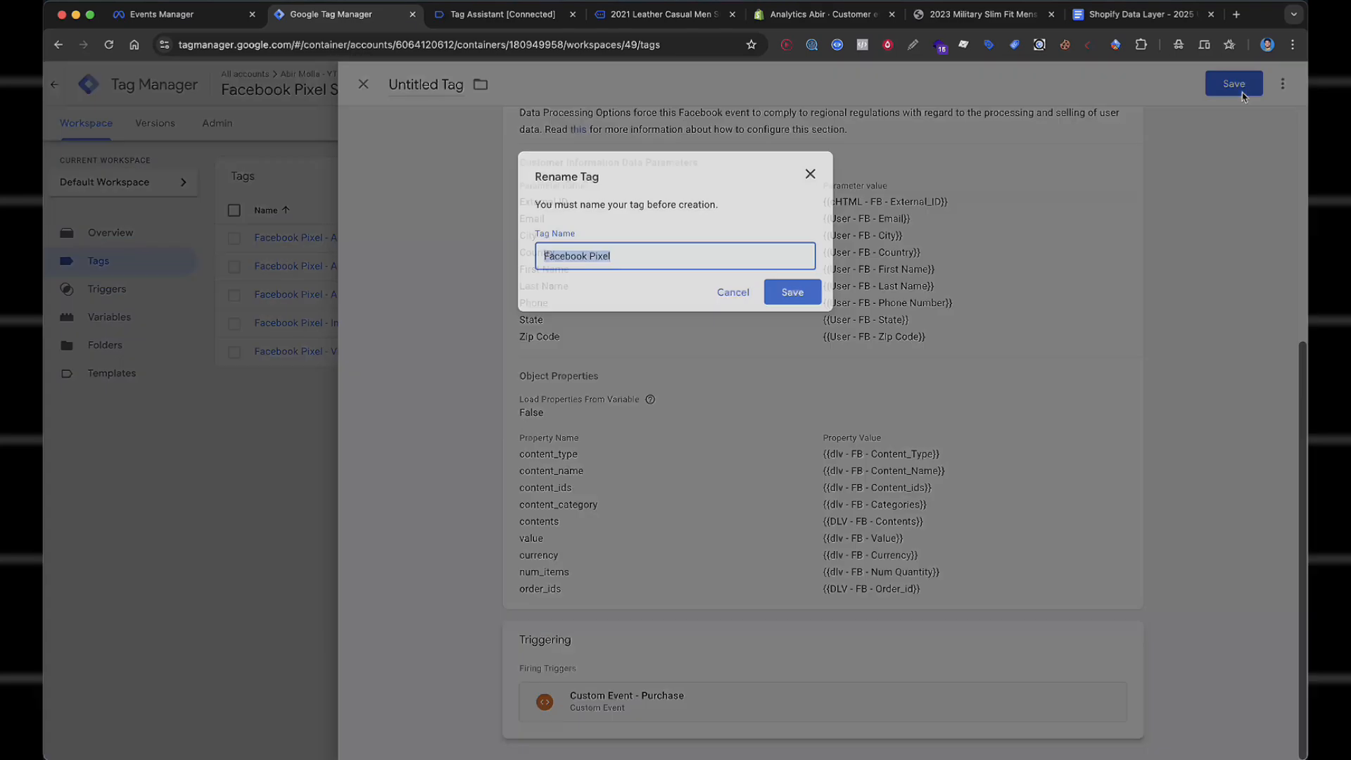
left_click(728, 255)
left_click(729, 261)
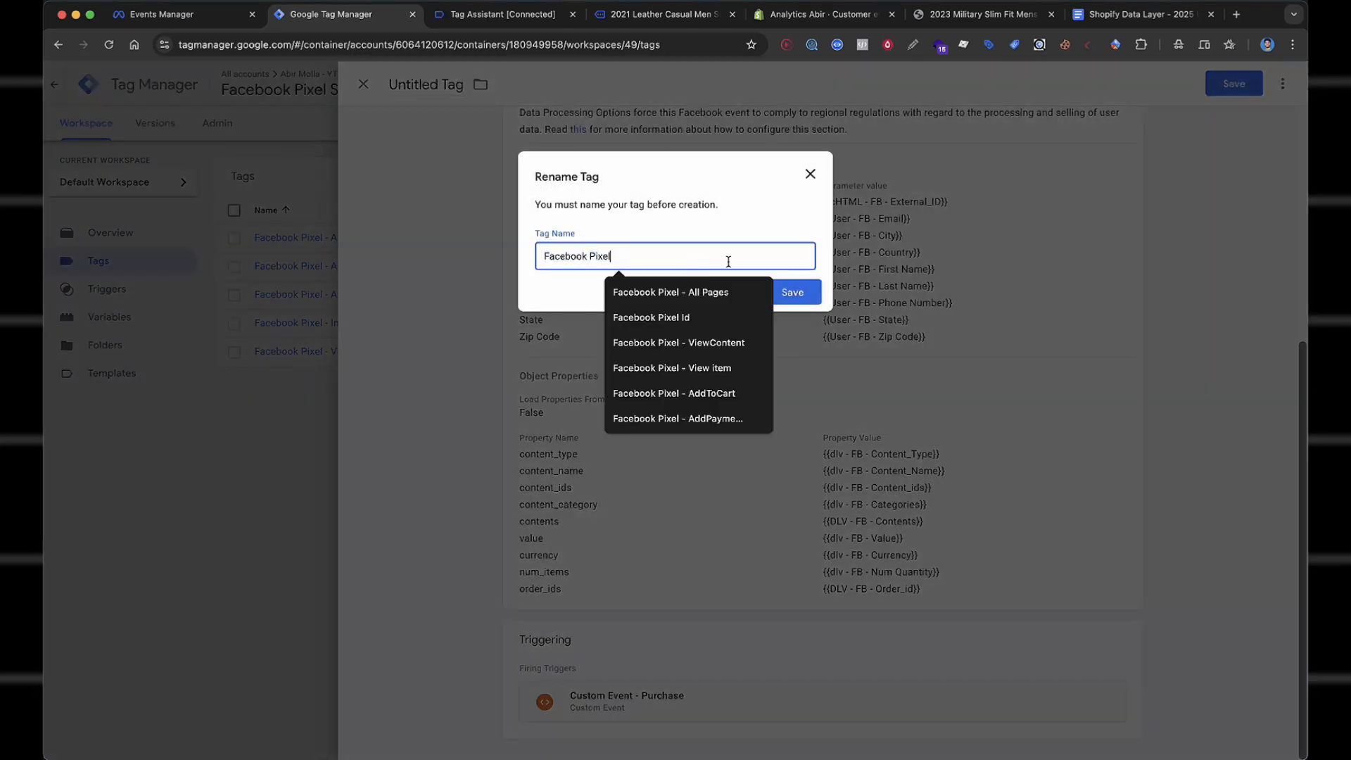
type("- Pur")
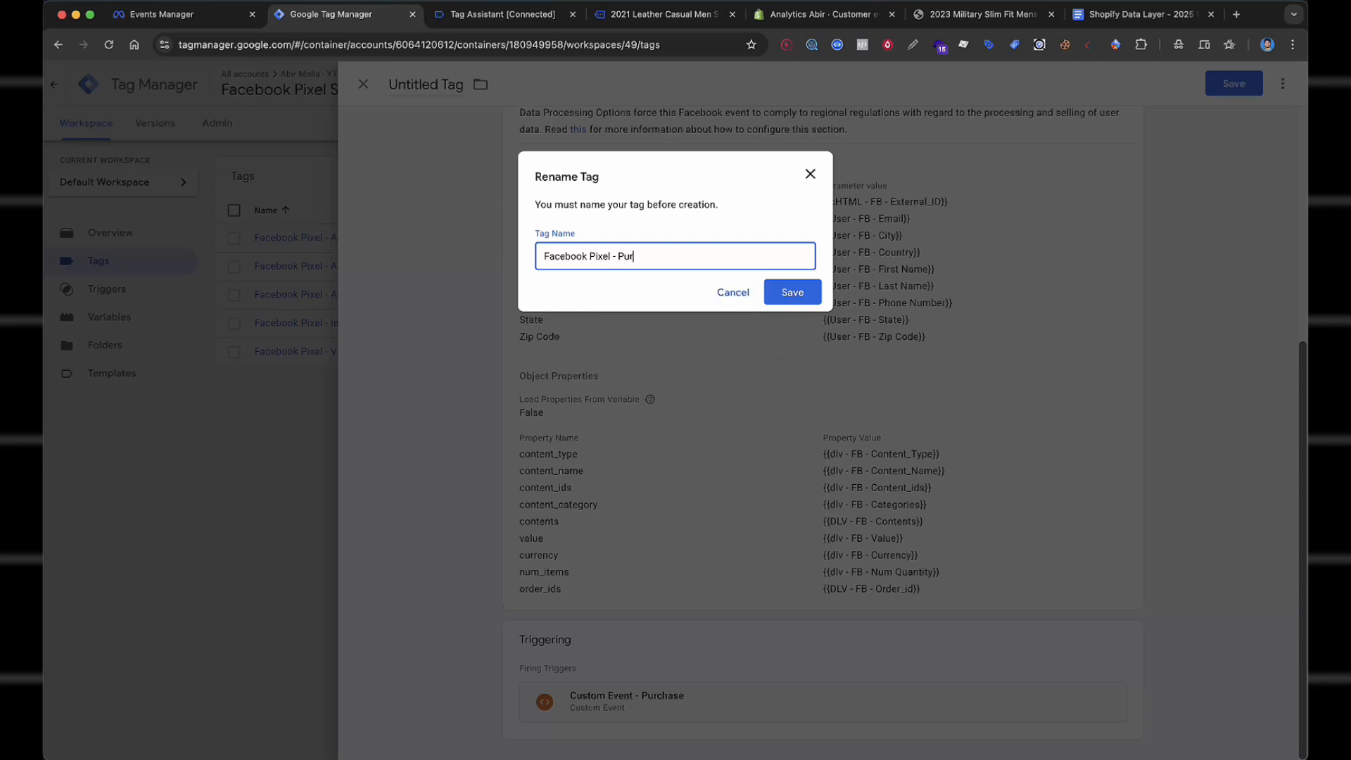
type("chase")
key("Return")
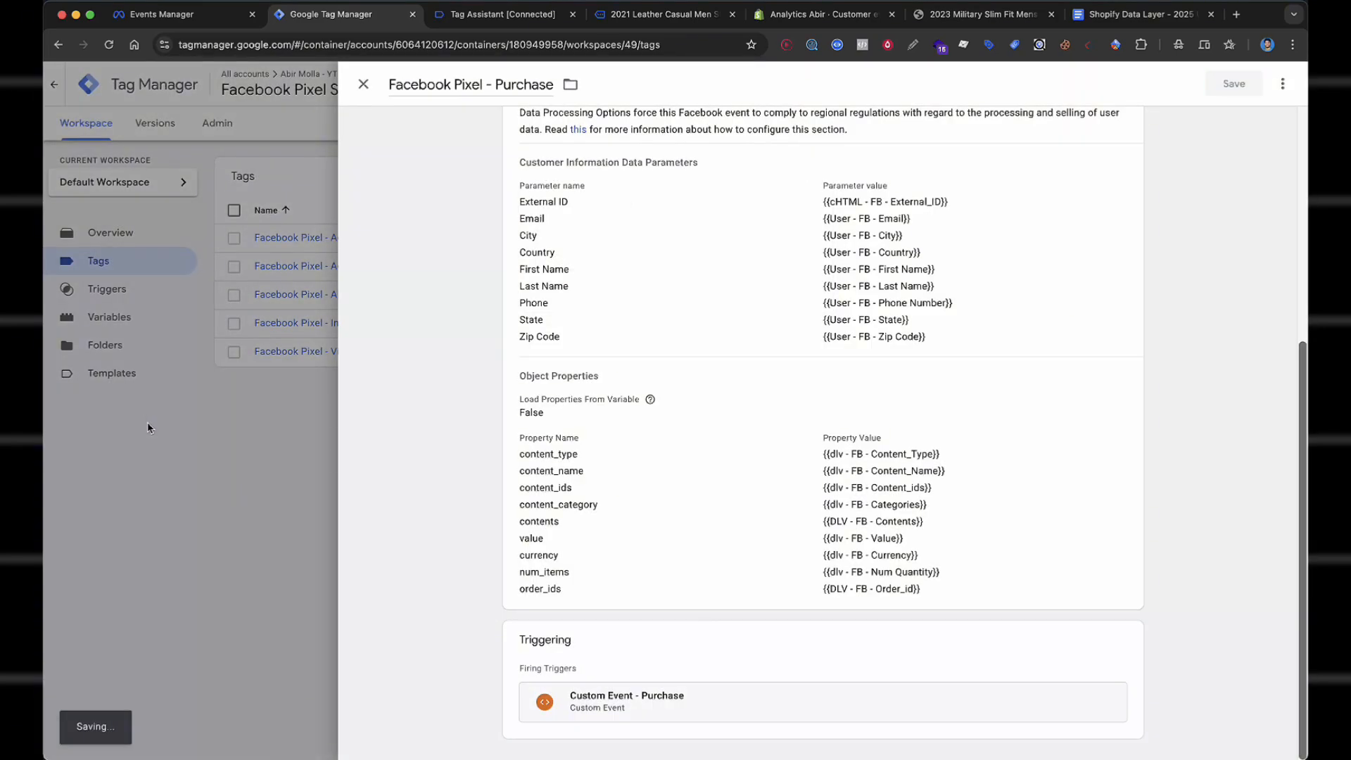
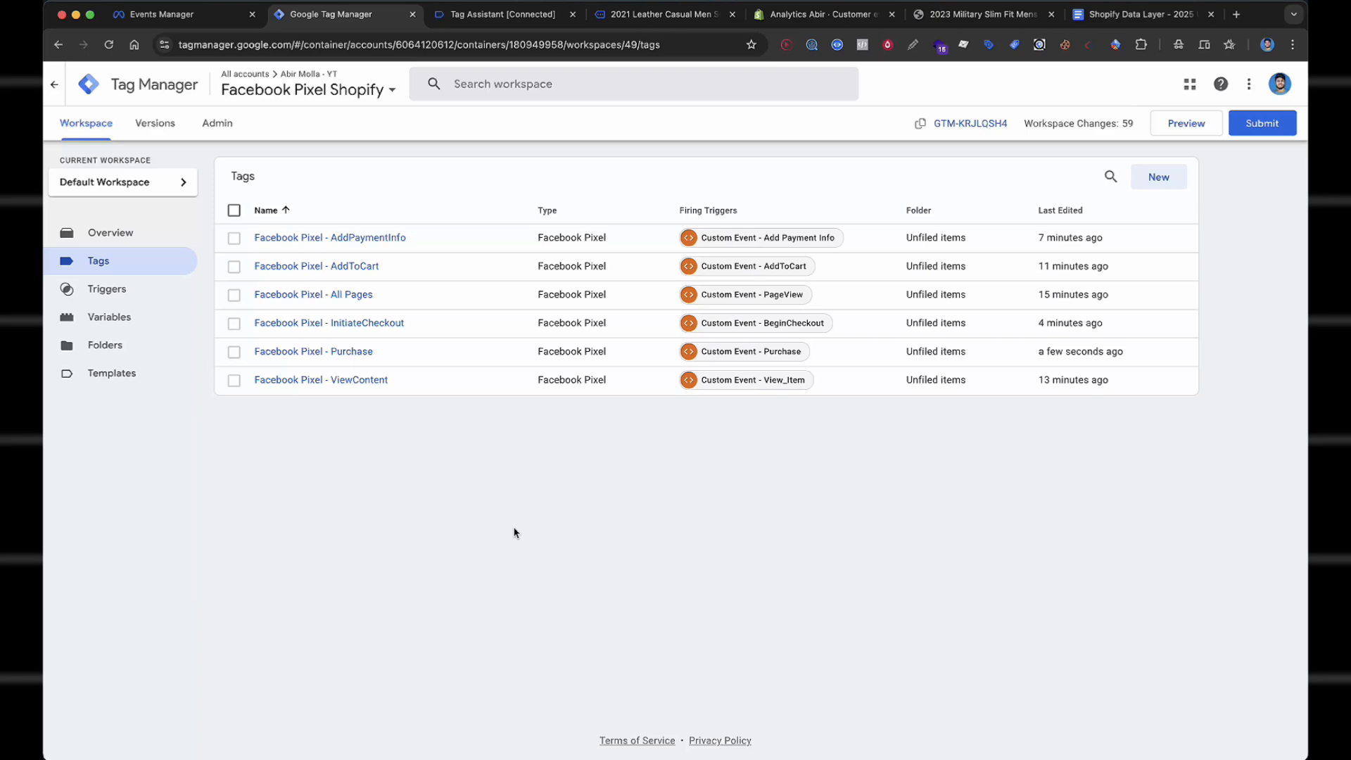
Publish the container as version 'facebook pixel' and connect preview mode to the product page.
left_click(1267, 130)
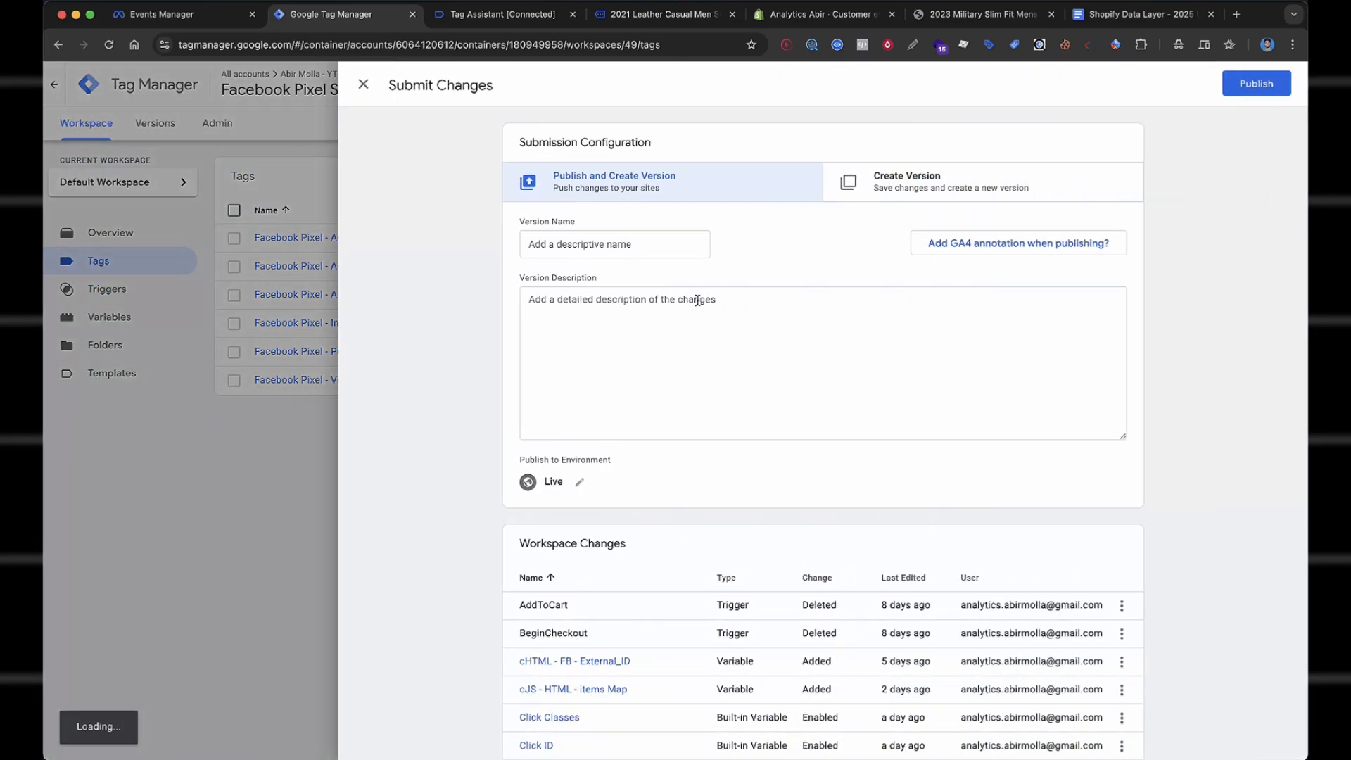
left_click(610, 250)
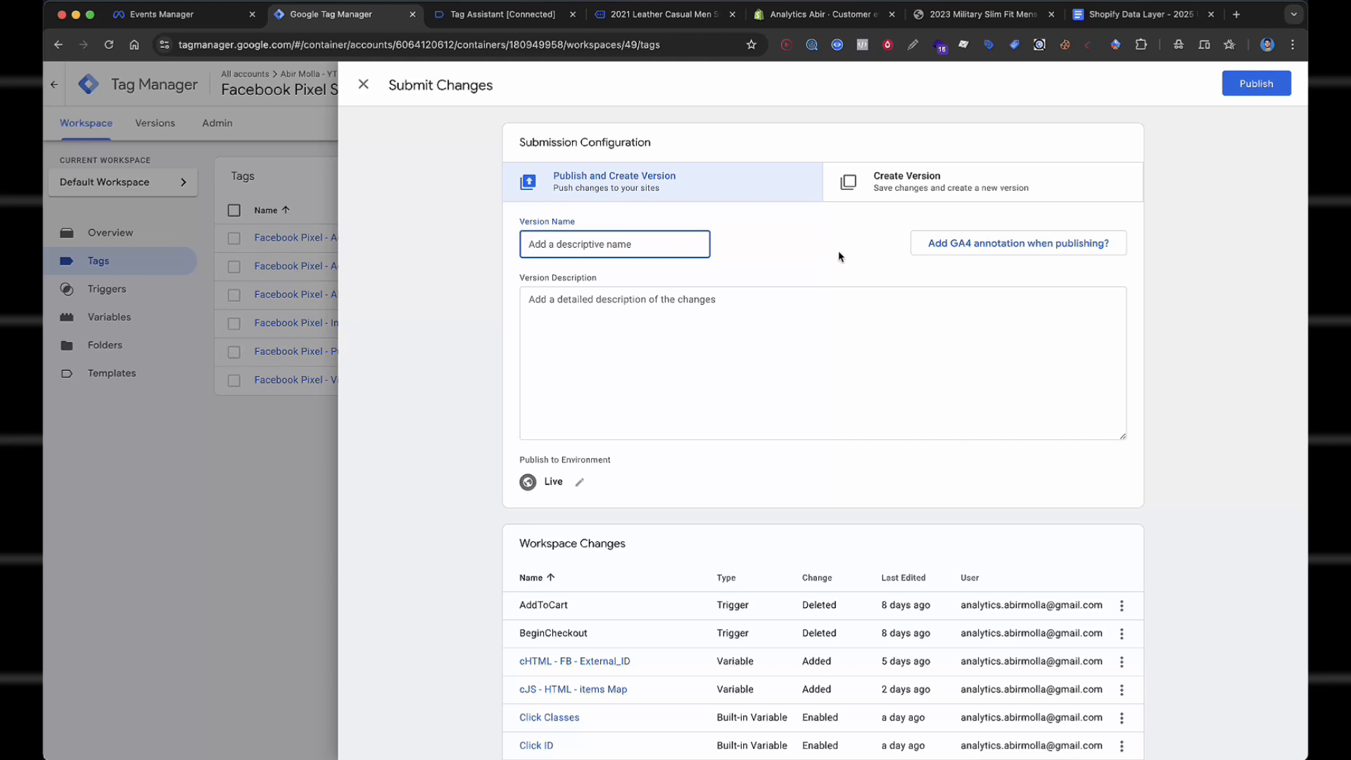
type("facebook pixel")
left_click(1253, 84)
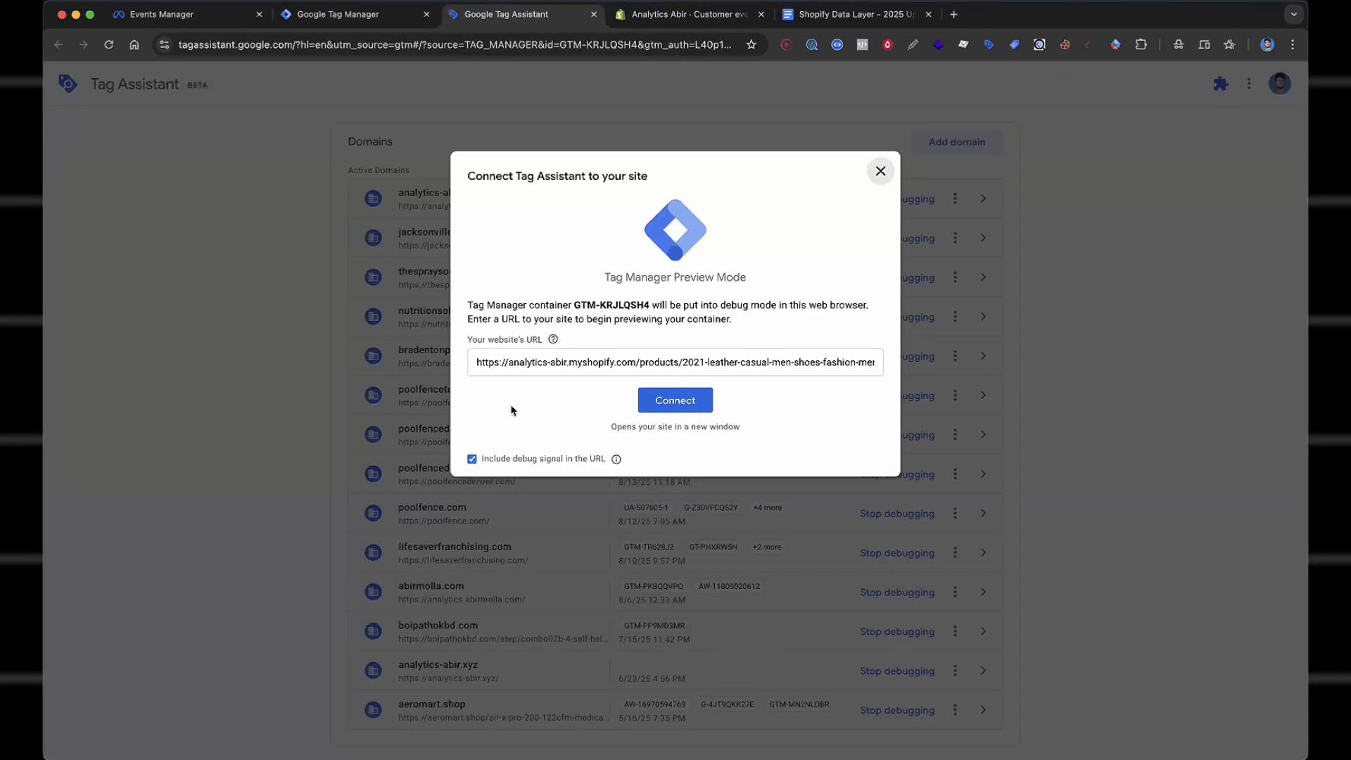
left_click(676, 400)
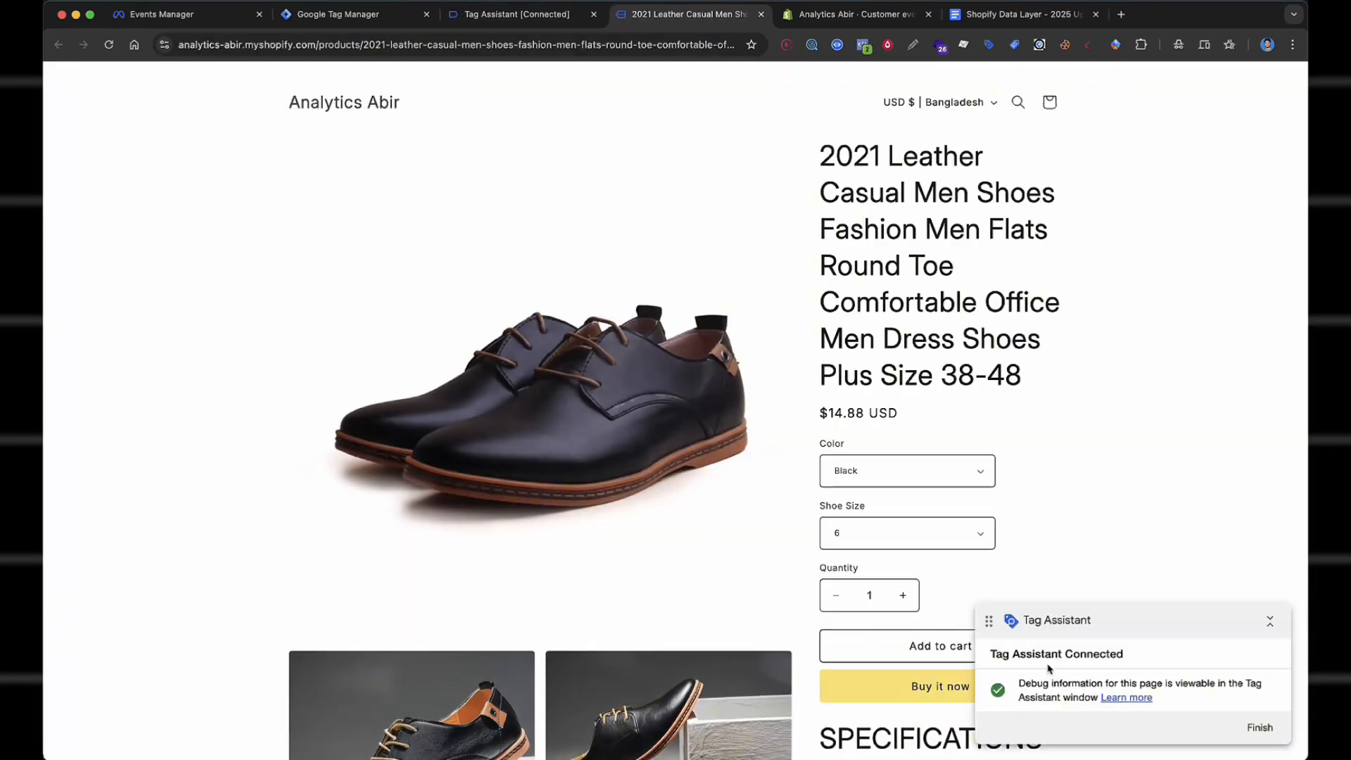
Inspect the ViewContent event's parameters in Meta Pixel Helper, including value 14.88 USD.
left_click(864, 45)
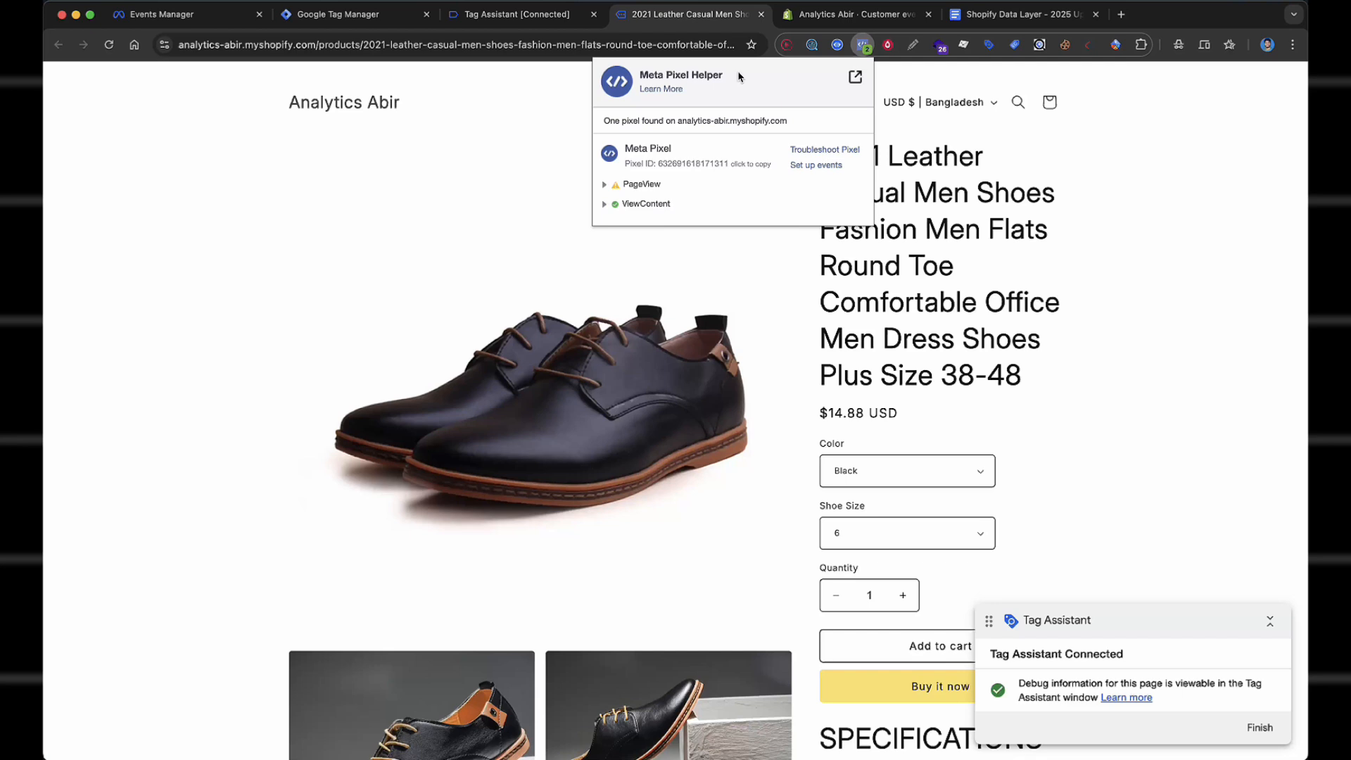
left_click_drag(641, 71, 839, 90)
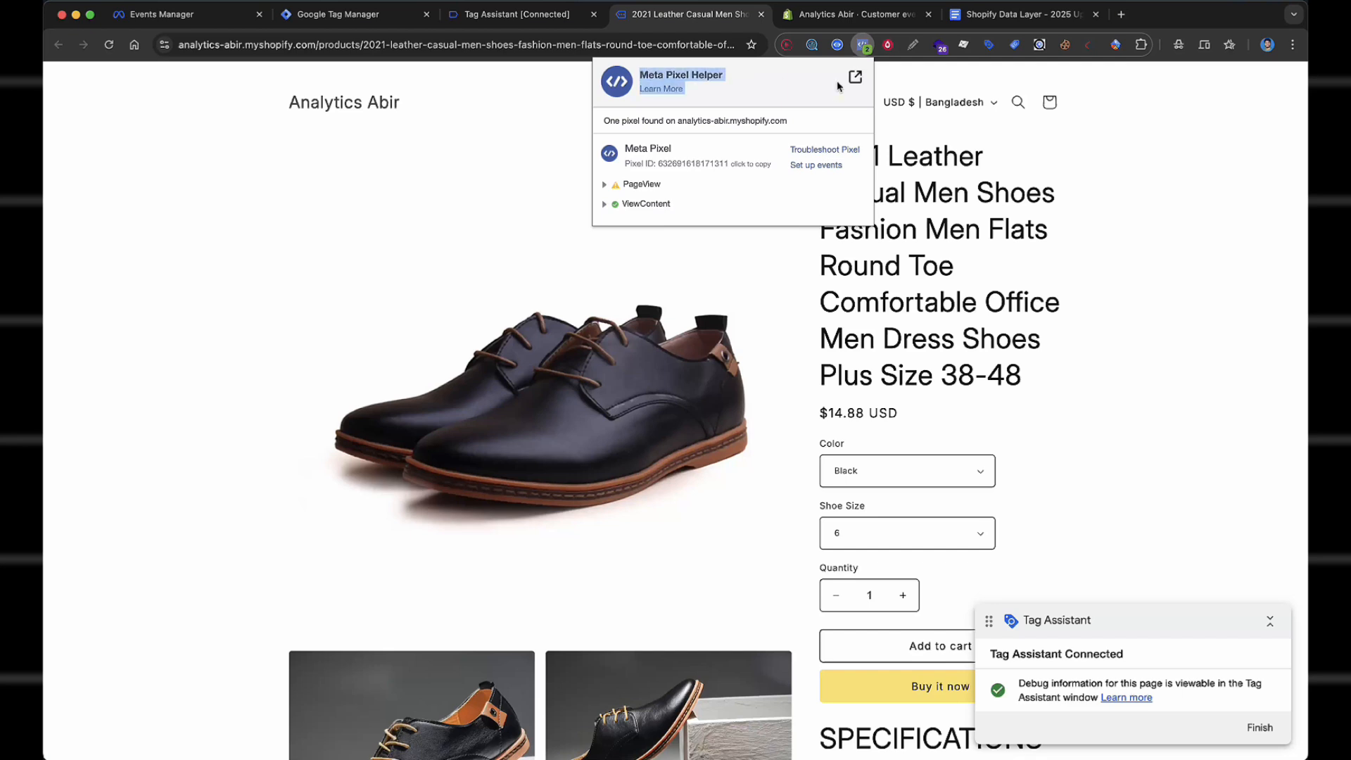
left_click(839, 86)
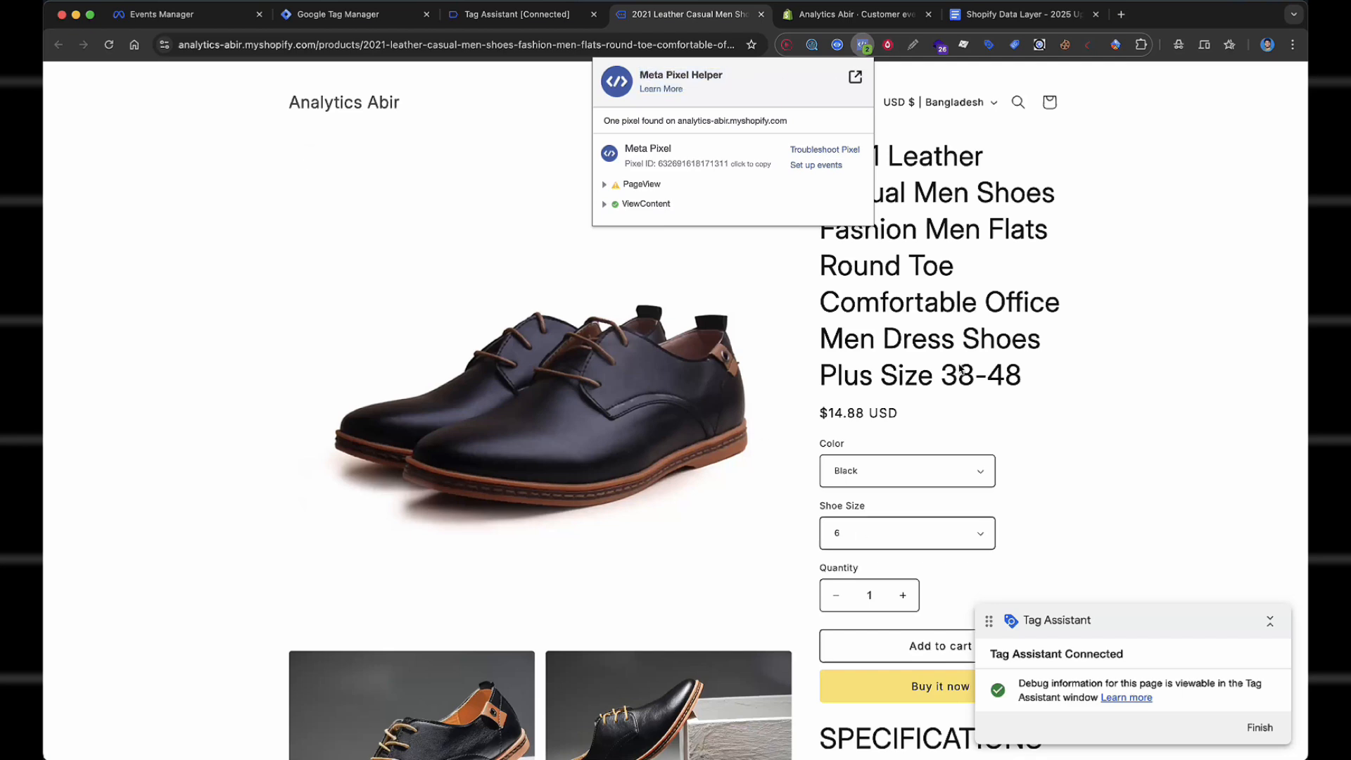
left_click(649, 205)
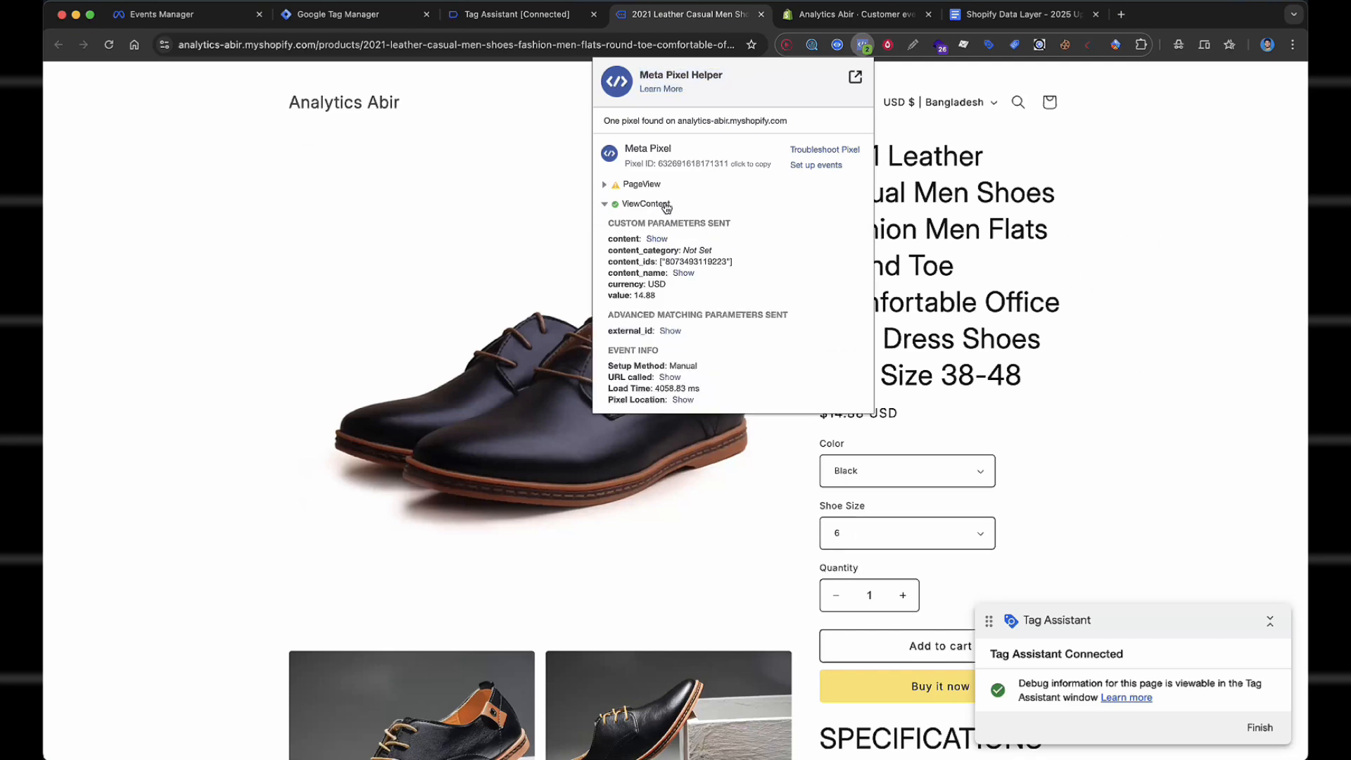
left_click(657, 240)
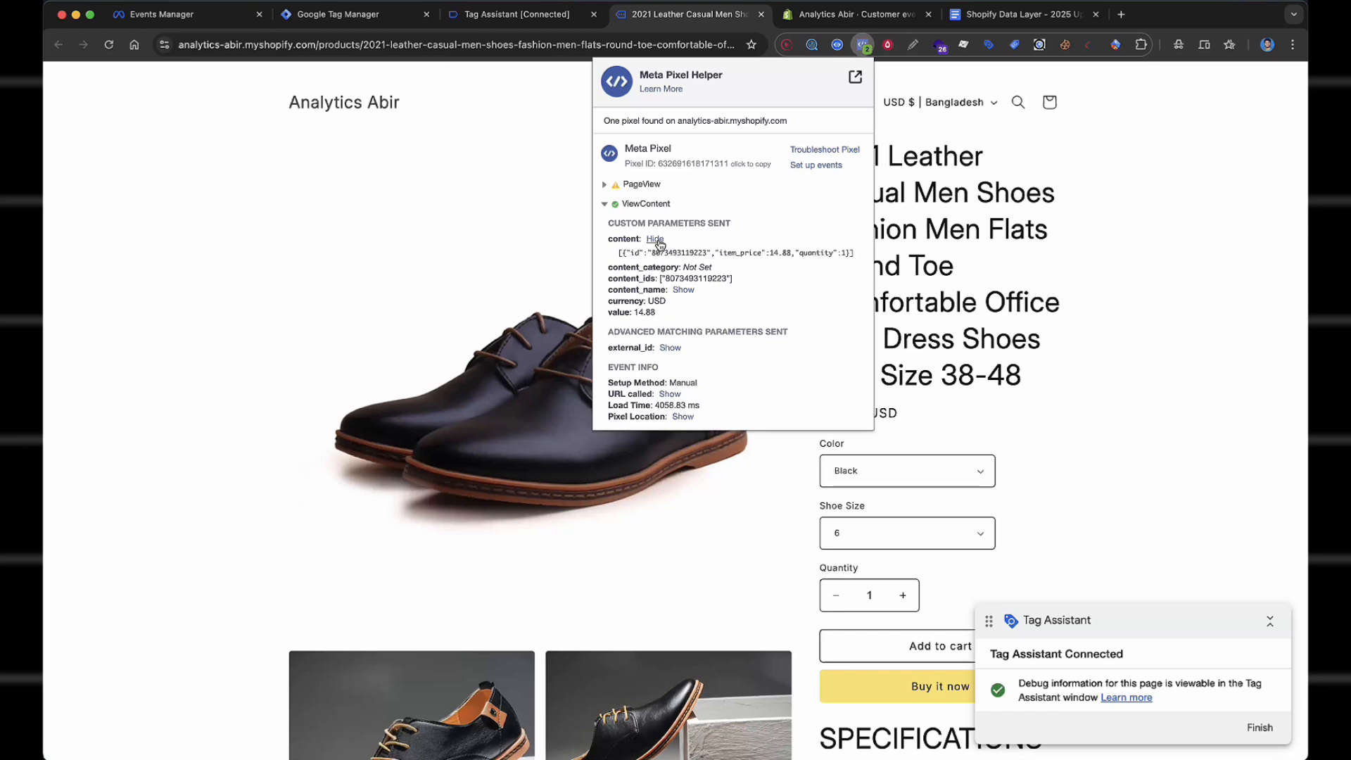
left_click(658, 241)
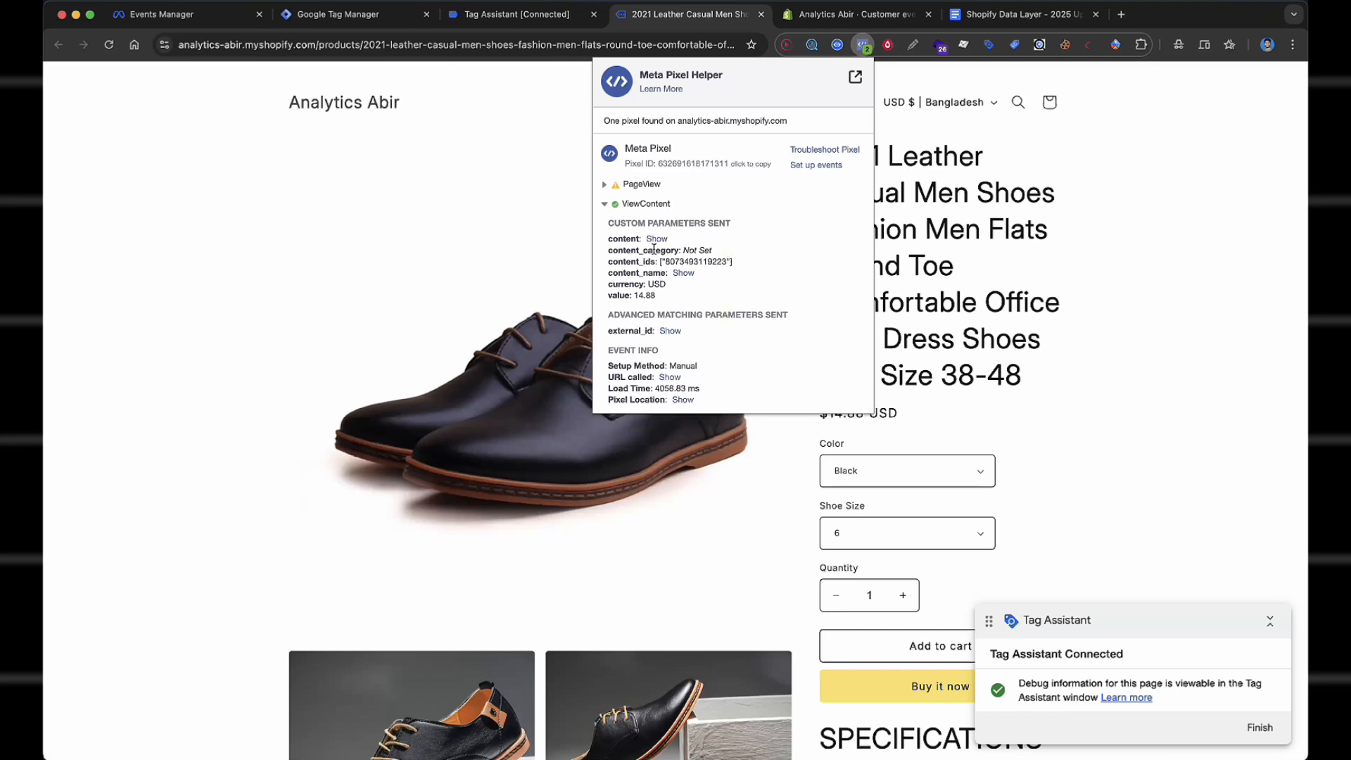
scroll(1065, 385, "down", 3)
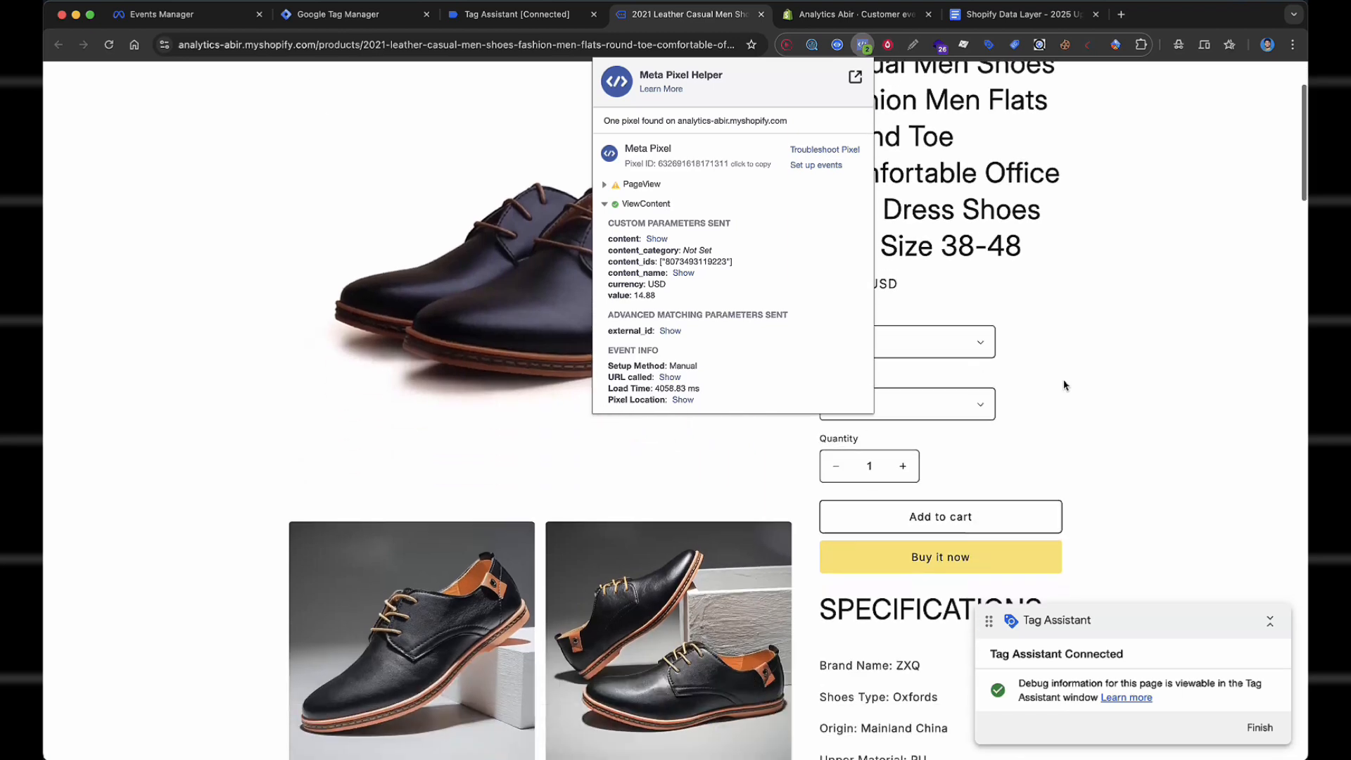
scroll(1021, 398, "up", 3)
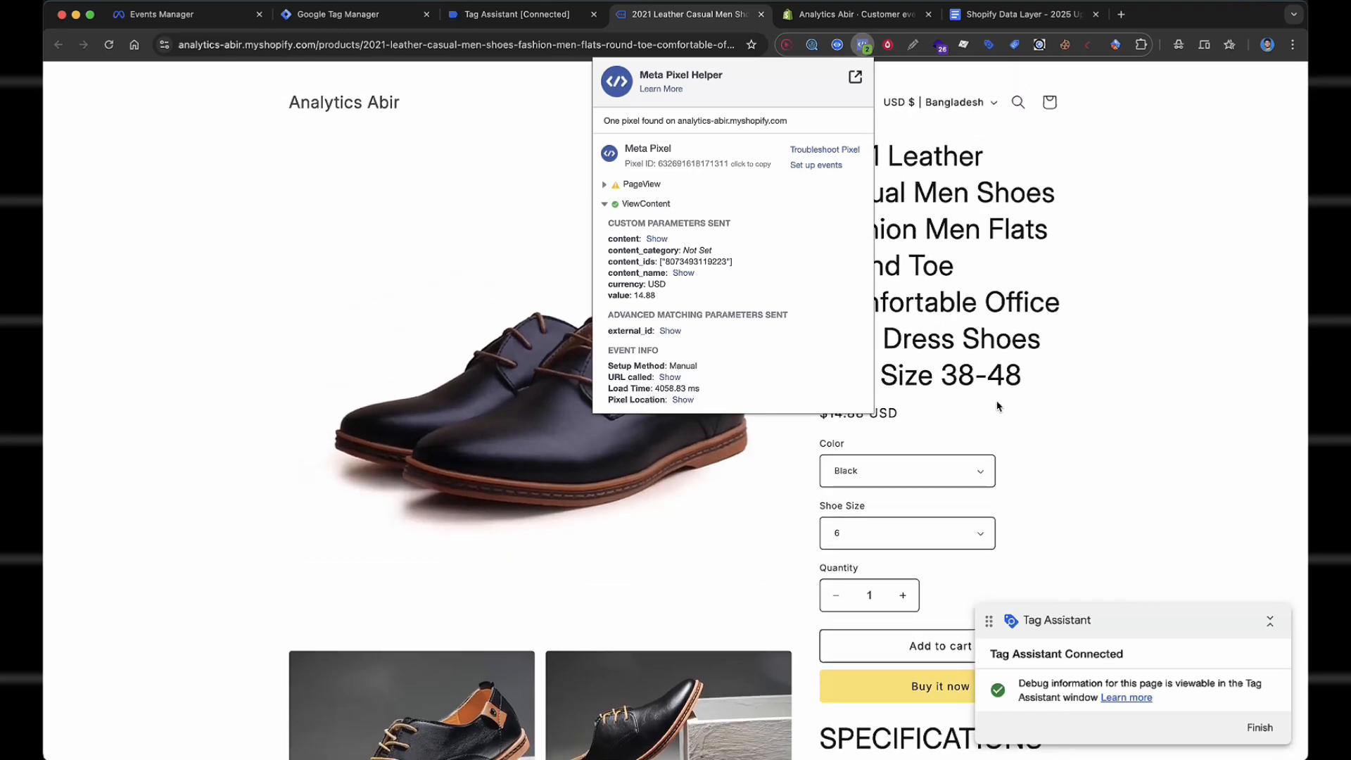
left_click_drag(680, 250, 775, 255)
left_click(667, 249)
left_click(689, 275)
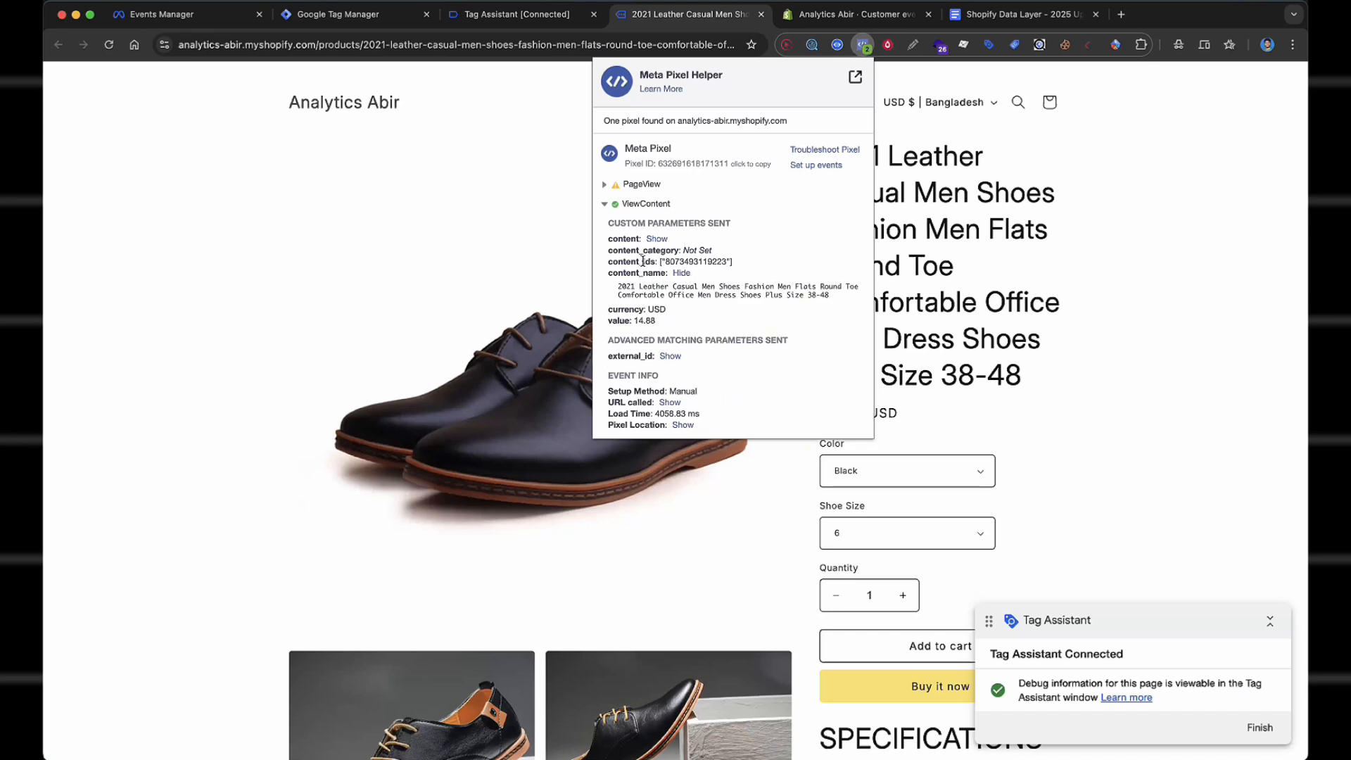
left_click(670, 357)
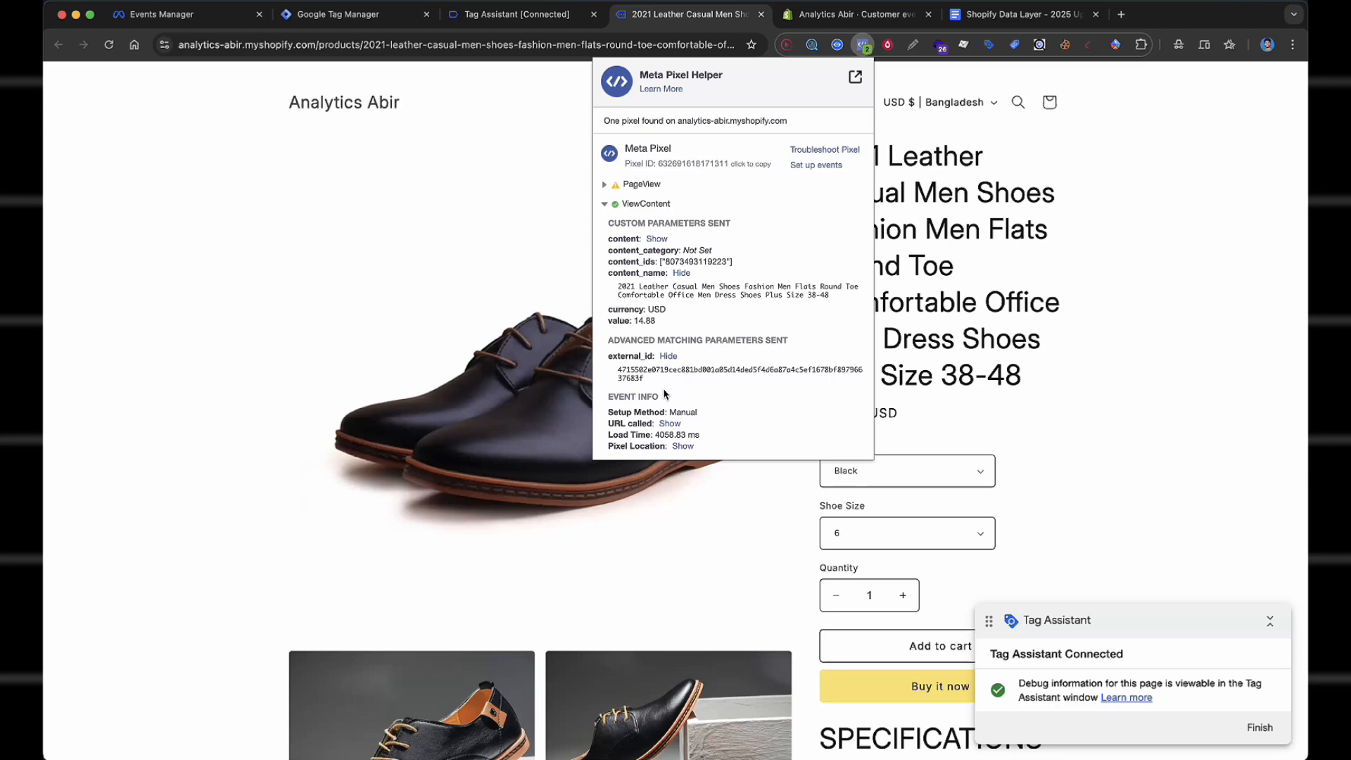
Add the black size 6 shoe to the cart.
left_click(1101, 374)
scroll(1077, 401, "down", 5)
left_click(1000, 406)
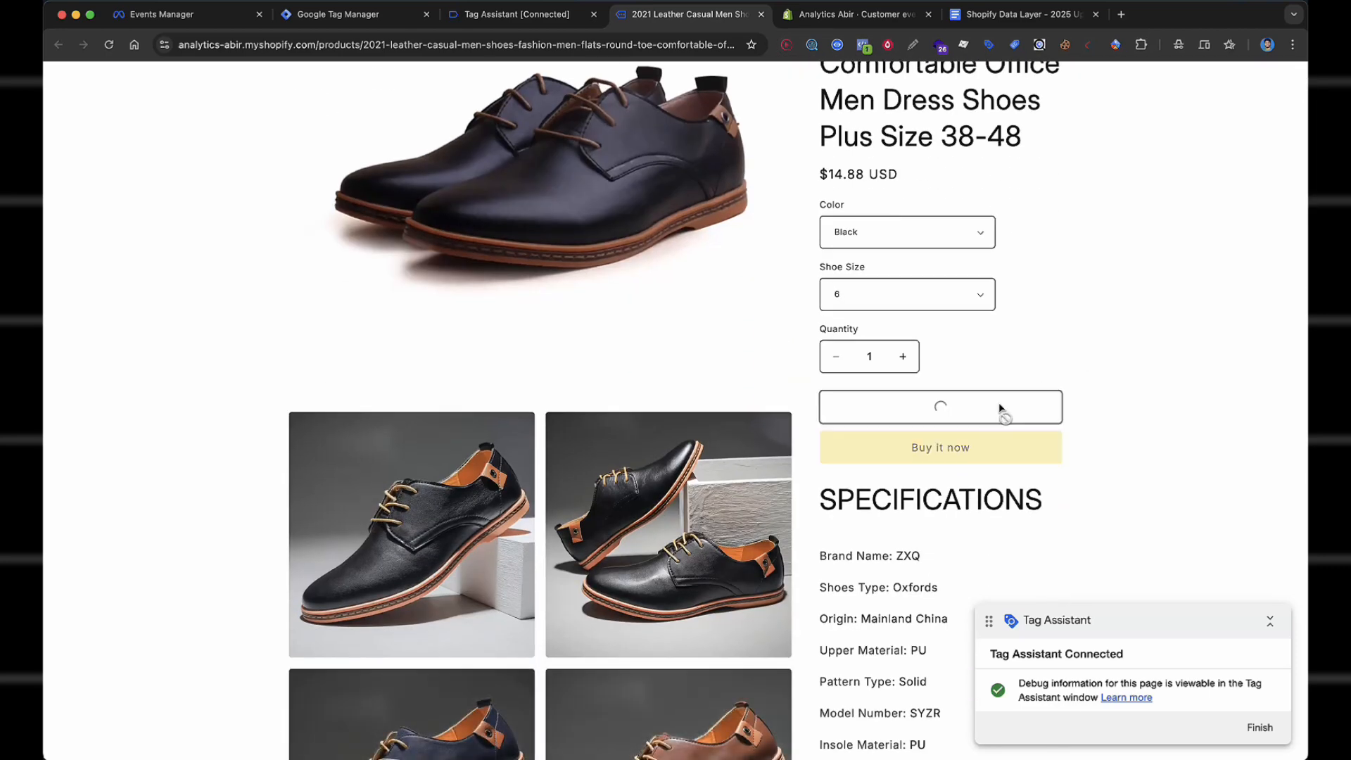
Reload the Events Manager test events page, then return to the store's product page.
left_click(159, 17)
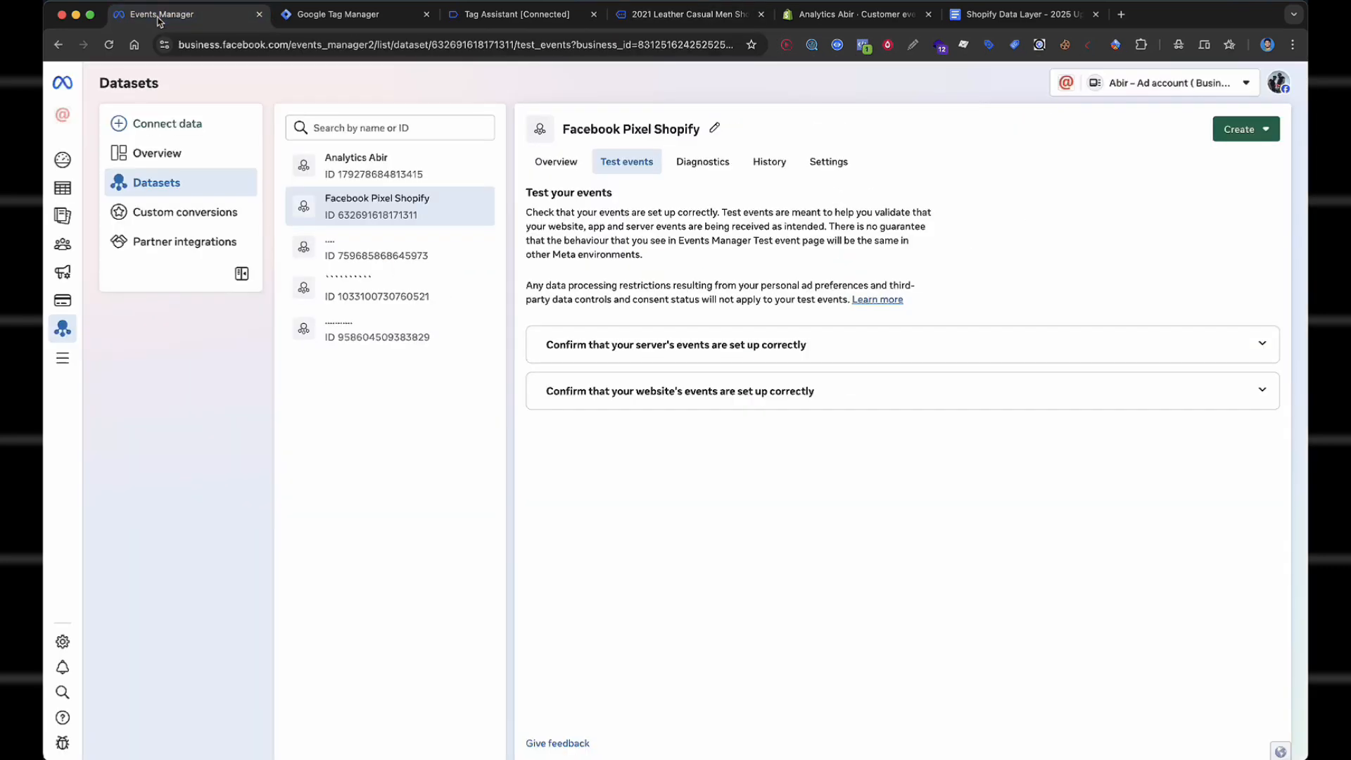
left_click(108, 45)
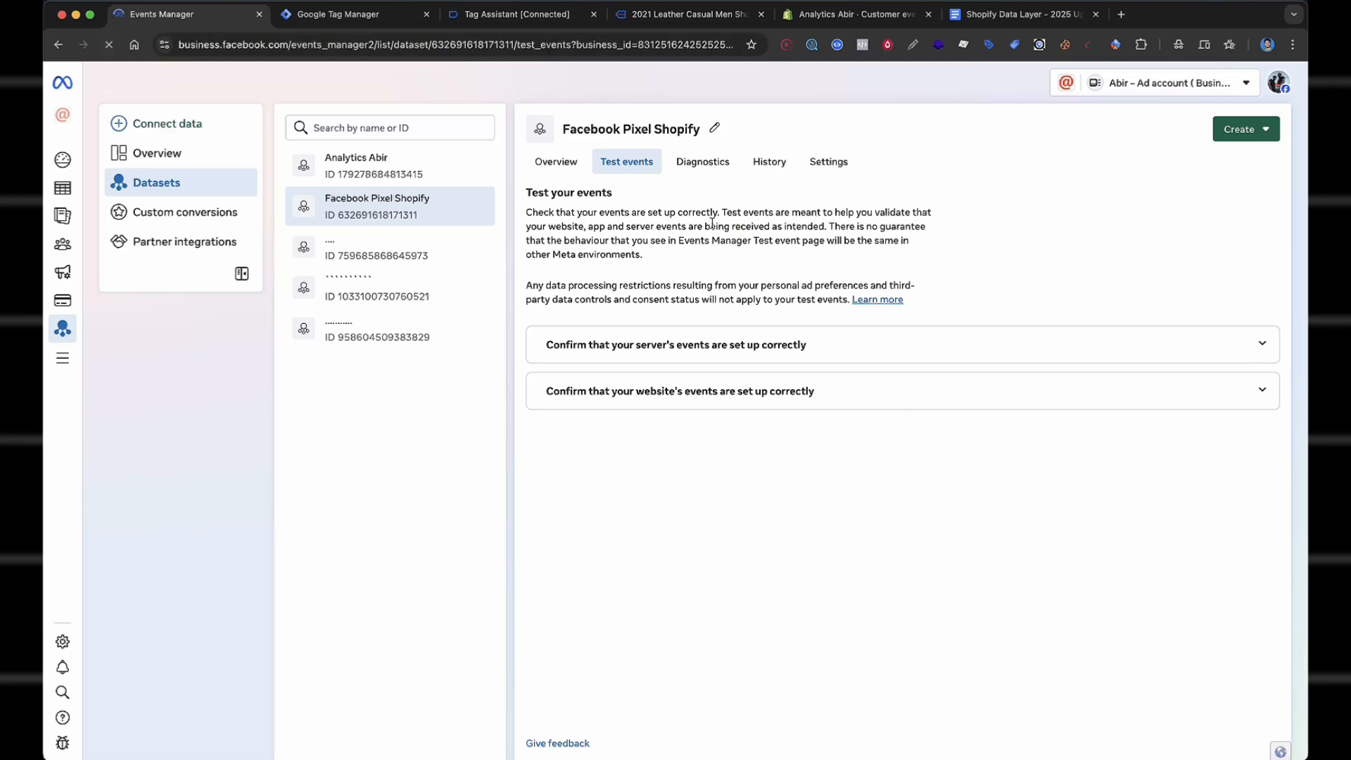
left_click(682, 15)
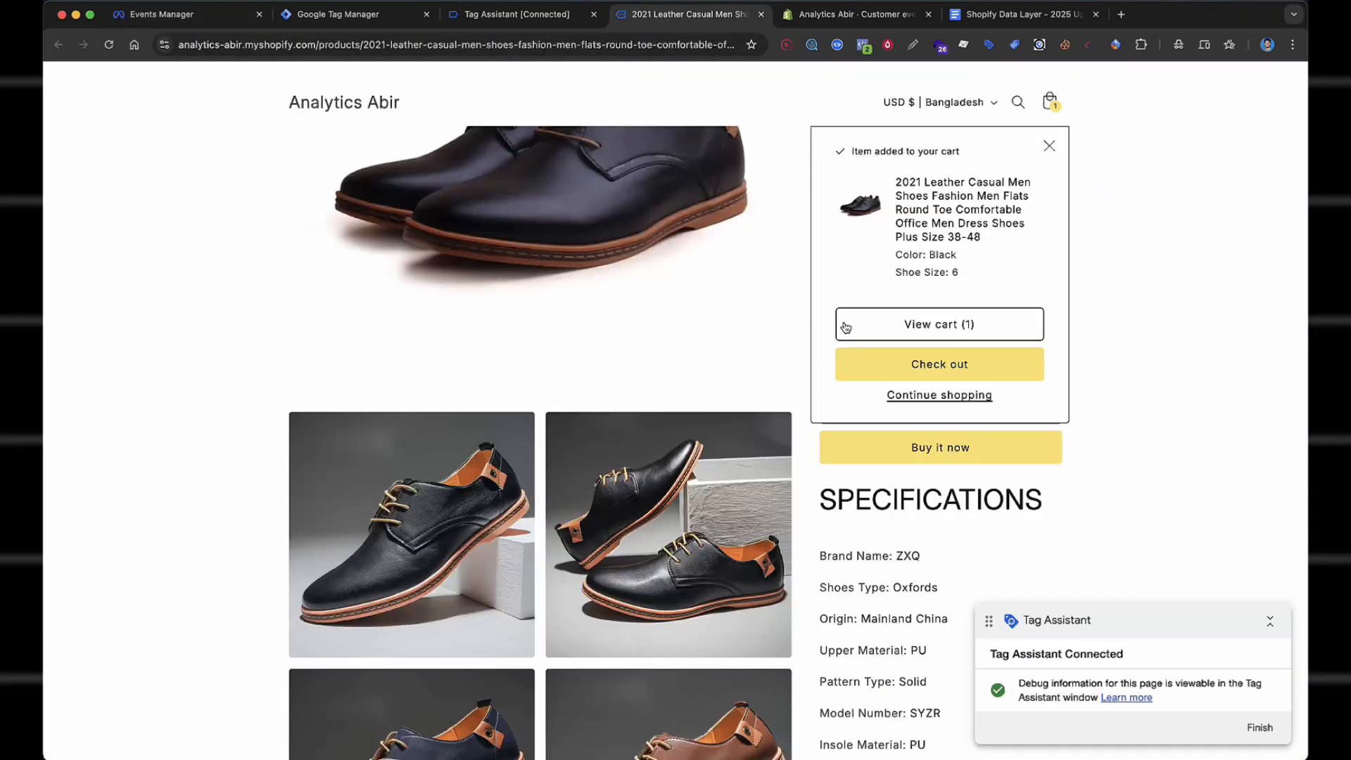
Confirm AddToCart fires with content_type product, currency USD and value 14.88.
left_click(863, 46)
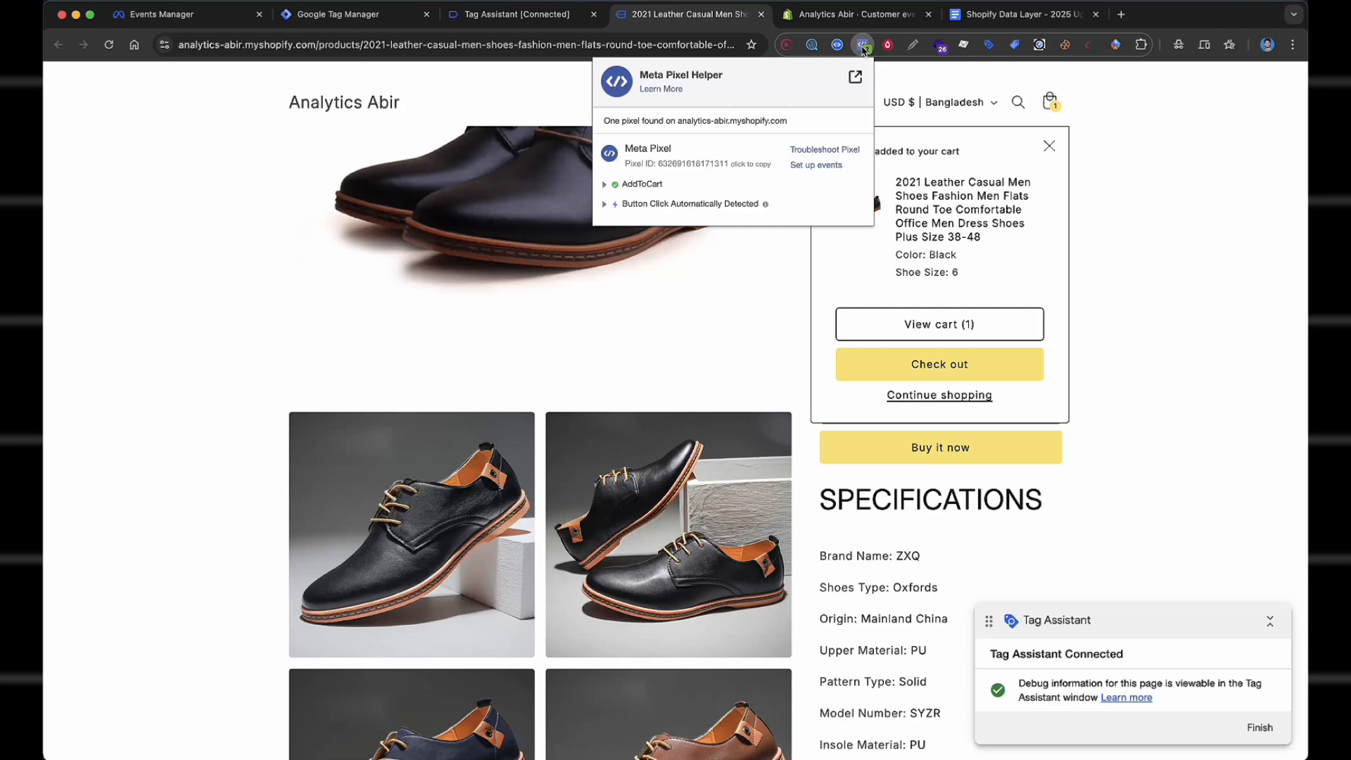
left_click(653, 186)
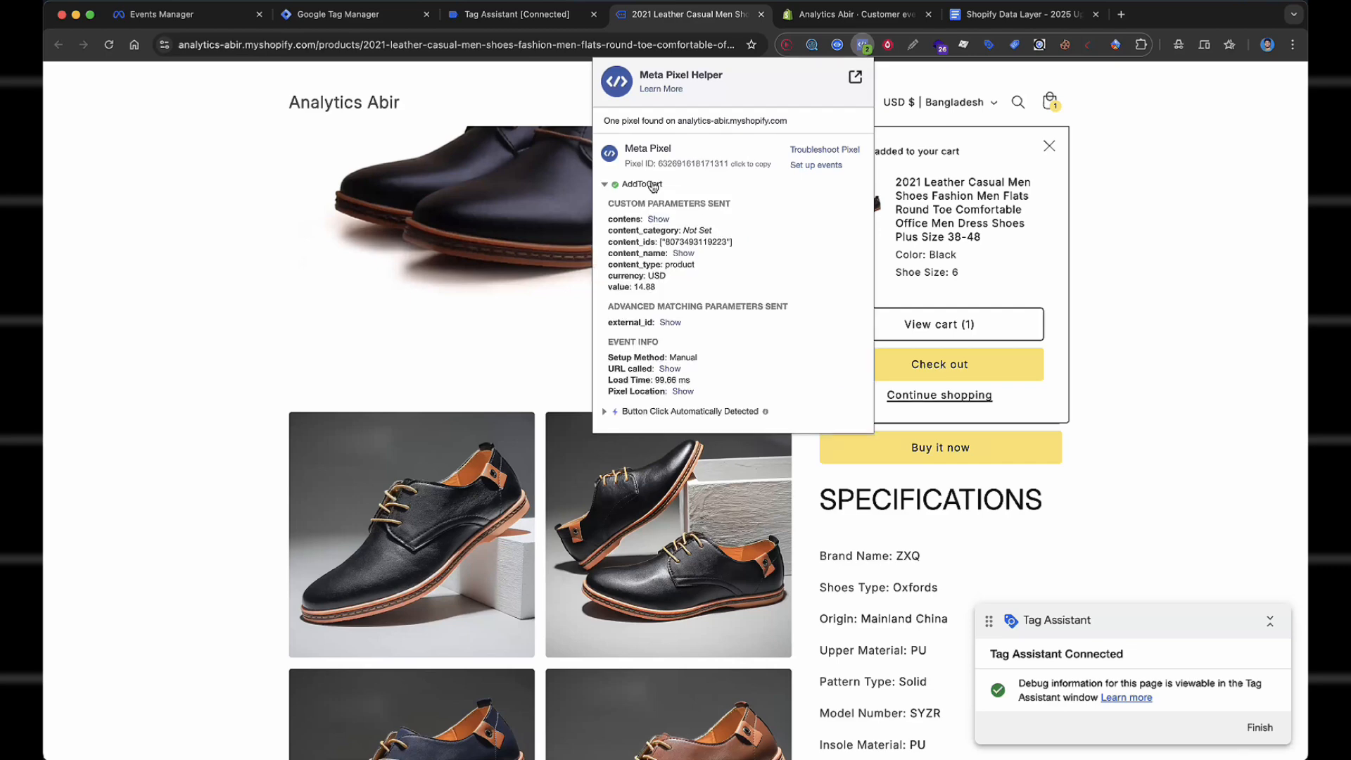
left_click(1030, 295)
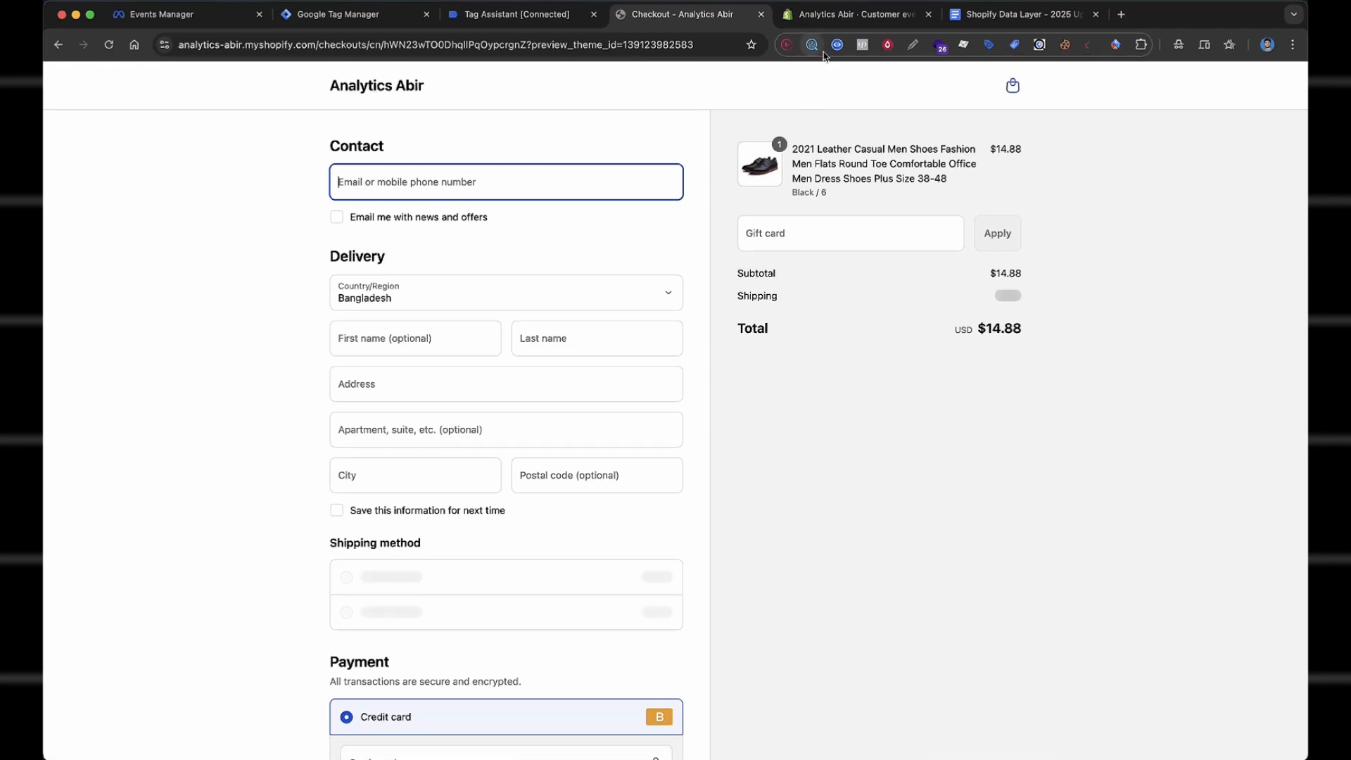
Confirm InitiateCheckout fires at 14.88 USD in Meta Pixel Helper.
left_click(863, 47)
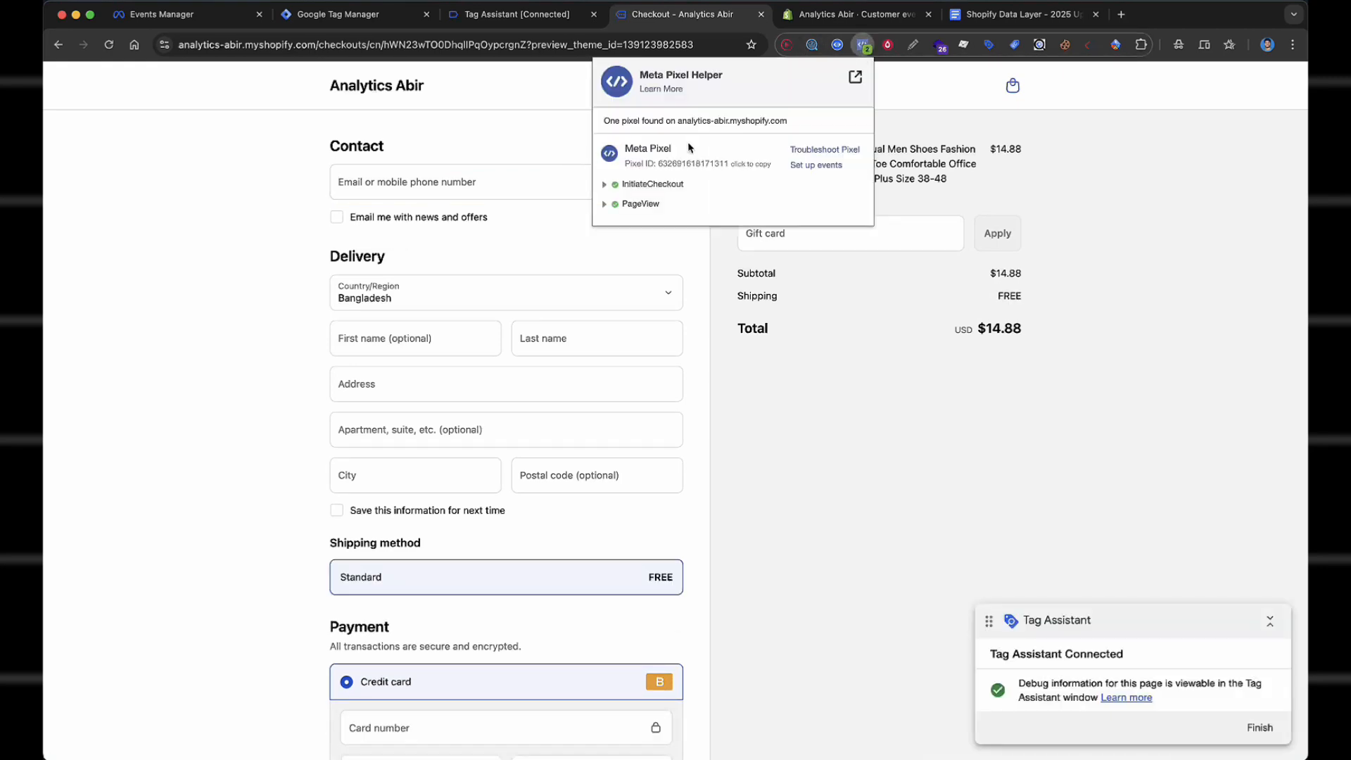
left_click(670, 185)
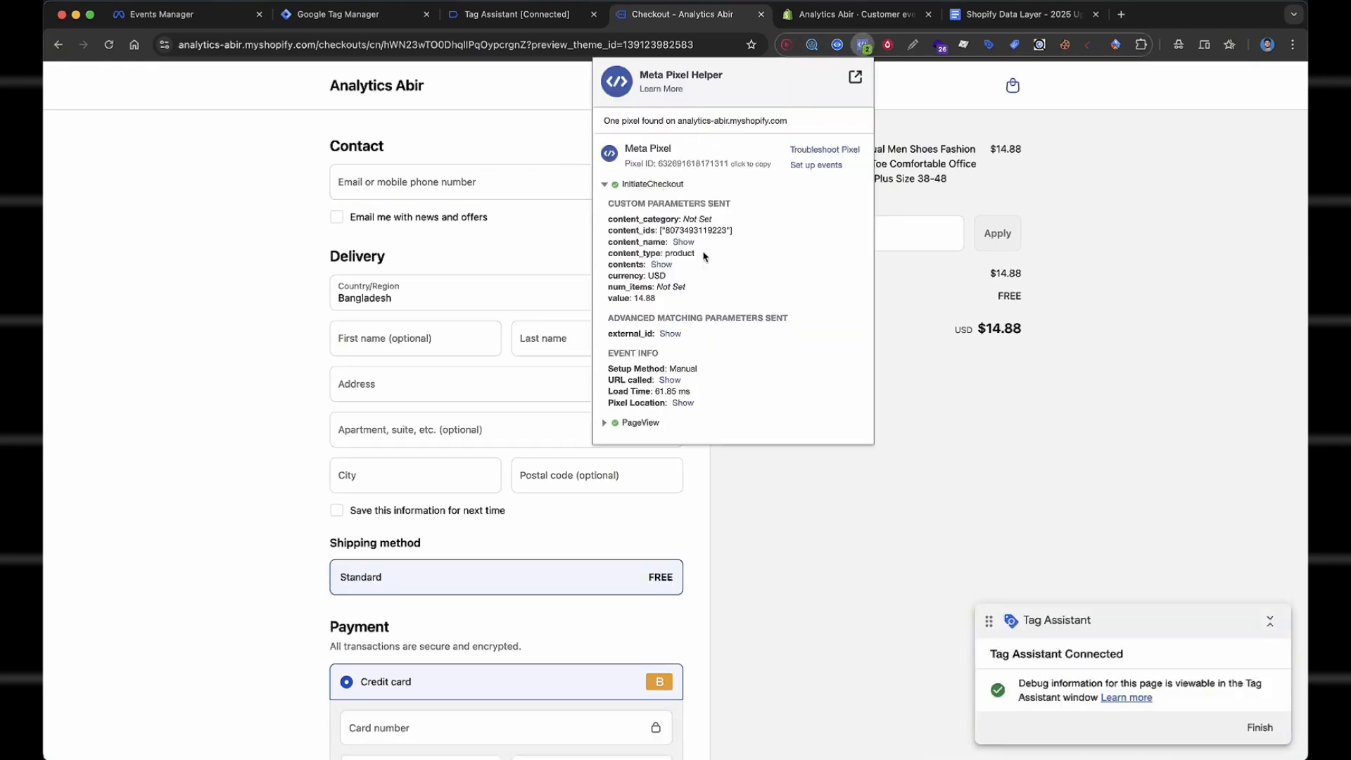
left_click(441, 181)
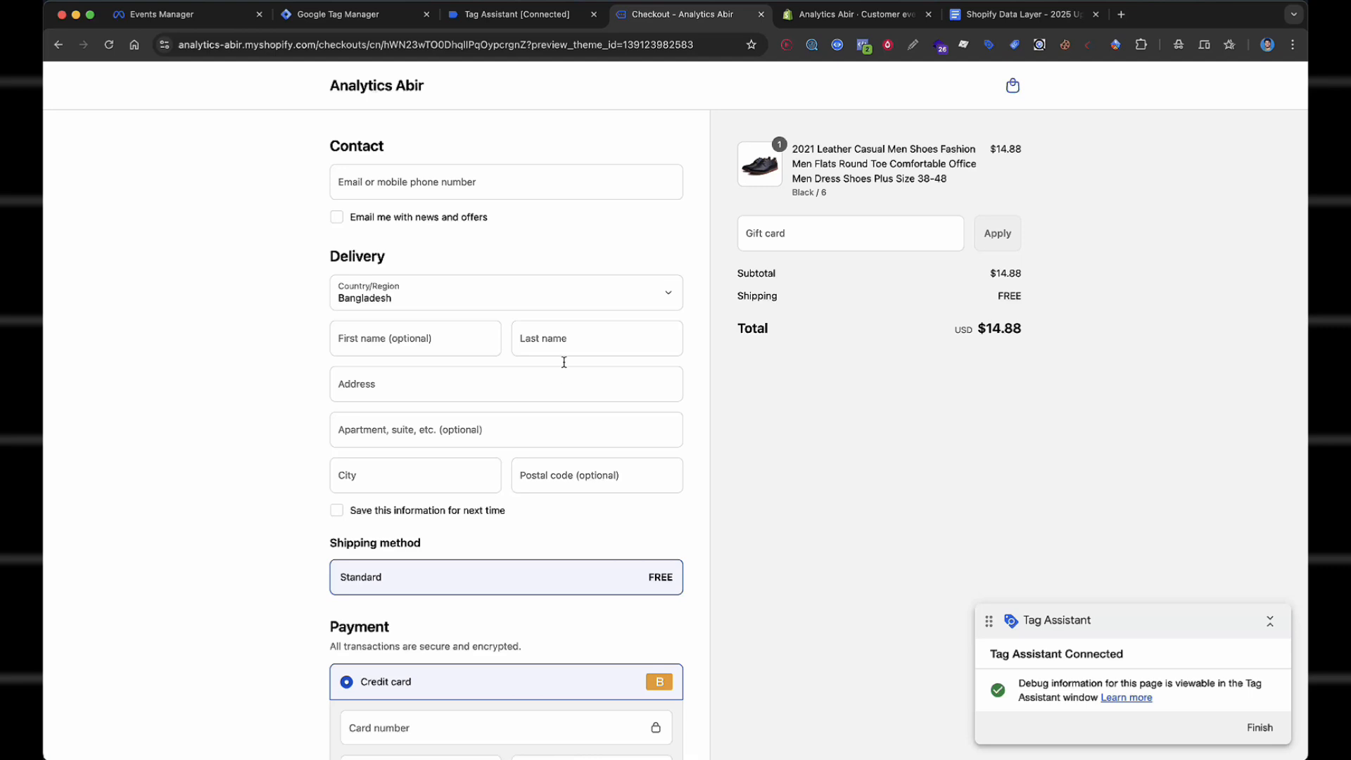
Autofill the contact and delivery details on the checkout form.
left_click(459, 191)
left_click(483, 220)
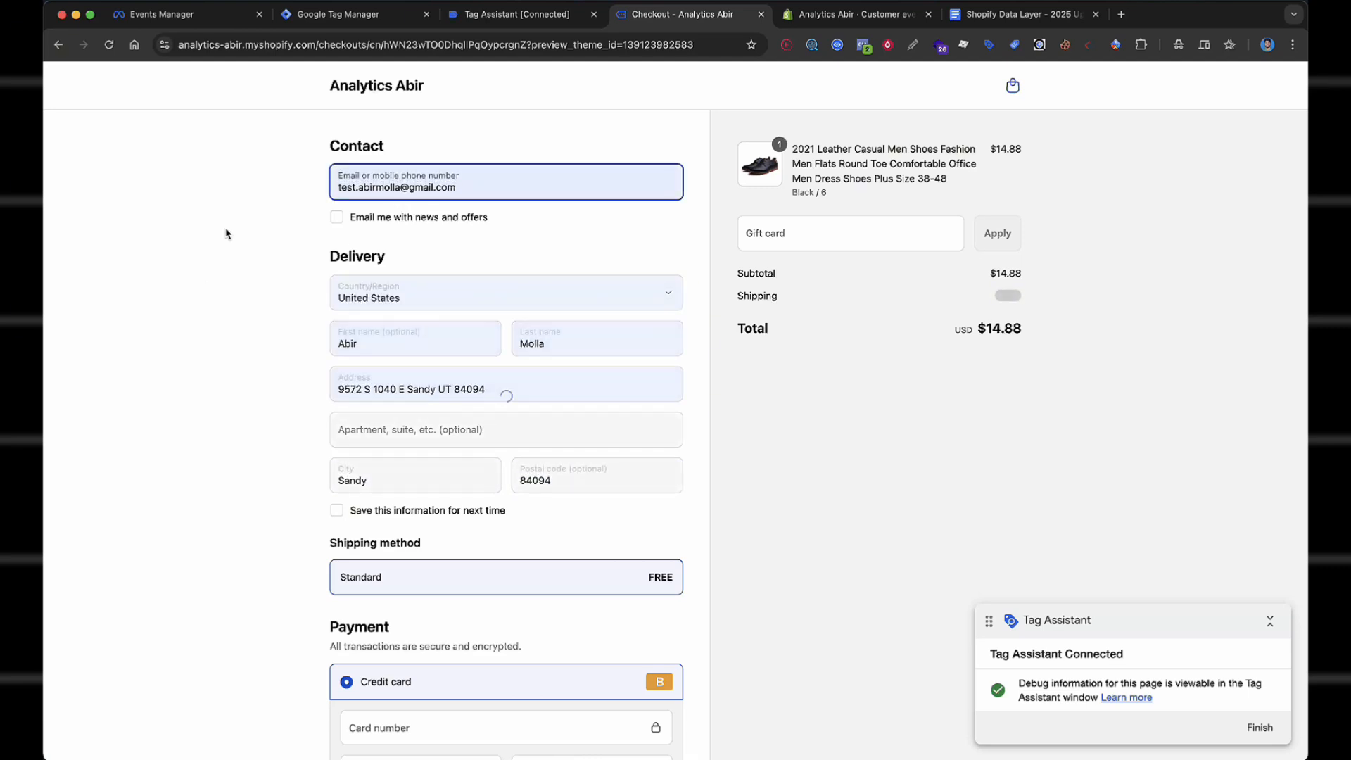
scroll(427, 427, "down", 3)
scroll(603, 337, "up", 1)
Enter the test card number, expiry 1125 and the test security code, then place the order.
left_click(420, 617)
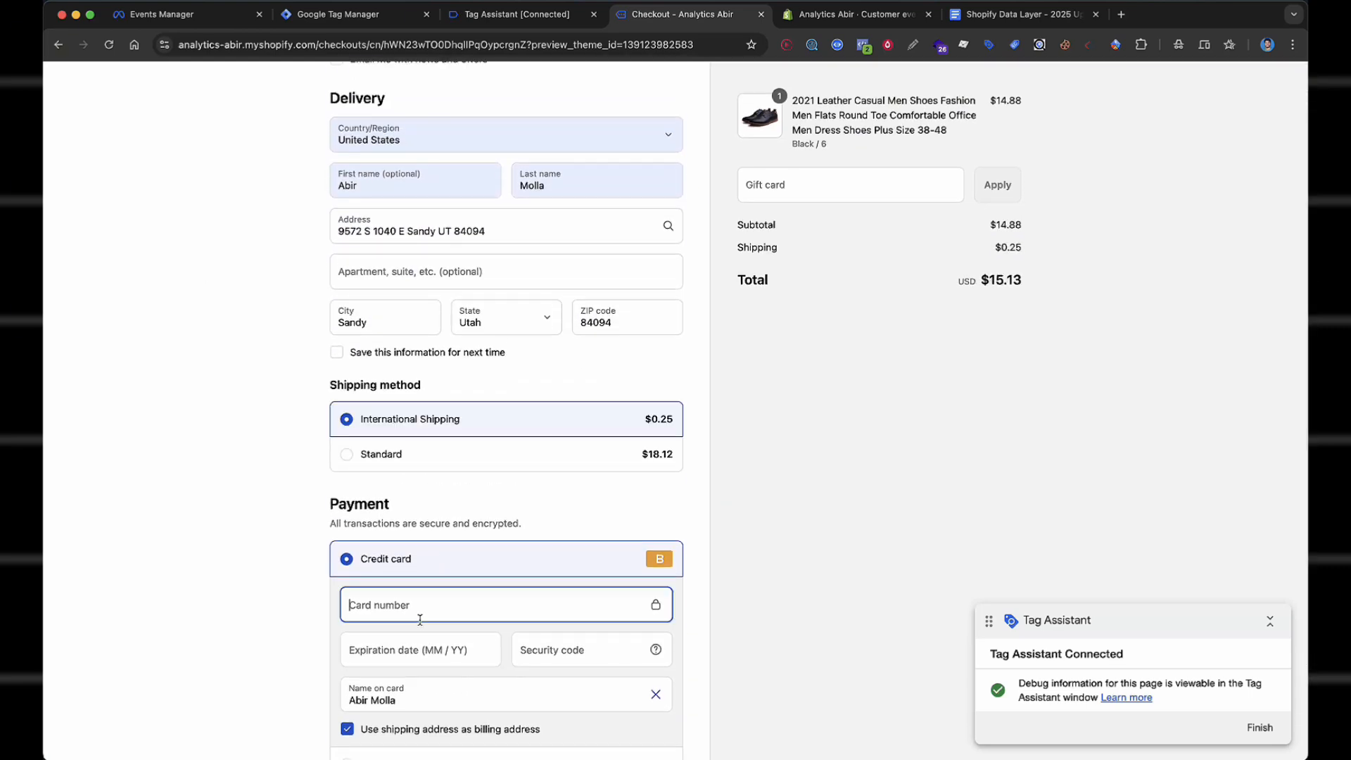
type("1")
scroll(433, 558, "down", 1)
left_click(434, 552)
type("1125")
key("Tab")
type("111")
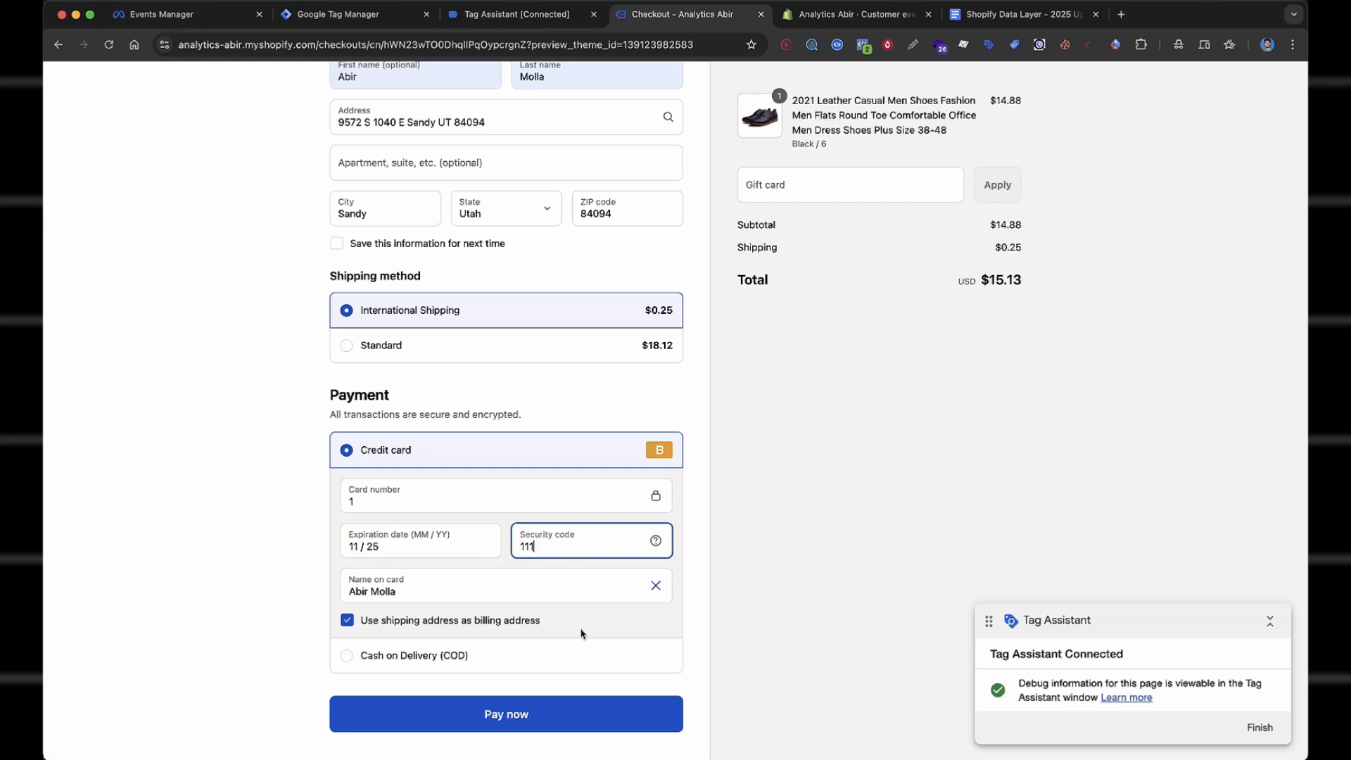
key("Return")
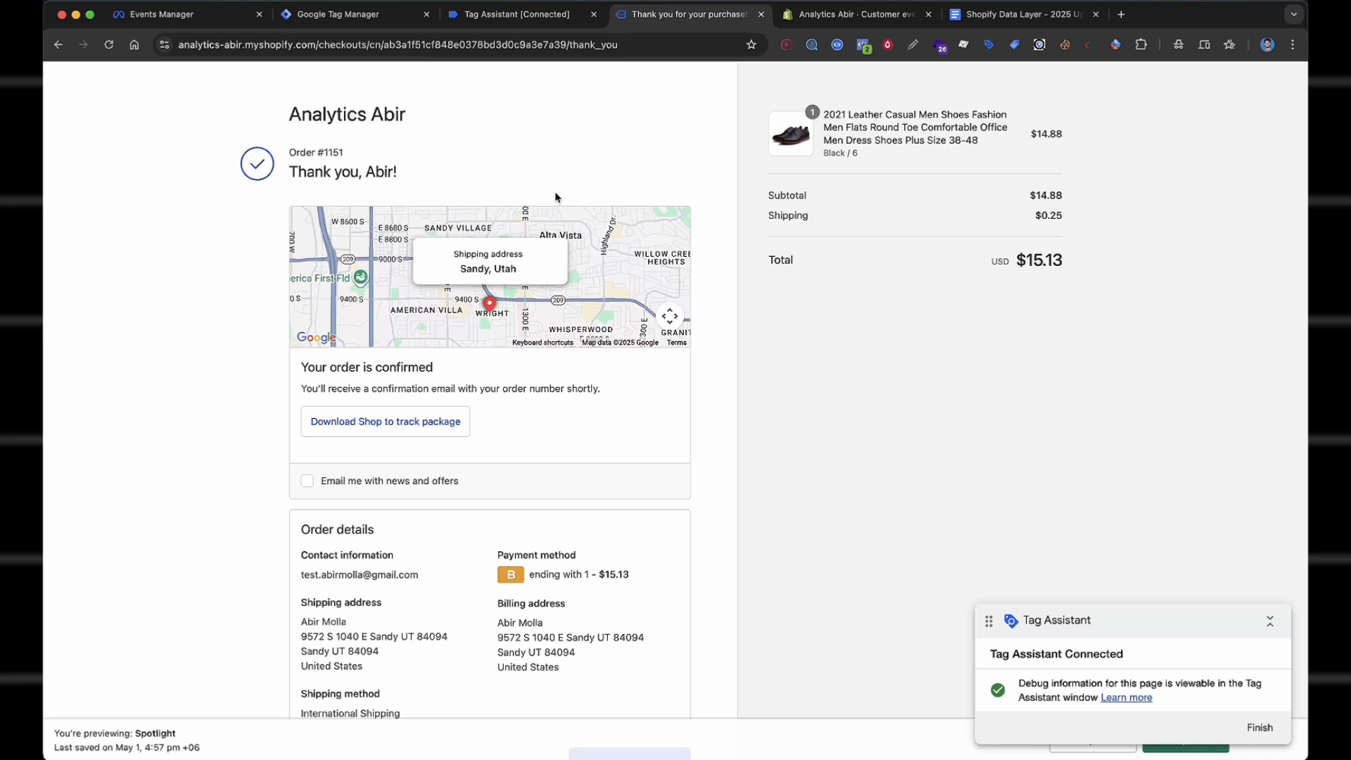
Inspect the Purchase event's parameters at 15.13 USD, then go to Events Manager test events.
left_click(863, 45)
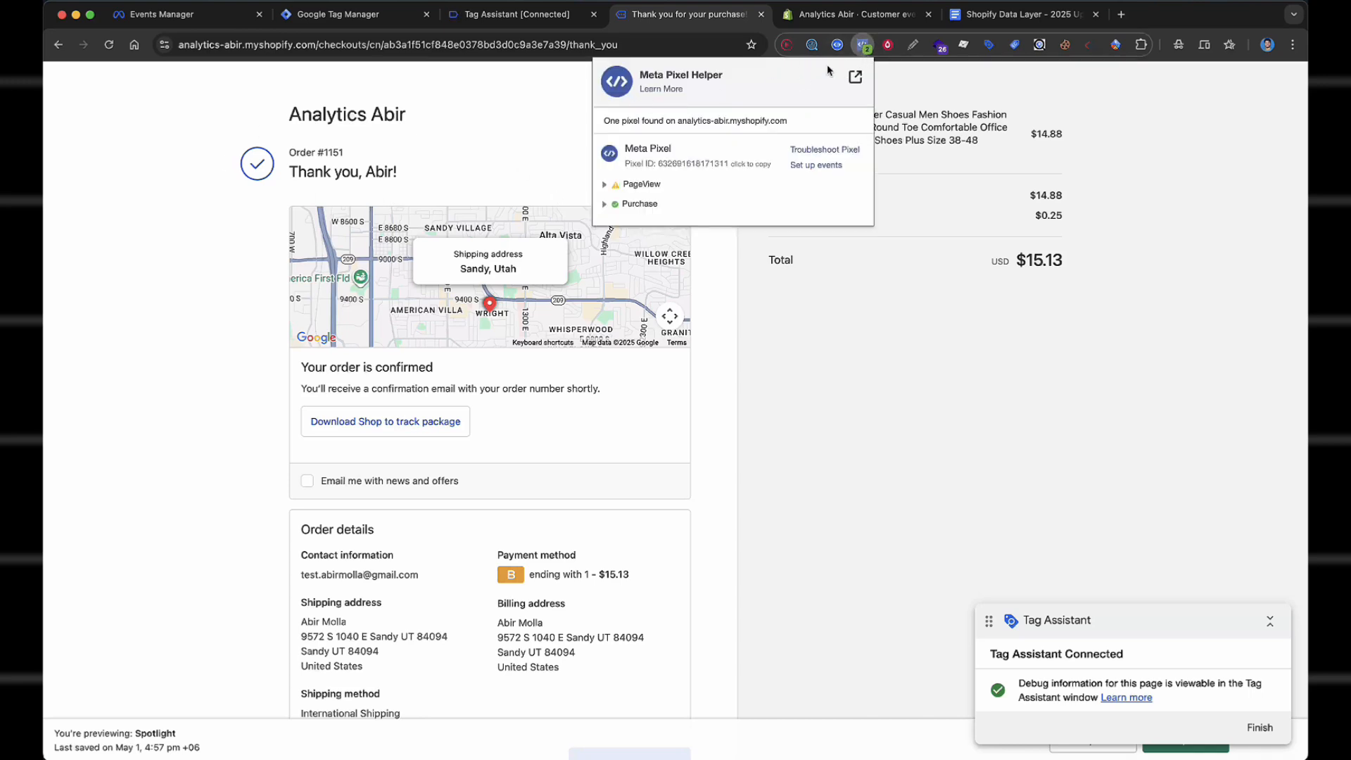
left_click(629, 207)
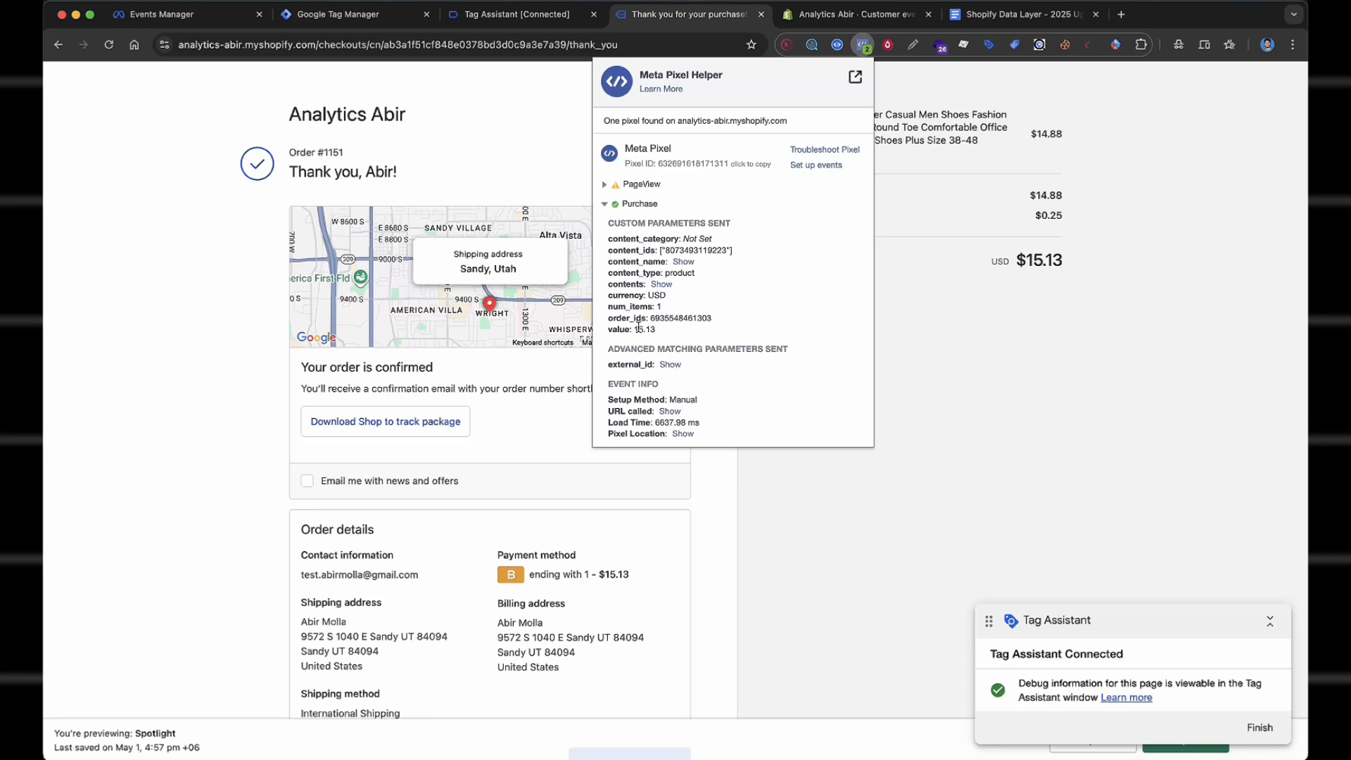
left_click(663, 285)
left_click(665, 286)
left_click(682, 263)
left_click(681, 263)
left_click(885, 331)
left_click(161, 14)
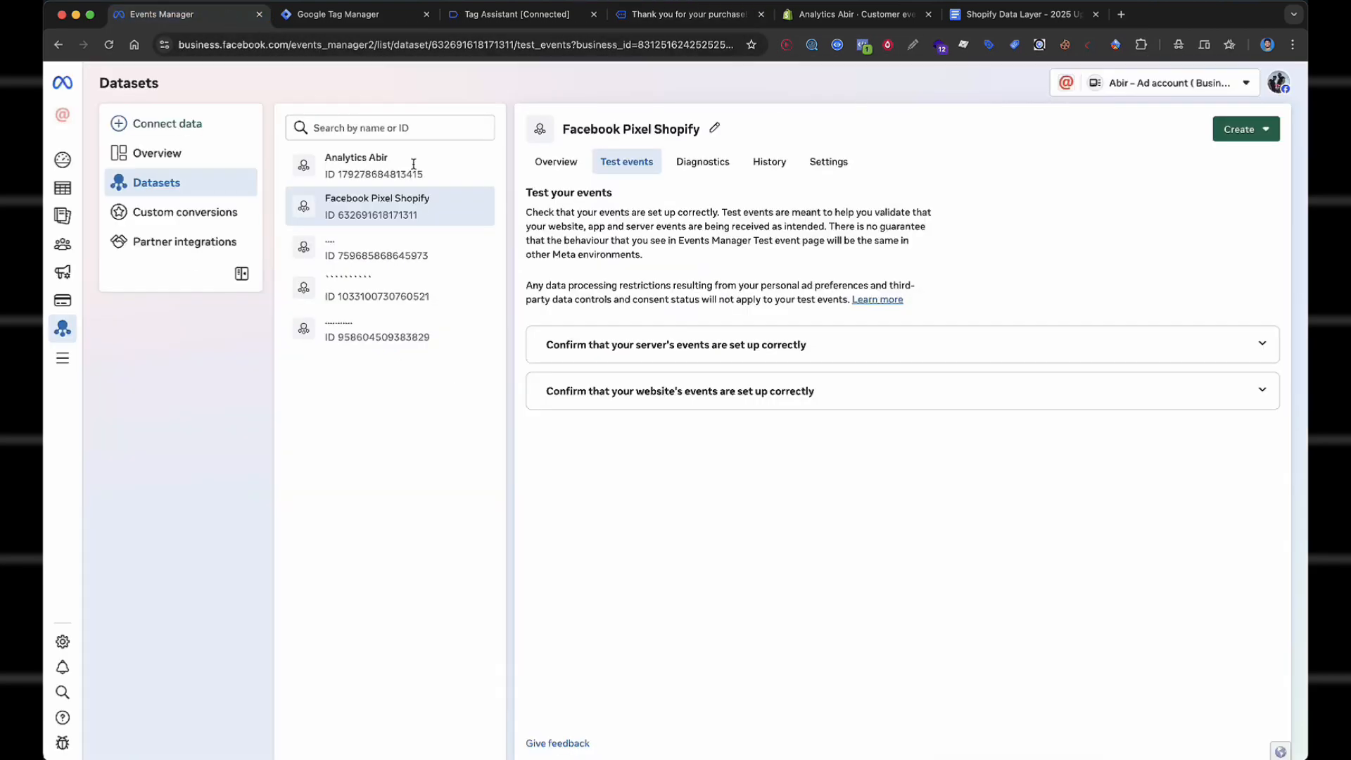
Peek at the server and website setup checks, then scroll to the dataset's events table.
double_click(707, 346)
triple_click(704, 393)
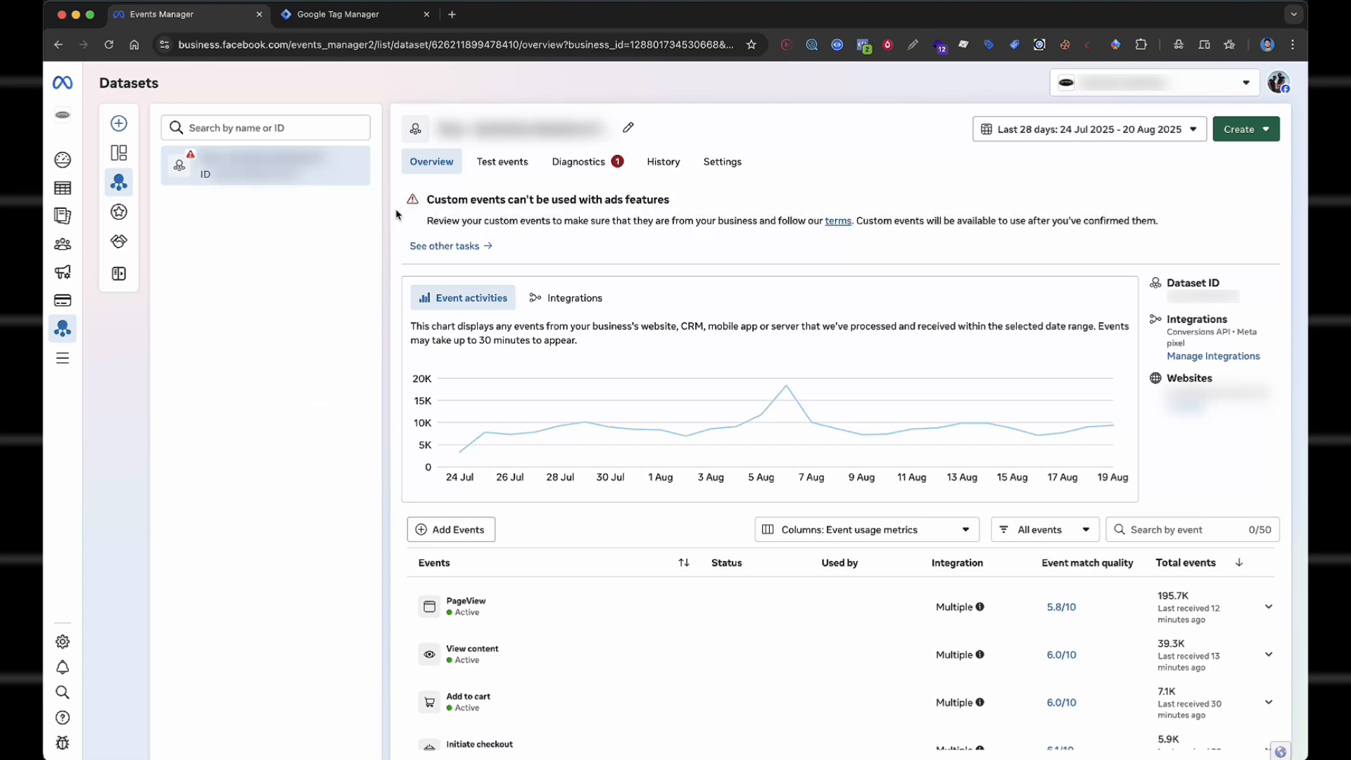
scroll(280, 215, "down", 1)
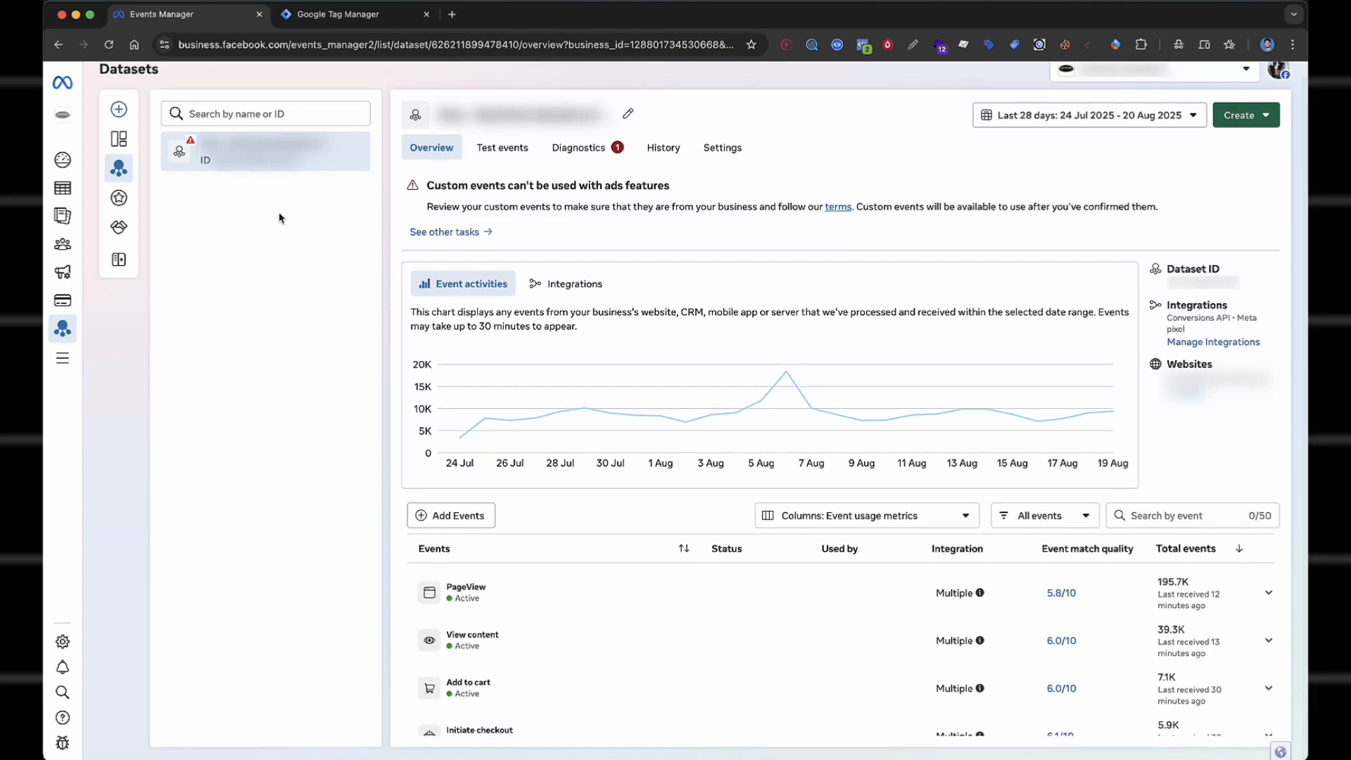
scroll(1213, 374, "down", 5)
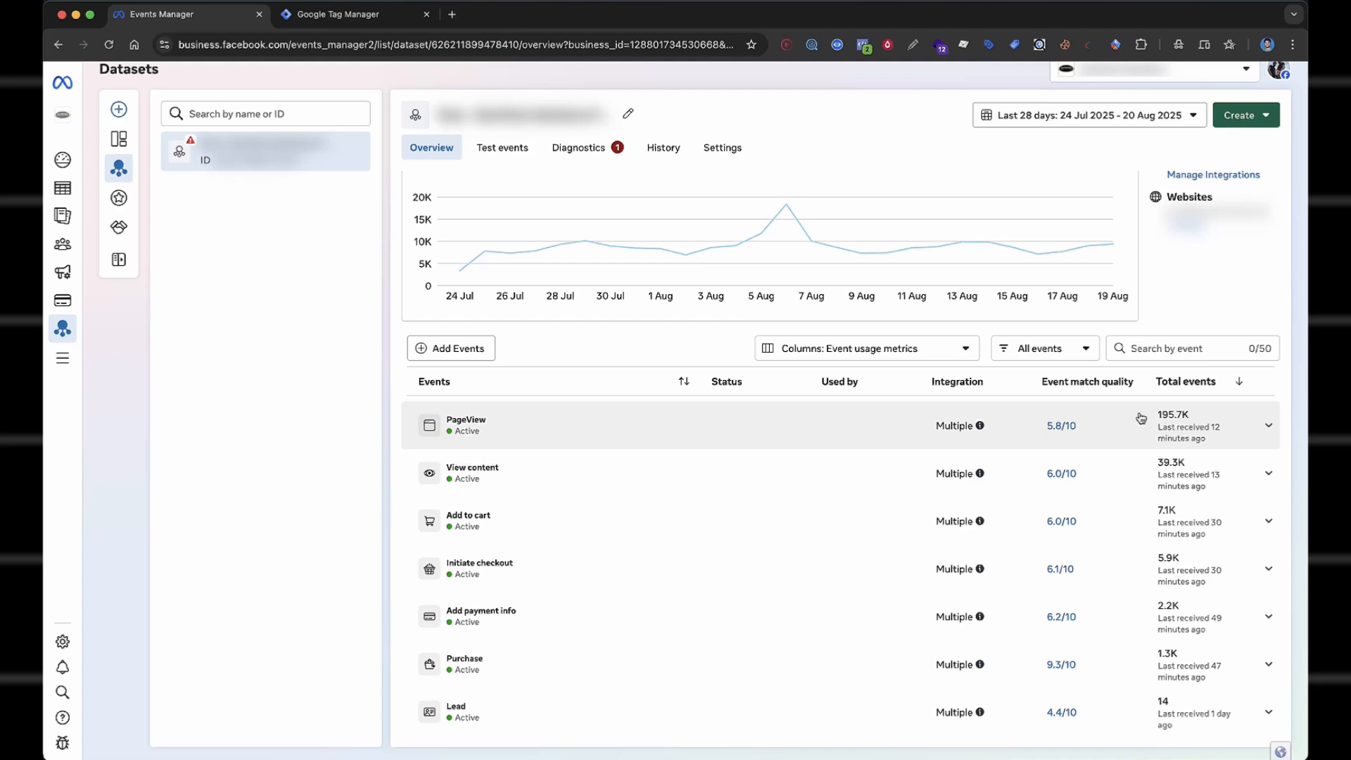